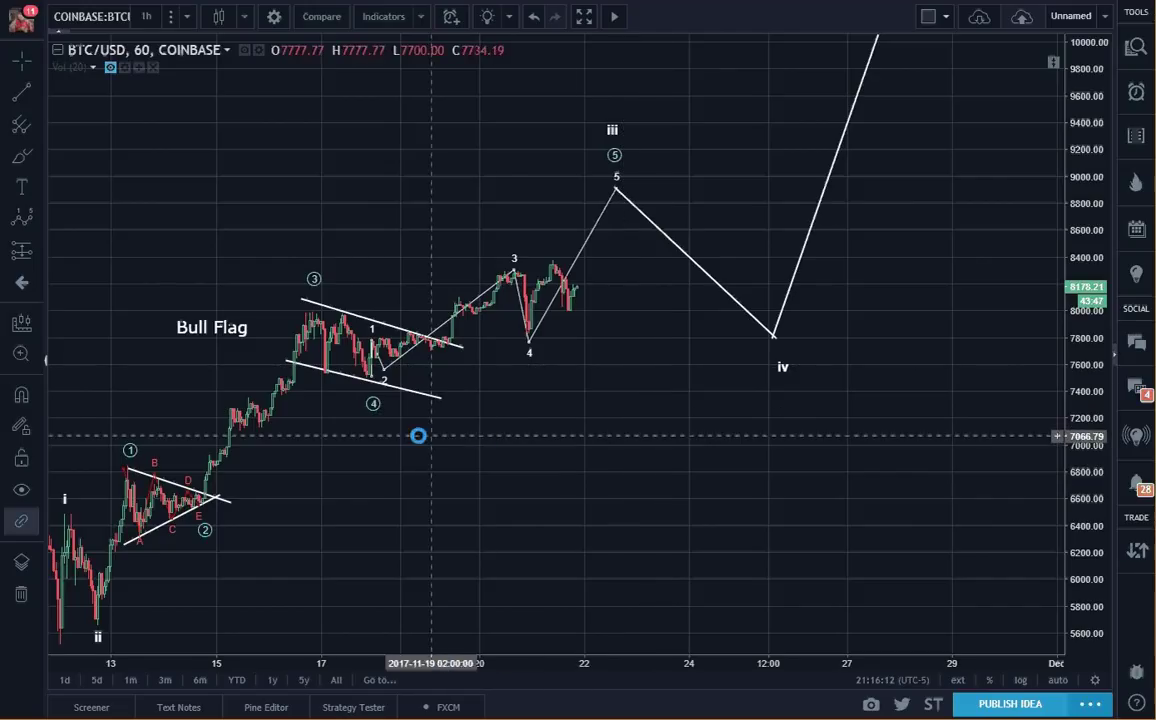
Move the white 1-2-3-4-5 impulse wave off the price candles into the empty future area, around 6600 to 7400 and beyond.
mouse_move(377, 403)
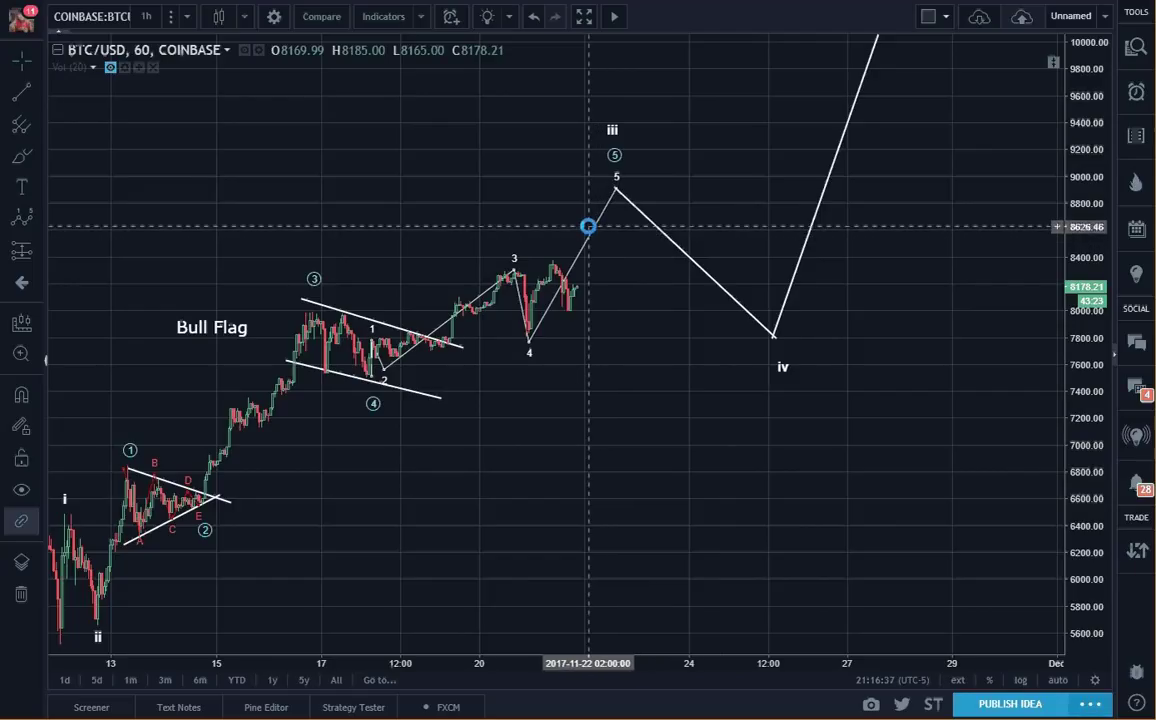
mouse_move(588, 226)
mouse_down()
mouse_move(895, 341)
mouse_move(1047, 354)
mouse_up()
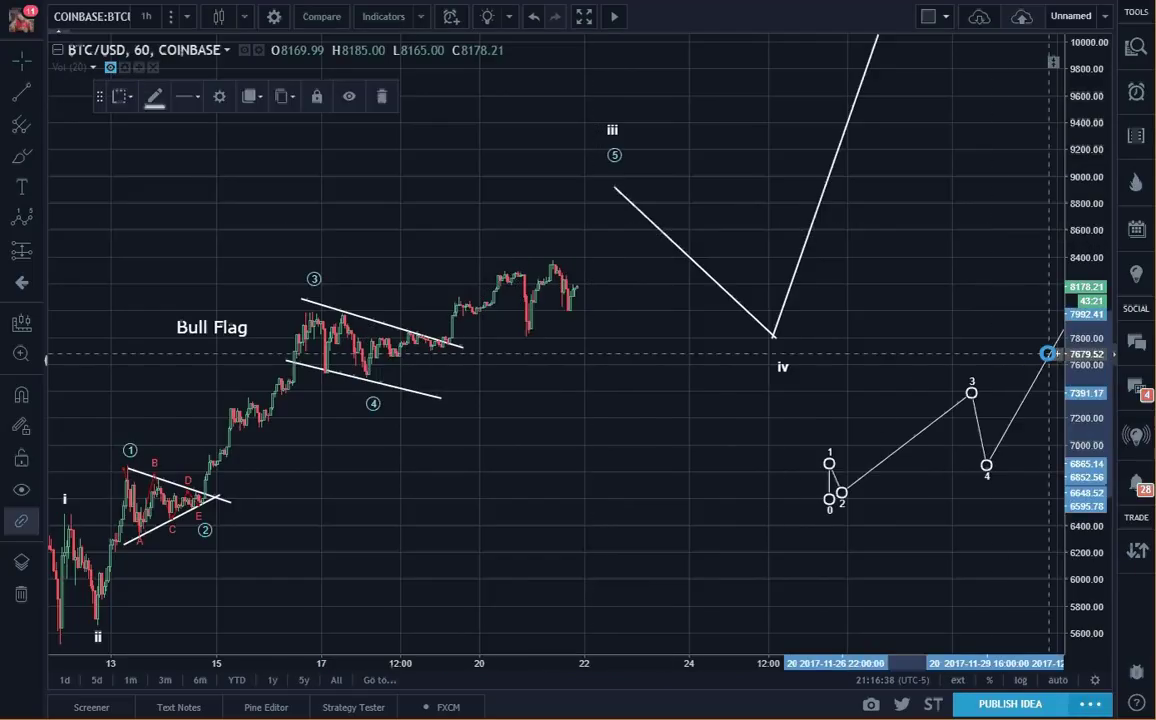
drag(890, 449, 1068, 447)
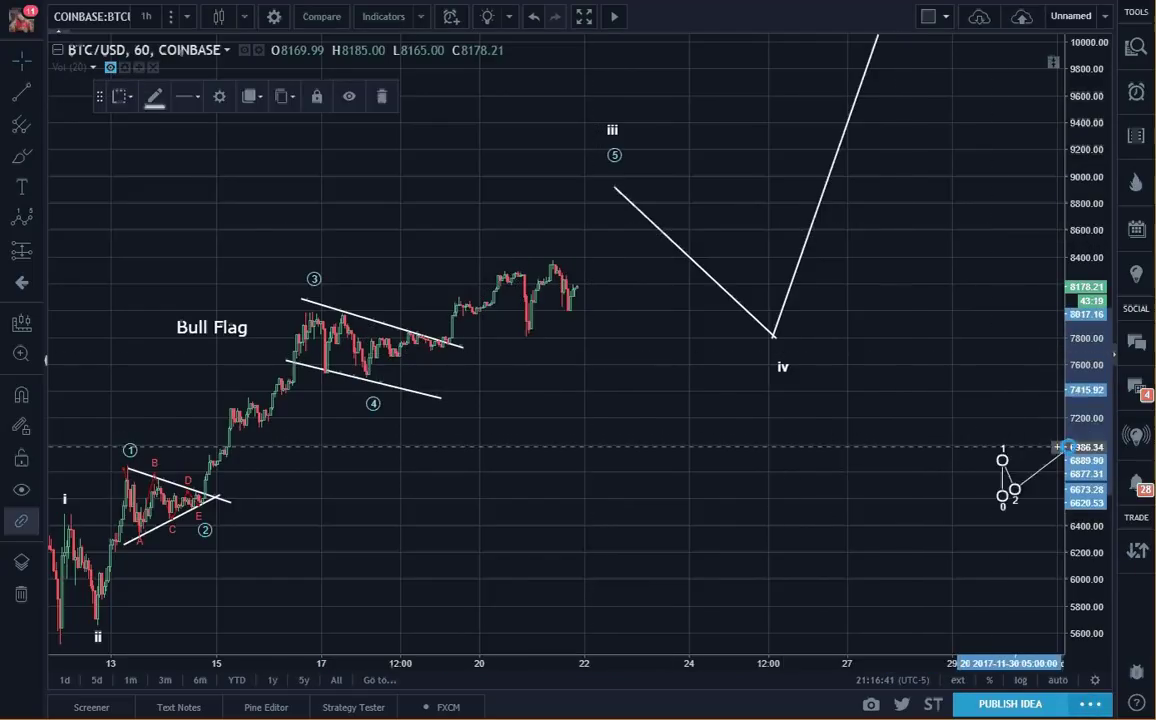
click(815, 446)
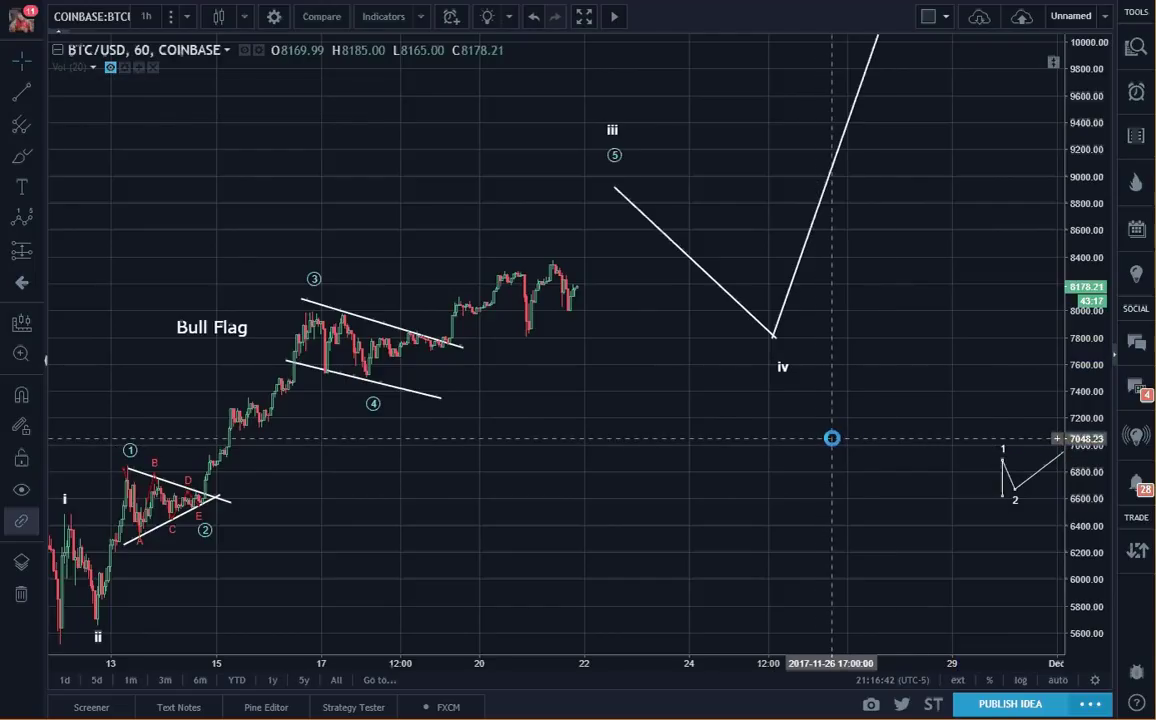
Draw a red Elliott Correction Wave (ABC) from about 8292 on November 20, with a near 7822, b near 8447 and c near 7952.
click(33, 219)
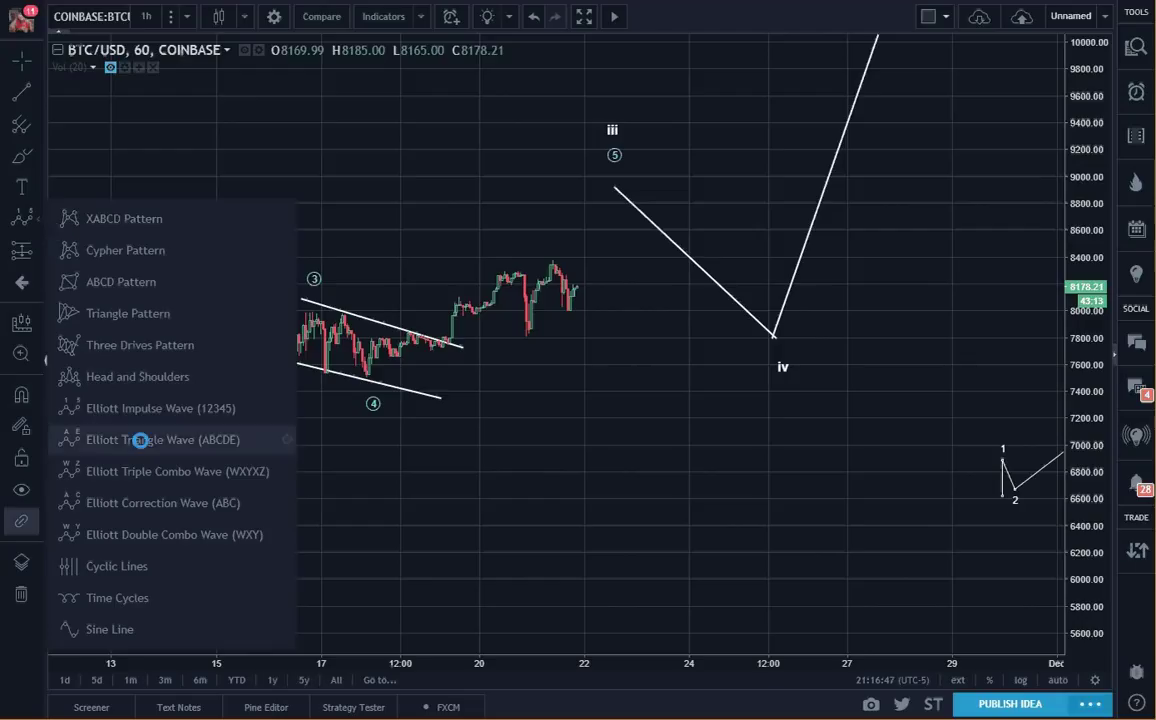
click(130, 455)
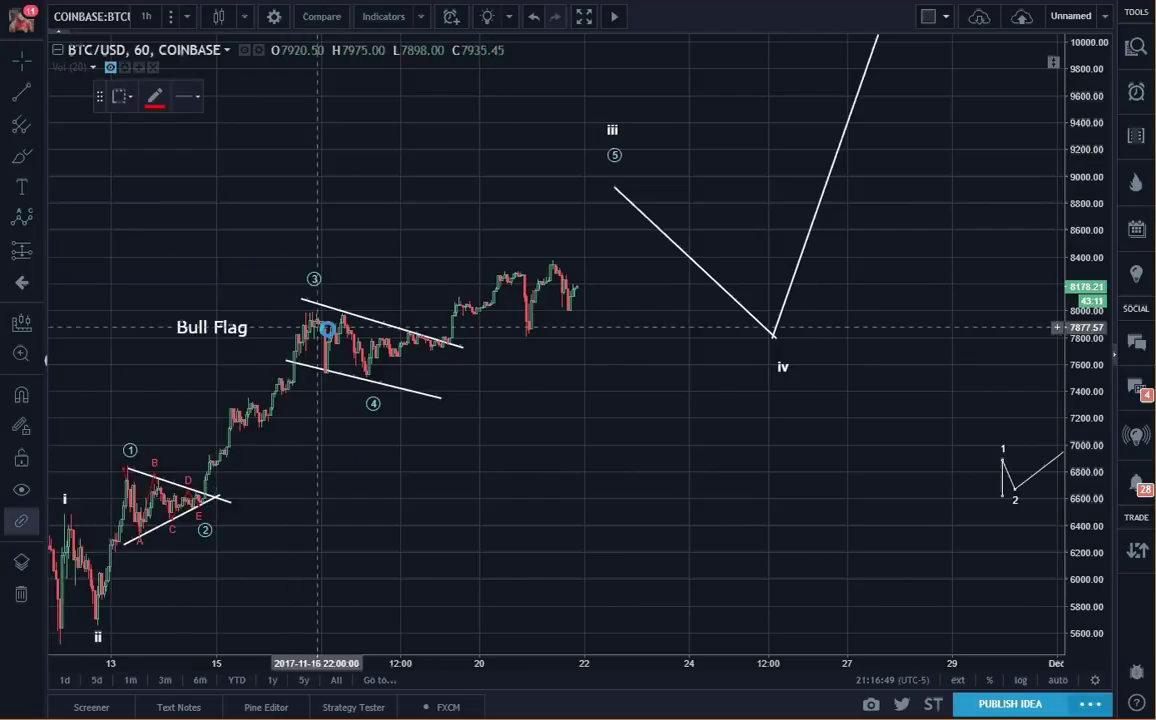
click(521, 278)
click(525, 334)
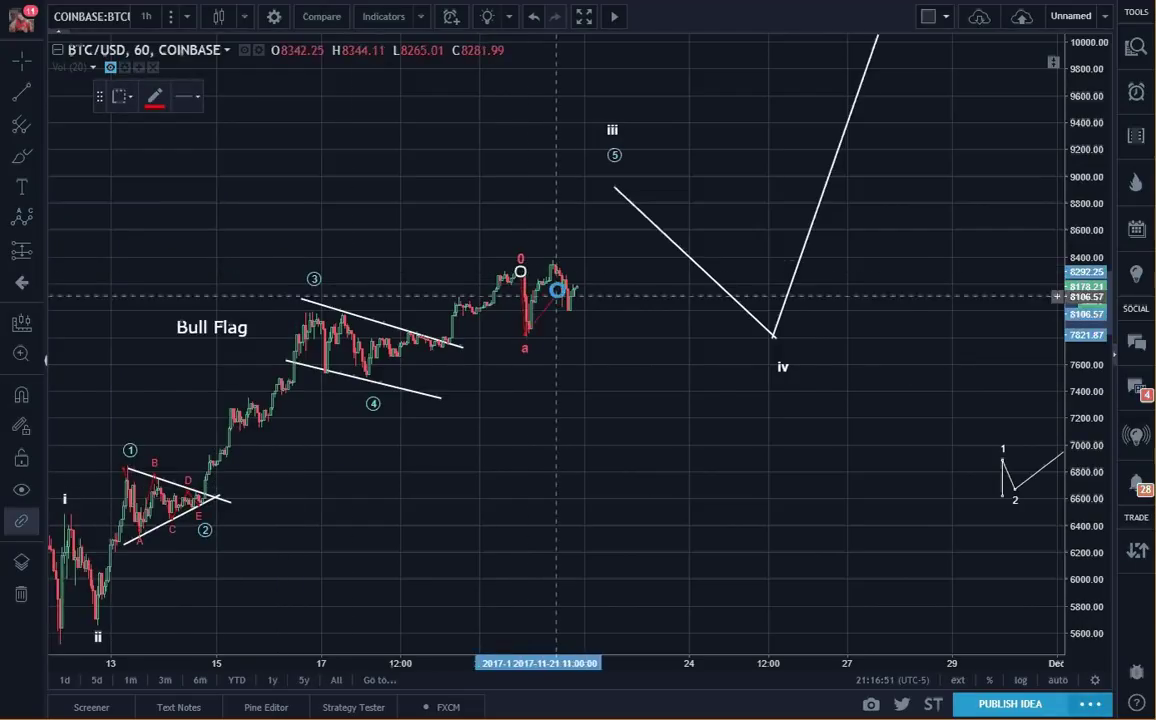
click(552, 250)
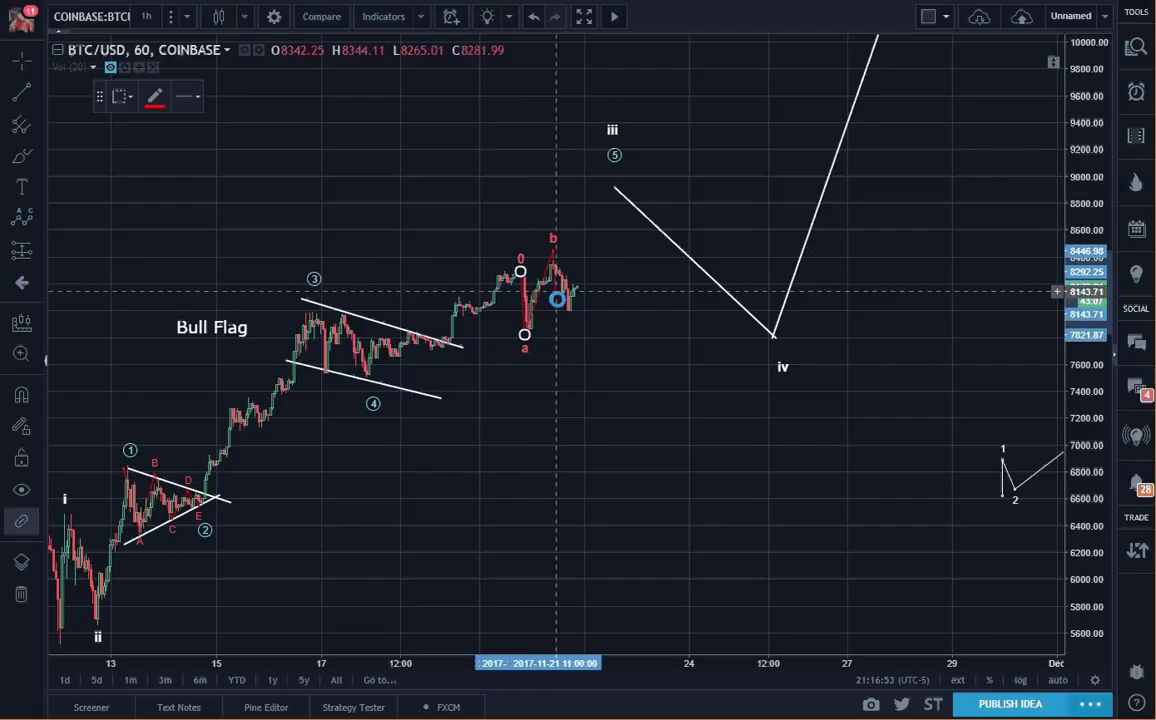
click(564, 317)
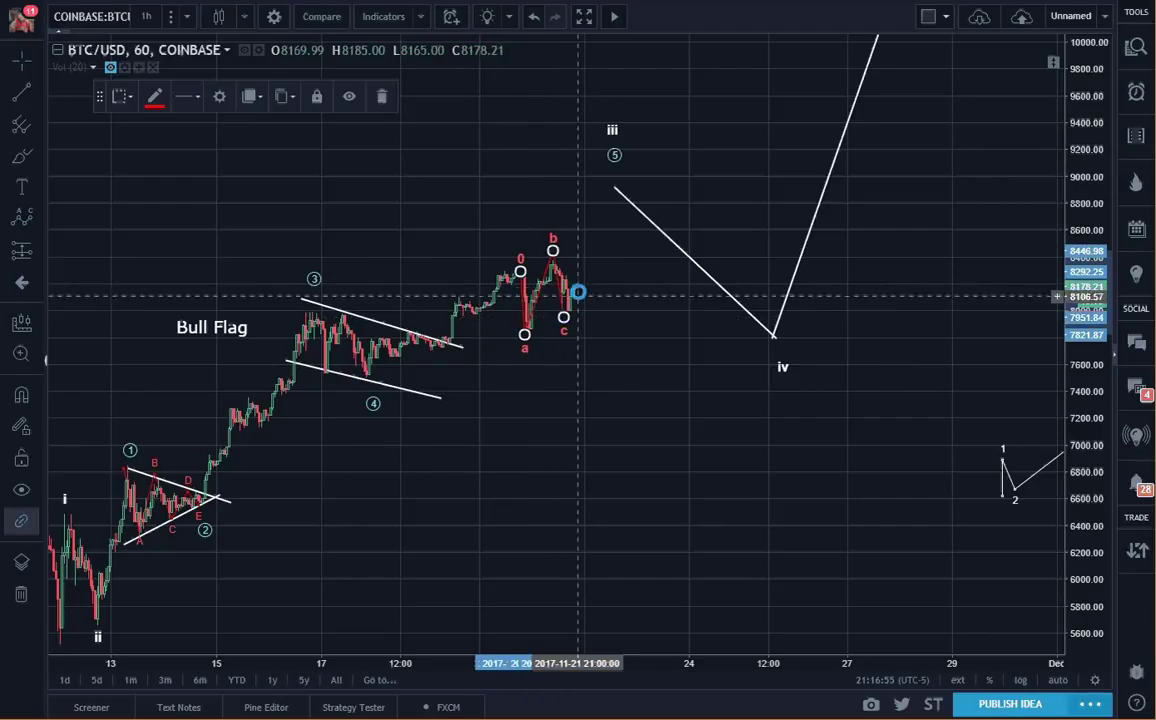
Extend point c of the red correction wave down to about 7420.
drag(564, 320, 588, 400)
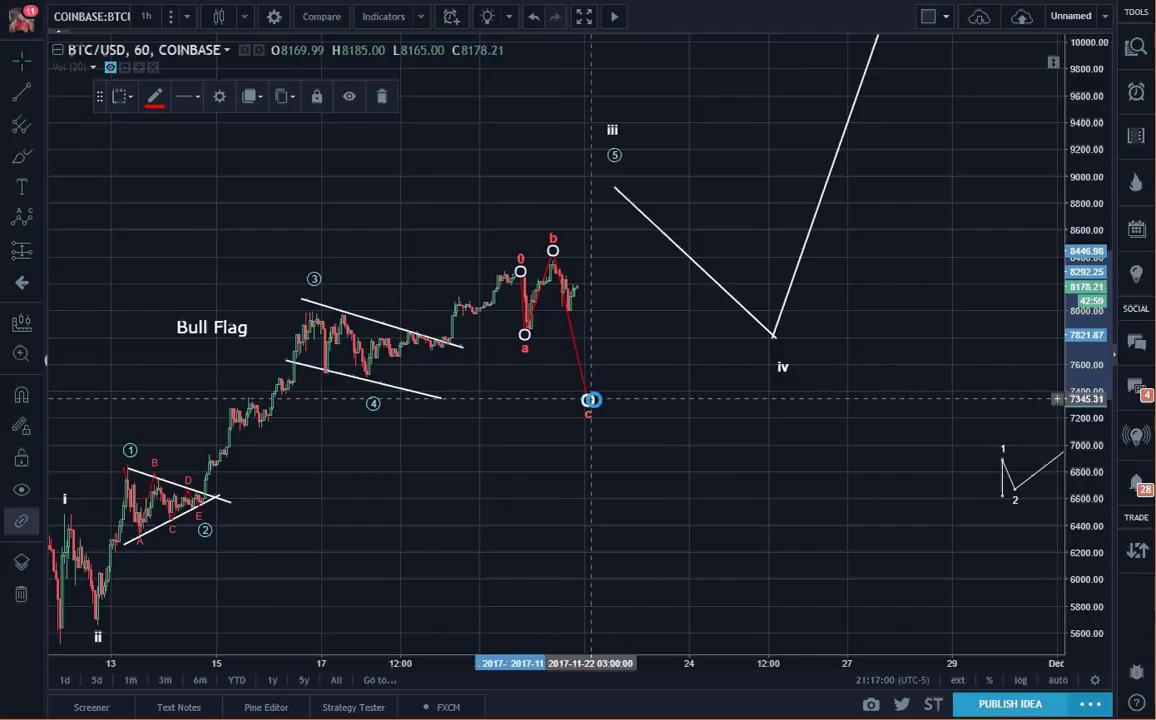
mouse_move(588, 393)
mouse_down()
mouse_move(673, 369)
mouse_move(572, 388)
mouse_up()
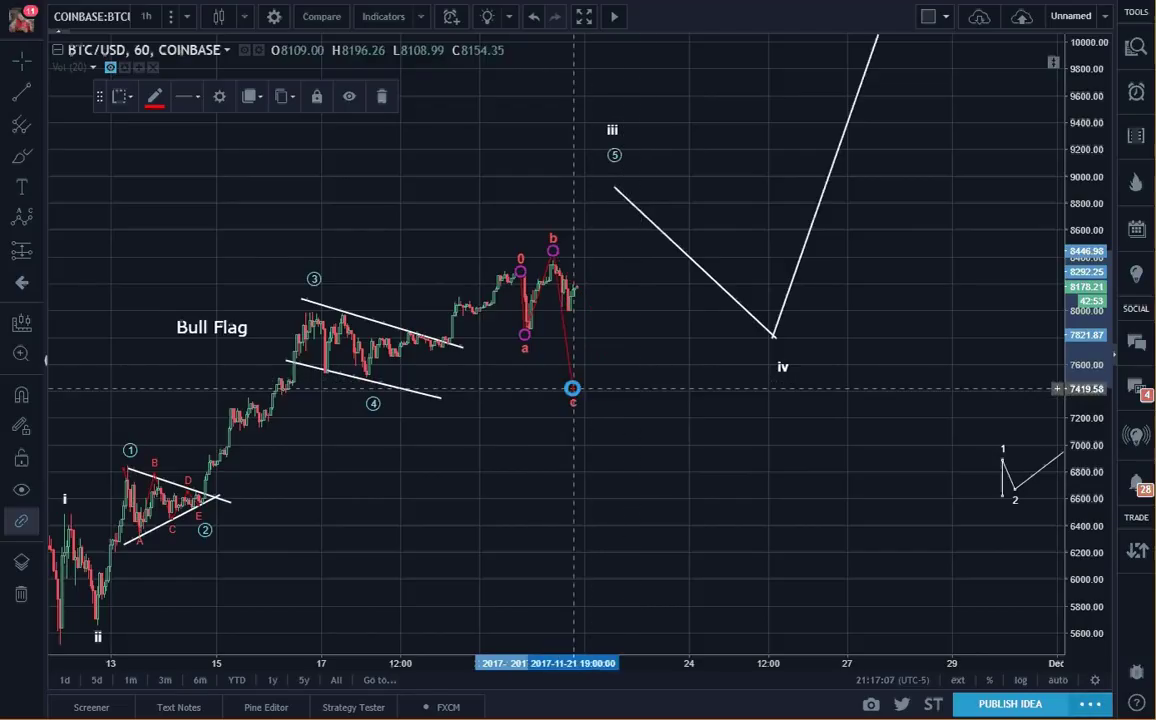
click(690, 382)
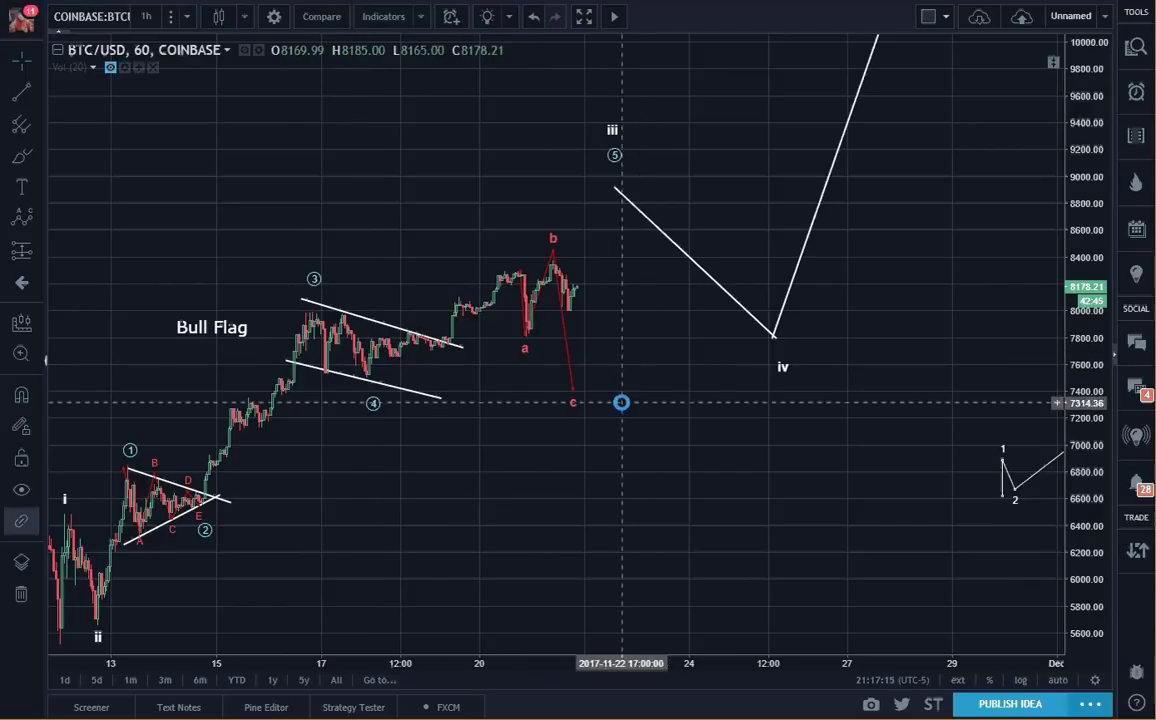
Try the circled 5 at the November 20 high near 8385, then return it just below the iii label, shifted to about 9177.
click(313, 287)
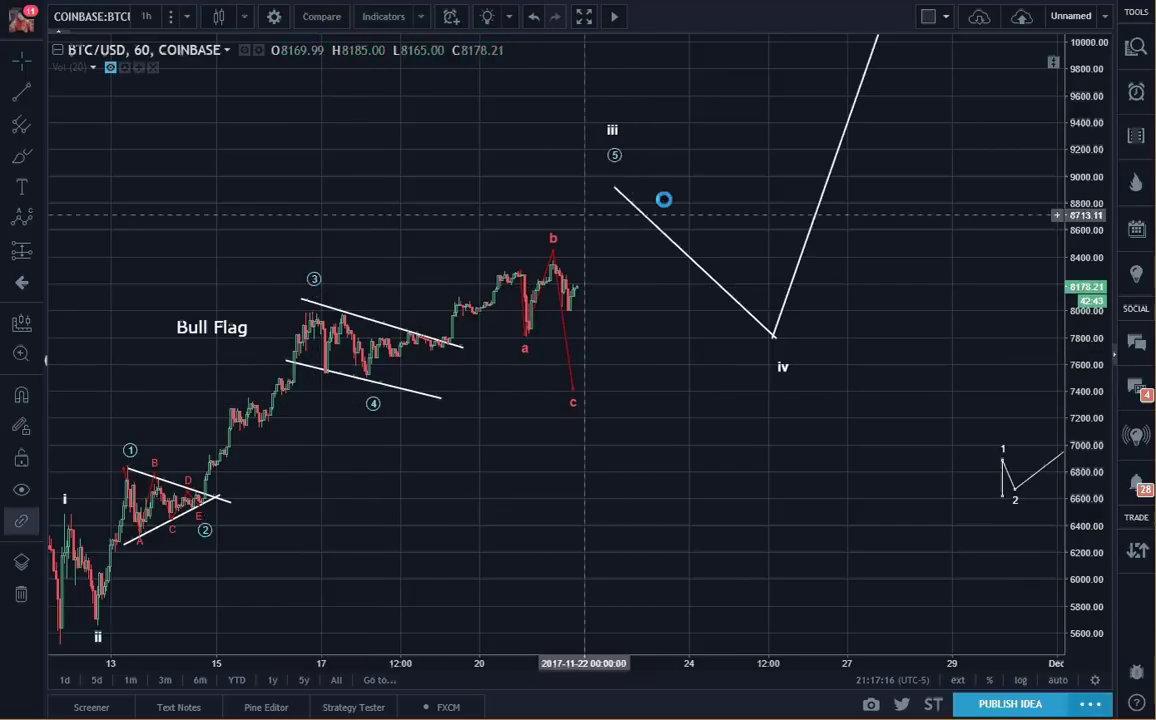
mouse_move(613, 165)
mouse_down()
mouse_move(568, 186)
mouse_move(520, 259)
mouse_up()
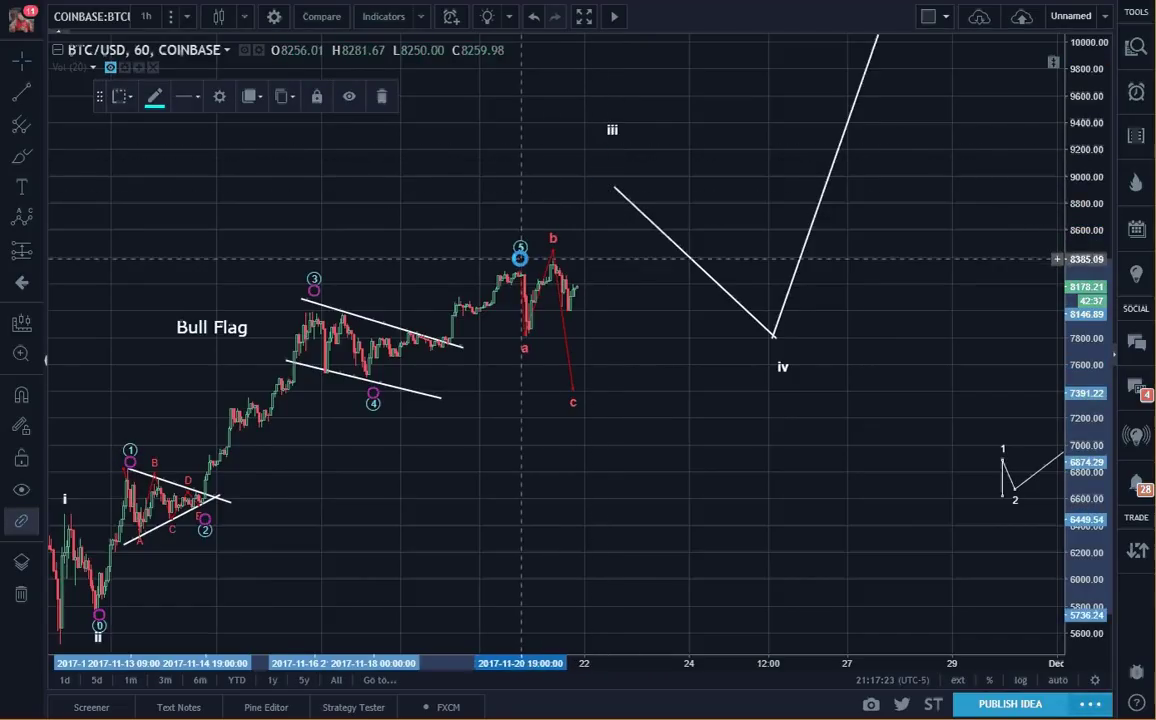
mouse_move(624, 144)
mouse_down()
mouse_move(612, 127)
mouse_move(557, 170)
mouse_move(525, 222)
mouse_move(614, 152)
mouse_move(605, 148)
mouse_up()
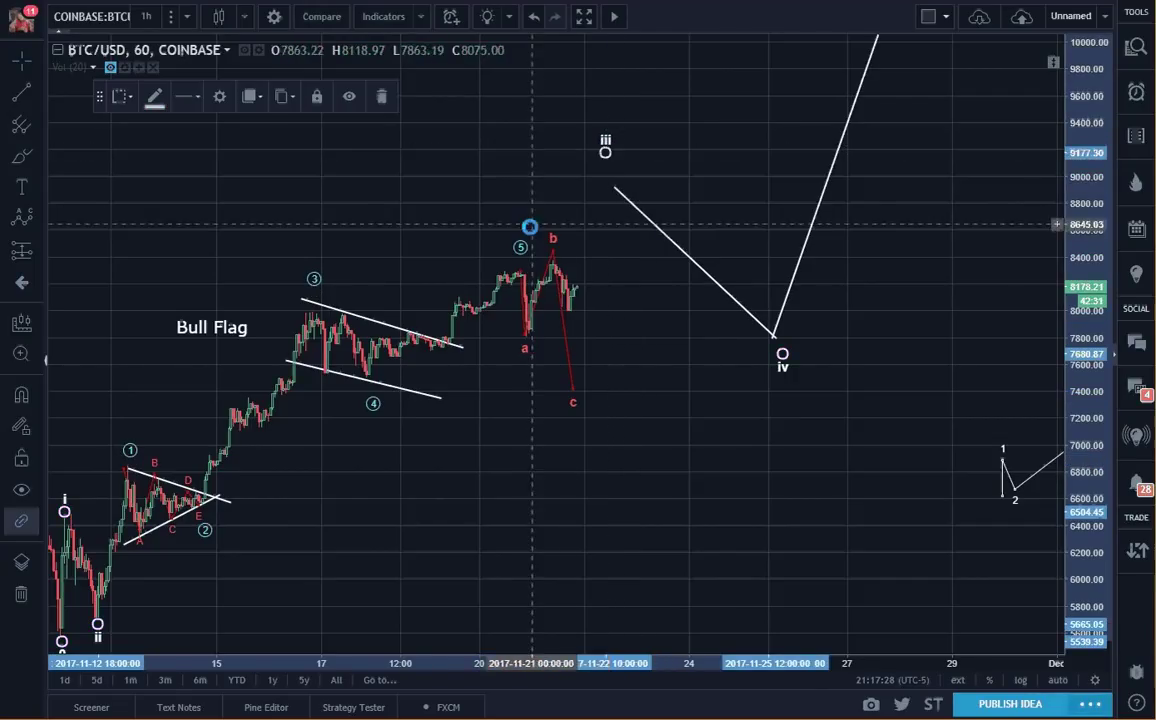
drag(530, 227, 603, 168)
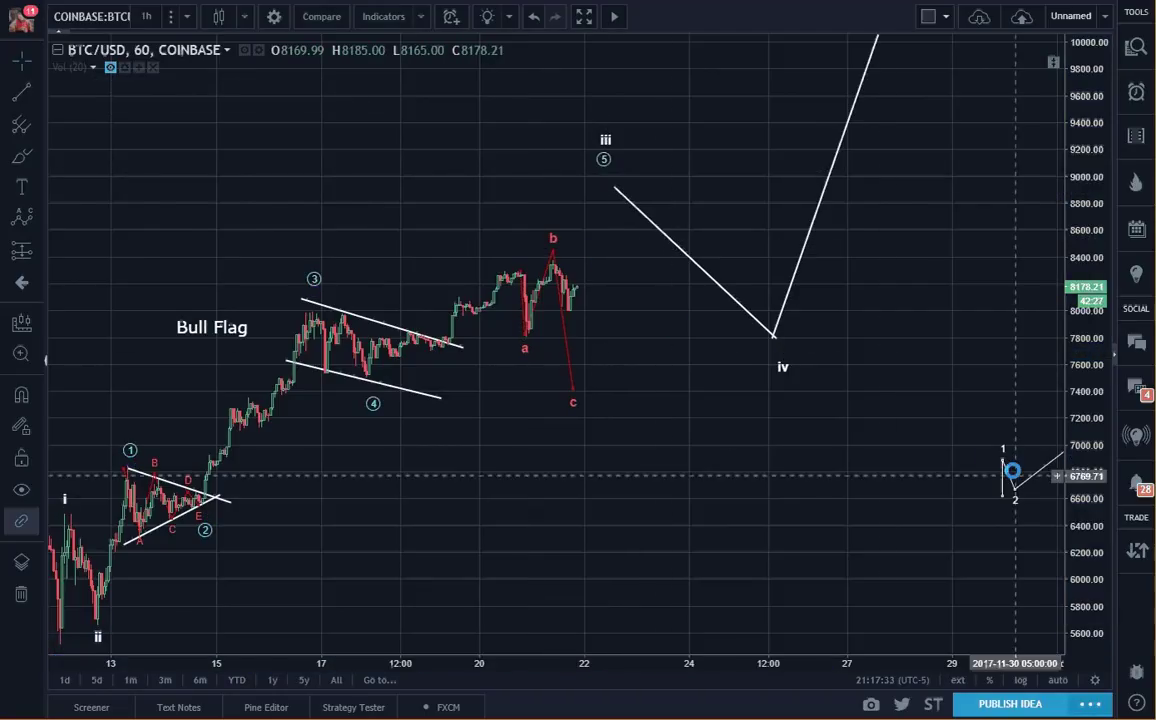
Delete the white impulse wave set aside in the future area and move the red abc correction into empty space beyond iv.
click(1008, 473)
key(Delete)
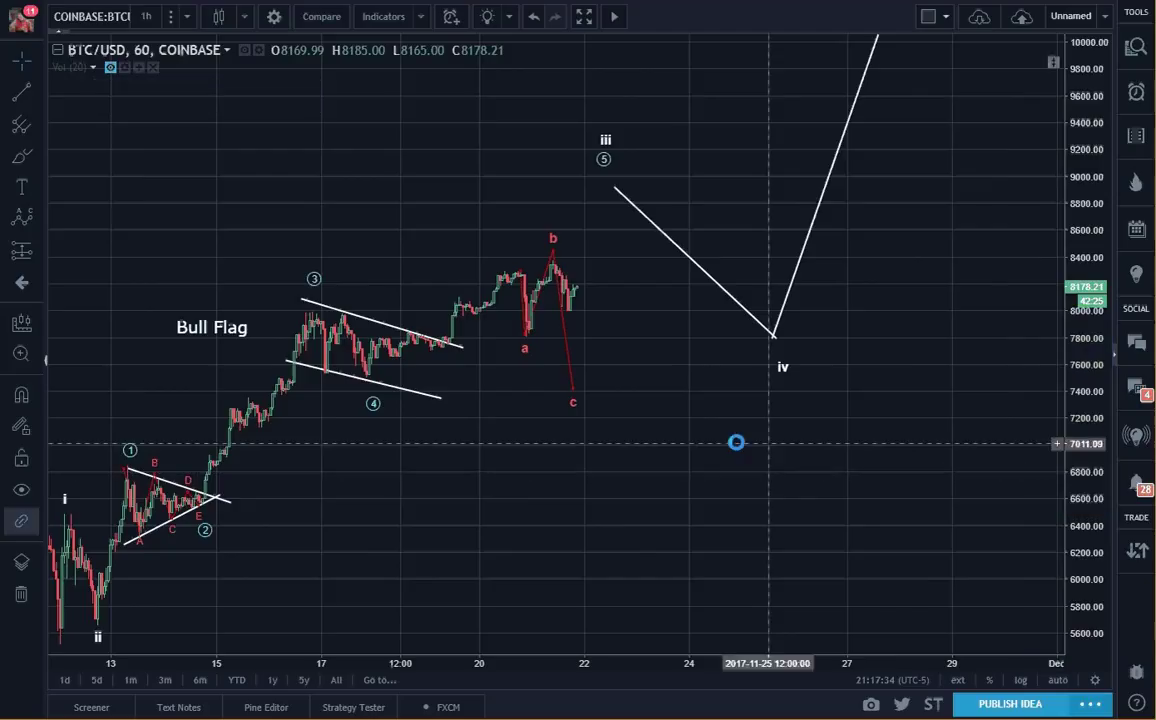
scroll(720, 442, left, 3)
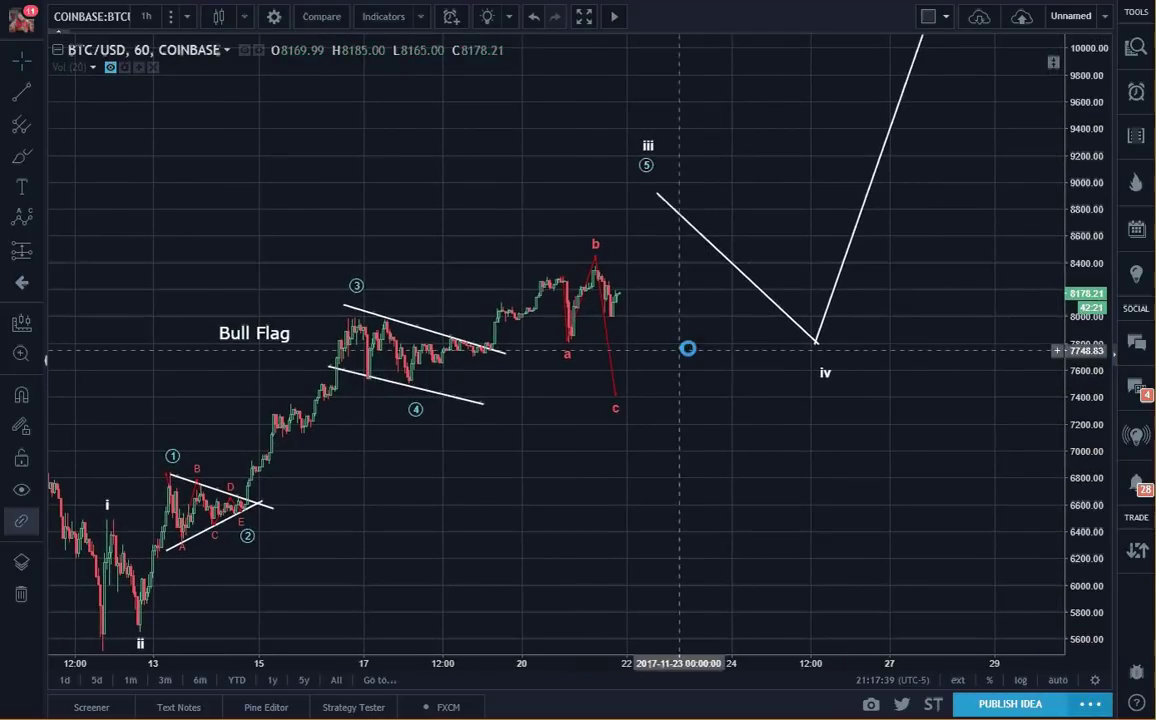
drag(609, 341, 957, 409)
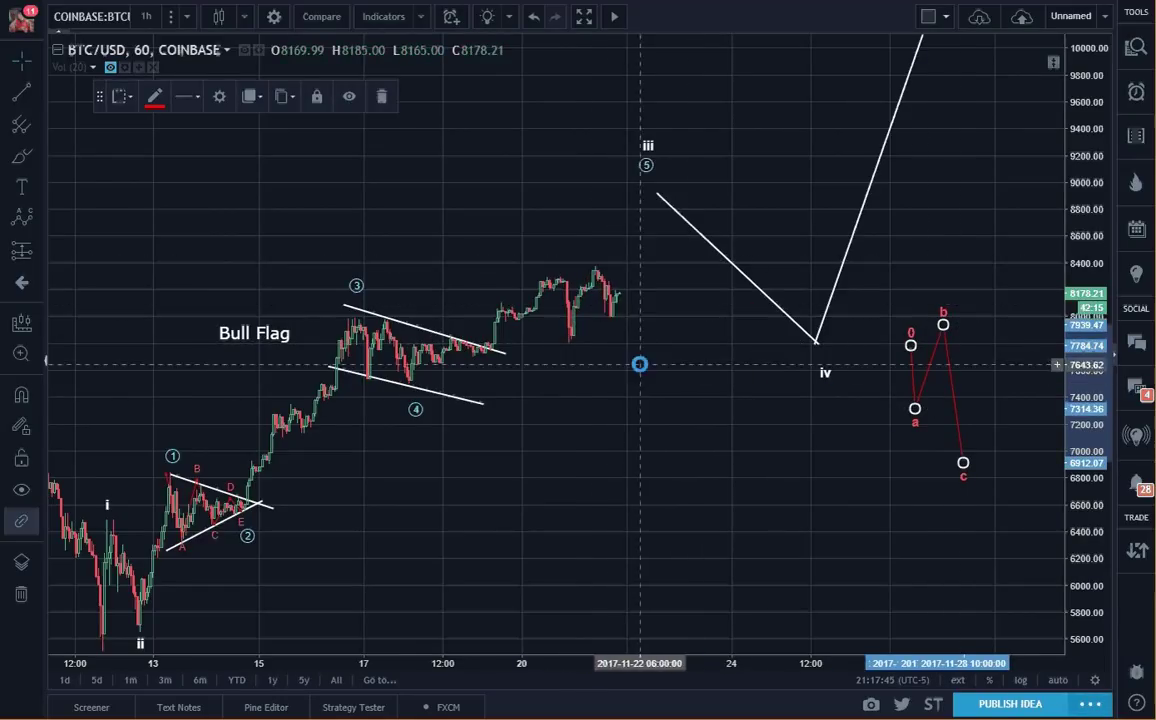
Draw an Elliott Impulse Wave (12345) down from about 8349, with points near 7965, 8145, 7588, 7730 and 7297.
click(35, 213)
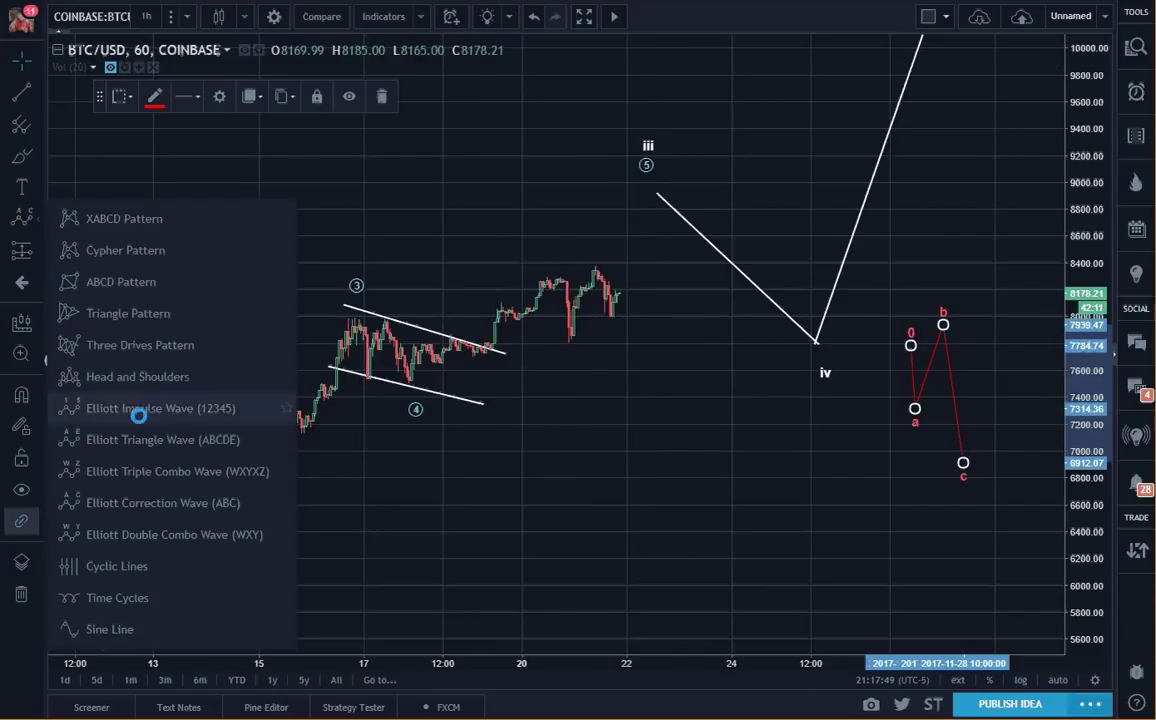
click(139, 412)
click(593, 270)
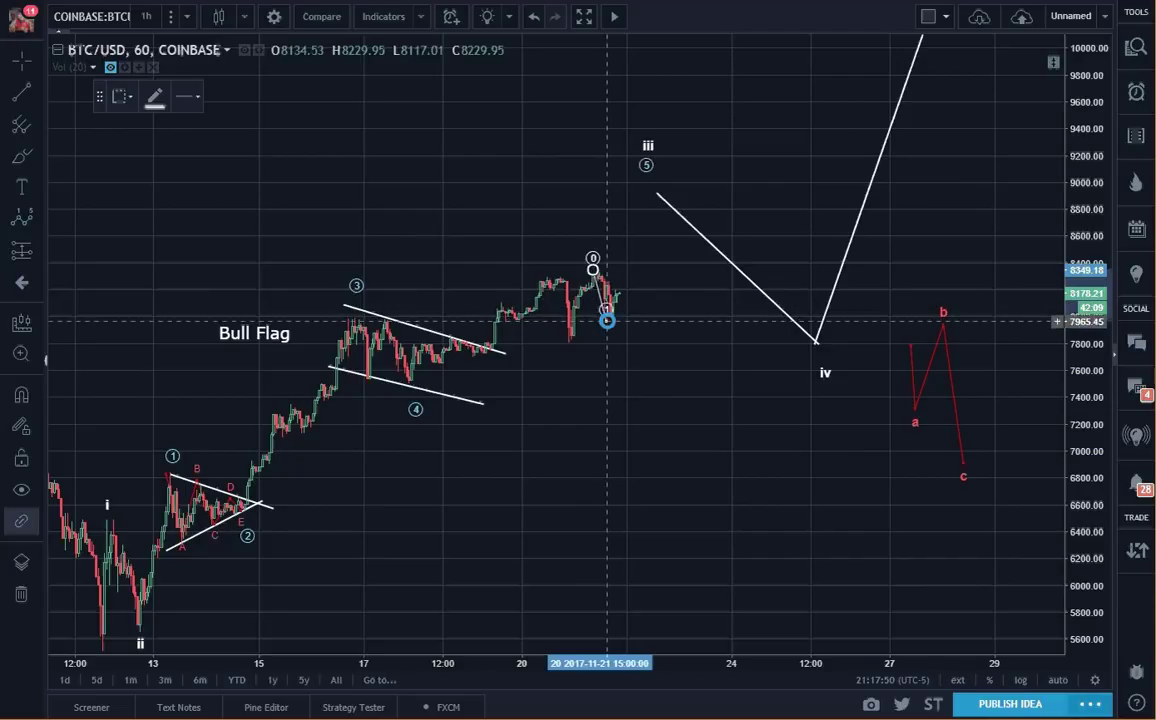
click(606, 320)
click(620, 297)
click(627, 372)
click(639, 352)
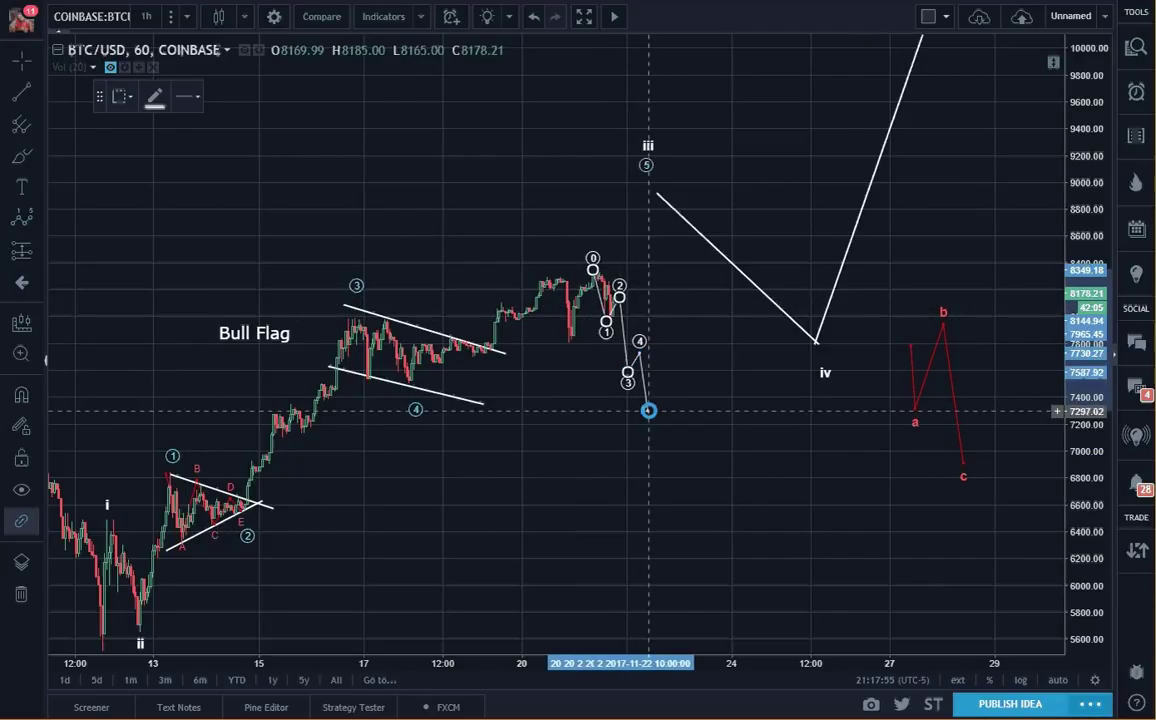
double_click(648, 412)
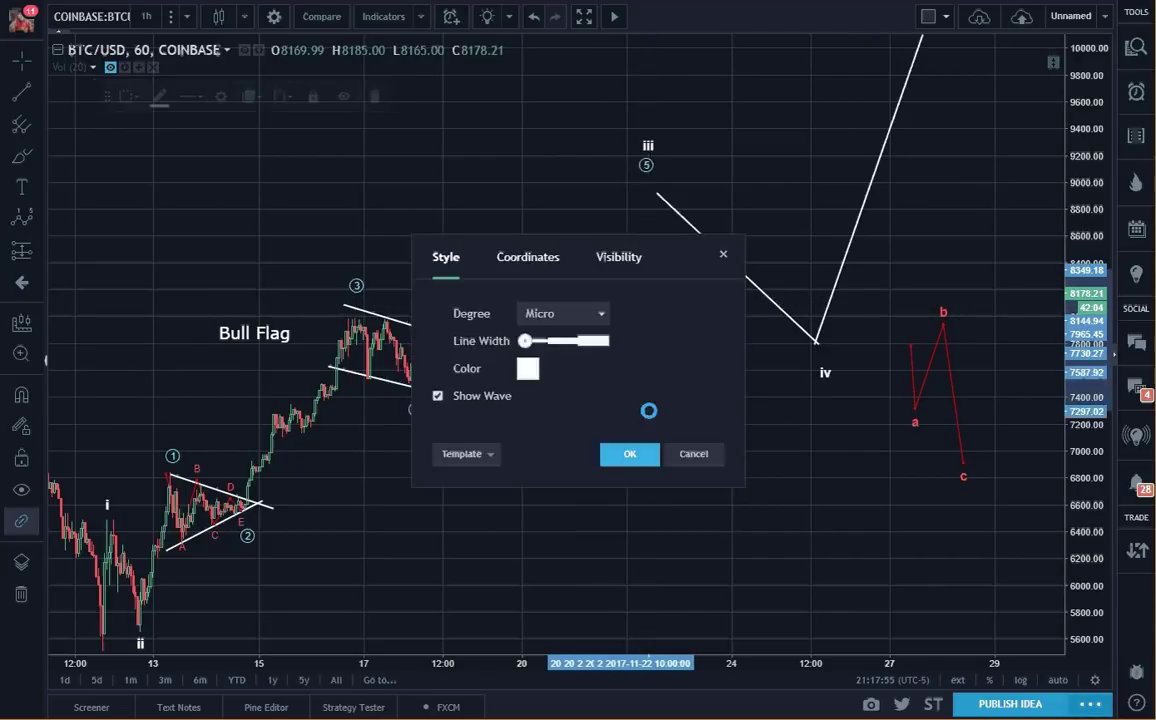
Set the downward impulse wave's colour to orange.
click(522, 371)
click(555, 411)
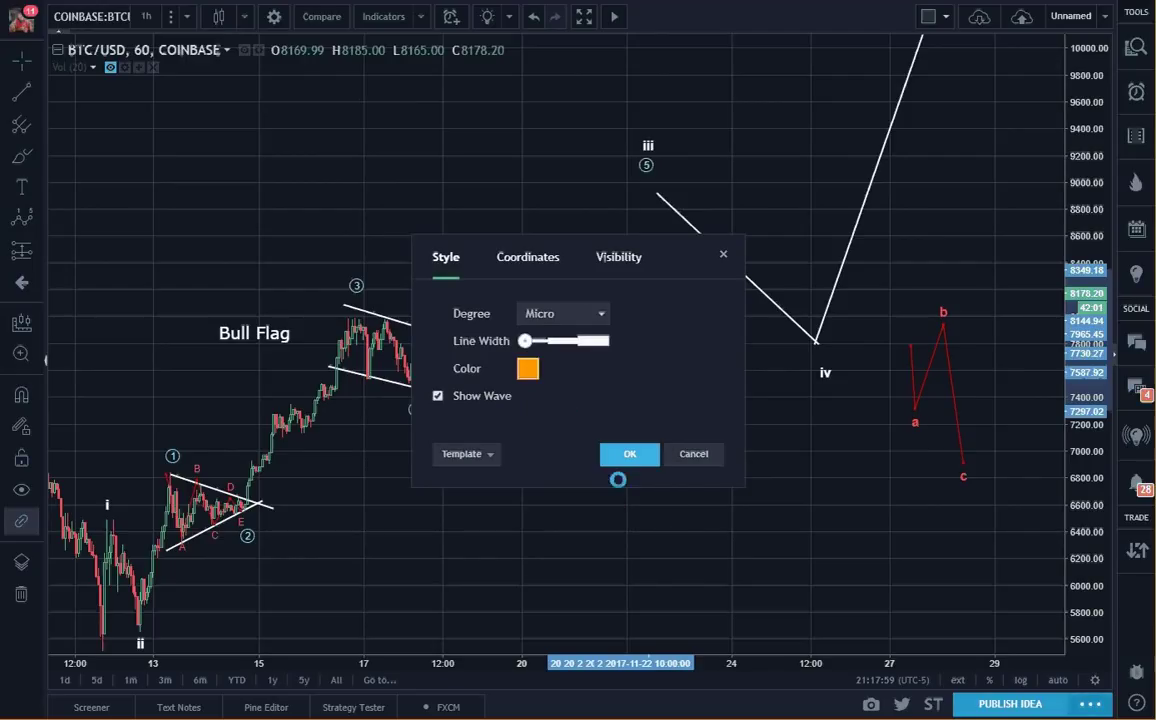
click(629, 453)
click(841, 454)
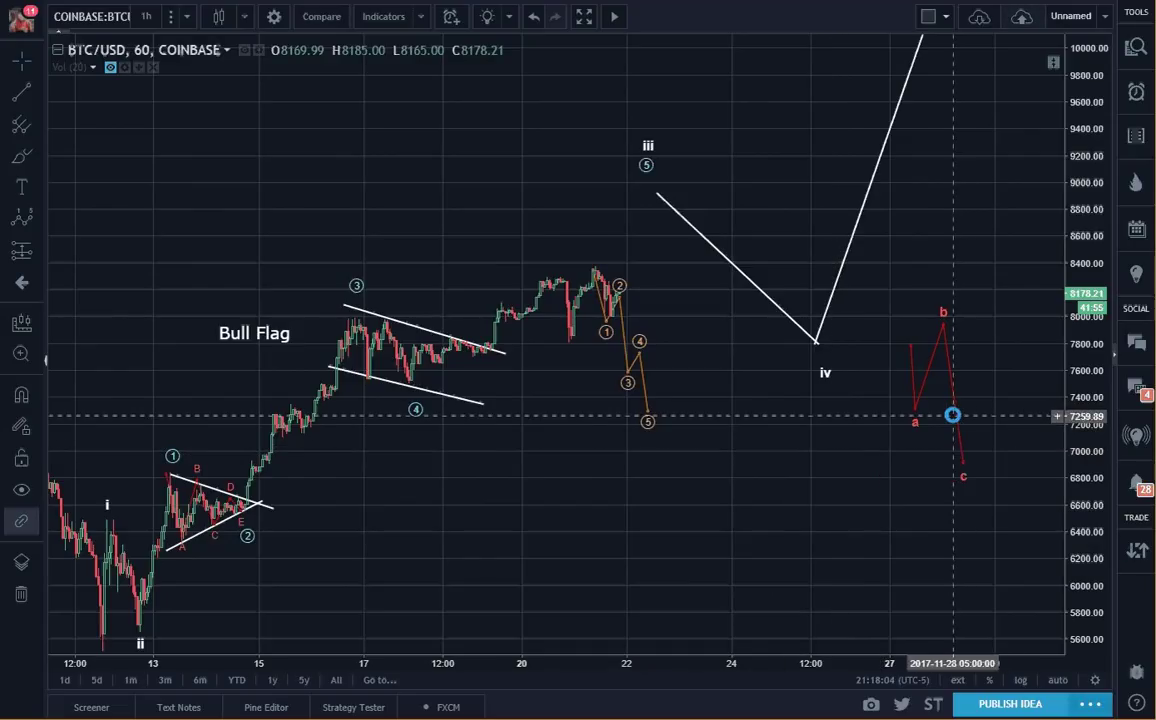
Place the red abc correction back over the latest candles with c at about 7105, and hide its wave lines.
mouse_move(952, 414)
mouse_down()
mouse_move(614, 382)
mouse_move(610, 356)
mouse_up()
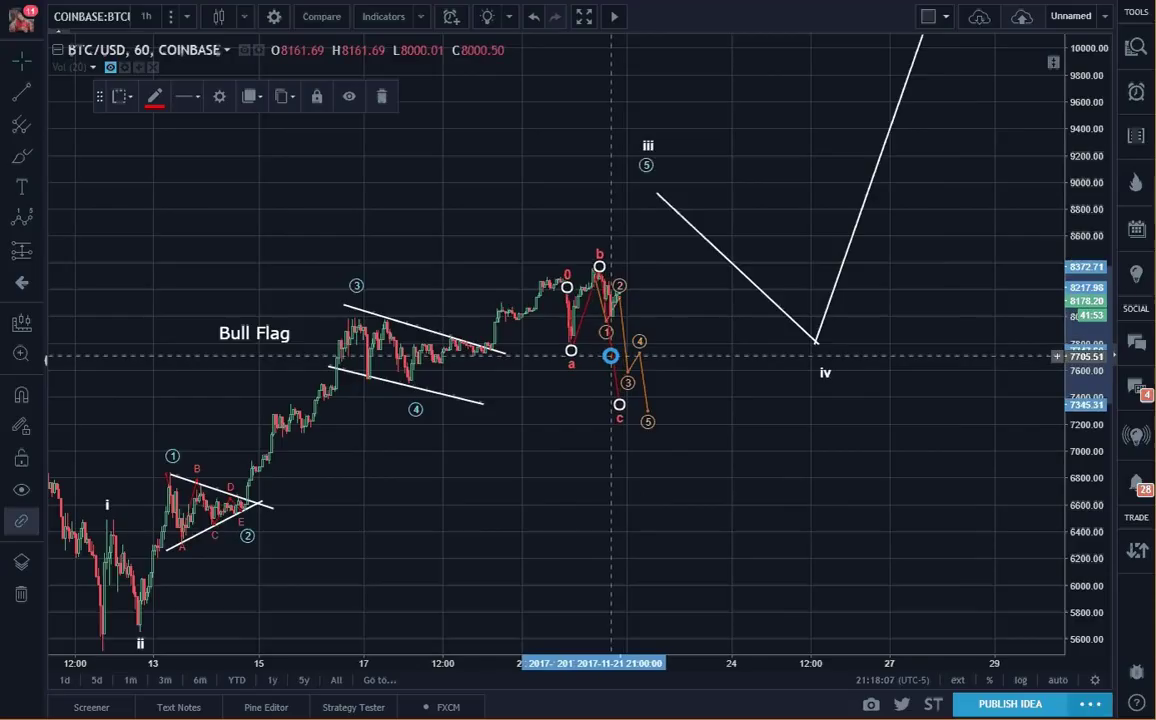
drag(619, 404, 654, 439)
double_click(654, 436)
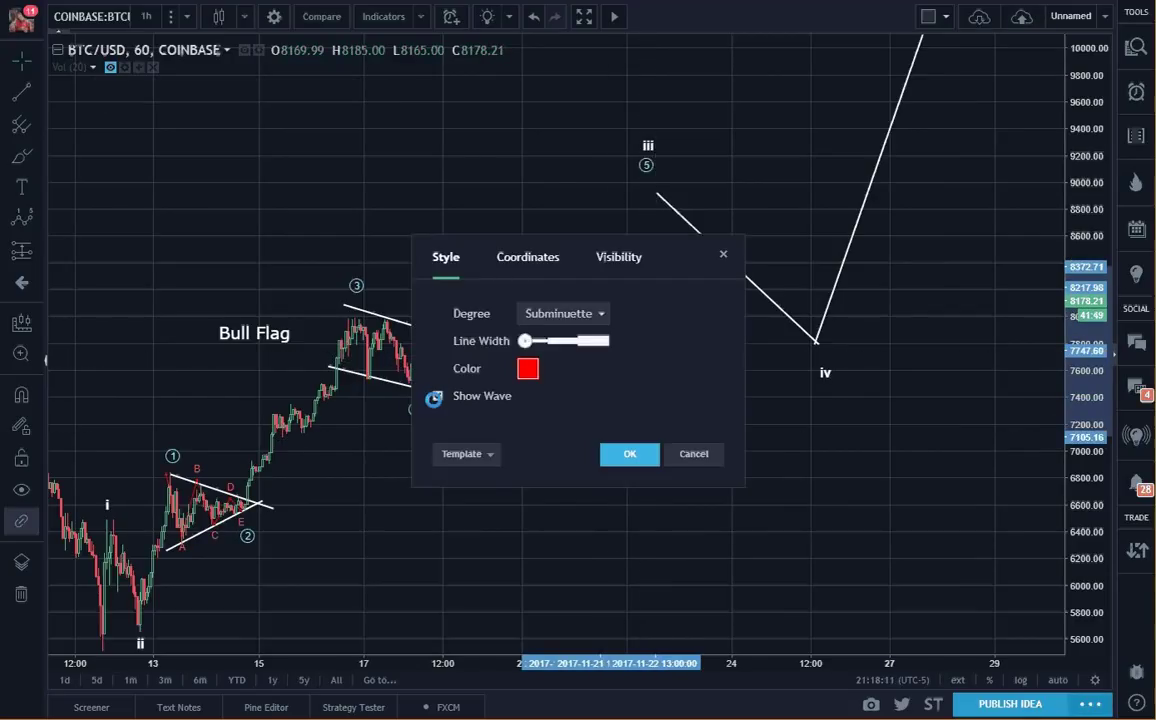
click(628, 453)
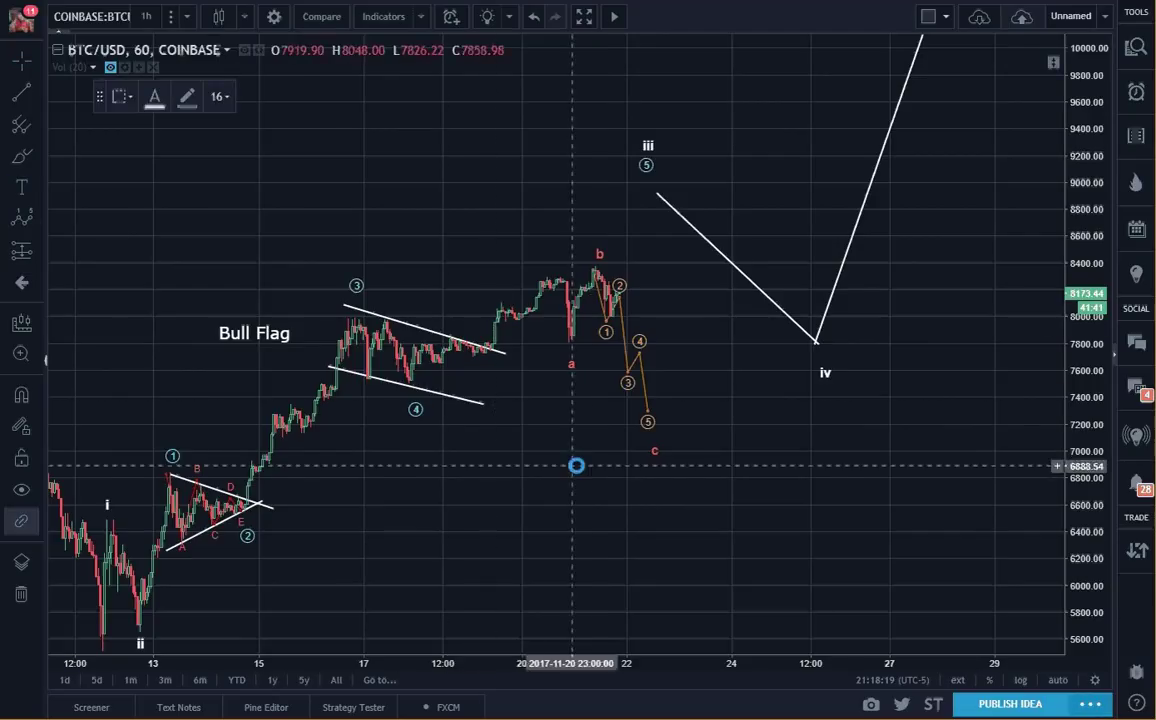
Add the text label "Expanded Flat" just below the c label of the red correction.
click(578, 485)
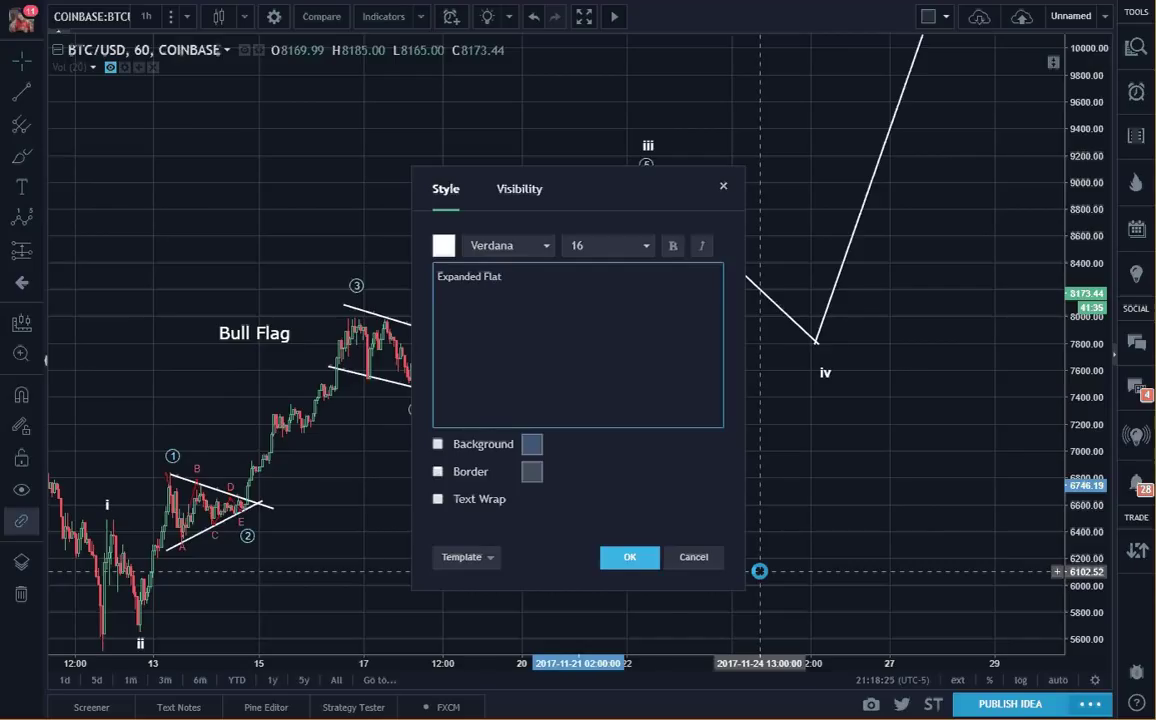
click(622, 556)
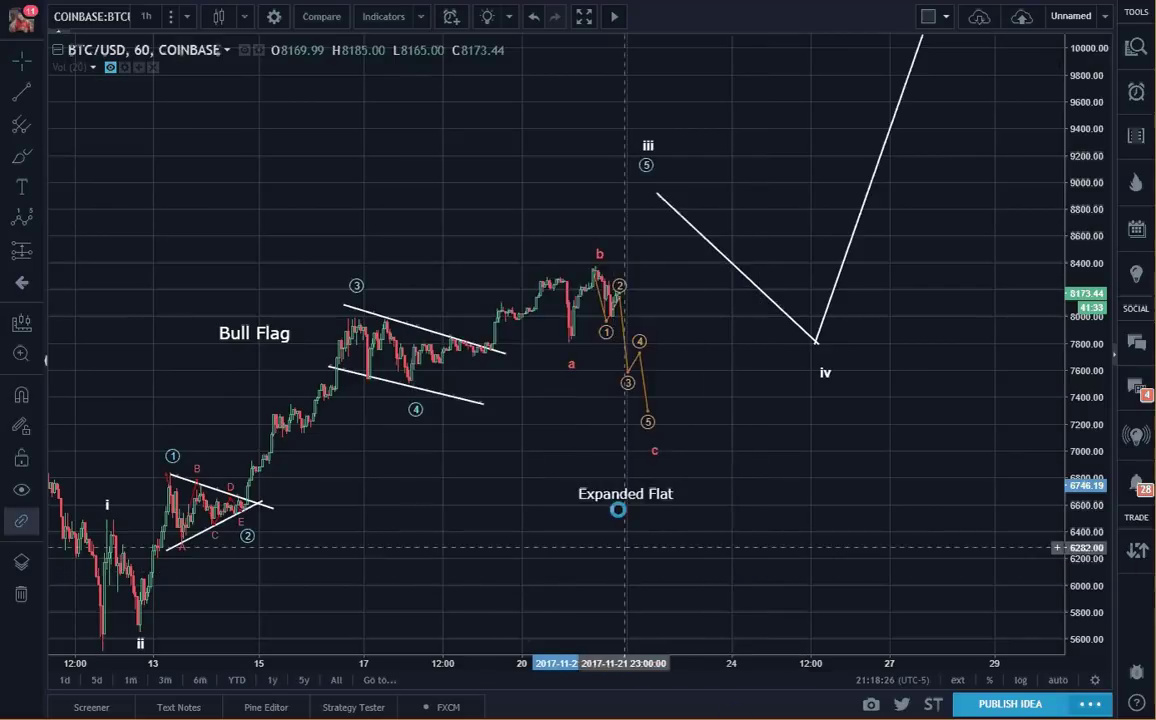
drag(609, 489, 617, 470)
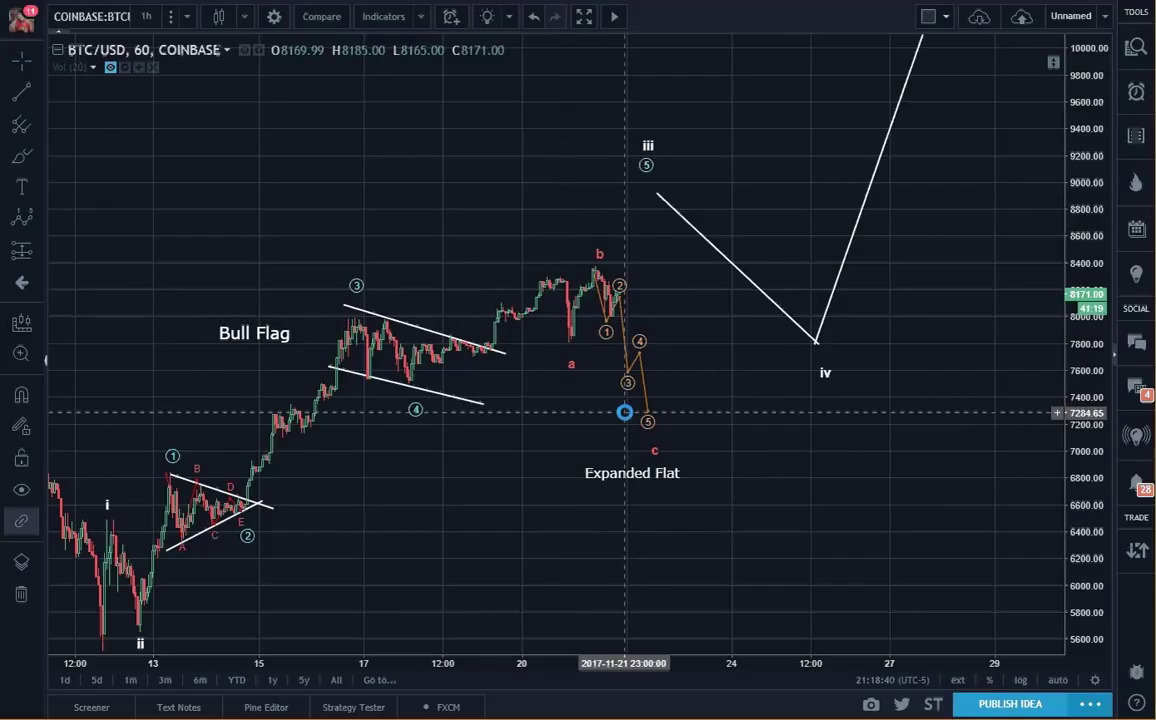
Shift the orange impulse wave slightly lower so its circled 5 sits just above the c label.
click(648, 403)
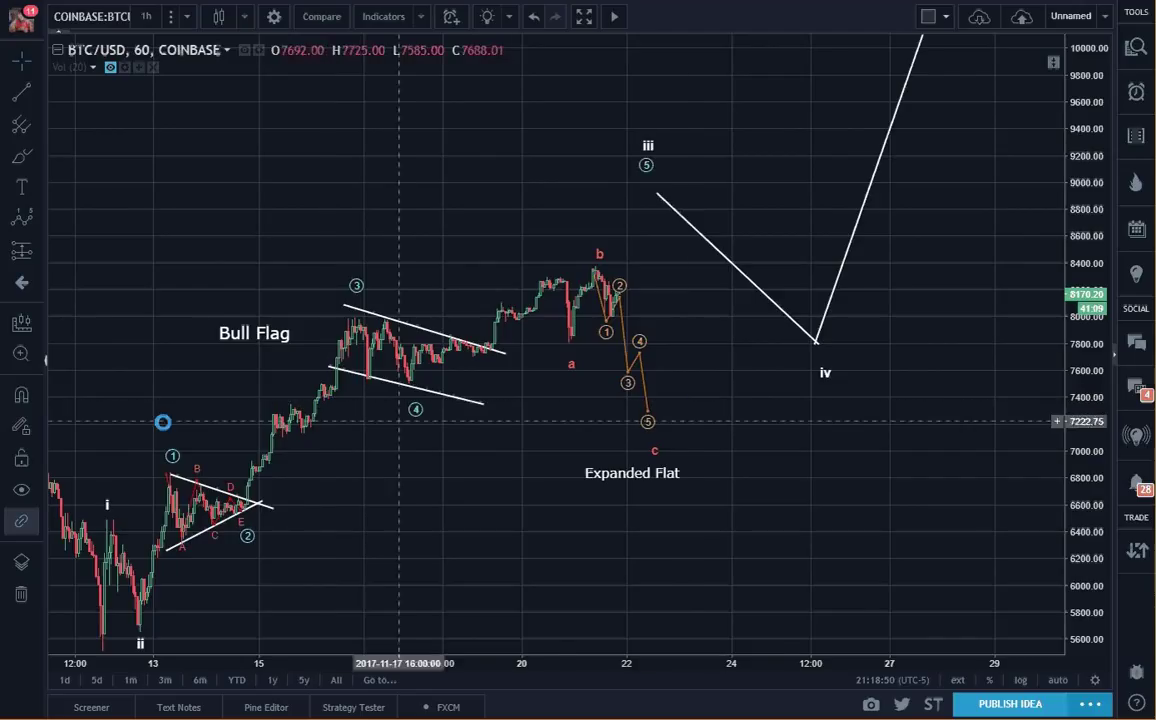
drag(603, 368, 601, 380)
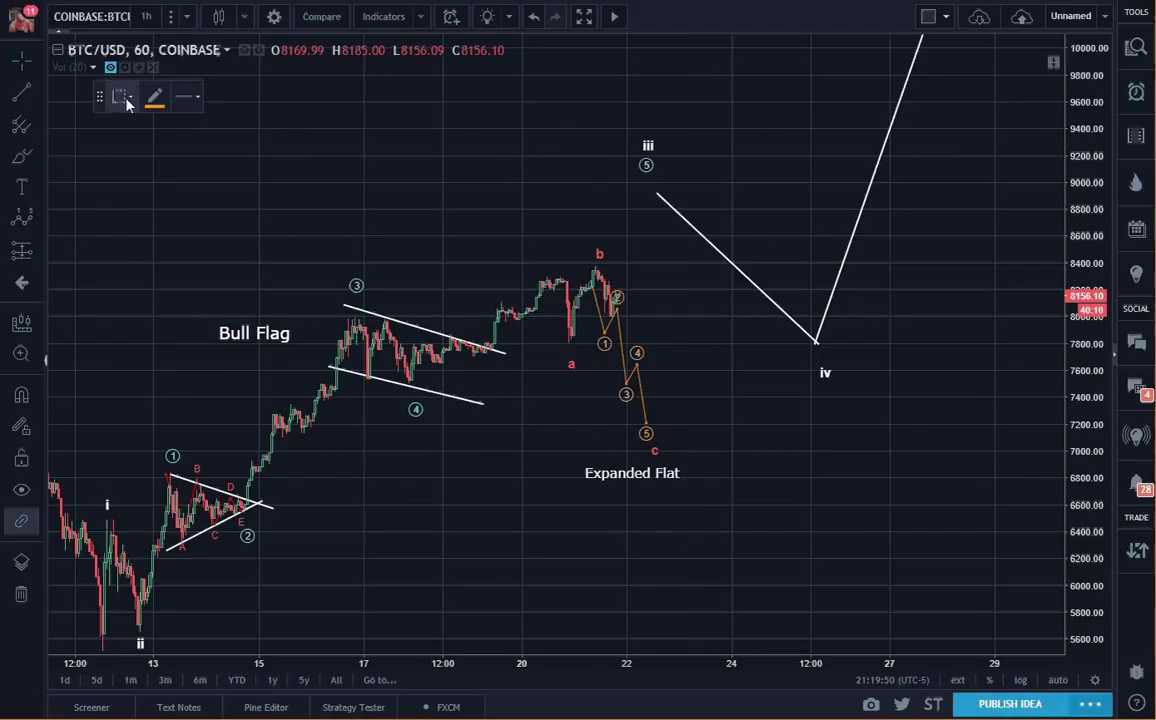
Draw a cyan five-wave upward impulse starting beside the red c at about 6988 and ending at about 9321.
click(153, 98)
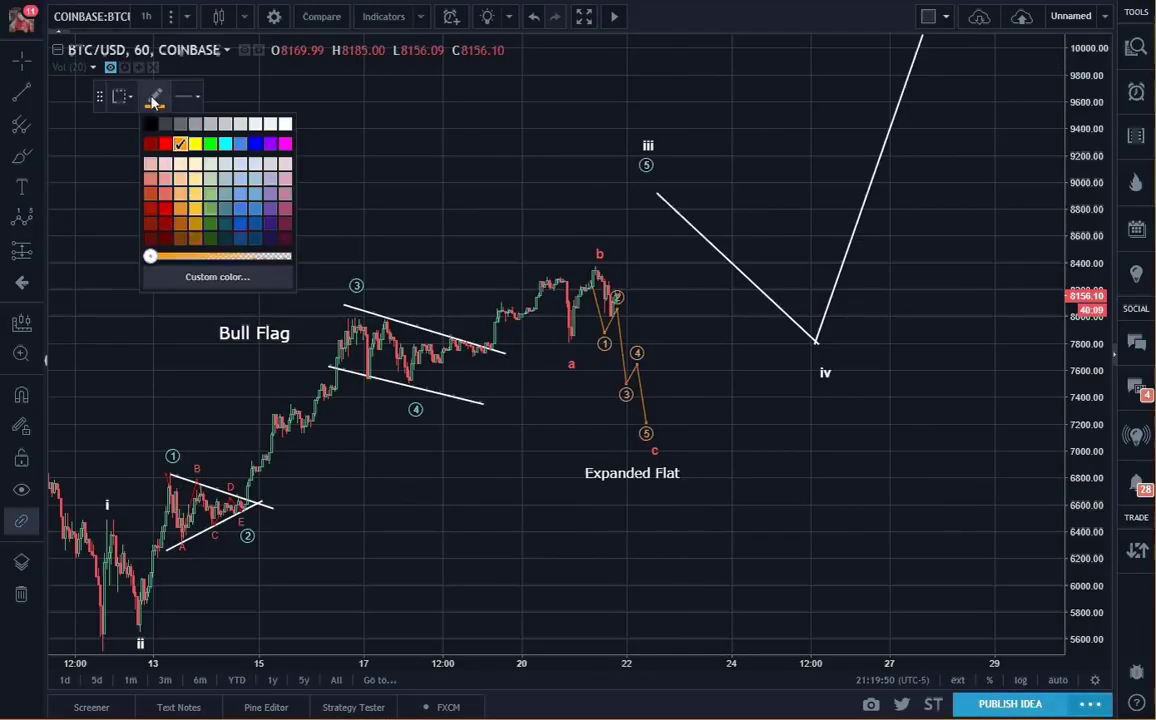
click(225, 145)
click(700, 334)
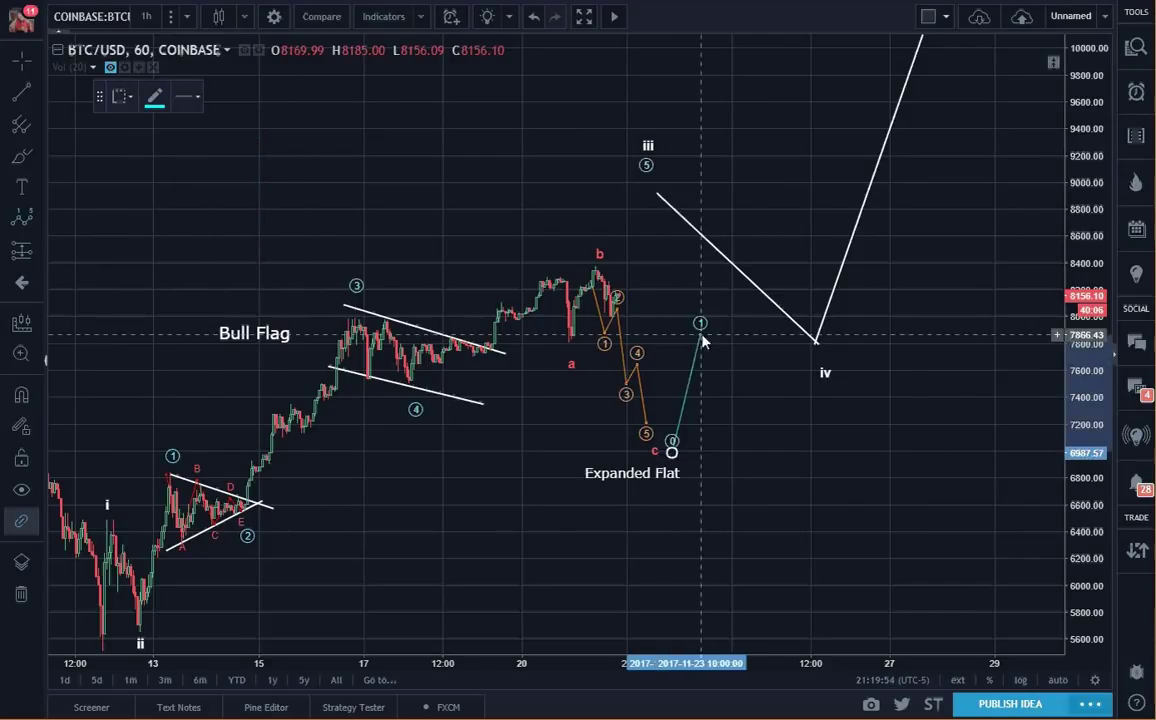
click(720, 390)
click(768, 219)
click(786, 258)
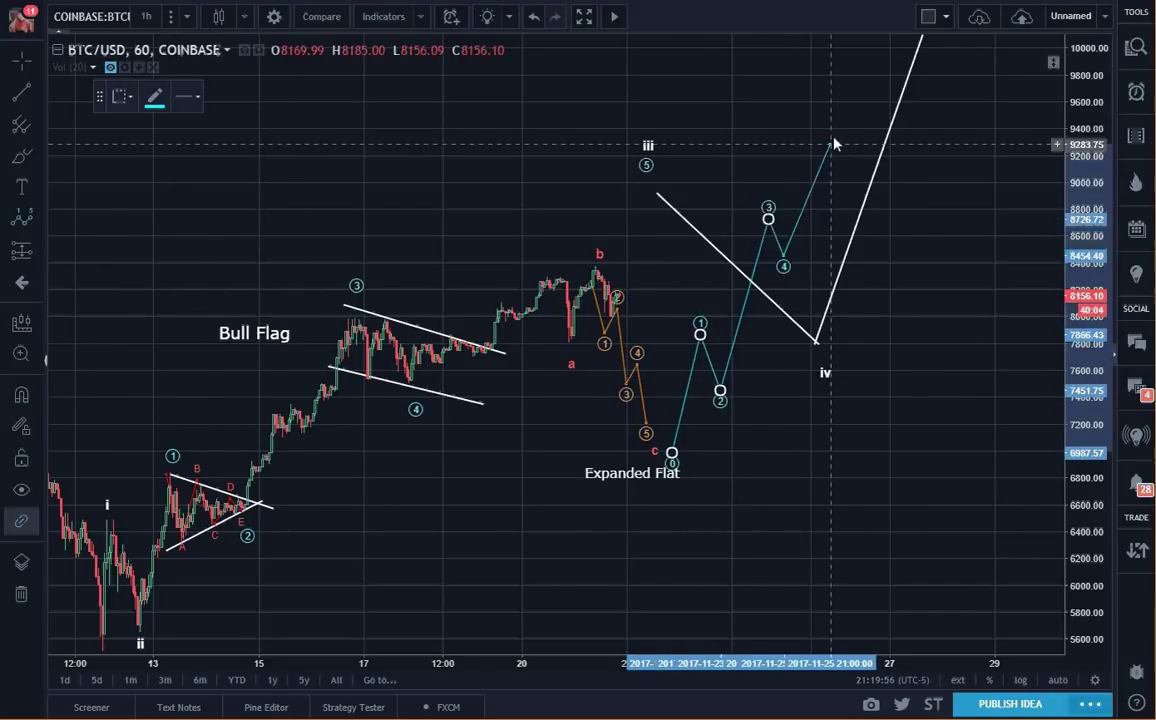
click(817, 139)
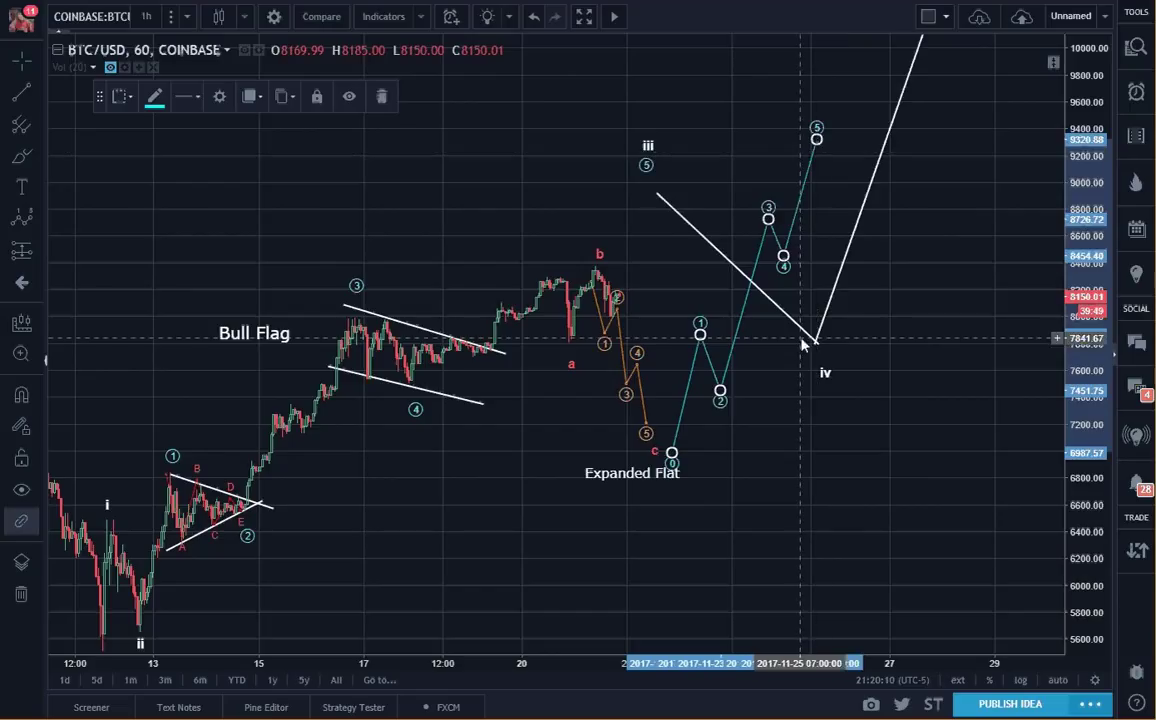
Delete the cyan upward impulse wave projected after the red c.
key(Delete)
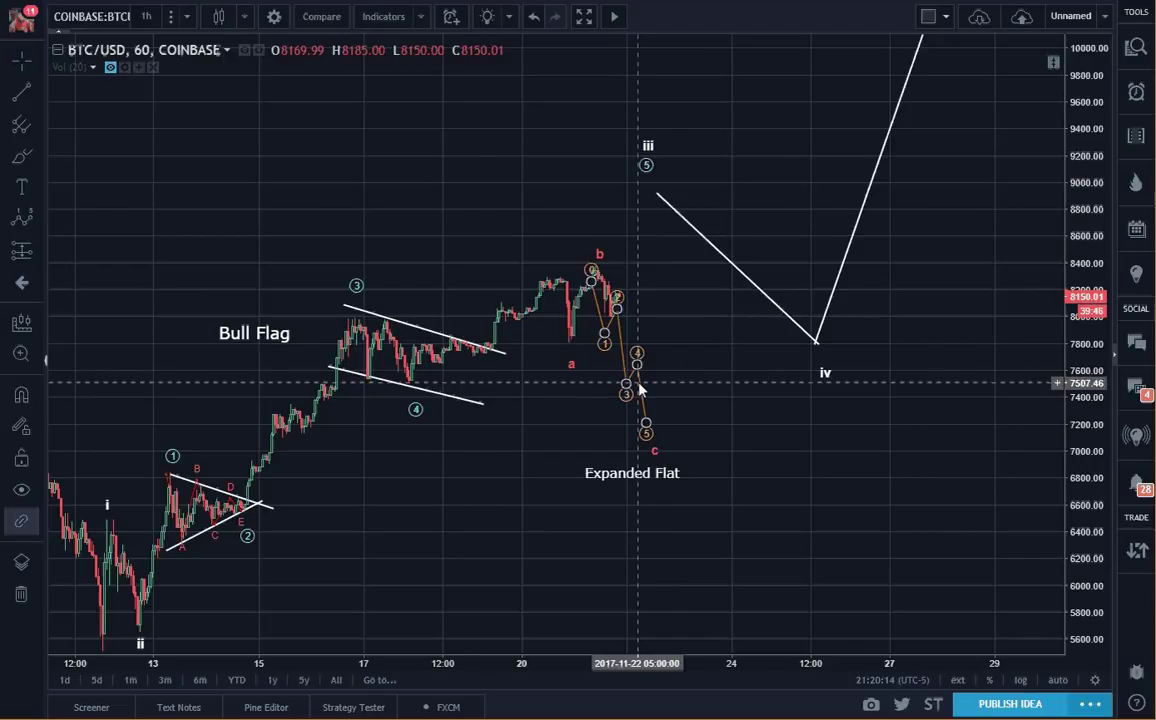
key(ctrl+z)
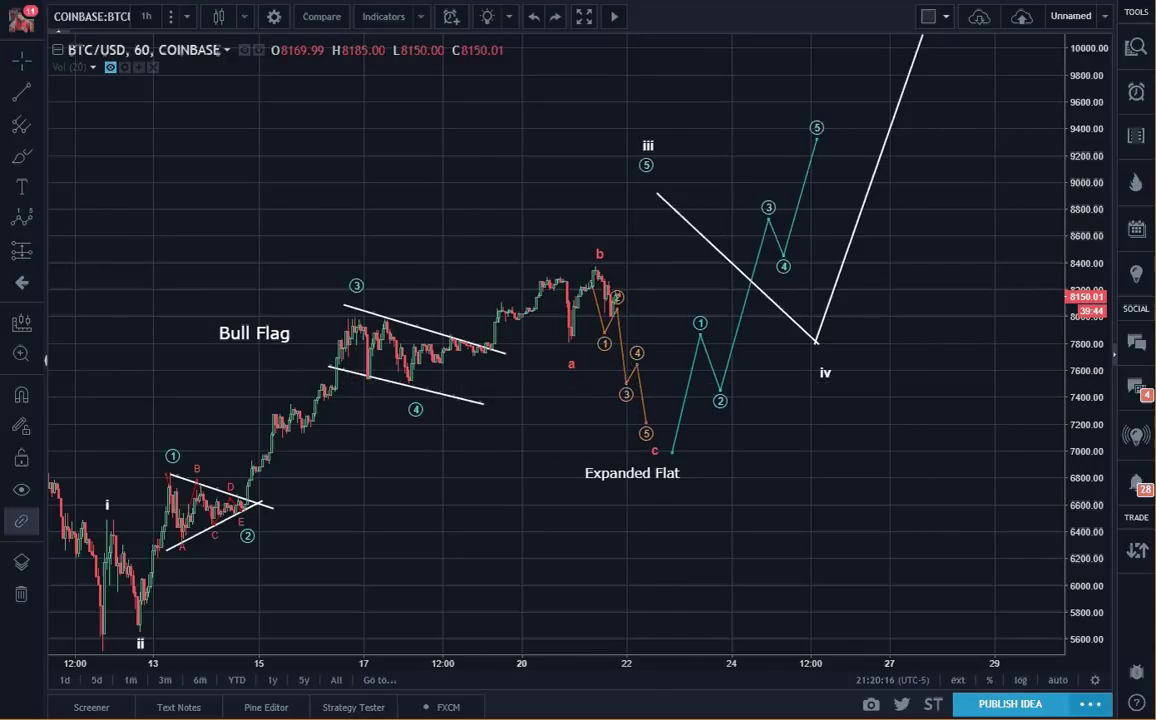
click(735, 345)
key(Delete)
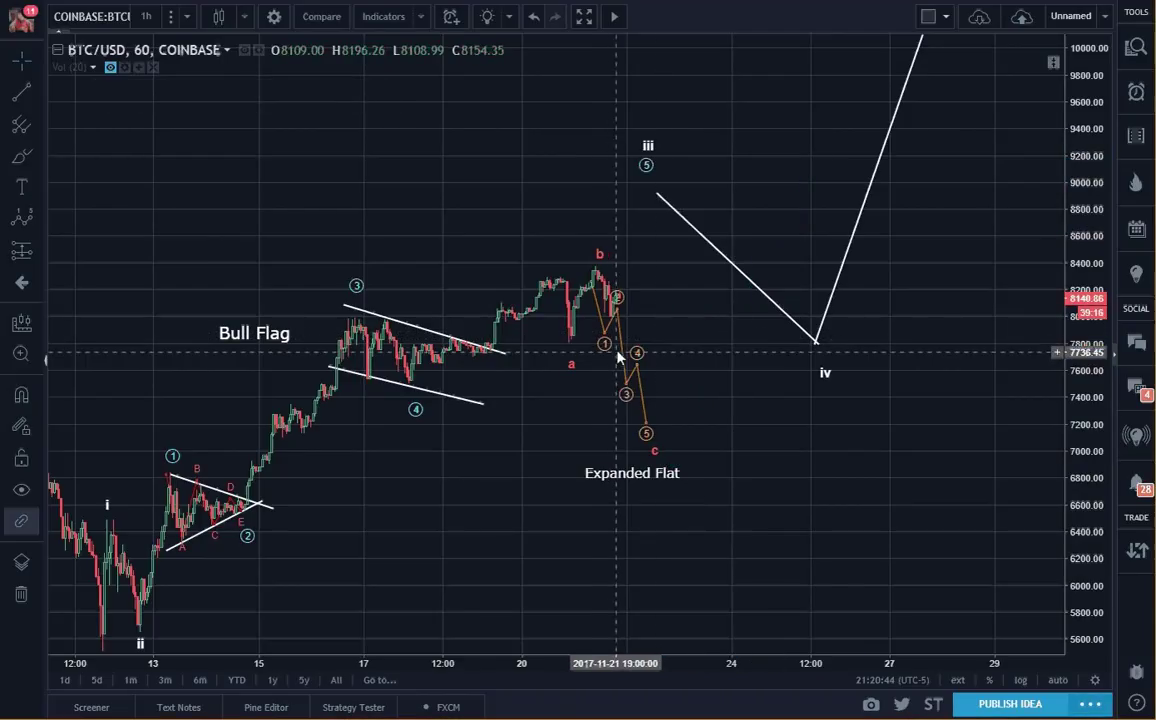
Delete the orange impulse wave, the red abc correction and the "Expanded Flat" label.
click(618, 355)
key(Delete)
click(573, 370)
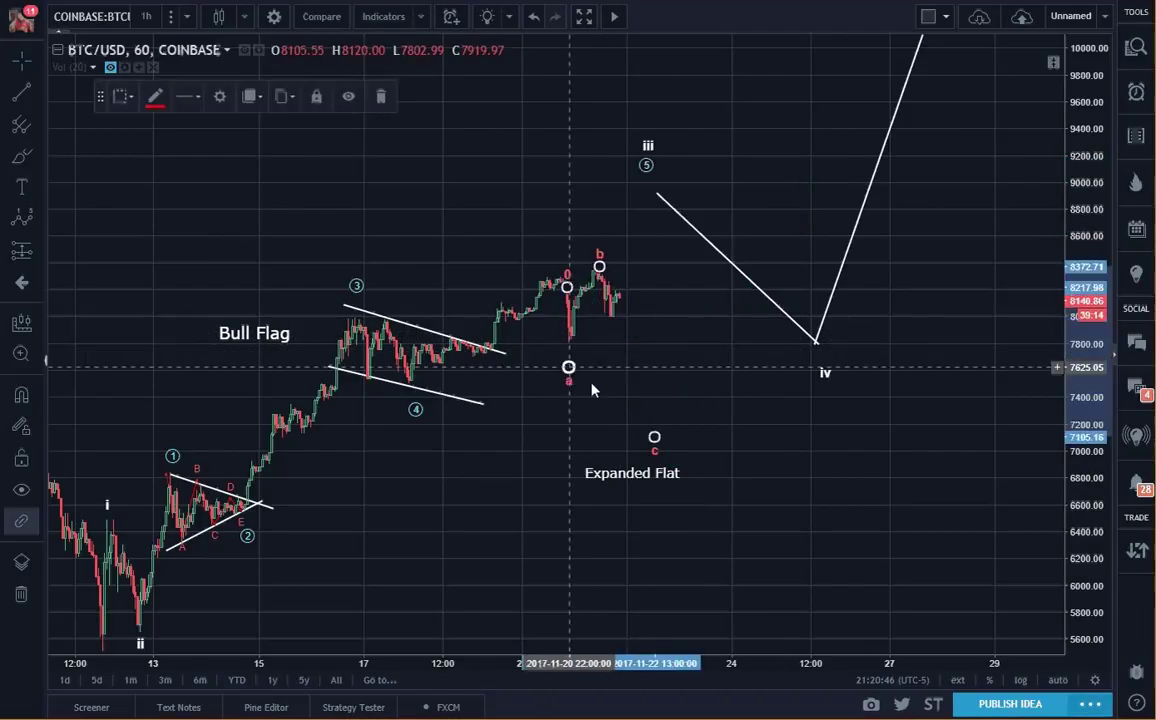
key(Delete)
click(618, 468)
key(Delete)
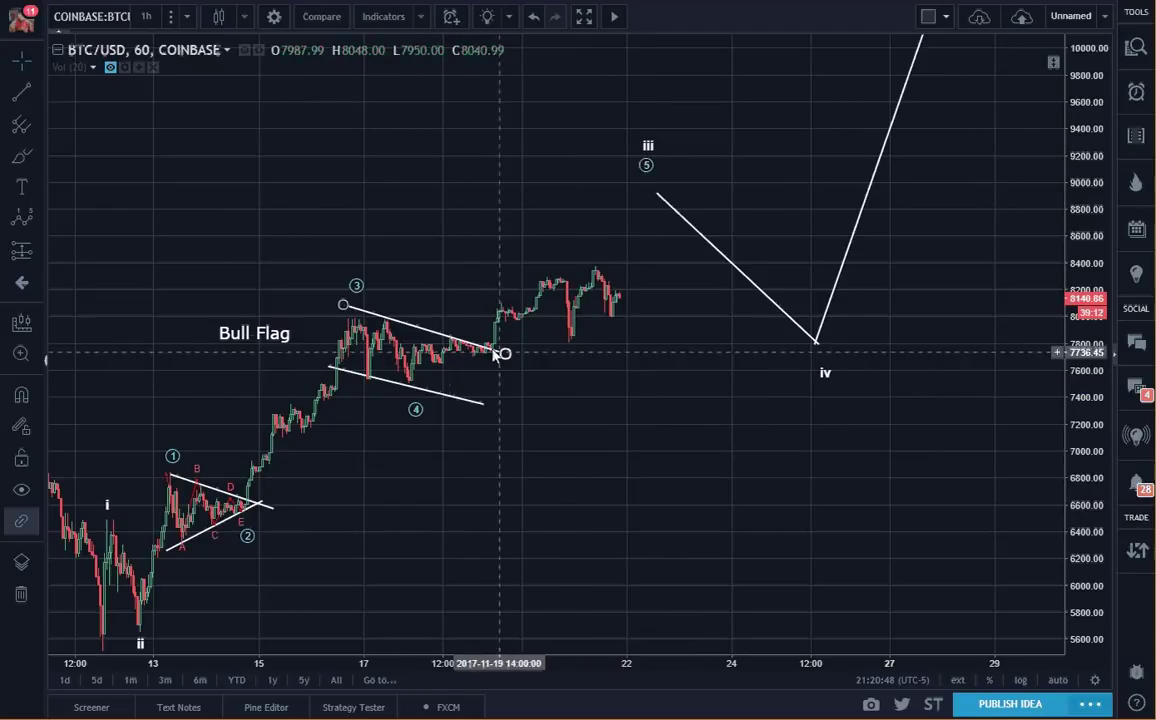
Delete both trend lines of the bull flag.
key(Delete)
click(451, 398)
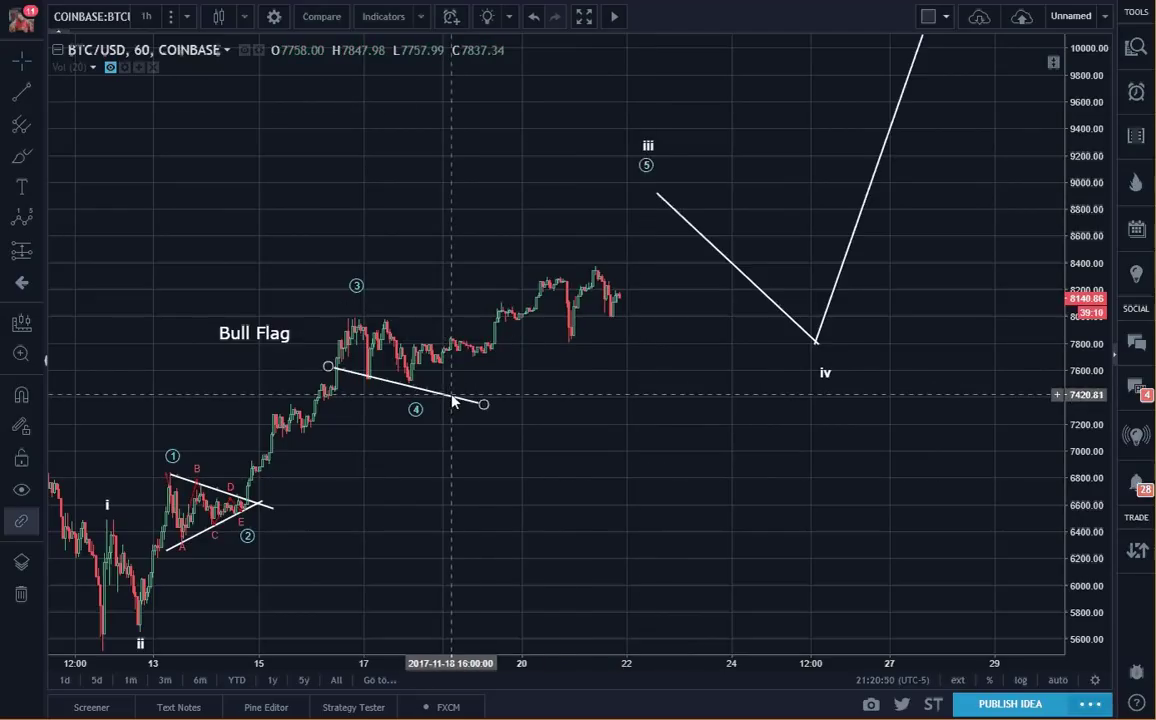
key(Delete)
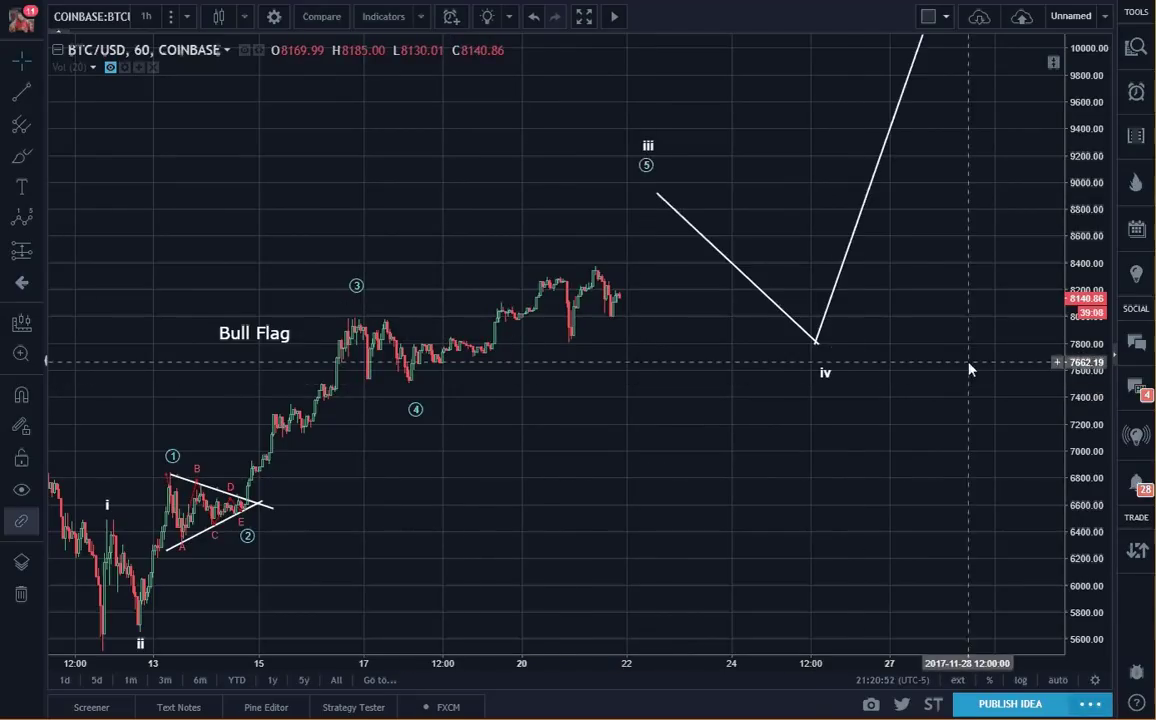
Draw a nearly horizontal purple neckline from about 7509 on 16 November to about 7484 on 25 November.
scroll(967, 400, down, 3)
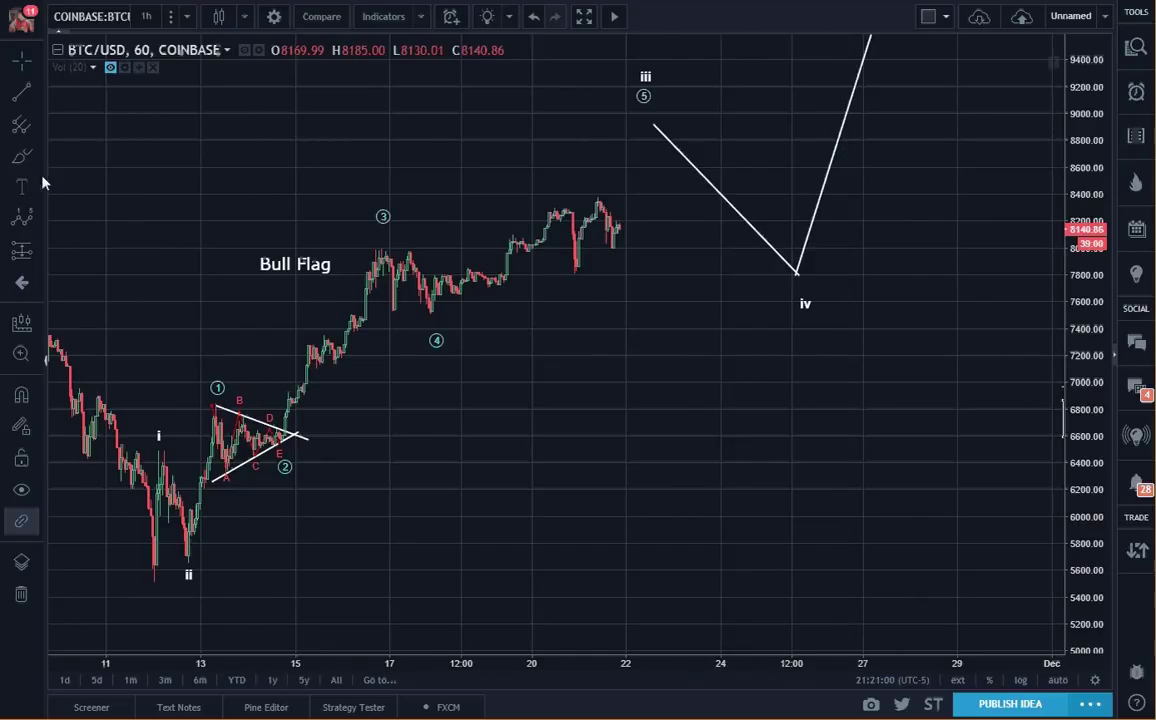
click(22, 93)
click(361, 316)
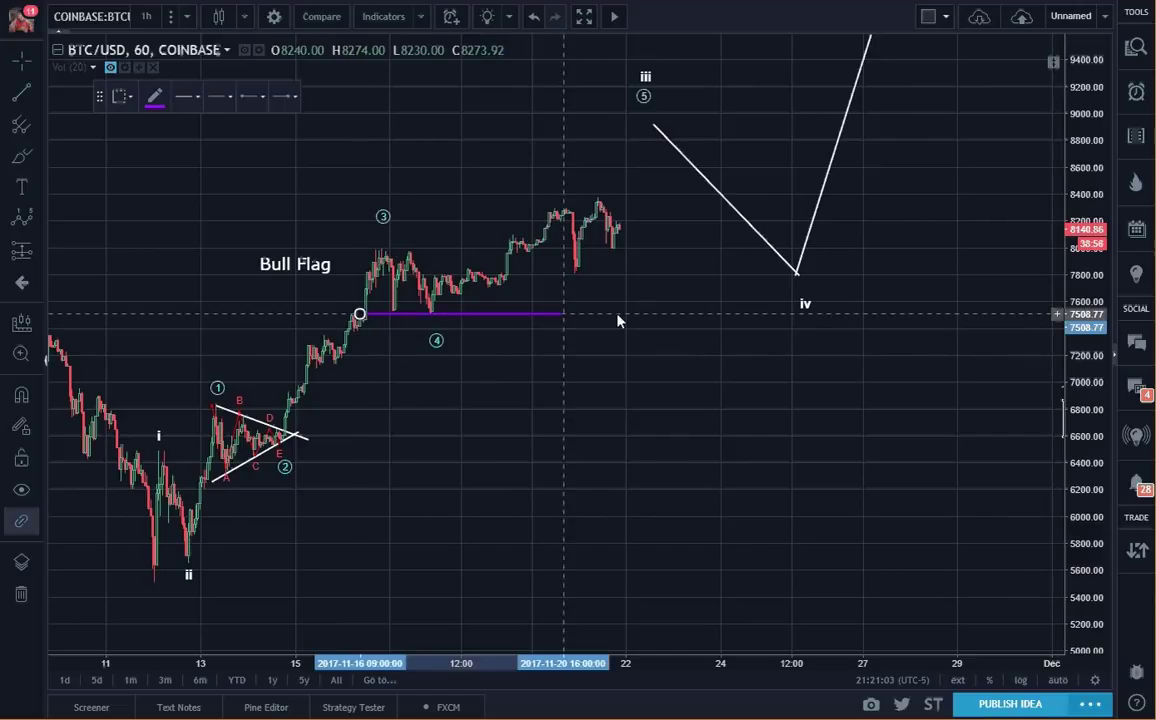
click(796, 318)
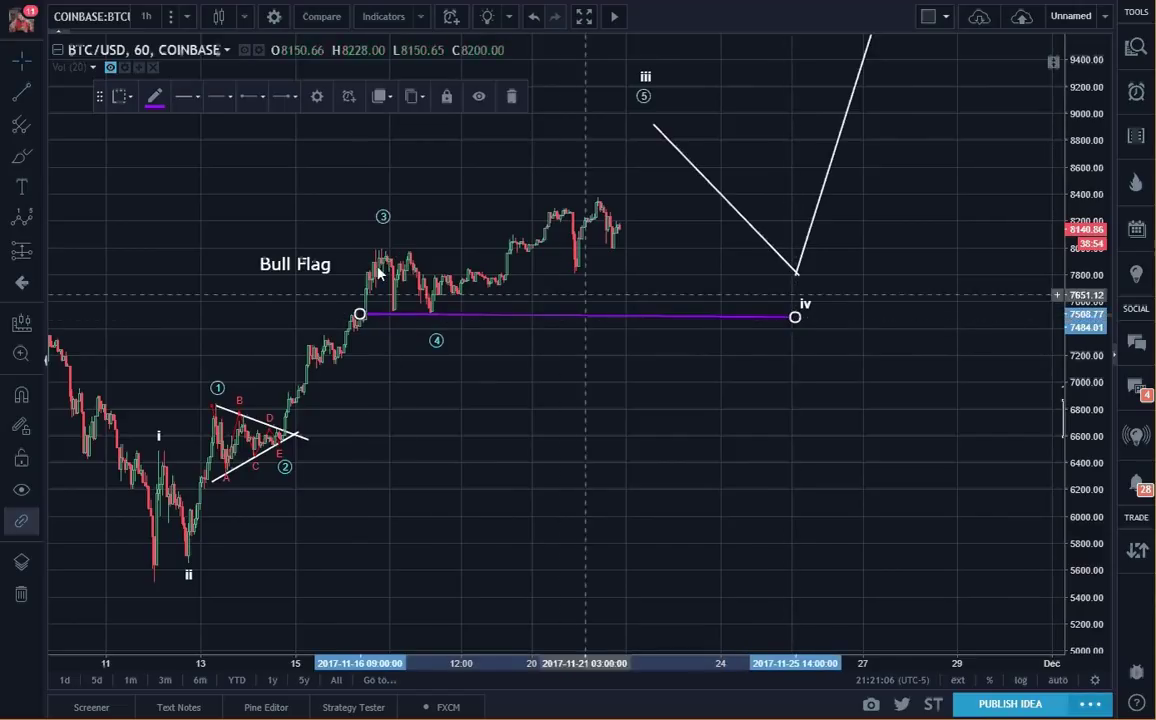
Brush a cyan price path from the latest candle down to the neckline, up into a rounded shoulder near 7950, and back down.
click(22, 155)
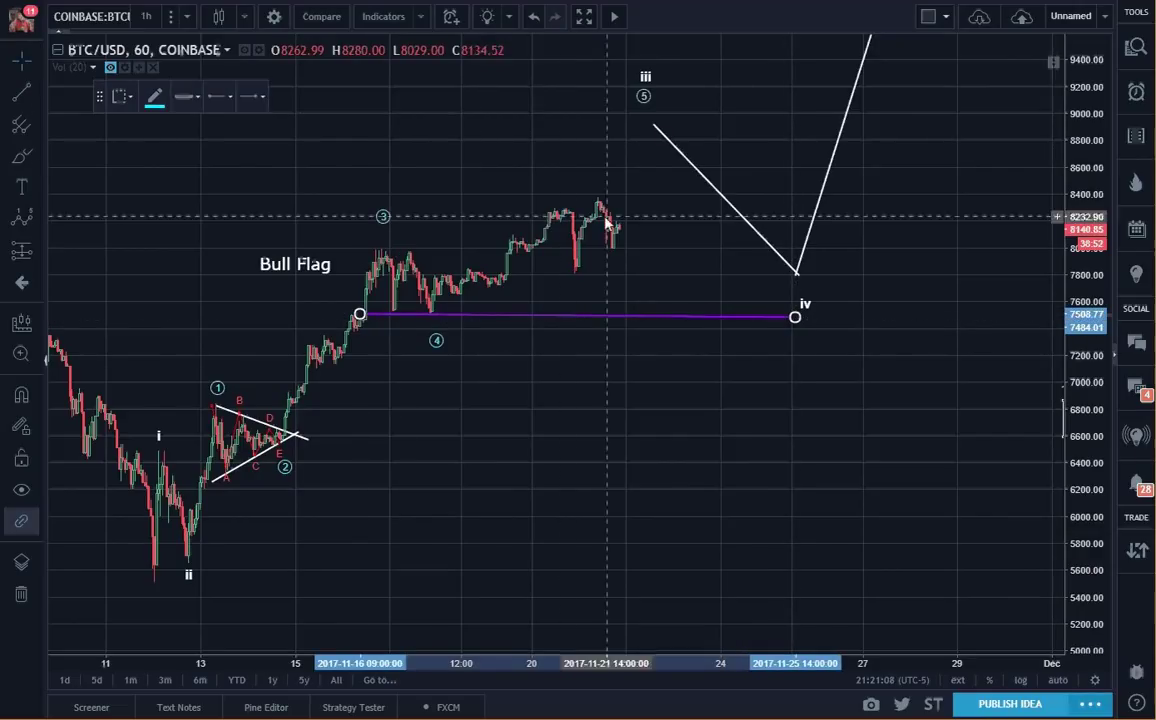
mouse_move(621, 232)
mouse_down()
mouse_move(650, 315)
mouse_move(692, 258)
mouse_move(733, 317)
mouse_up()
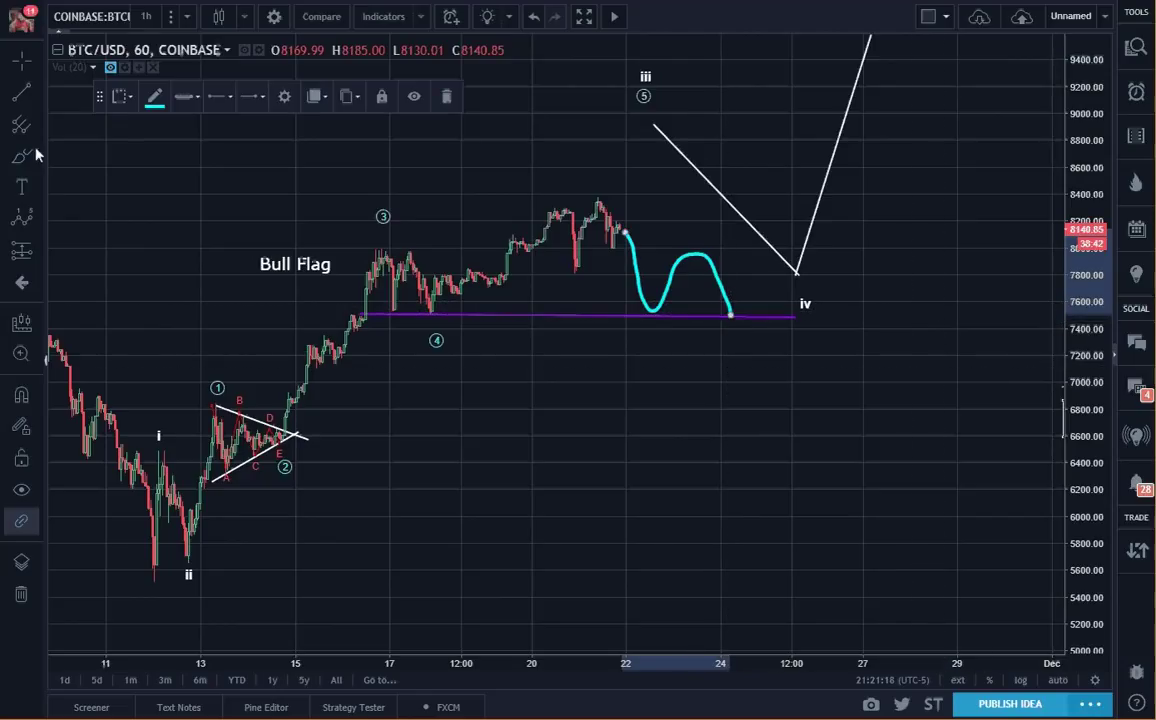
key(Escape)
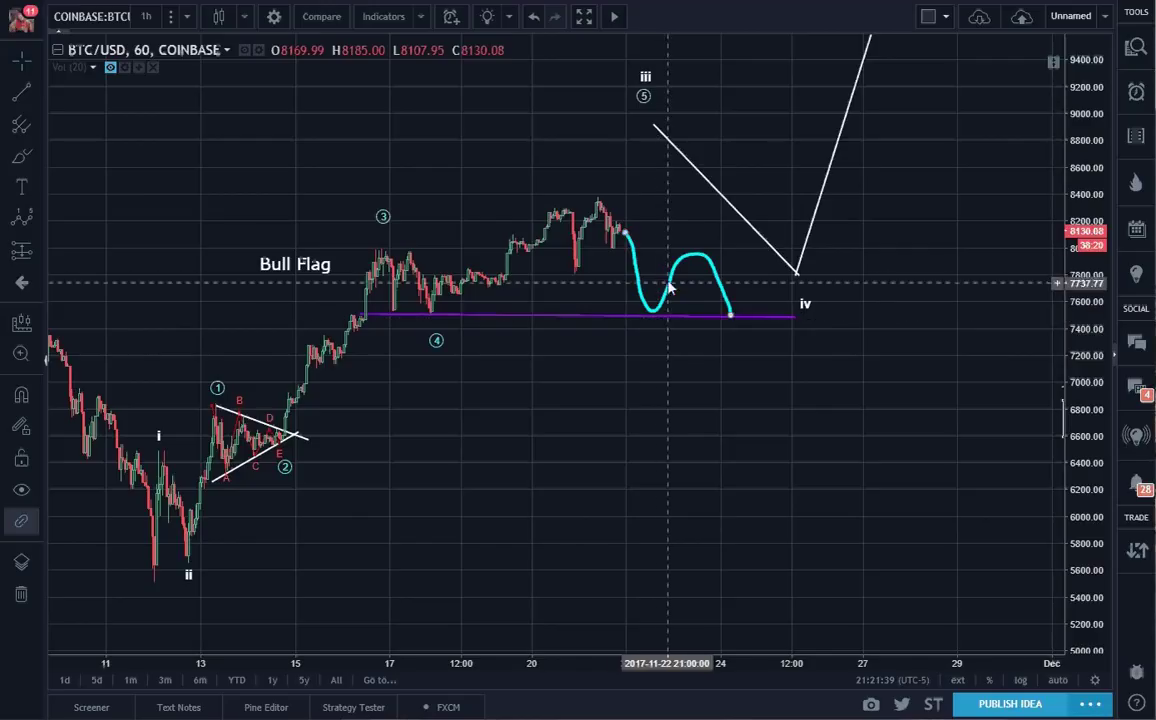
mouse_move(657, 305)
mouse_down()
mouse_move(695, 258)
mouse_move(731, 313)
mouse_up()
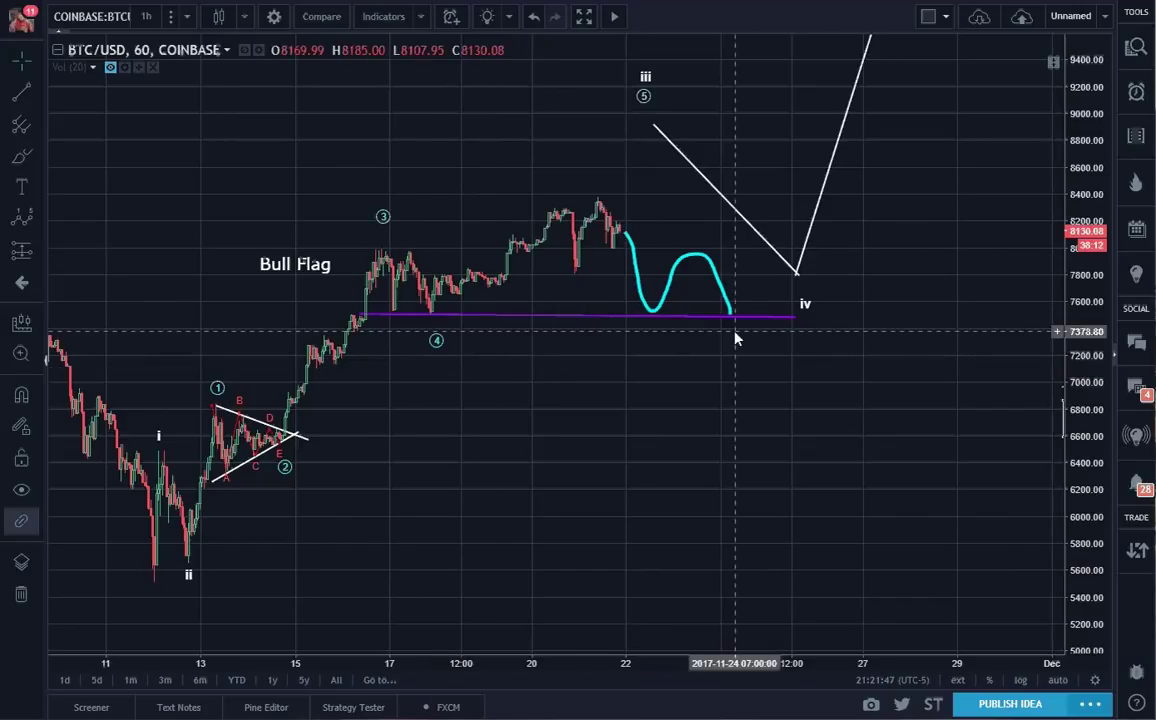
Move the circled 3 to just above the circled 1, and add the text label "LS" above the peak near 8000.
click(385, 228)
mouse_move(385, 228)
mouse_down()
mouse_move(274, 346)
mouse_move(219, 370)
mouse_up()
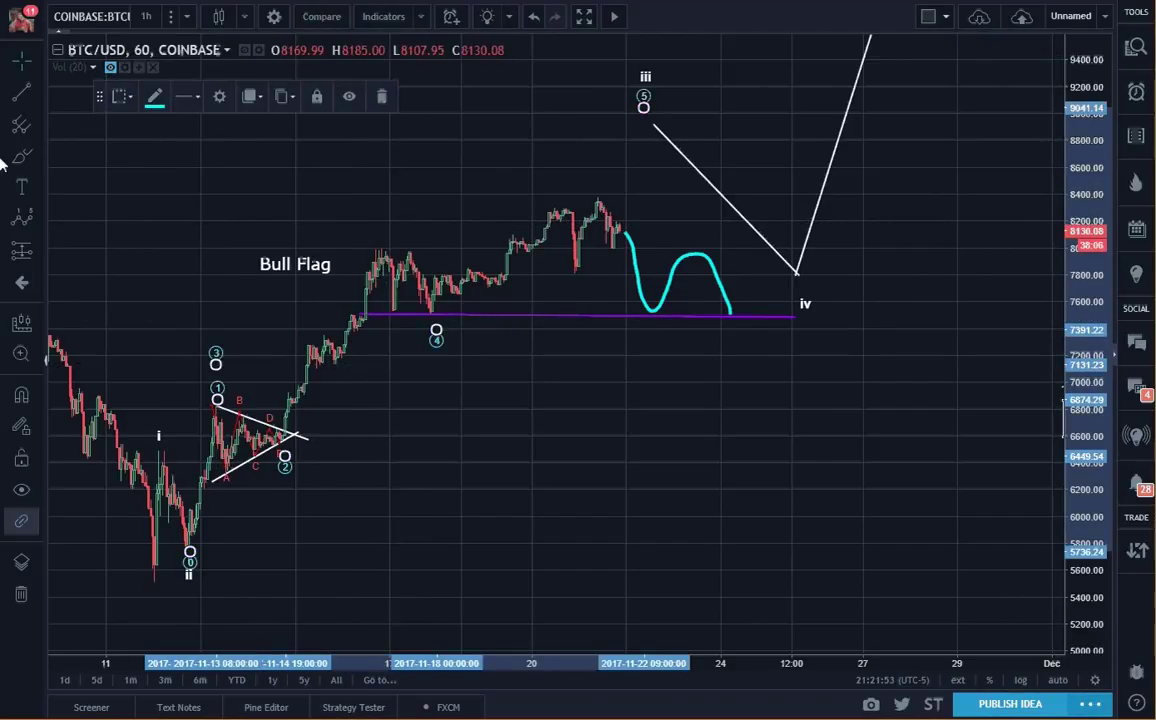
click(21, 187)
click(375, 222)
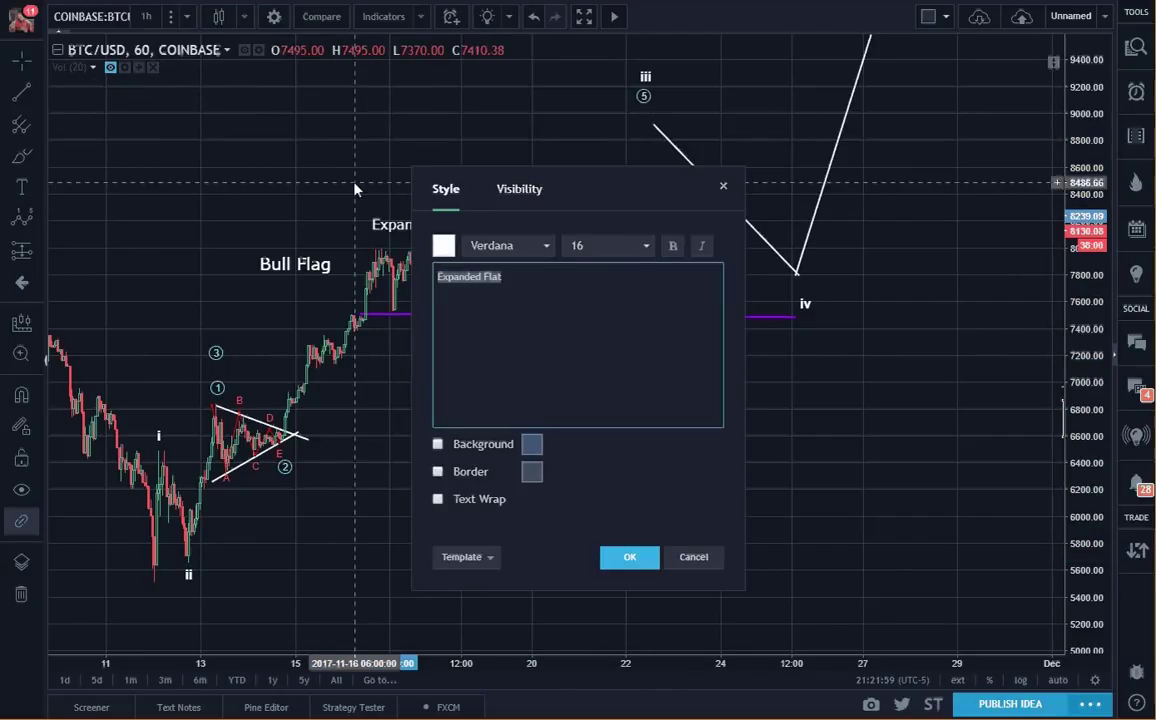
text(LS)
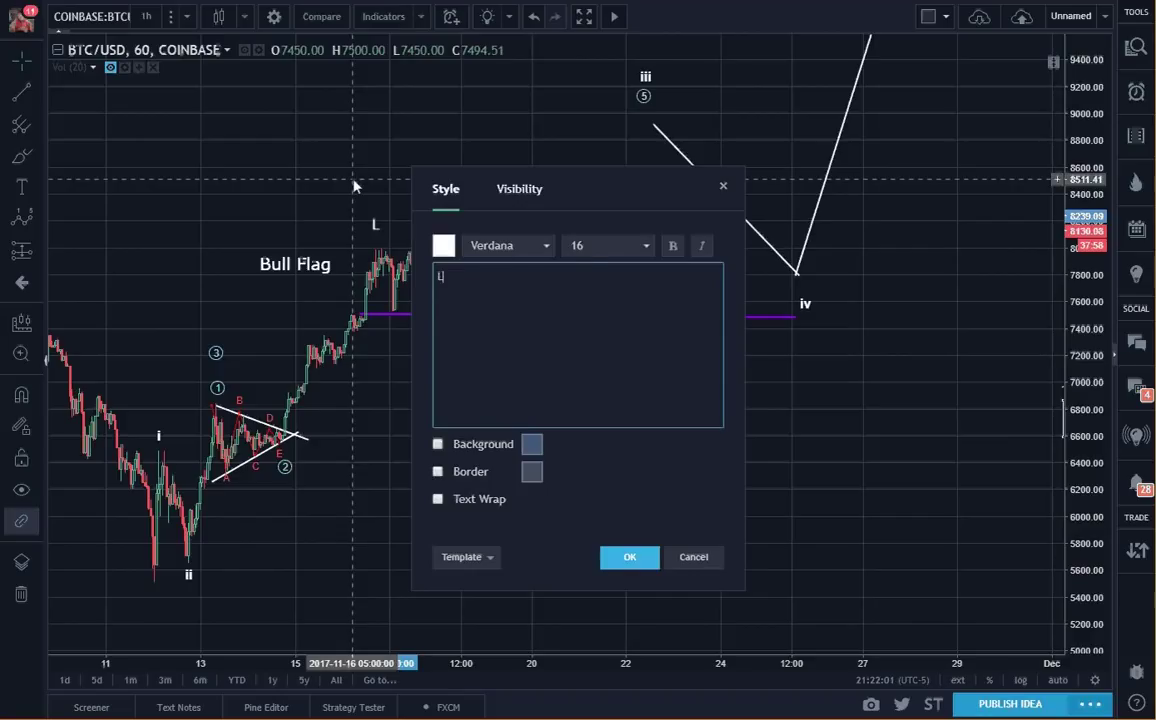
click(640, 557)
Duplicate the "LS" label, place the copy above the brushed right shoulder and change its text to "RS".
key(ctrl+c)
key(ctrl+v)
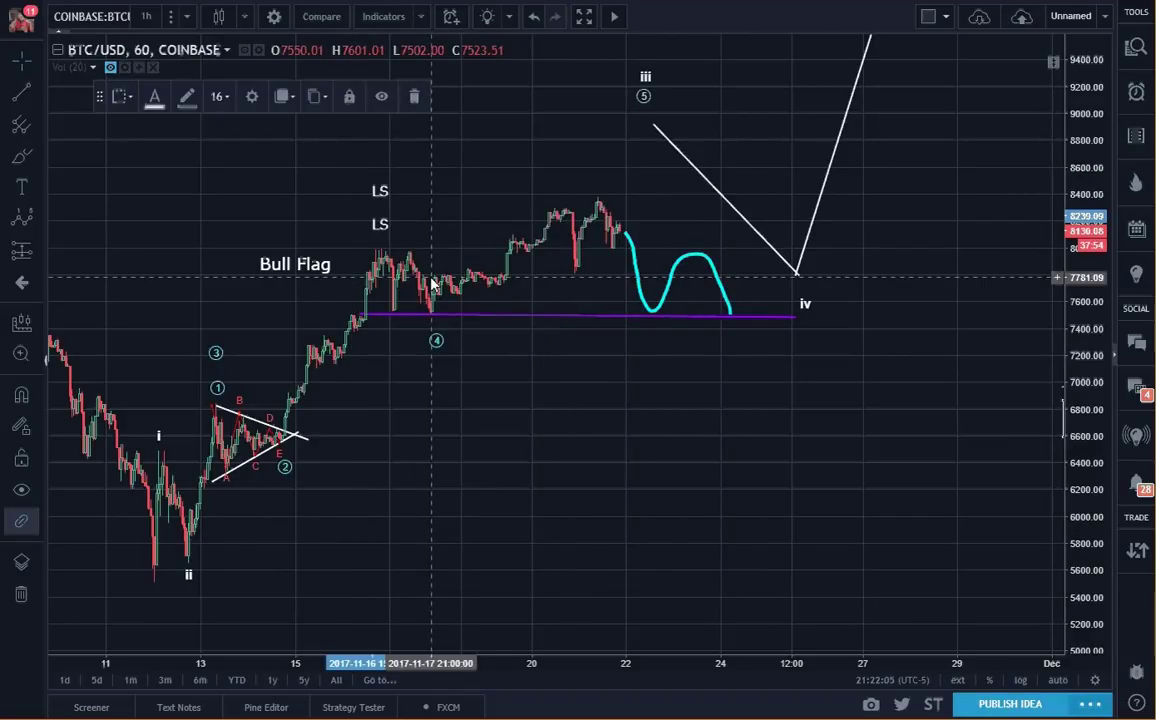
drag(392, 188, 518, 210)
drag(624, 232, 697, 237)
double_click(697, 237)
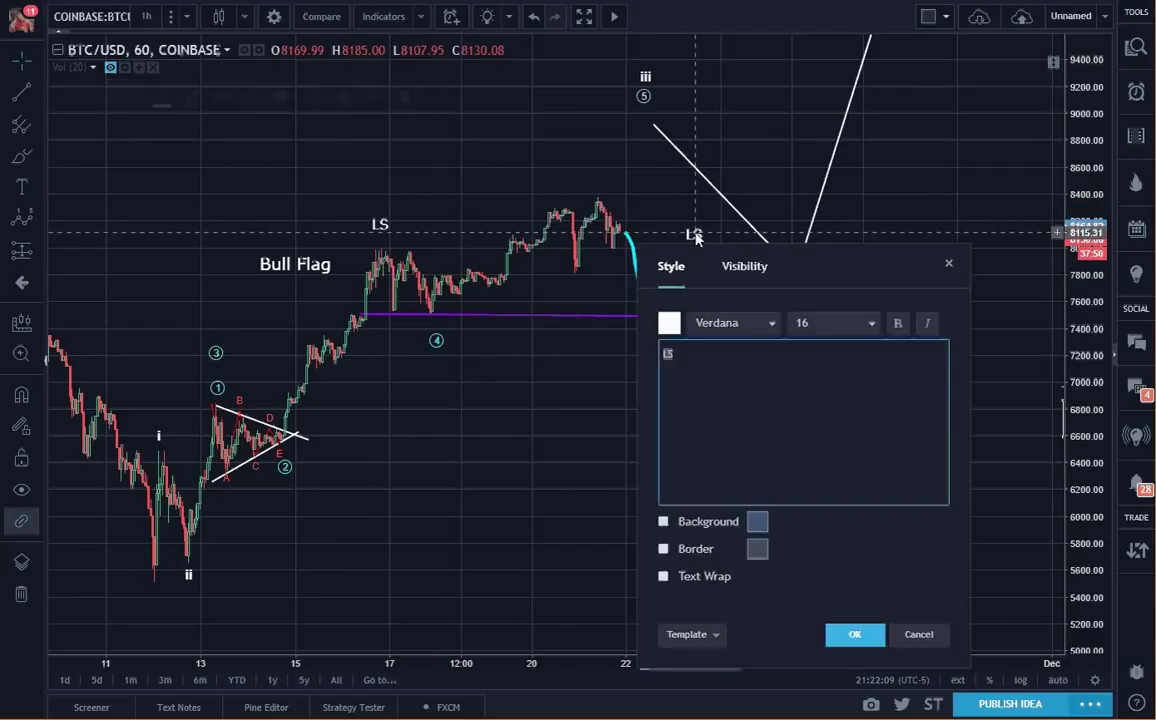
text(RS)
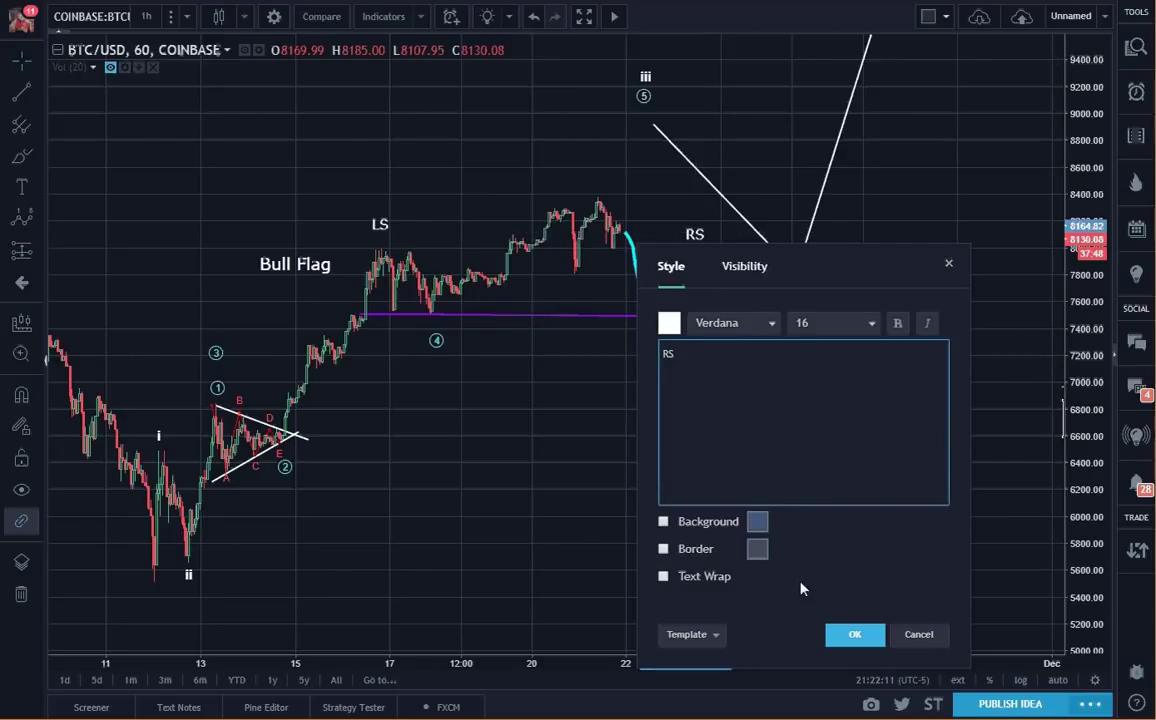
click(853, 636)
Paste another copy of the "LS" label above the highest peaks, and change its text to "H".
key(ctrl+v)
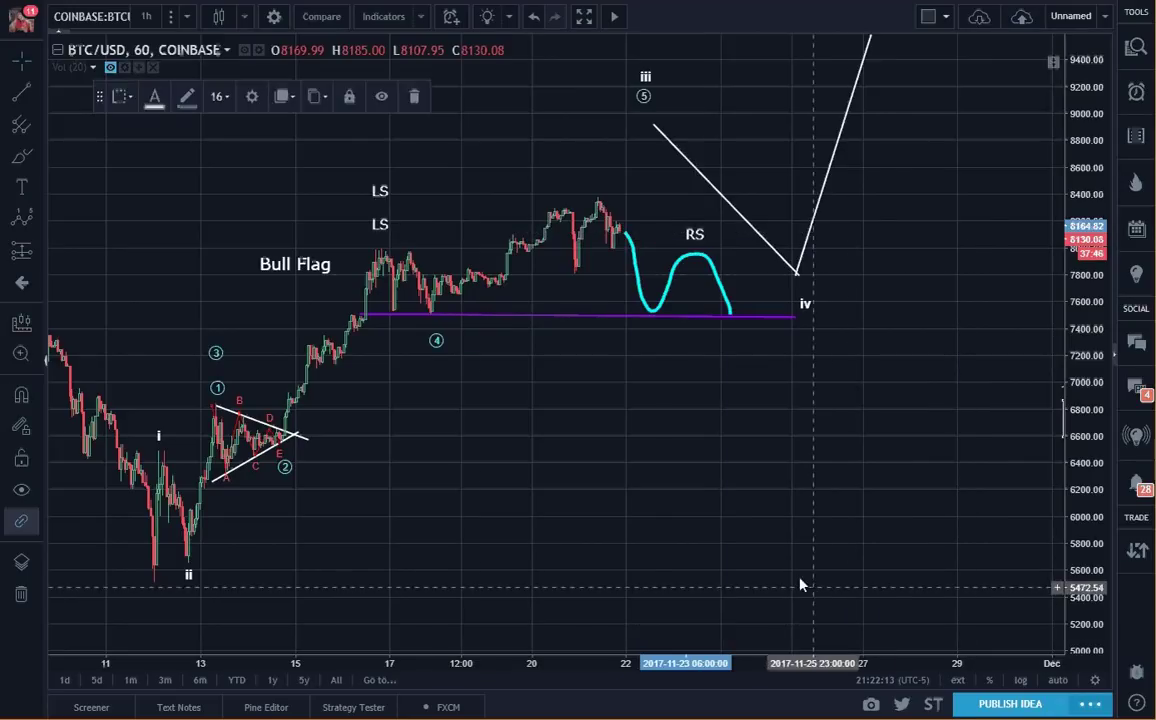
drag(384, 200, 573, 189)
double_click(575, 190)
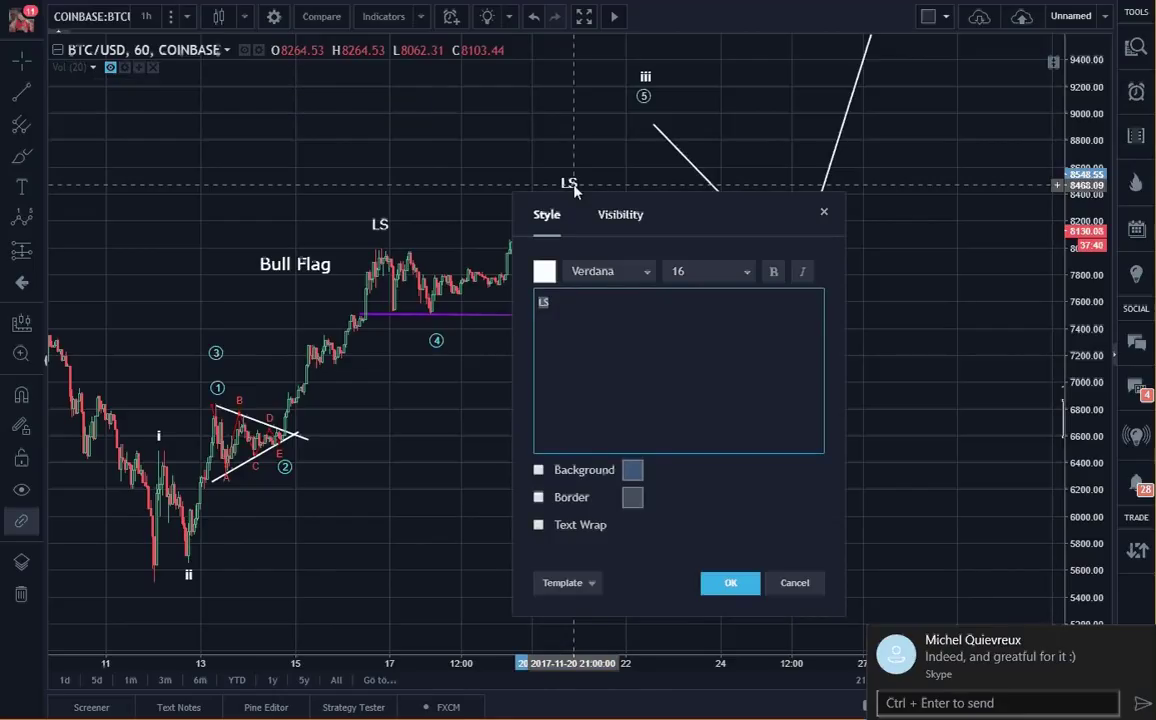
text(J)
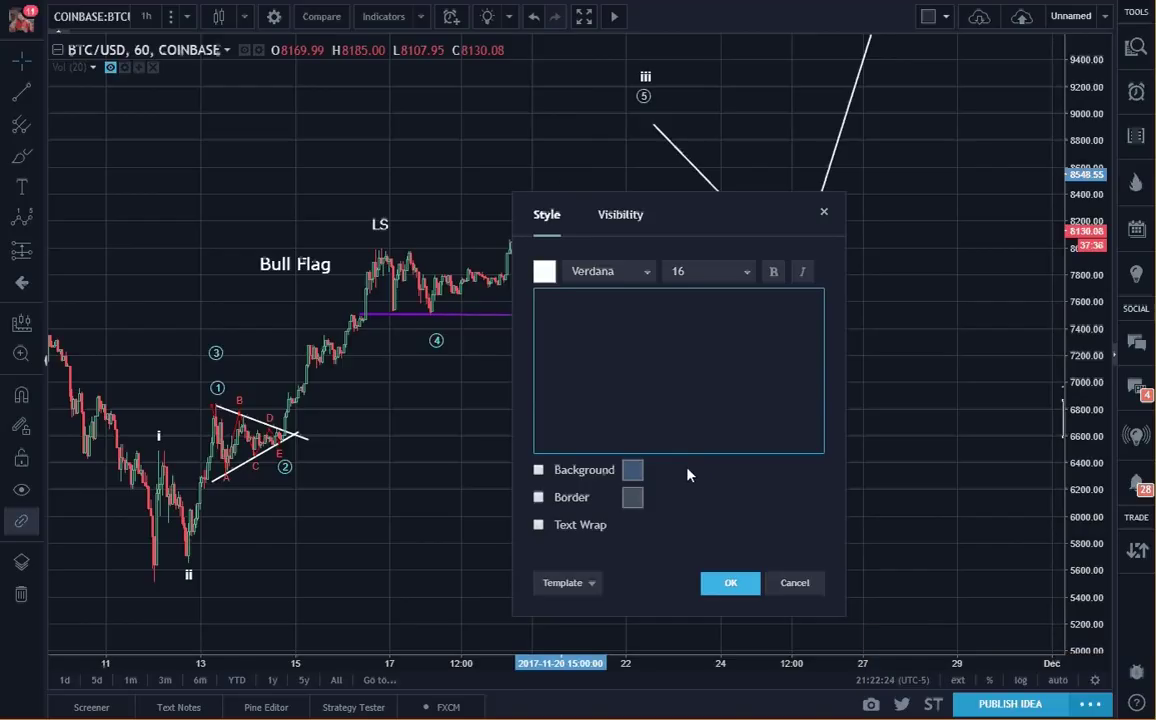
text(H)
click(729, 585)
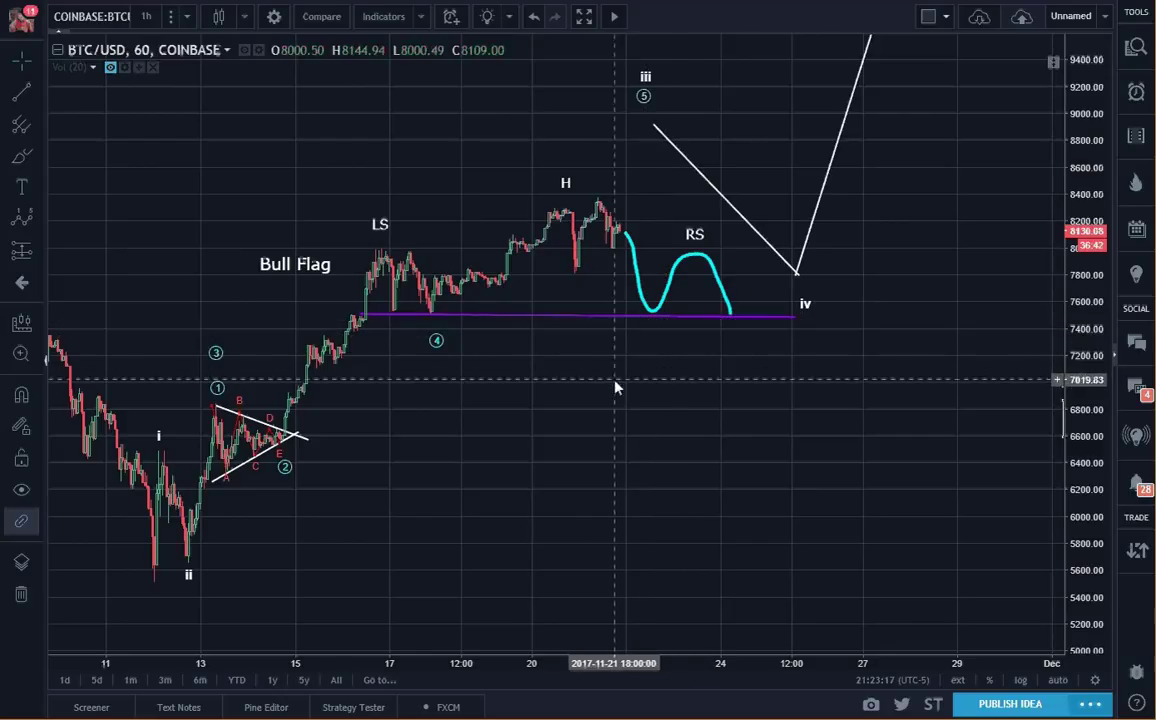
Show the volume indicator and brush three cyan arches over it beneath LS, H and RS, making the middle one tallest.
click(110, 67)
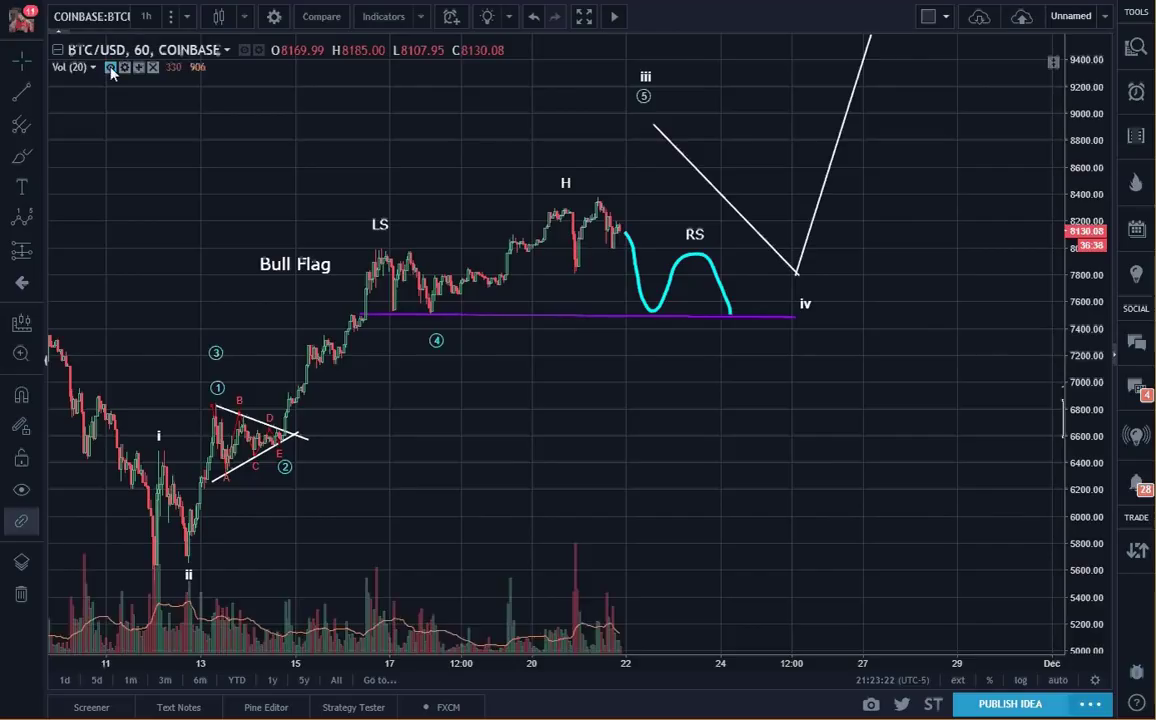
click(28, 157)
mouse_move(339, 603)
mouse_down()
mouse_move(372, 558)
mouse_move(420, 608)
mouse_move(495, 590)
mouse_move(537, 521)
mouse_move(598, 534)
mouse_move(633, 610)
mouse_move(702, 550)
mouse_move(735, 564)
mouse_move(752, 622)
mouse_up()
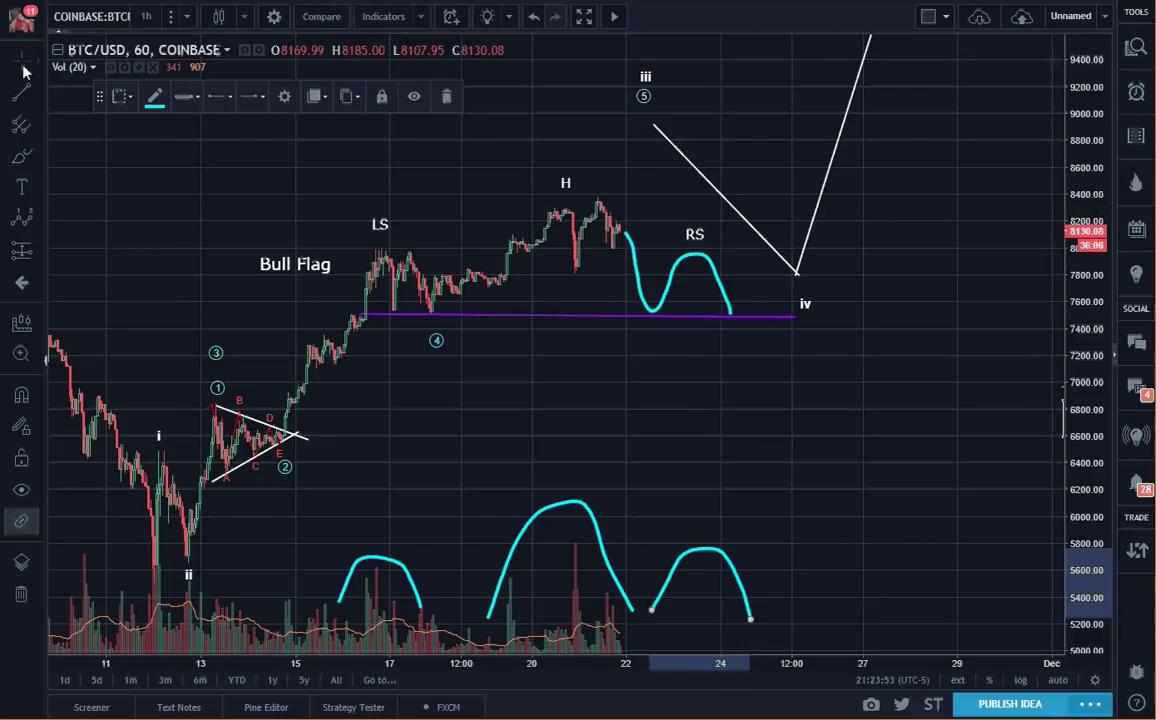
click(630, 350)
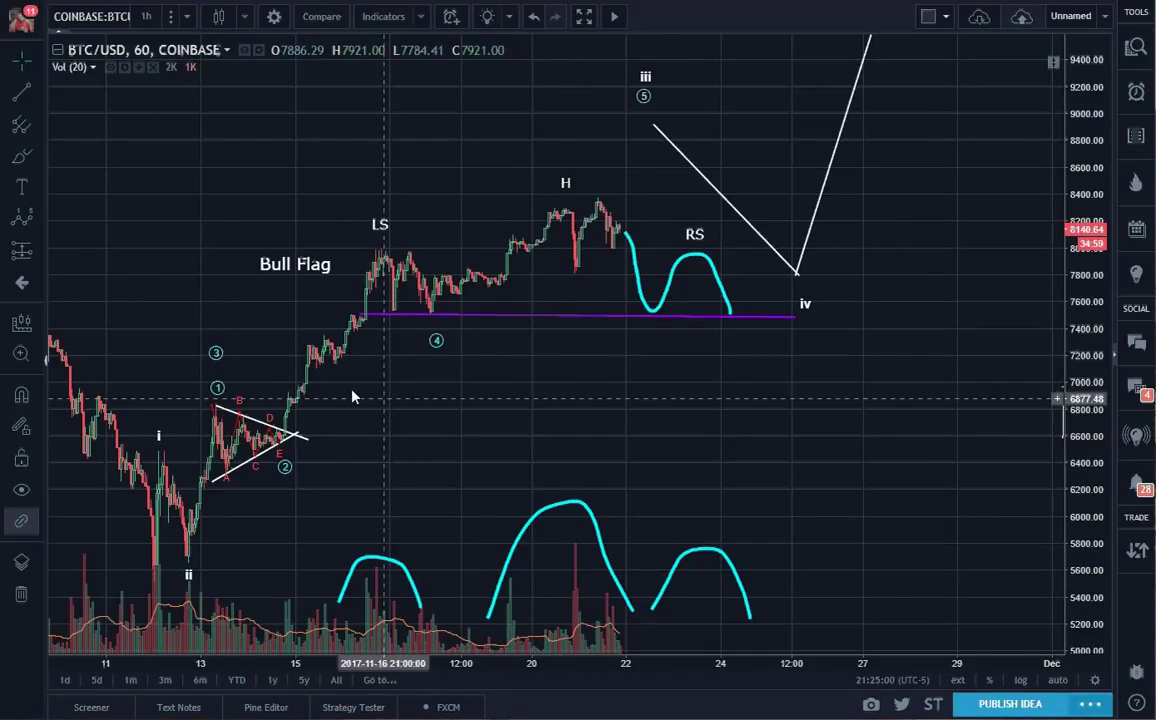
Delete the circled 1–5 impulse wave and the "Bull Flag" label.
click(216, 356)
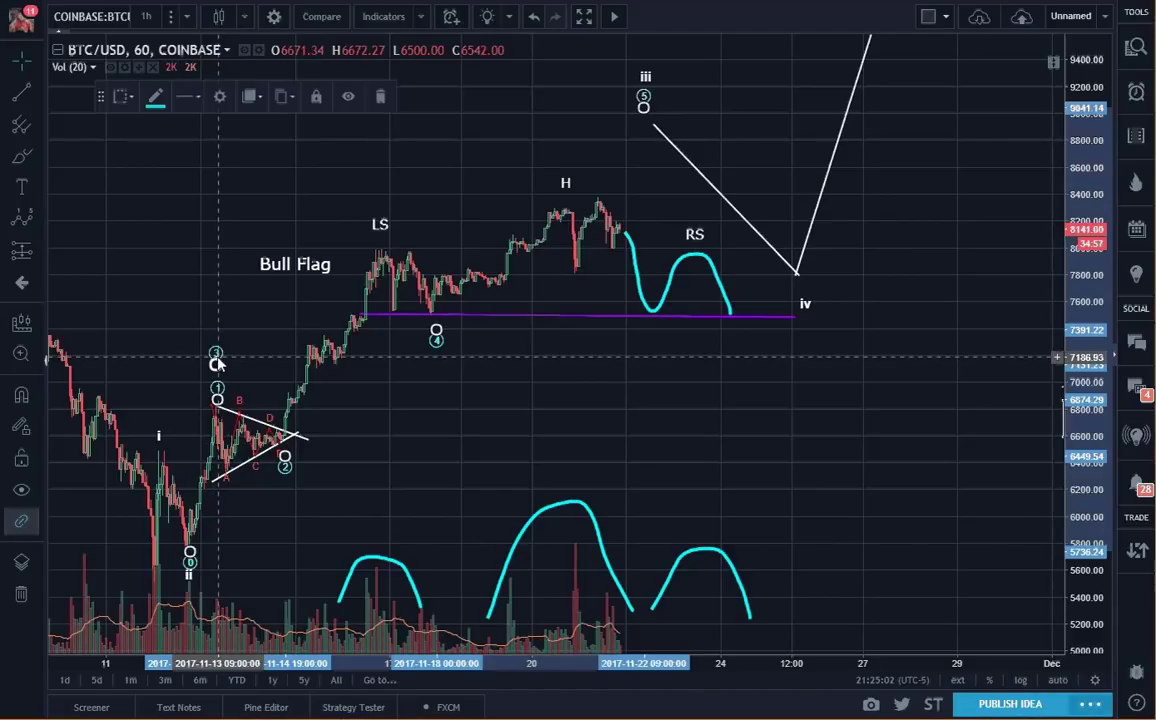
click(196, 322)
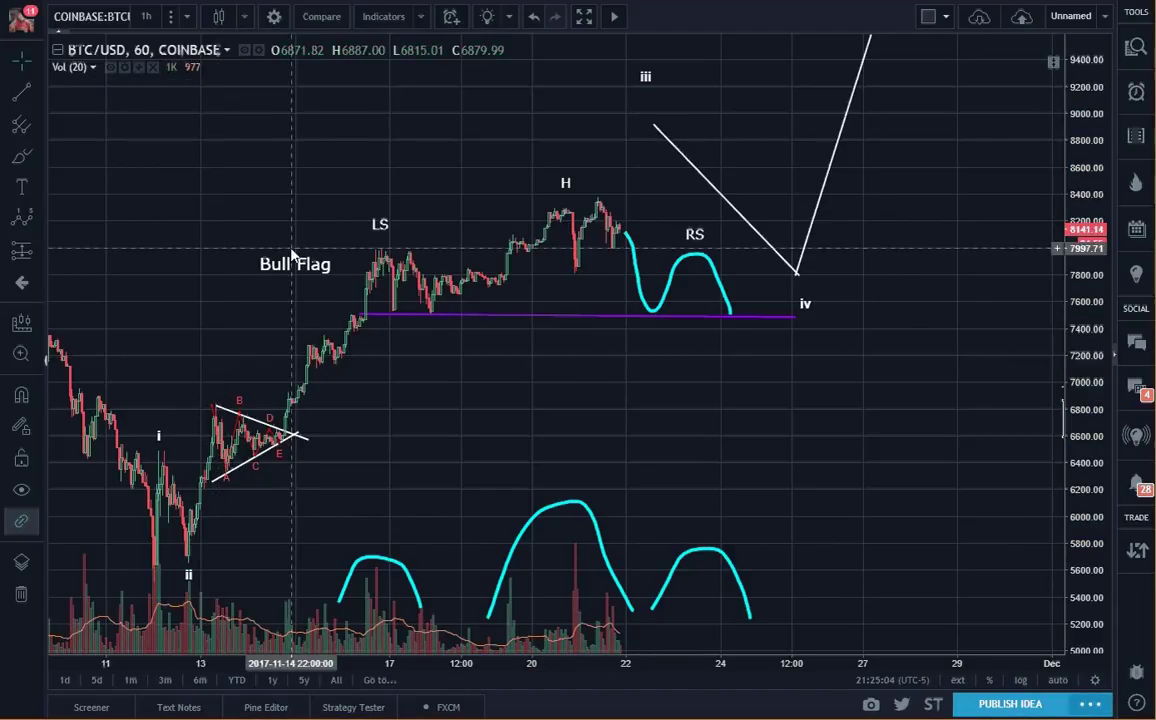
click(288, 264)
key(Delete)
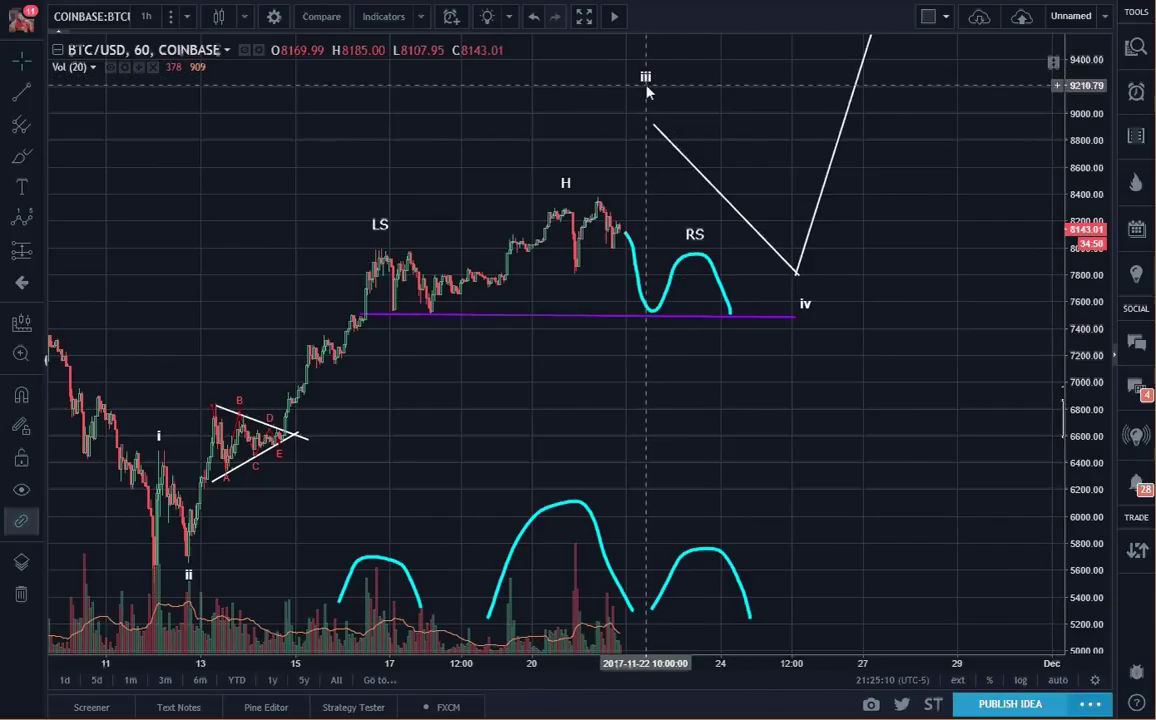
Move wave point iii above "LS", point iv below the low just after it, and point v above "H".
drag(647, 92, 378, 212)
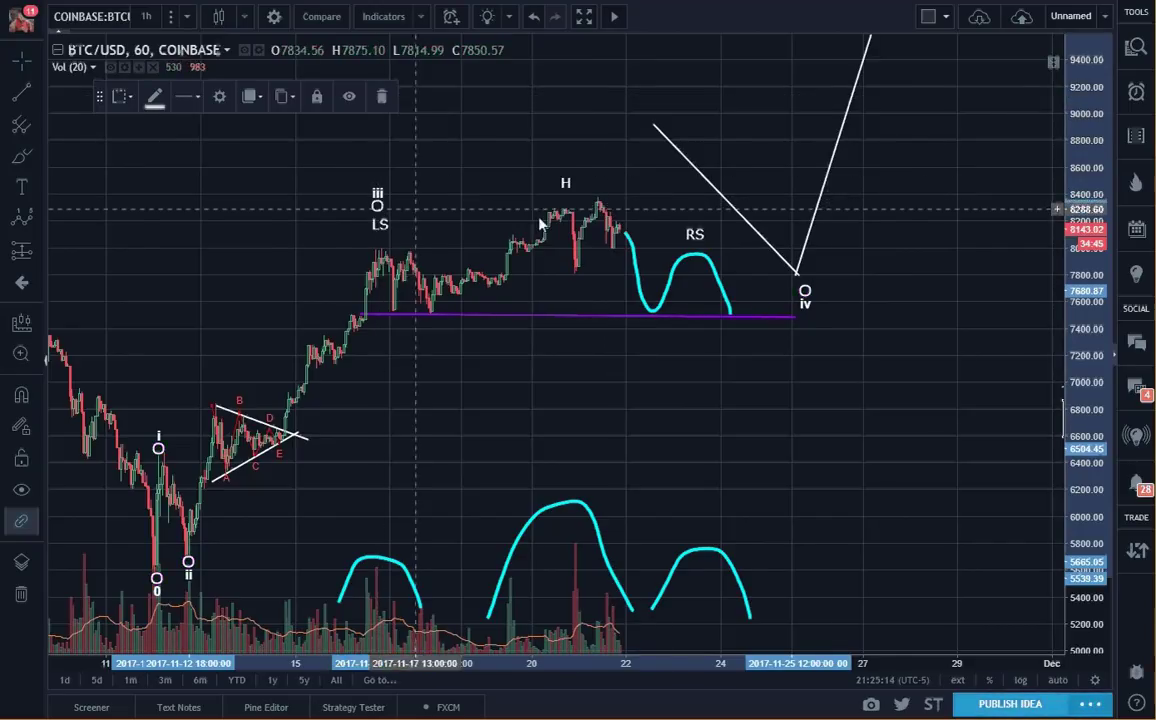
drag(805, 293, 441, 330)
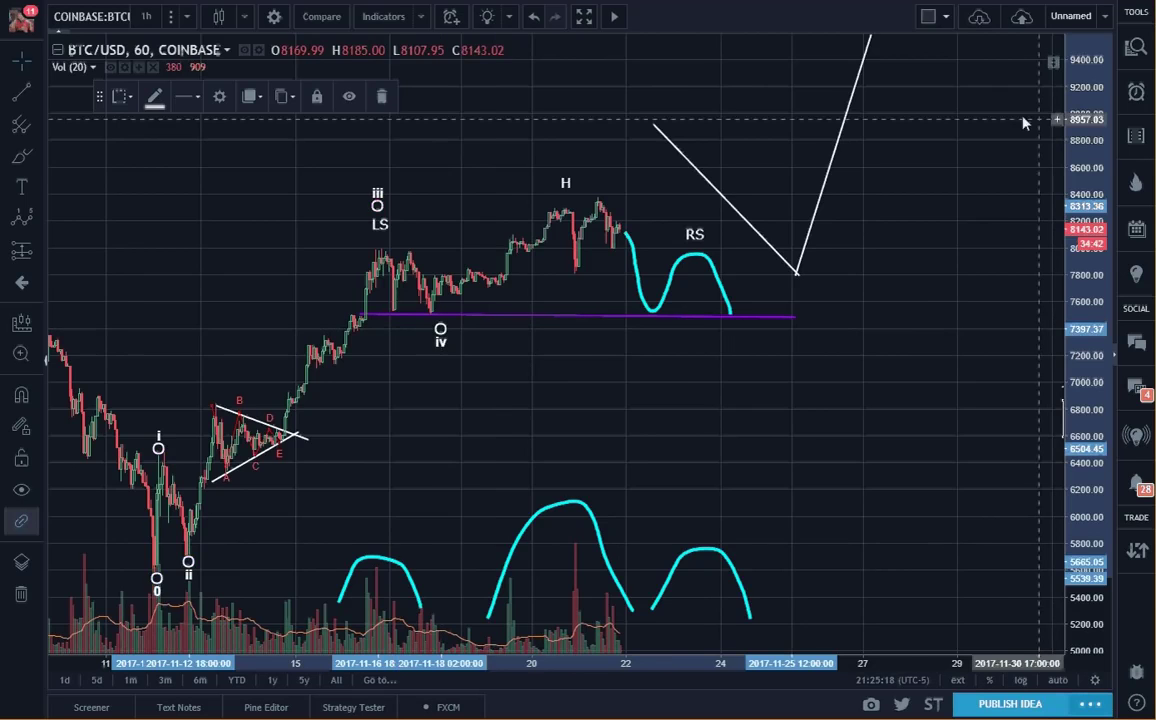
drag(1023, 122, 971, 426)
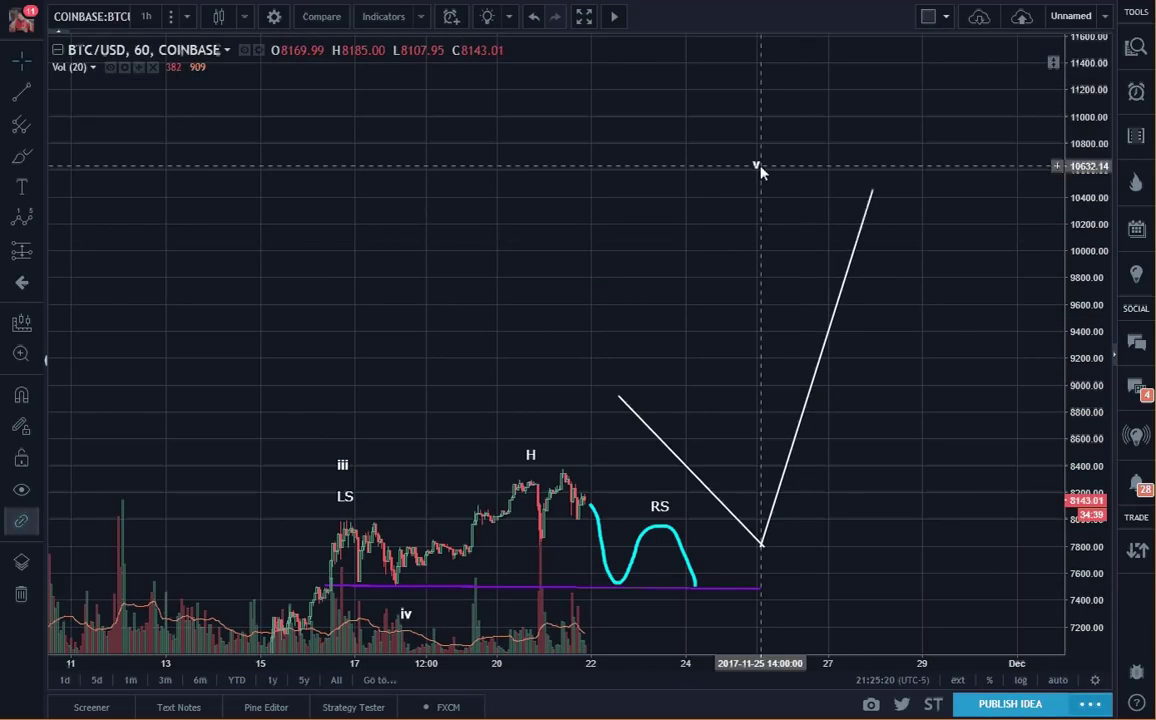
drag(758, 170, 529, 450)
drag(893, 542, 931, 201)
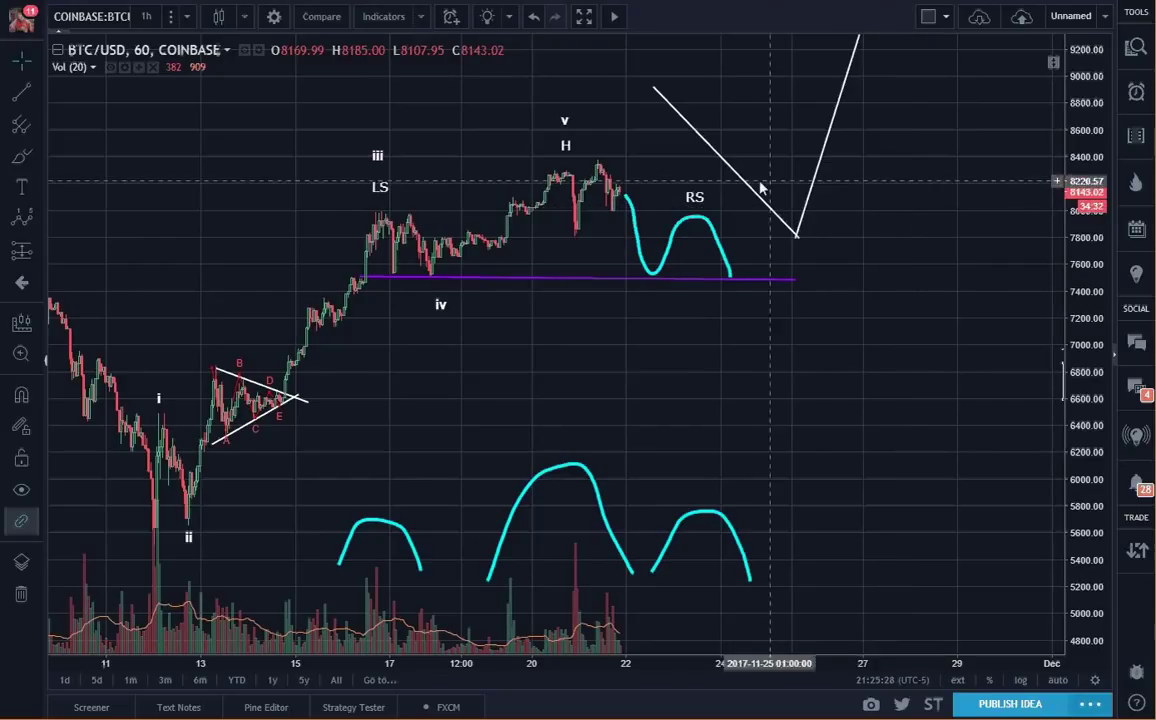
Delete the two white trend lines that projected the drop to wave iv and the rally beyond it.
click(751, 192)
key(Delete)
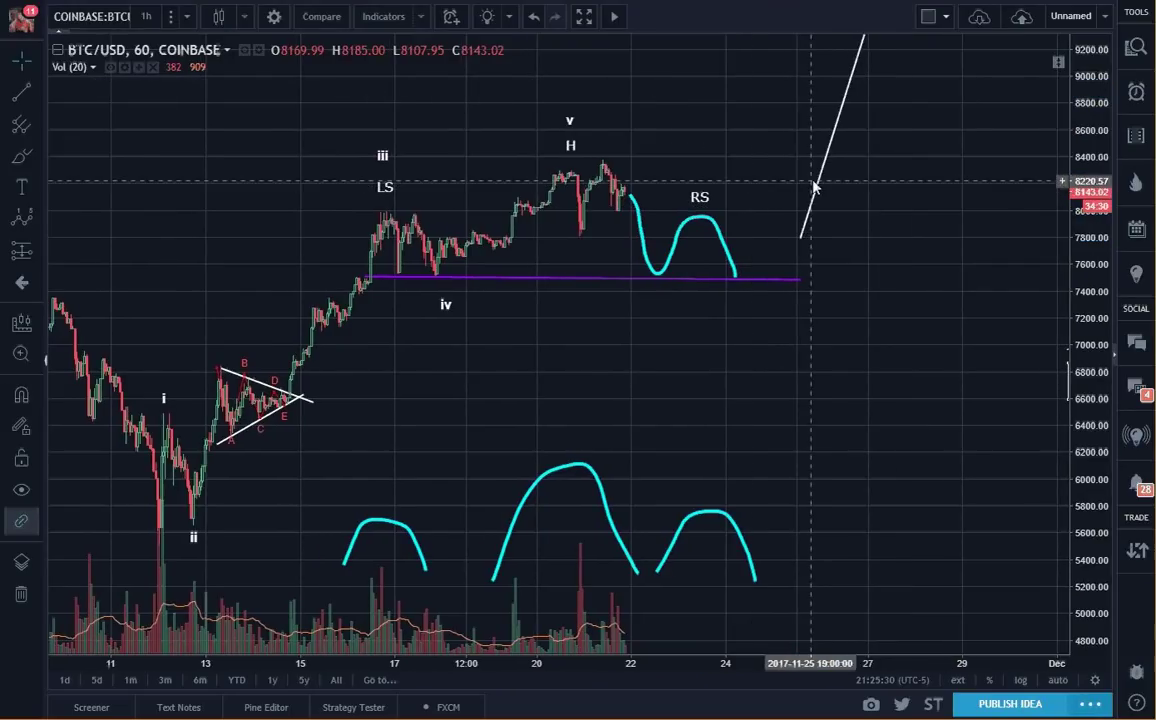
click(816, 180)
key(Delete)
click(445, 300)
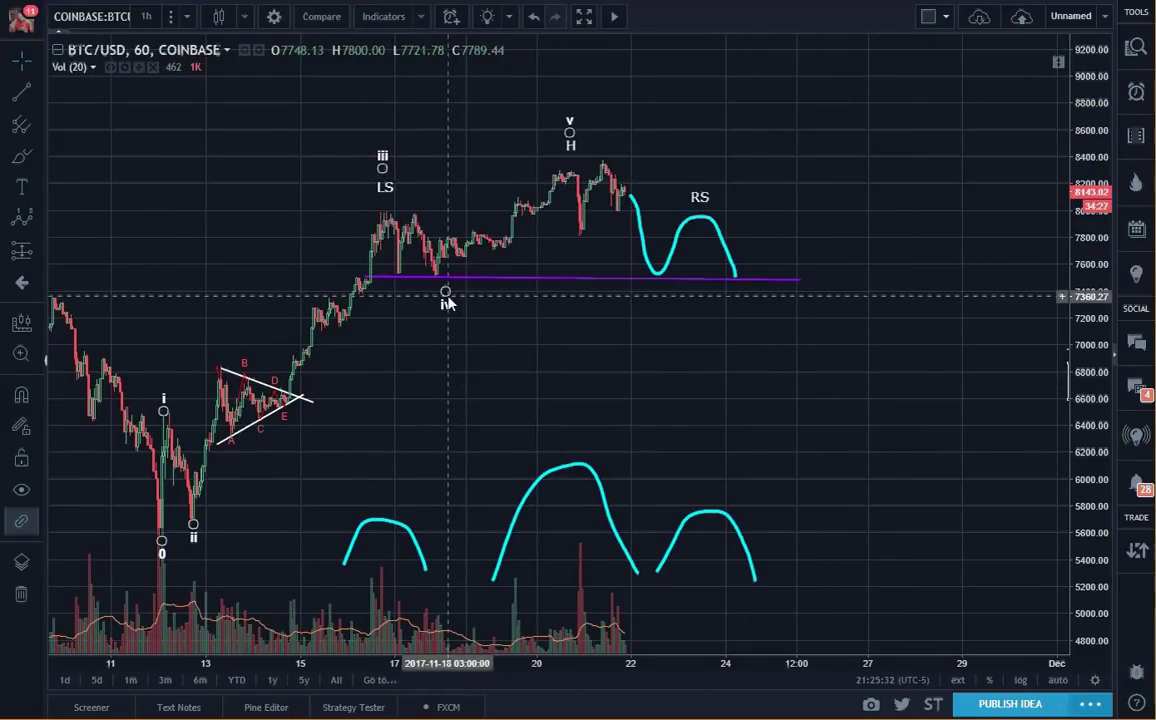
click(248, 486)
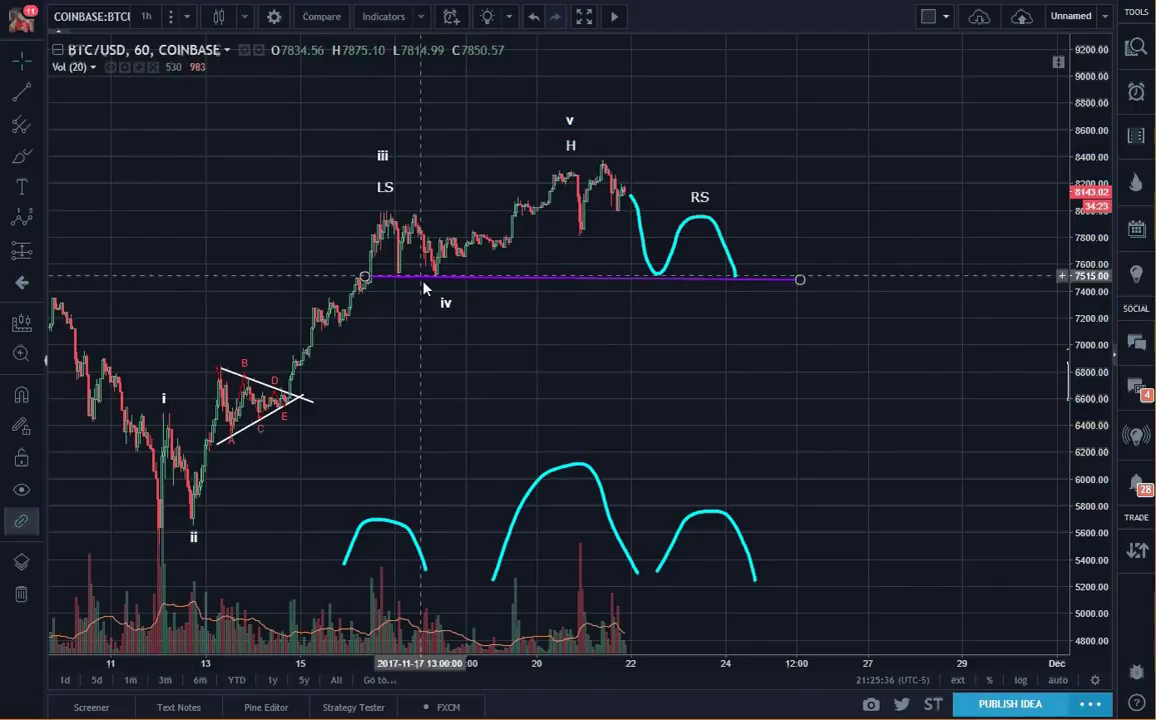
Nudge the "H" label slightly lower, just above the head's price peaks and clear of the wave v label.
click(570, 147)
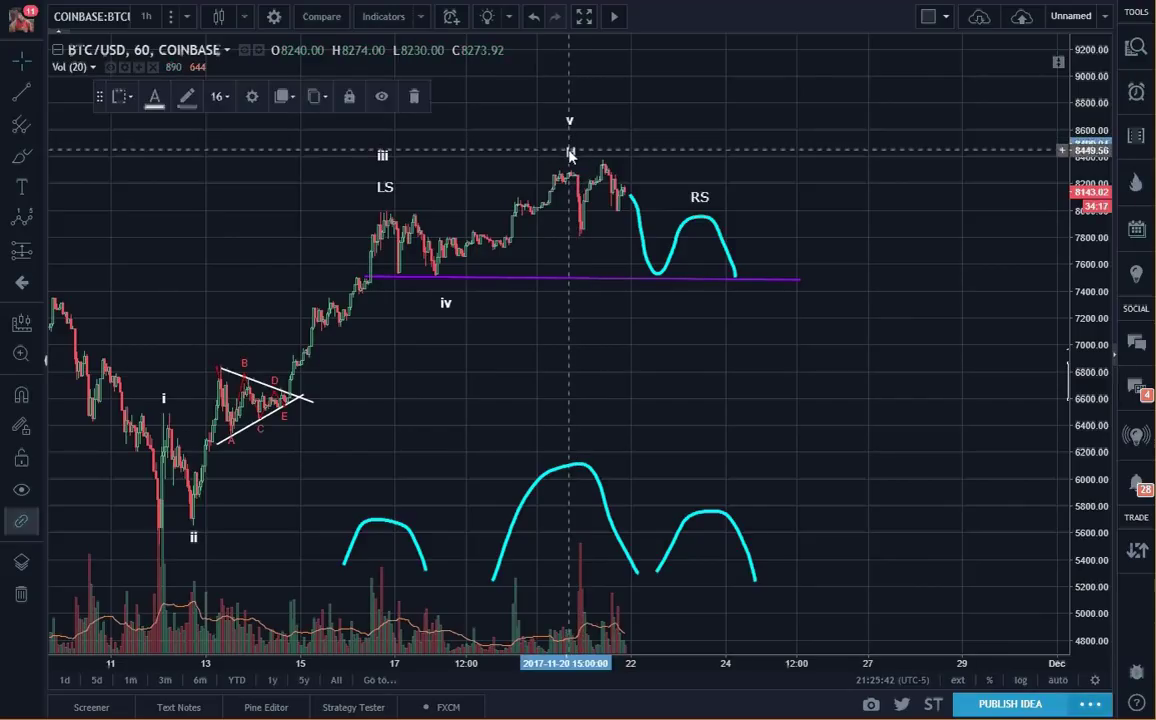
click(875, 206)
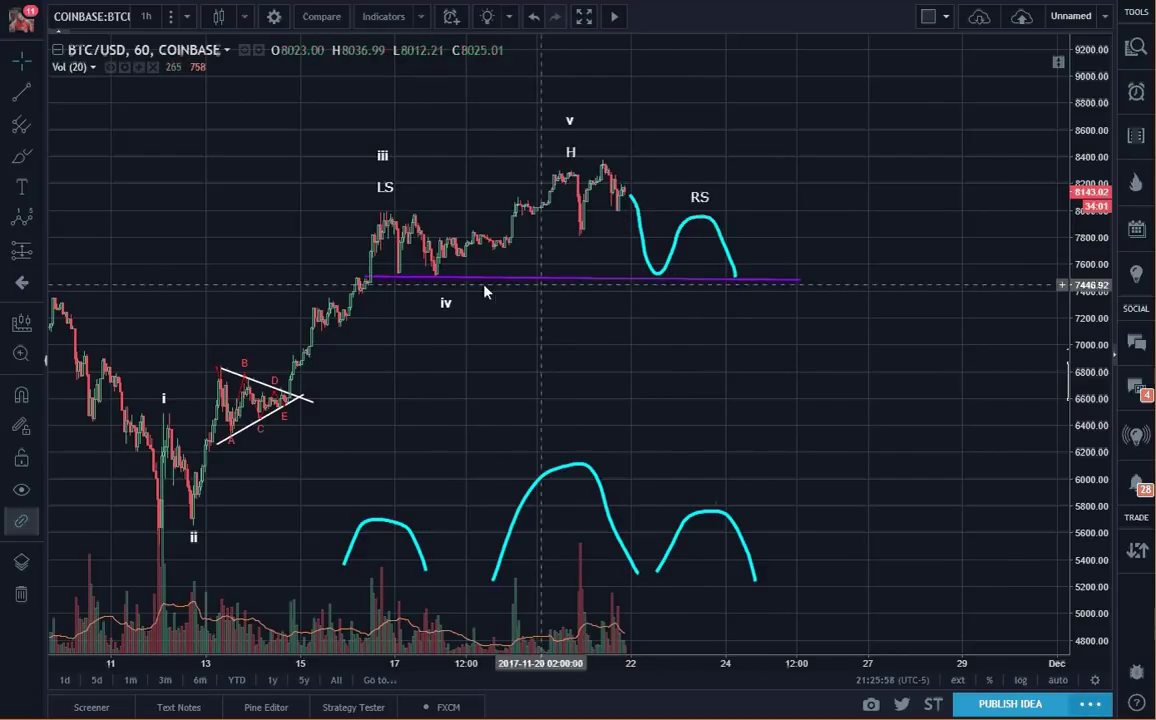
click(561, 279)
click(556, 391)
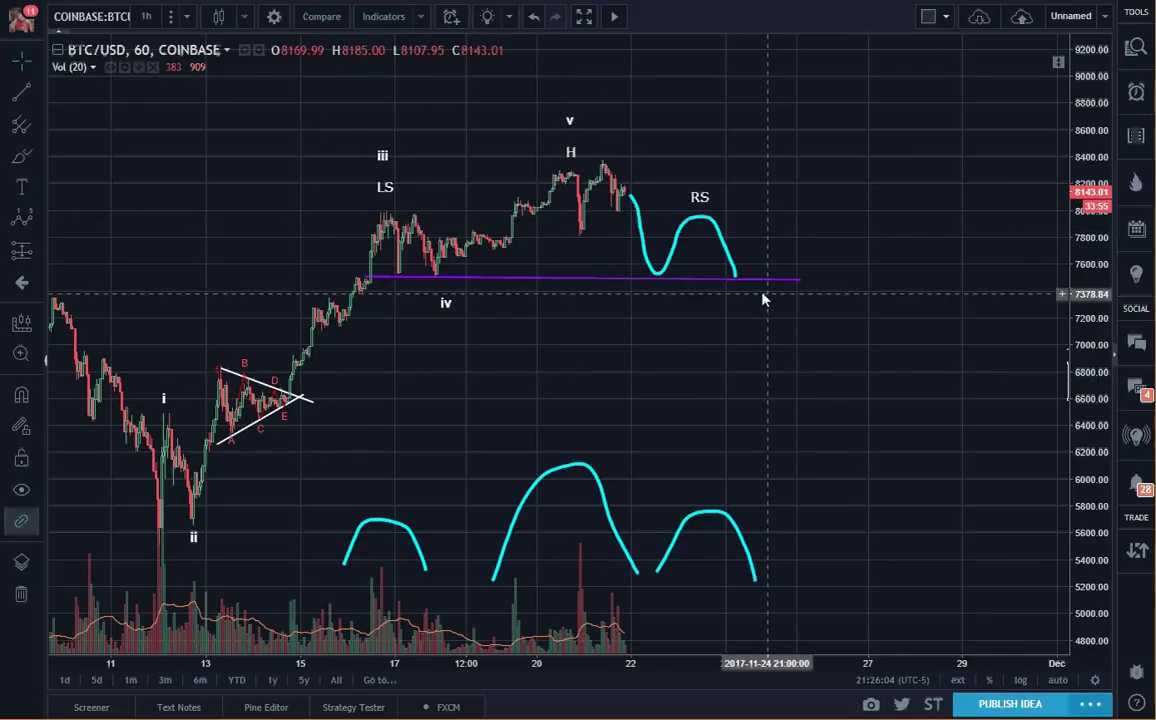
Brush a cyan decline from the end of the right shoulder through the purple neckline down to about 6,340.
click(24, 160)
drag(738, 280, 790, 433)
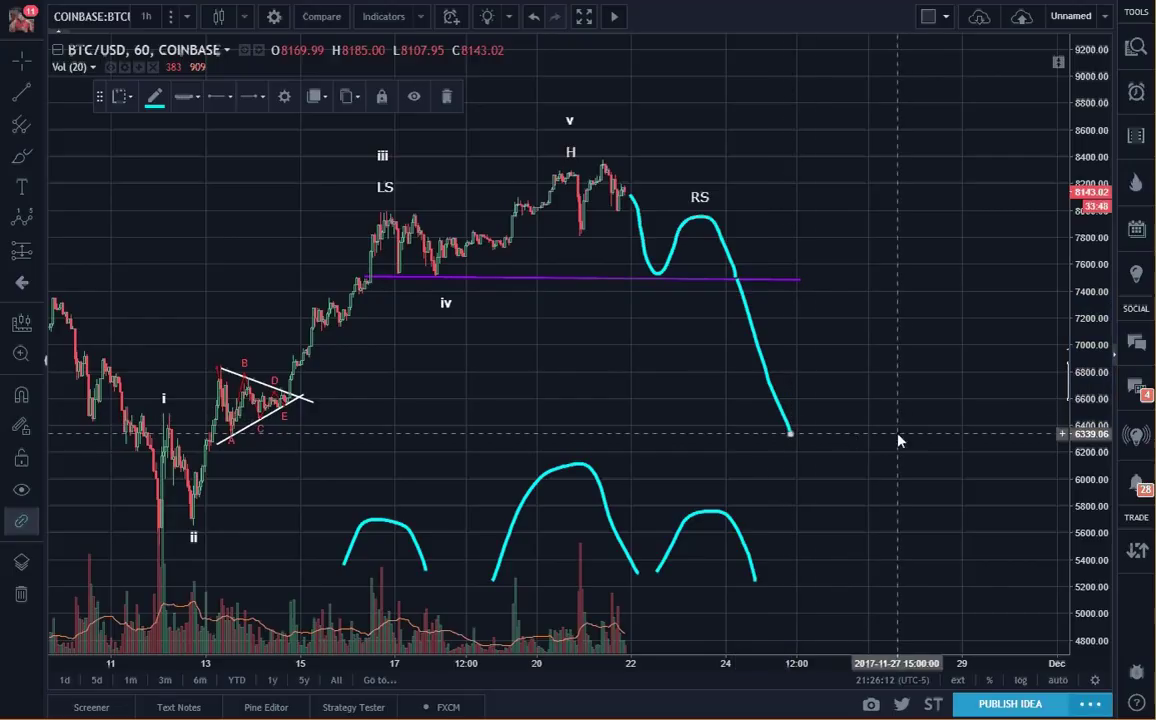
Brush a white vertical stroke from the head's peak through the neckline to gauge the drop, and remove the white strokes.
click(155, 101)
click(286, 123)
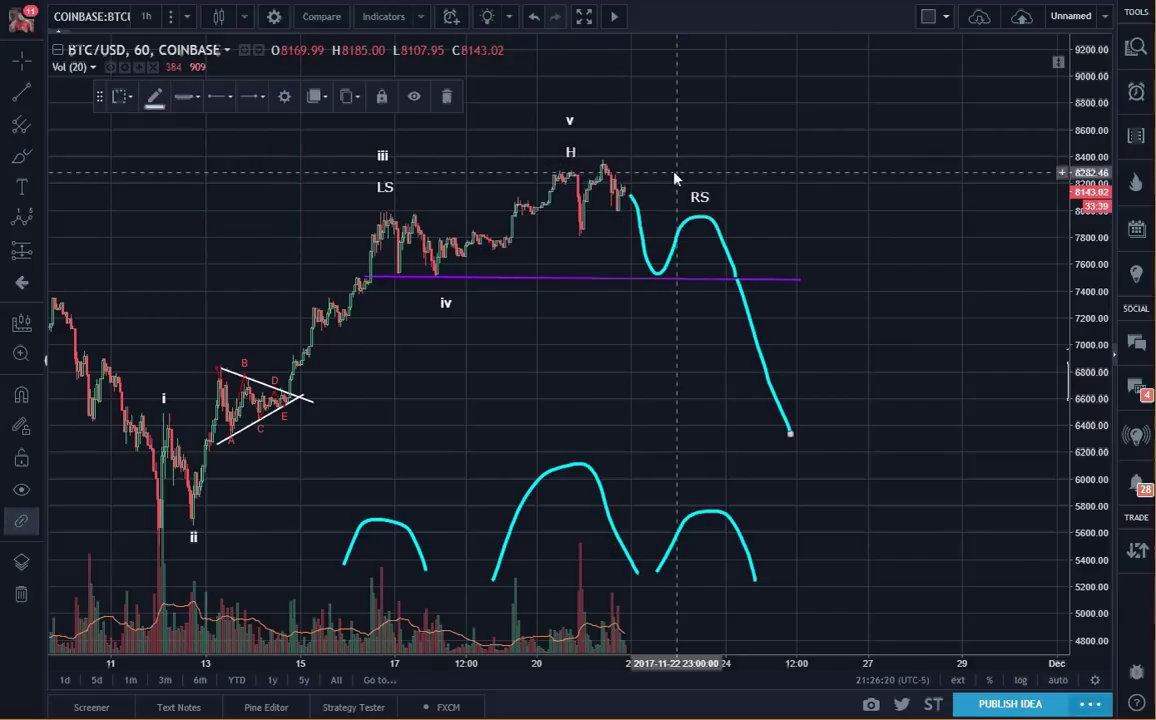
drag(605, 168, 604, 405)
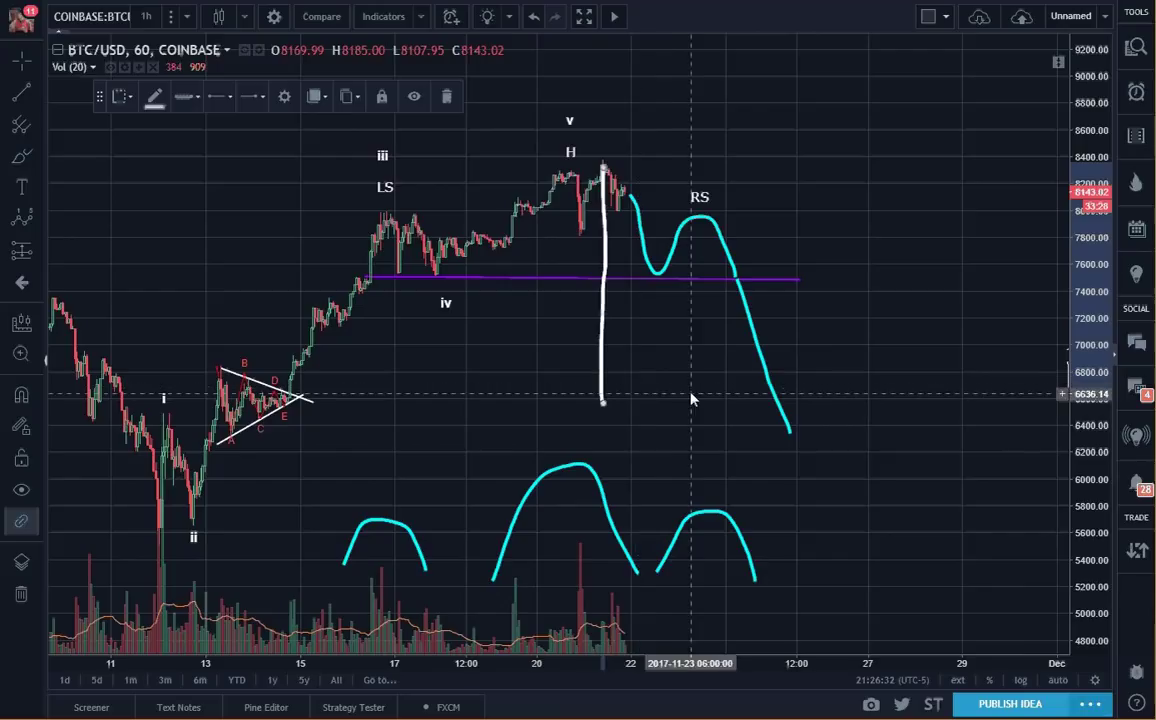
key(Delete)
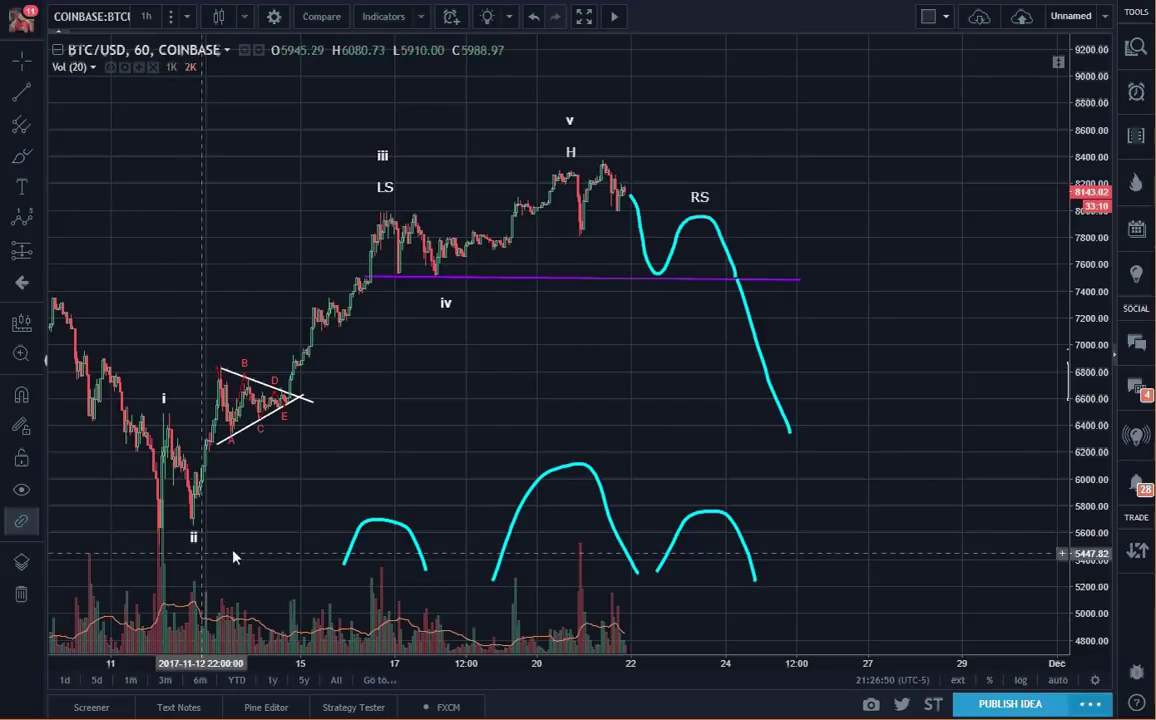
drag(296, 512, 302, 460)
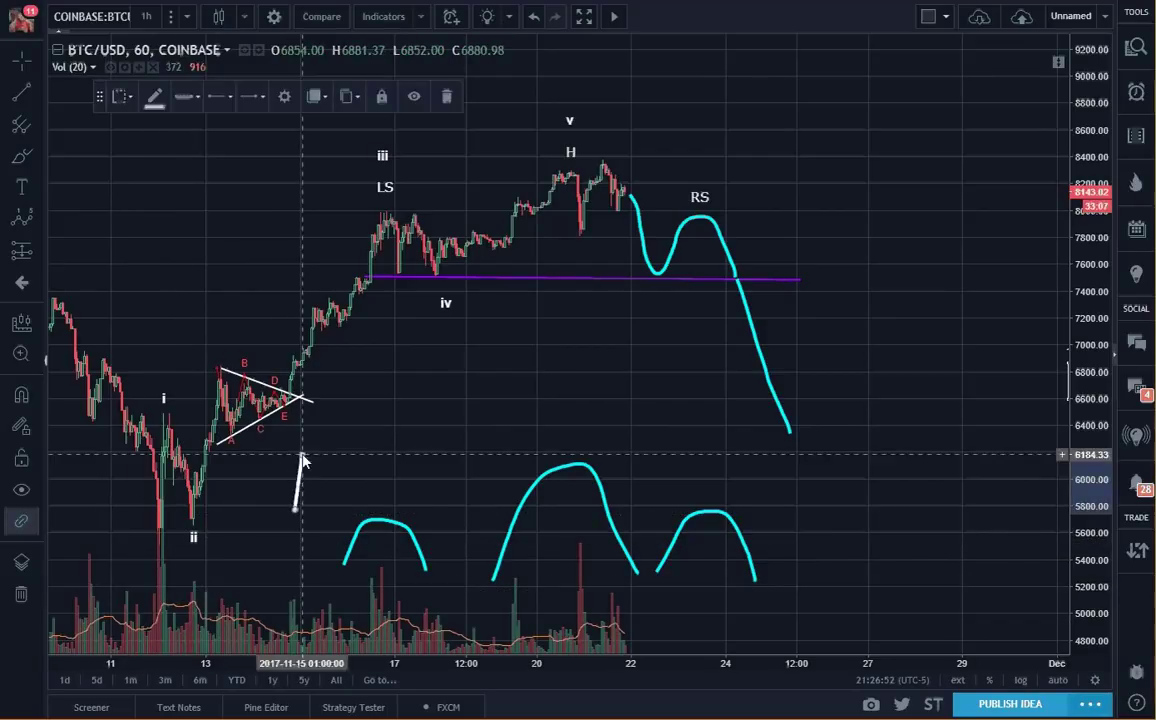
key(Delete)
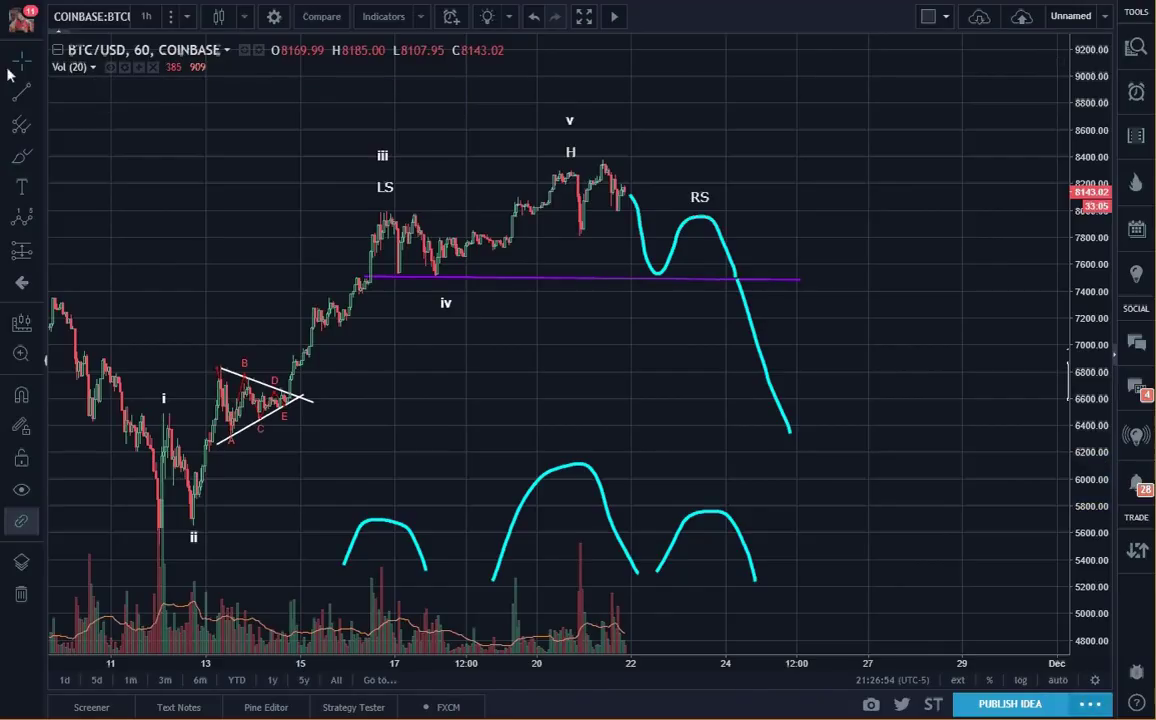
click(21, 62)
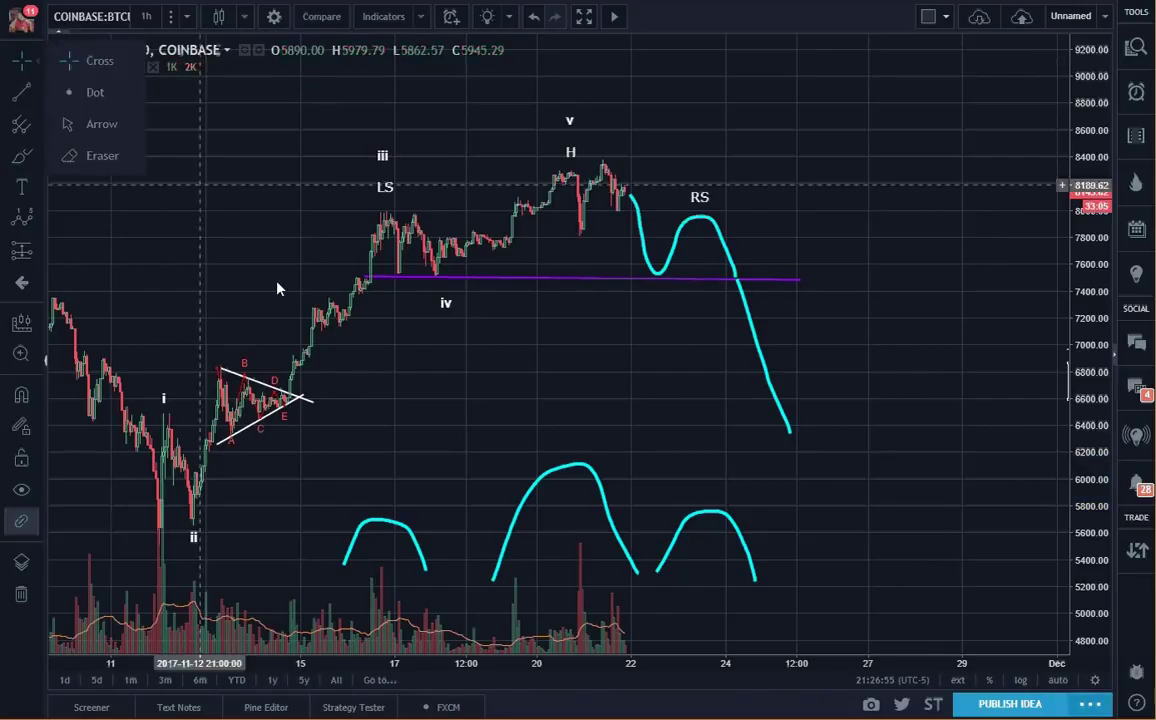
Draw a circled 1–5 impulse wave from the cyan decline's end, with points at about 6,260, 7,370, 6,760, 8,415, 7,930 and 9,225.
click(385, 435)
drag(385, 435, 396, 364)
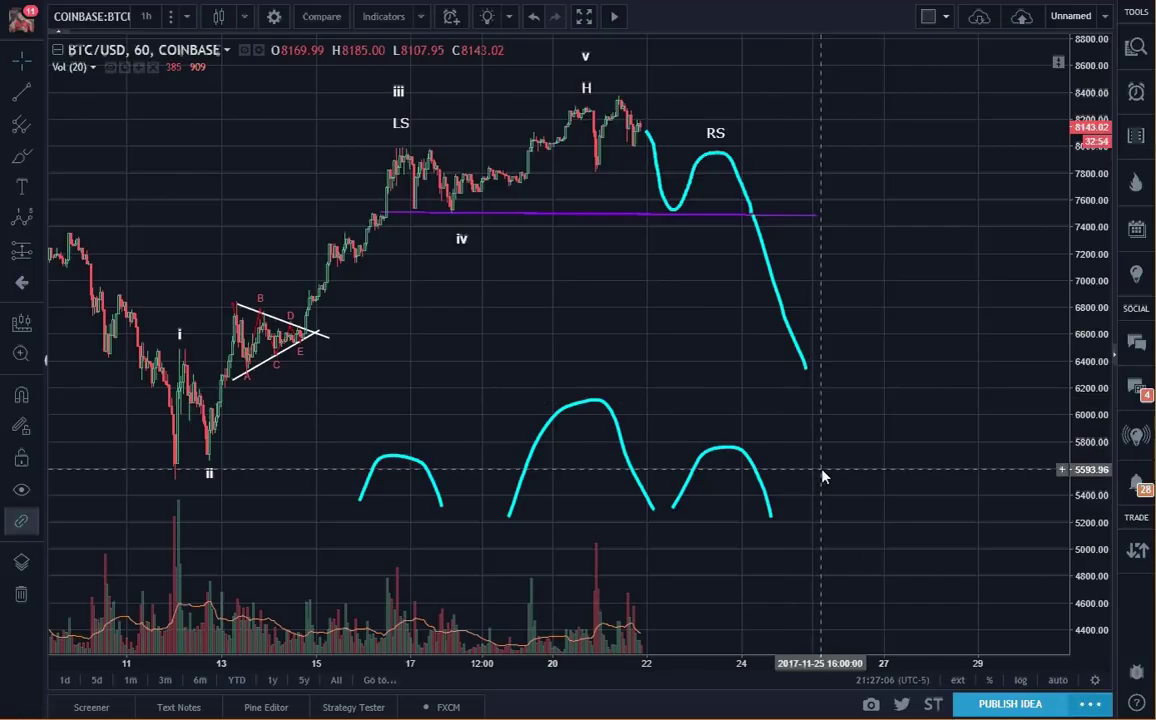
mouse_move(945, 300)
mouse_down()
mouse_move(901, 328)
mouse_move(897, 392)
mouse_up()
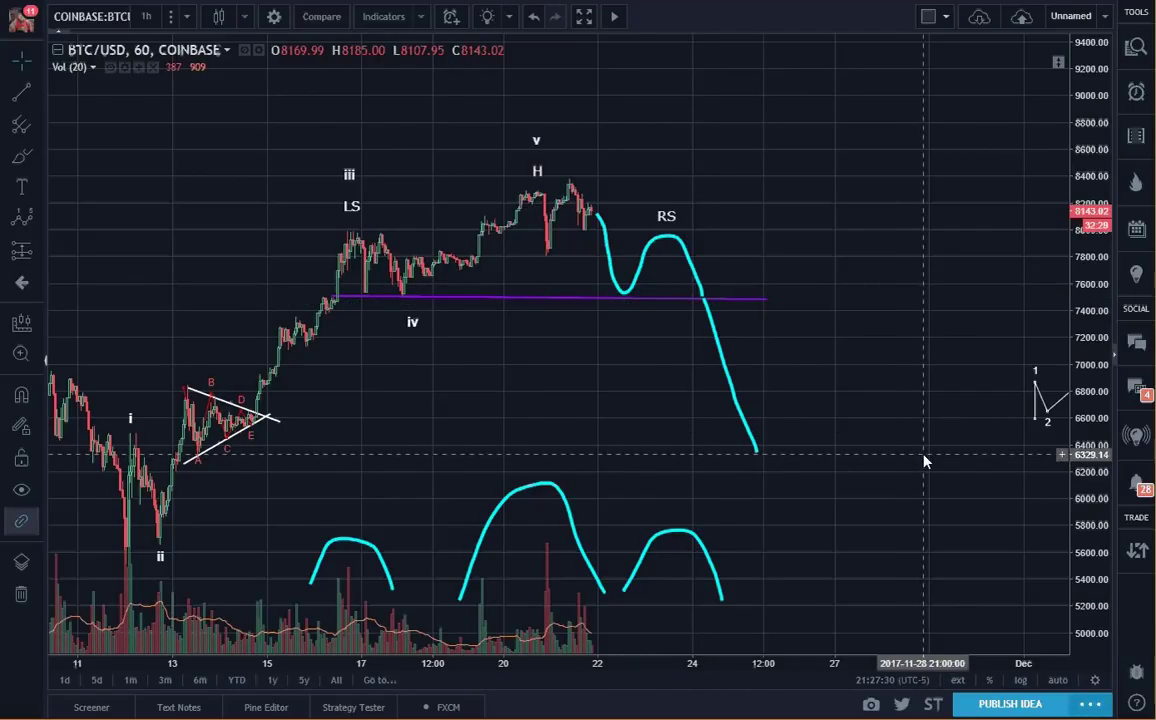
click(22, 220)
click(760, 460)
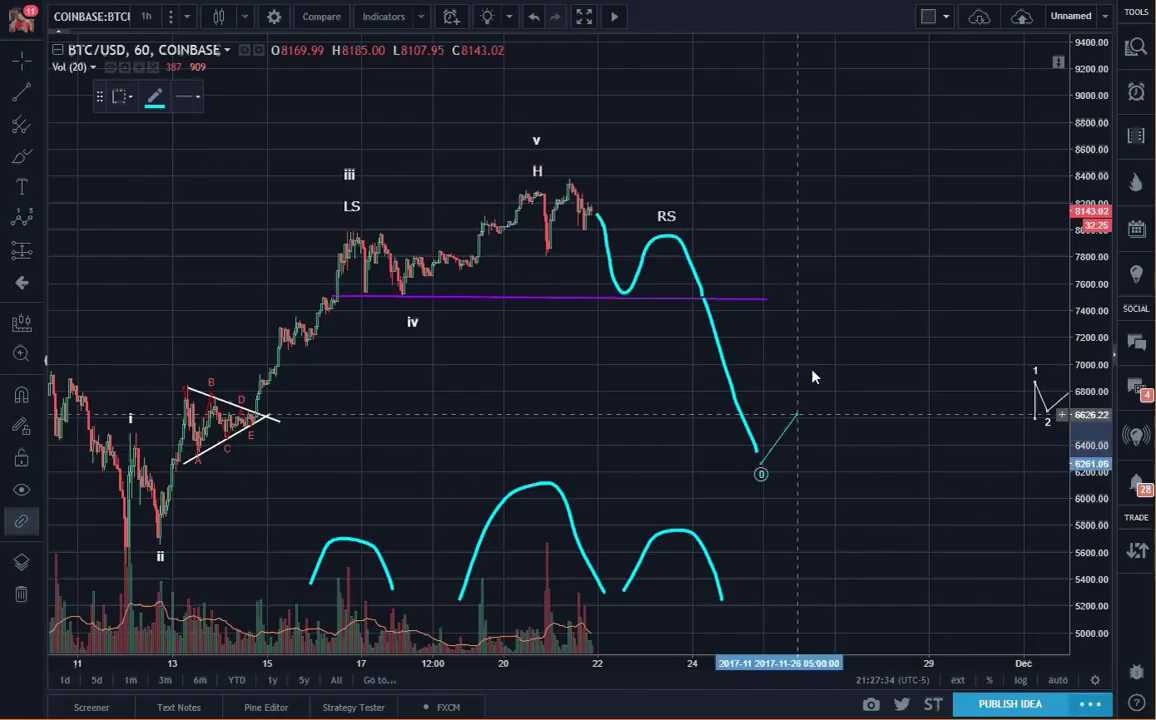
click(820, 315)
click(845, 396)
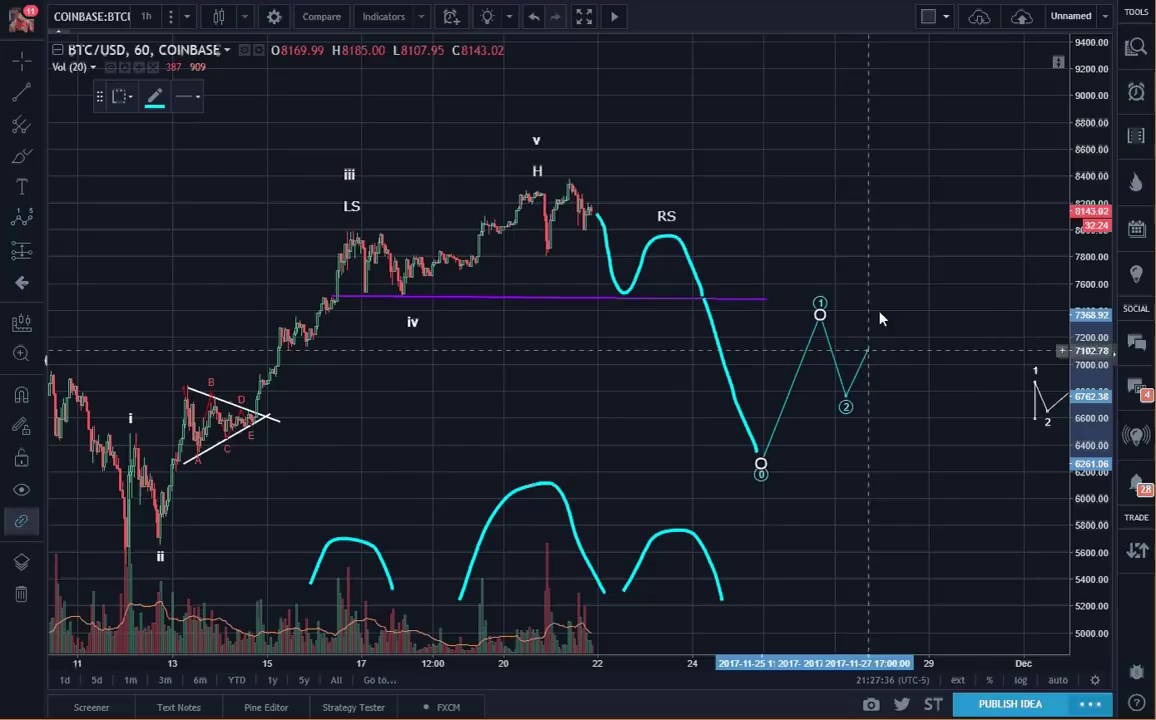
click(934, 164)
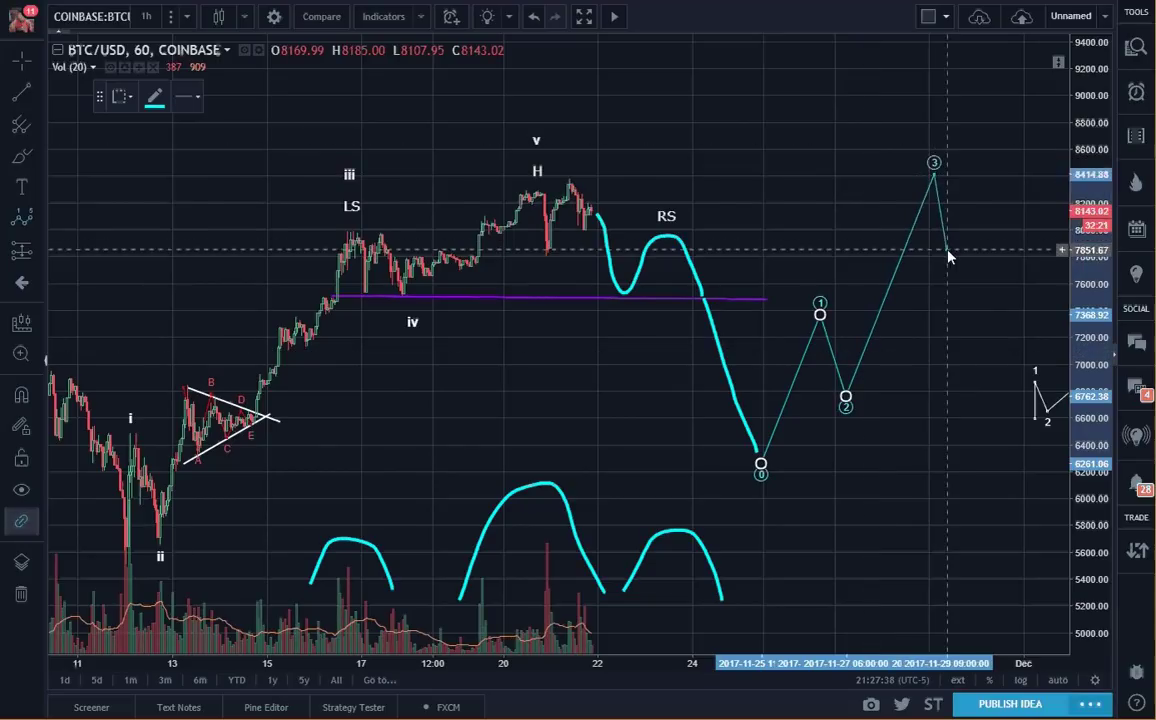
click(948, 241)
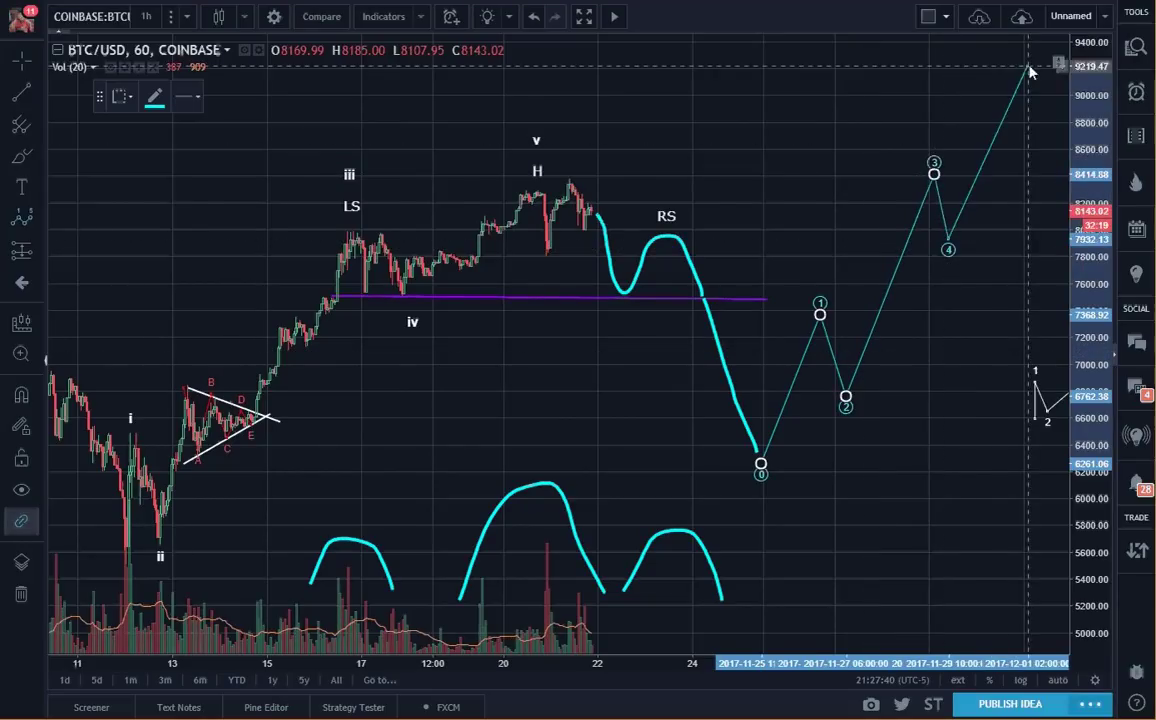
click(1027, 65)
drag(1035, 178, 1027, 181)
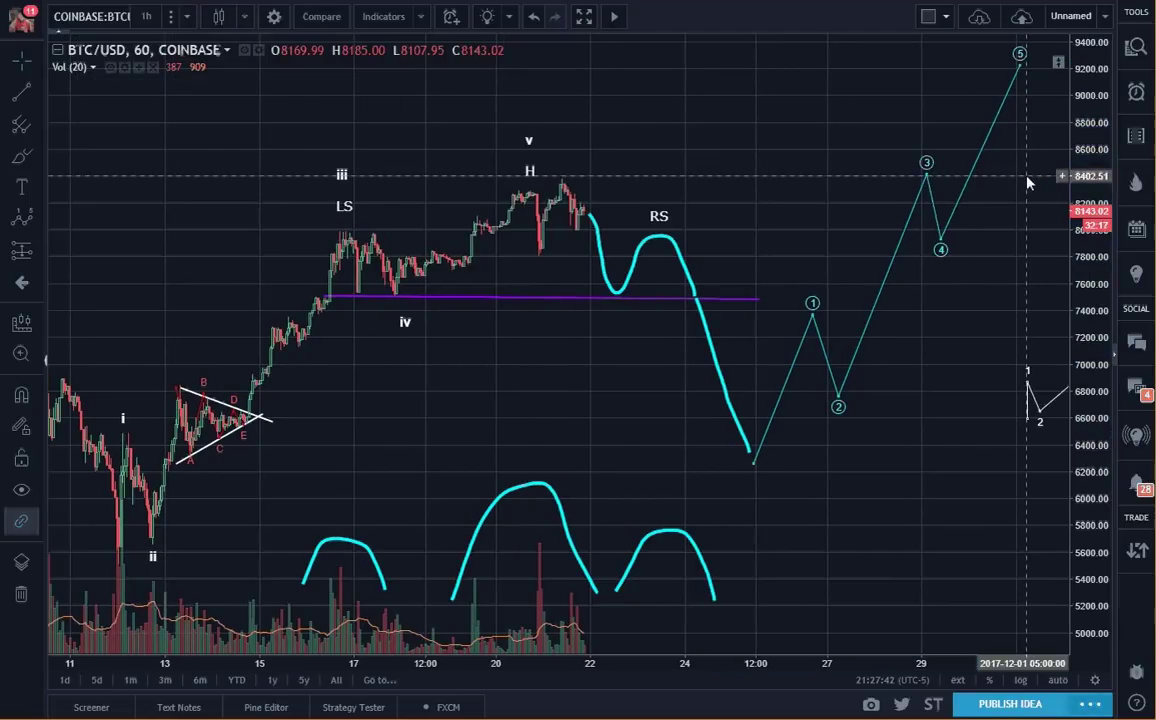
Change the colour of the new circled 1–5 impulse wave to white.
click(914, 210)
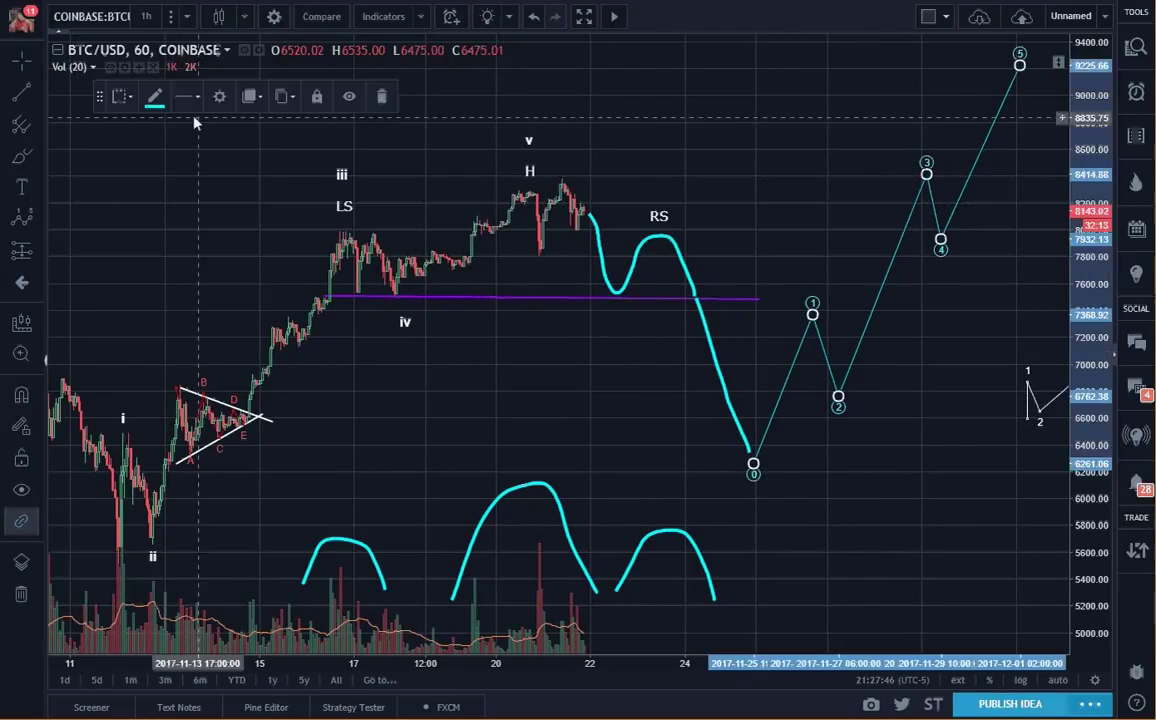
click(153, 104)
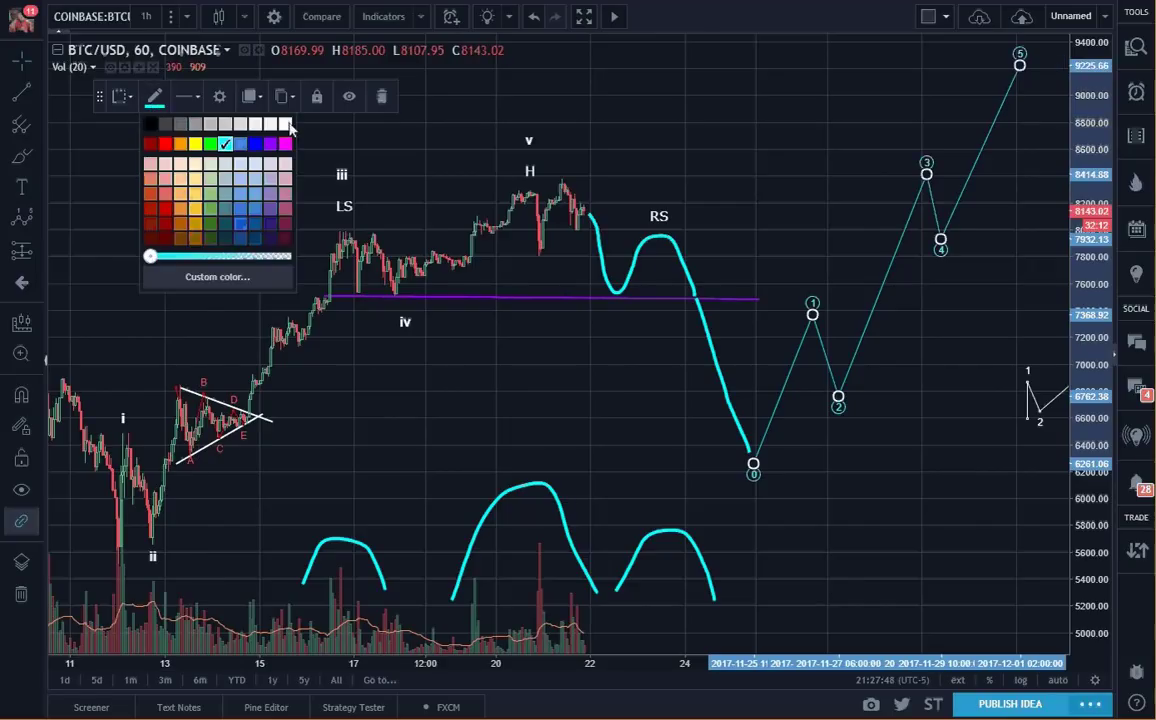
click(286, 124)
click(828, 155)
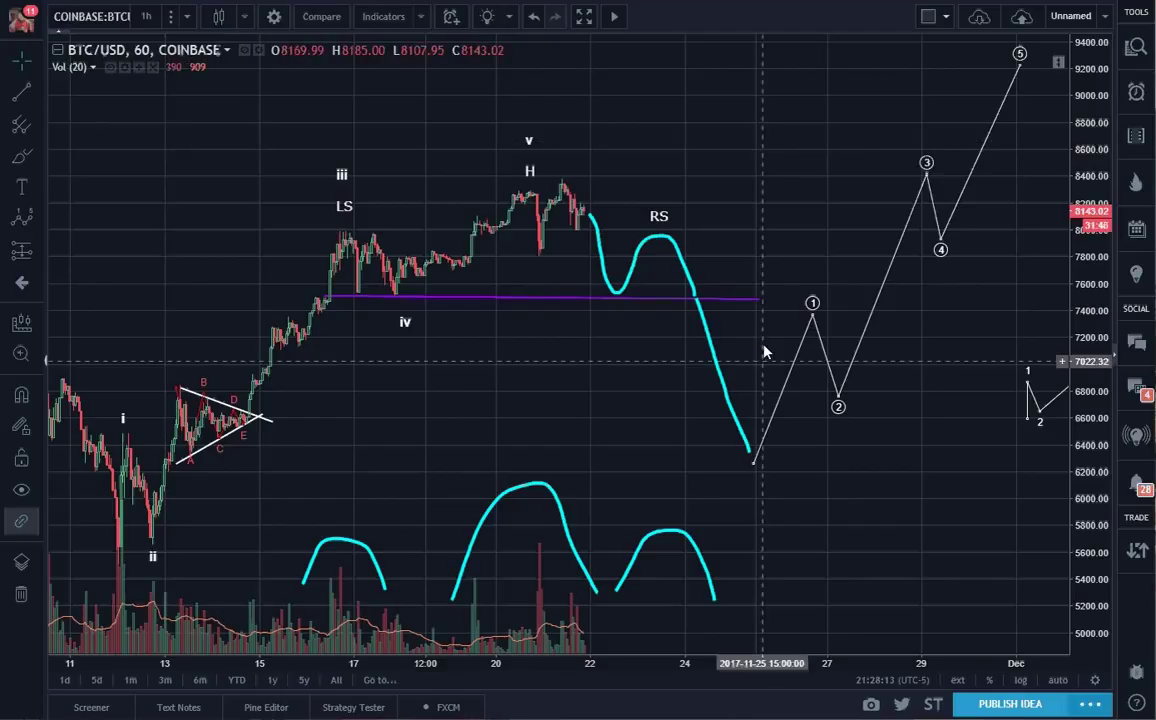
Delete the leftover small white impulse wave with uncircled labels near the start of December.
click(1029, 405)
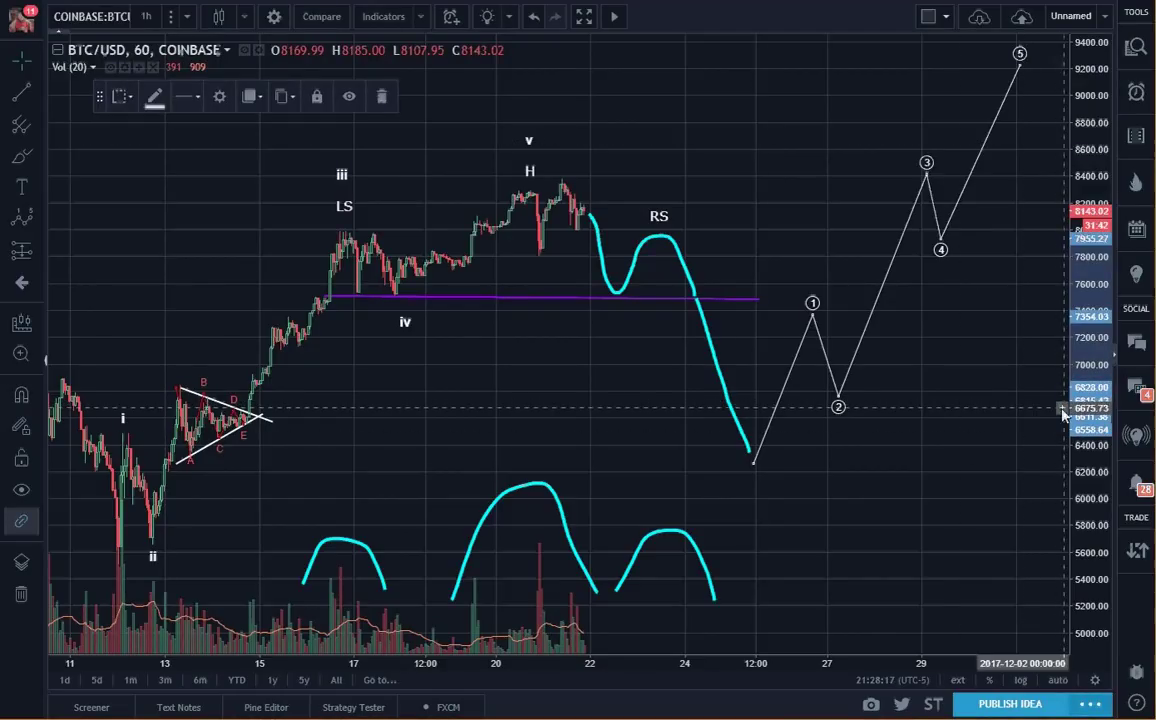
key(Delete)
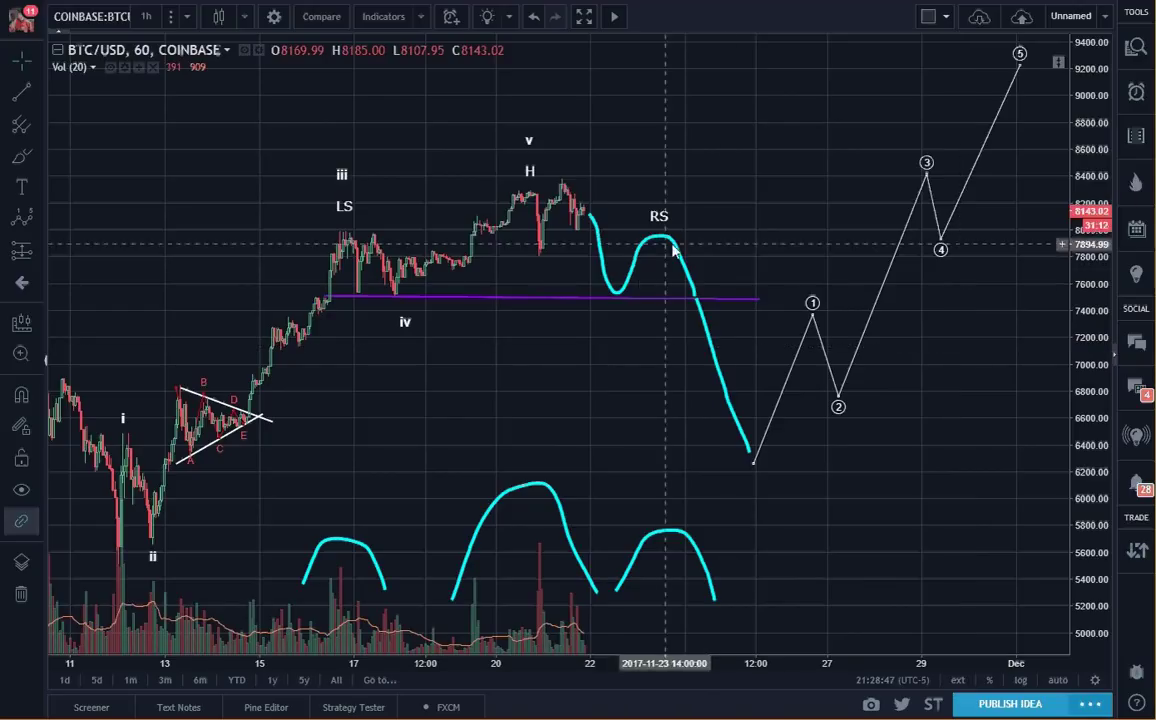
click(752, 458)
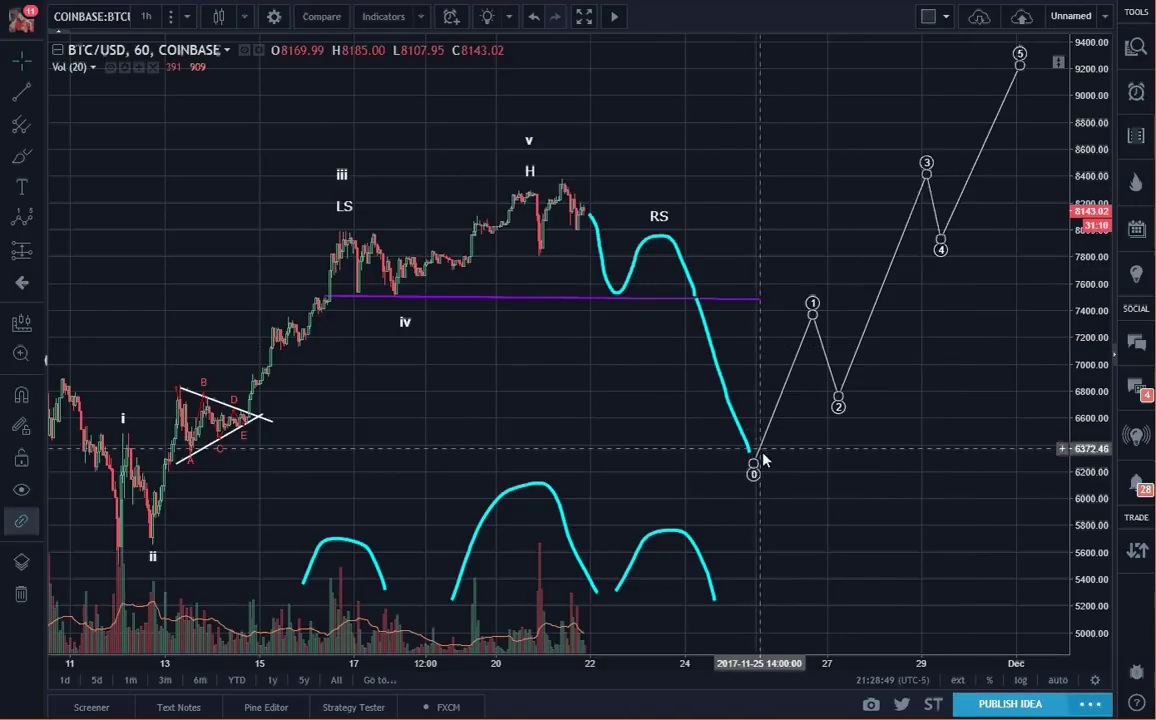
click(877, 454)
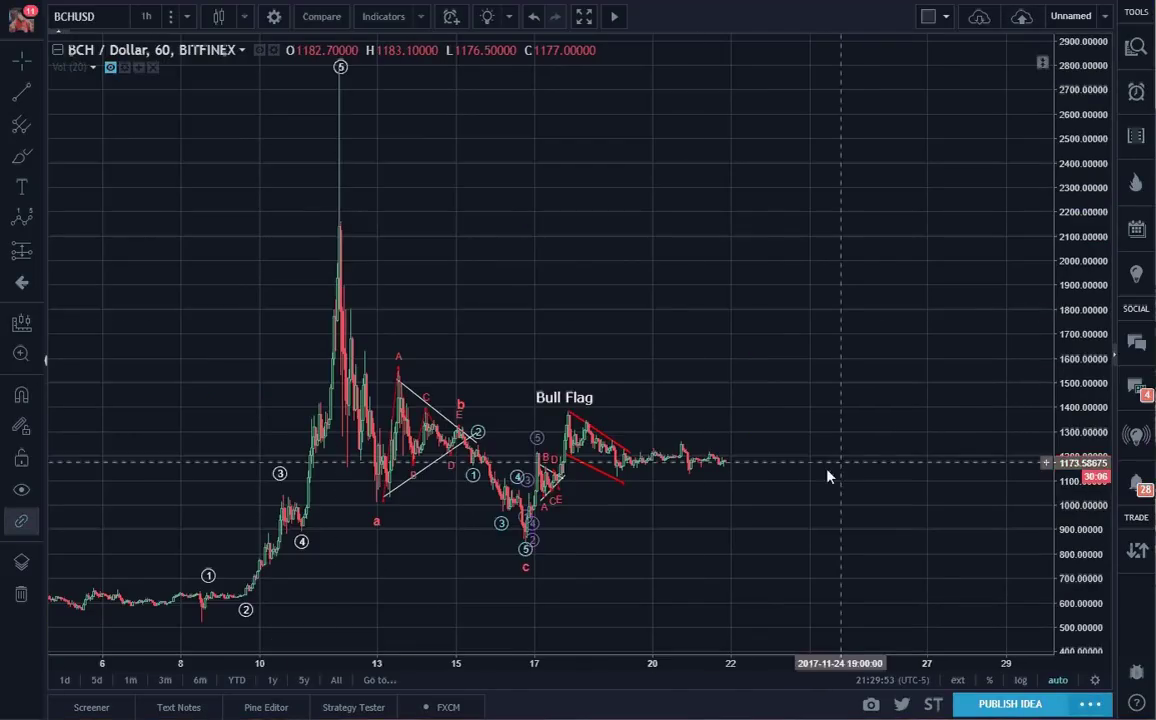
On the BCH/Dollar chart, delete the "Bull Flag" label with its two red lines, and the purple 1–5 and adjacent red A–E wave labels.
click(572, 399)
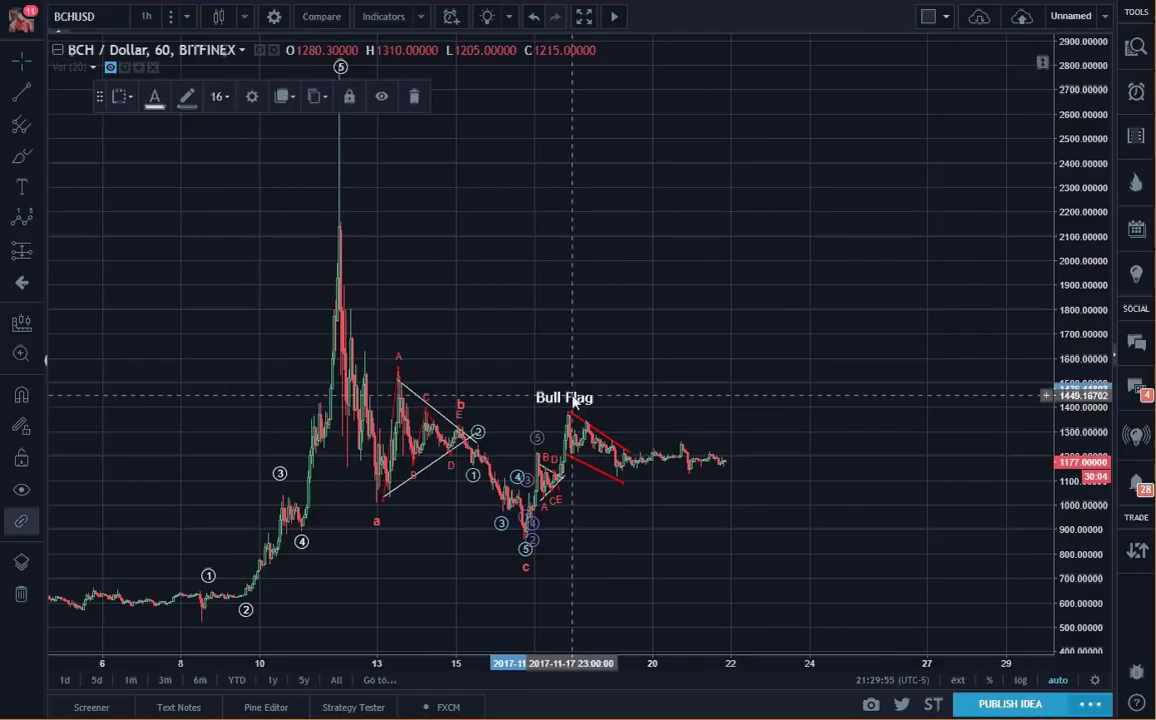
key(Delete)
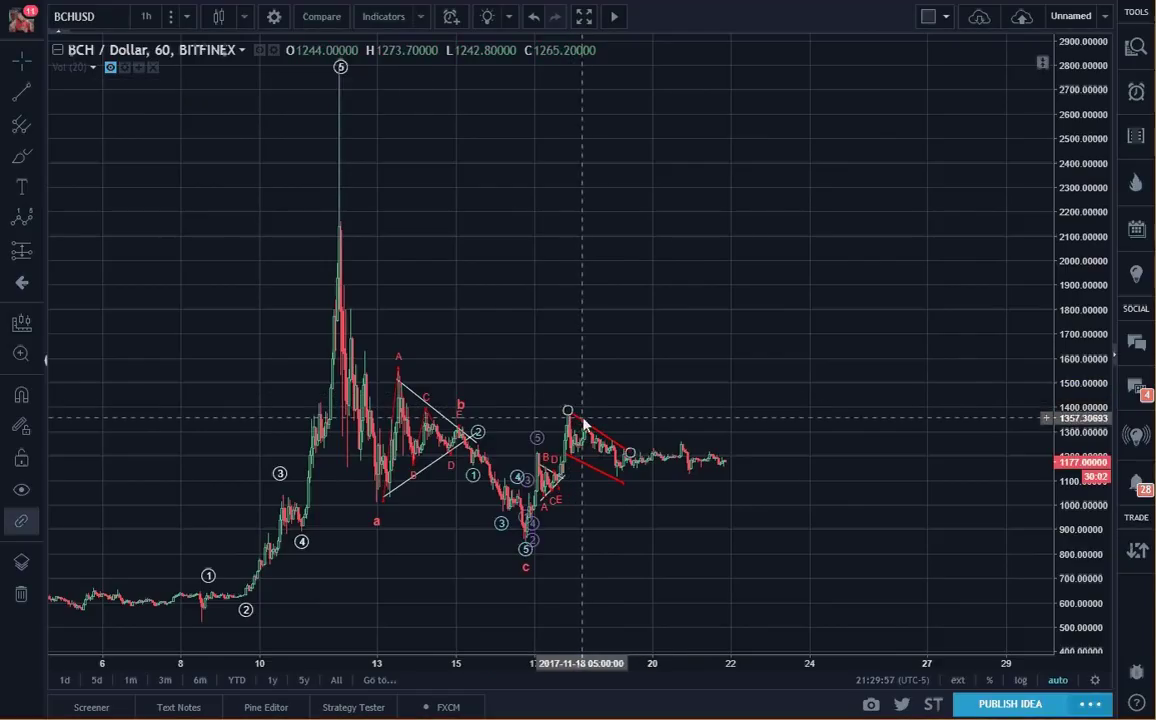
click(585, 425)
mouse_move(585, 425)
mouse_down()
mouse_move(583, 472)
mouse_move(550, 468)
mouse_up()
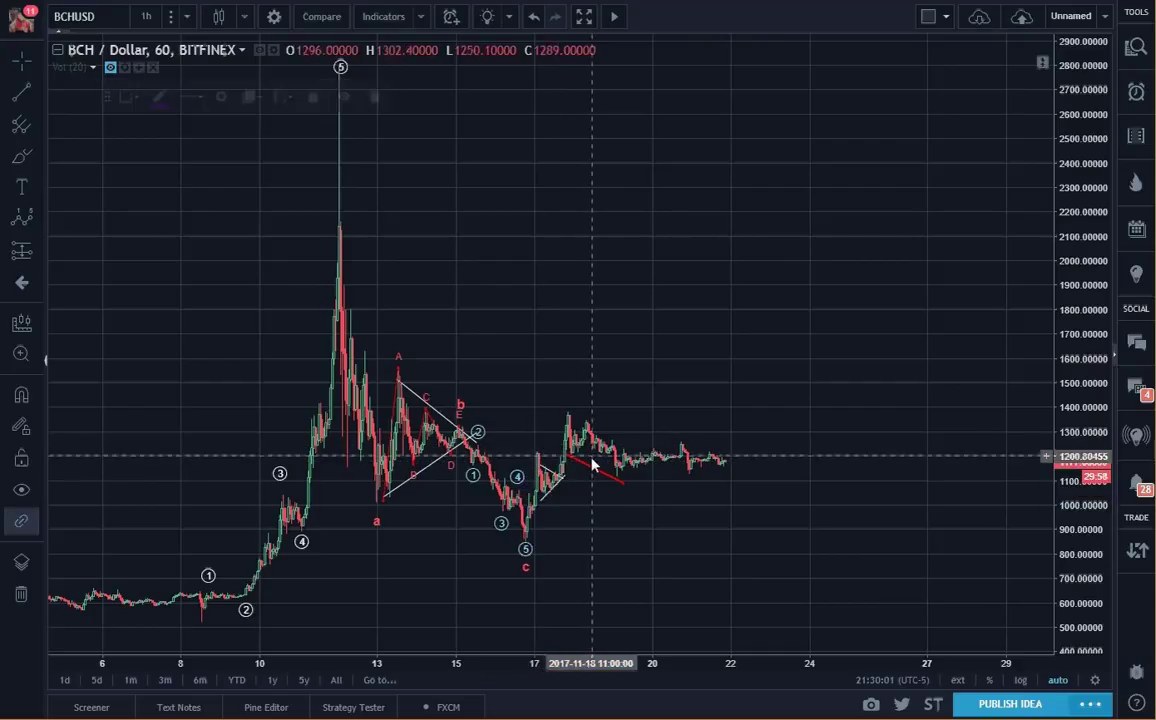
click(590, 466)
key(Delete)
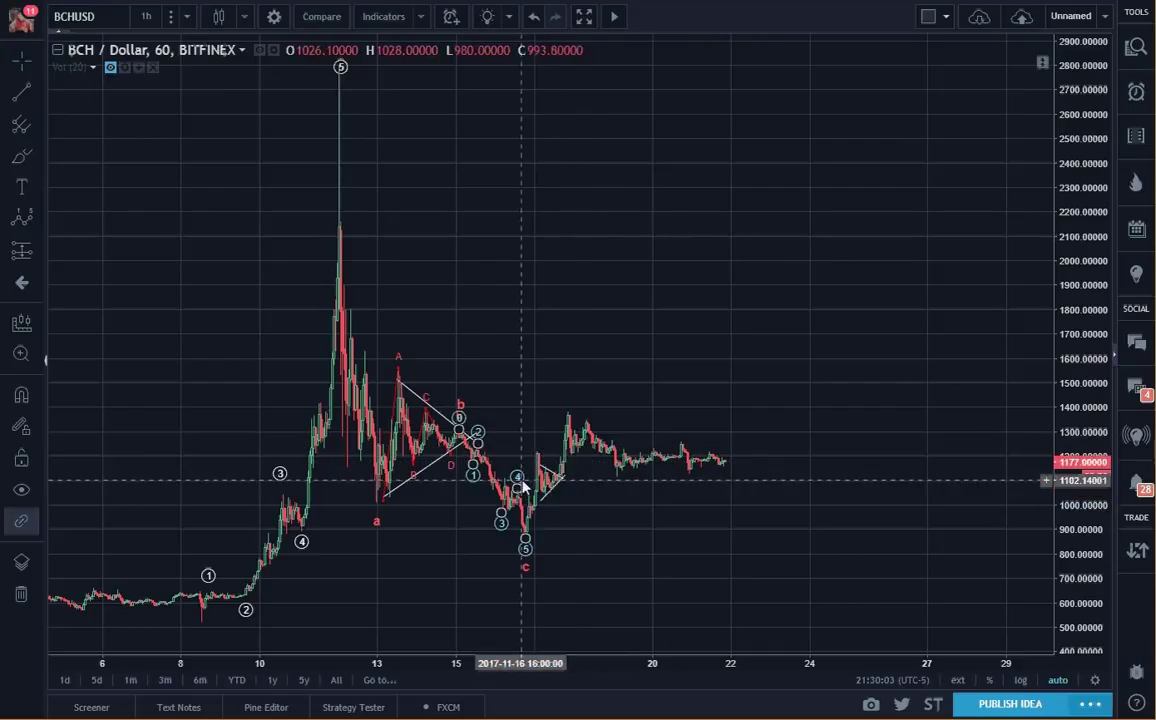
Delete the cyan circled 1–5 impulse wave running down to the November 16 low.
click(522, 484)
key(Delete)
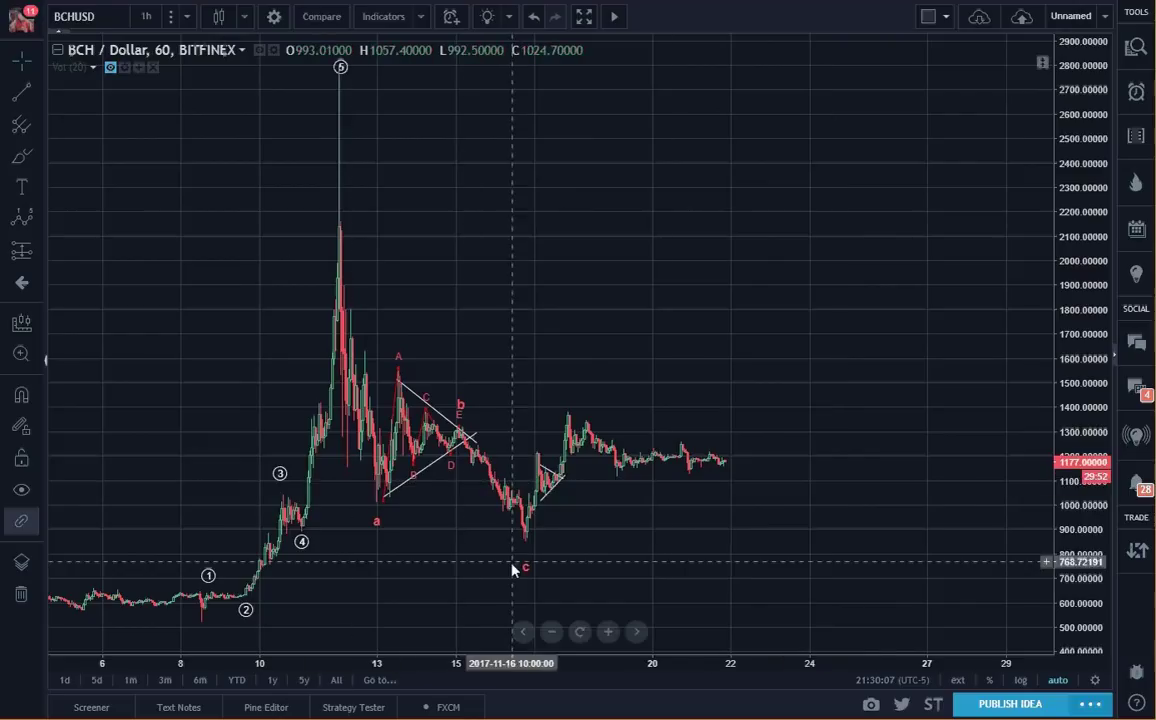
Draw two converging purple trend lines around the recent consolidation, from about 1,371 to 1,163 and from about 1,048 to 1,191.
click(21, 92)
click(567, 414)
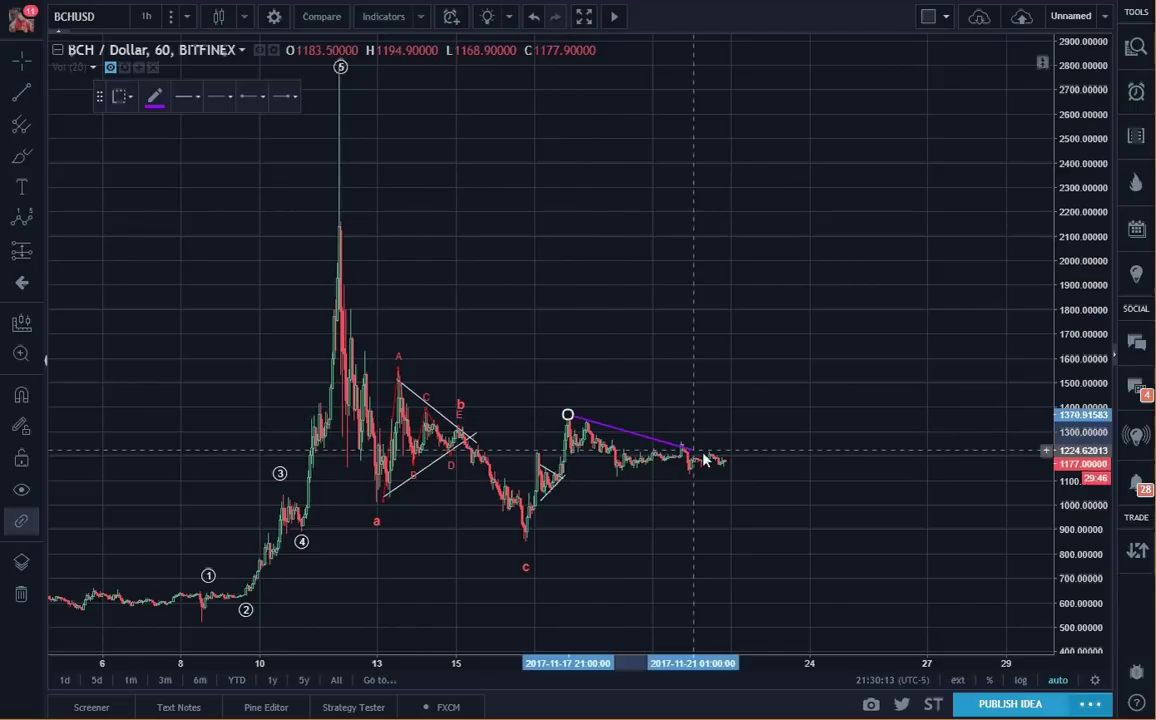
click(772, 465)
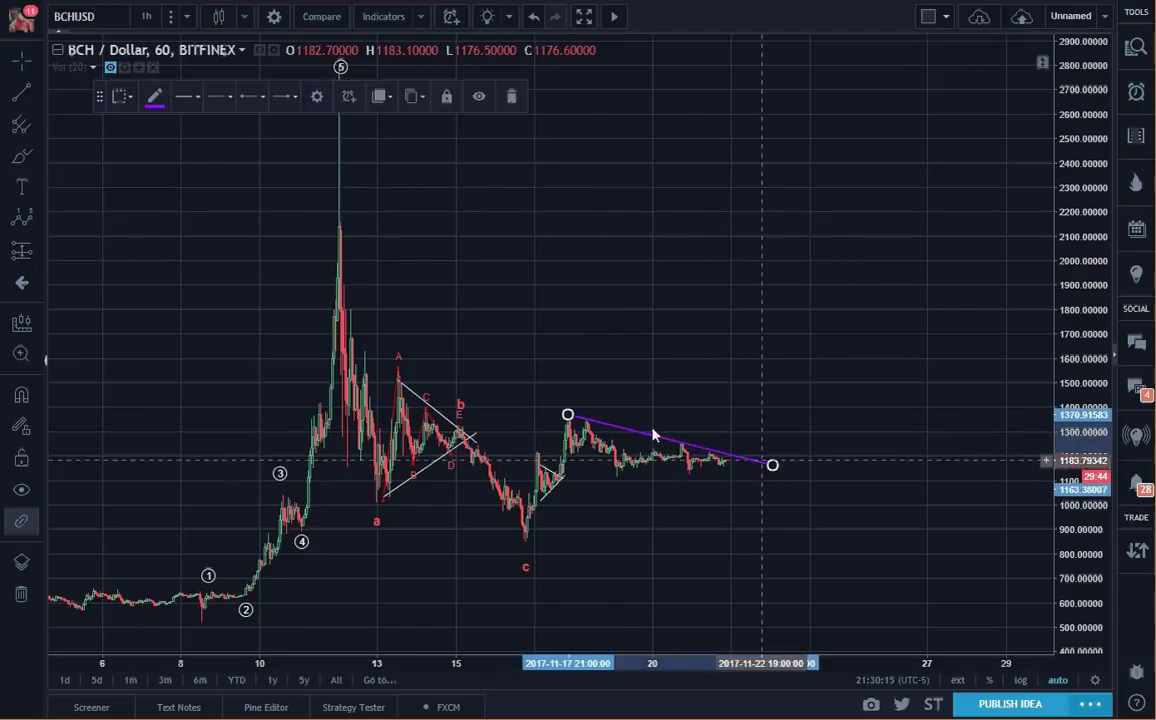
click(21, 92)
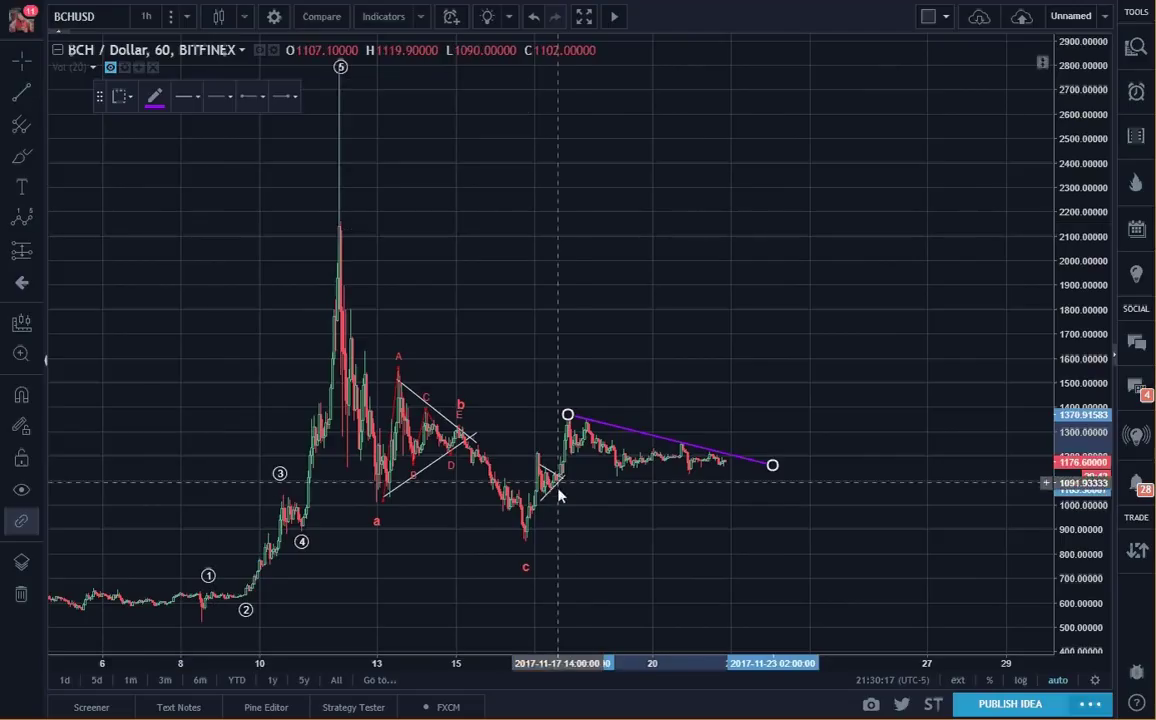
click(609, 488)
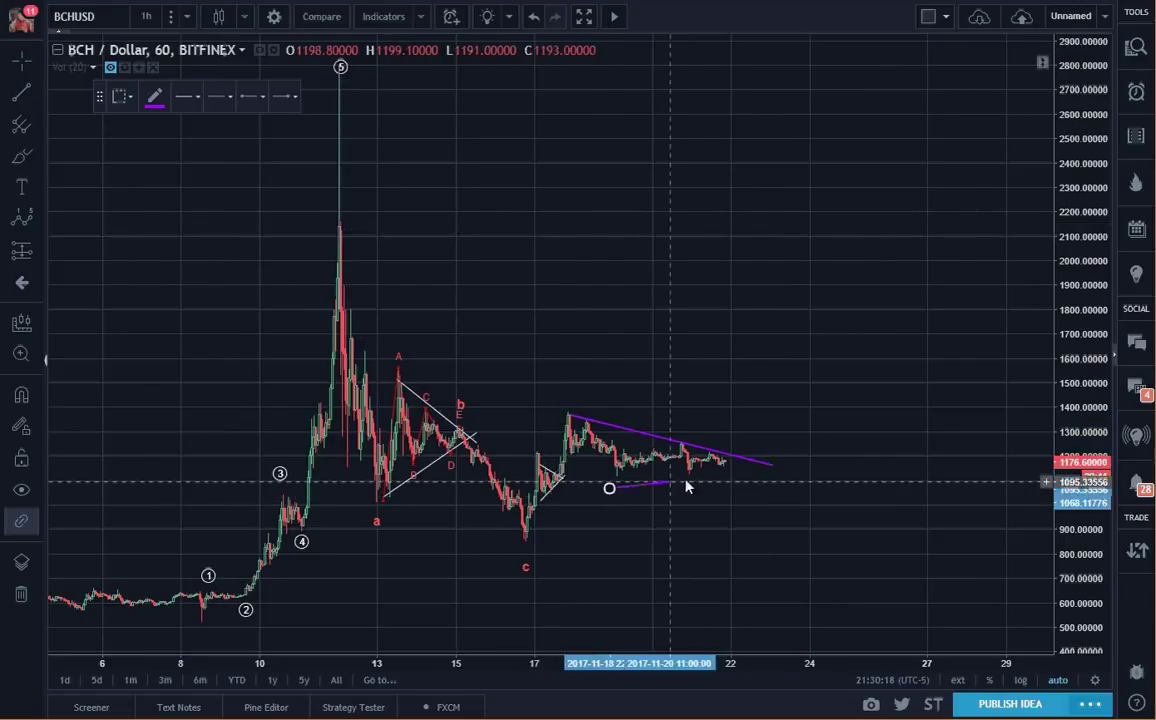
click(768, 461)
drag(609, 489, 556, 493)
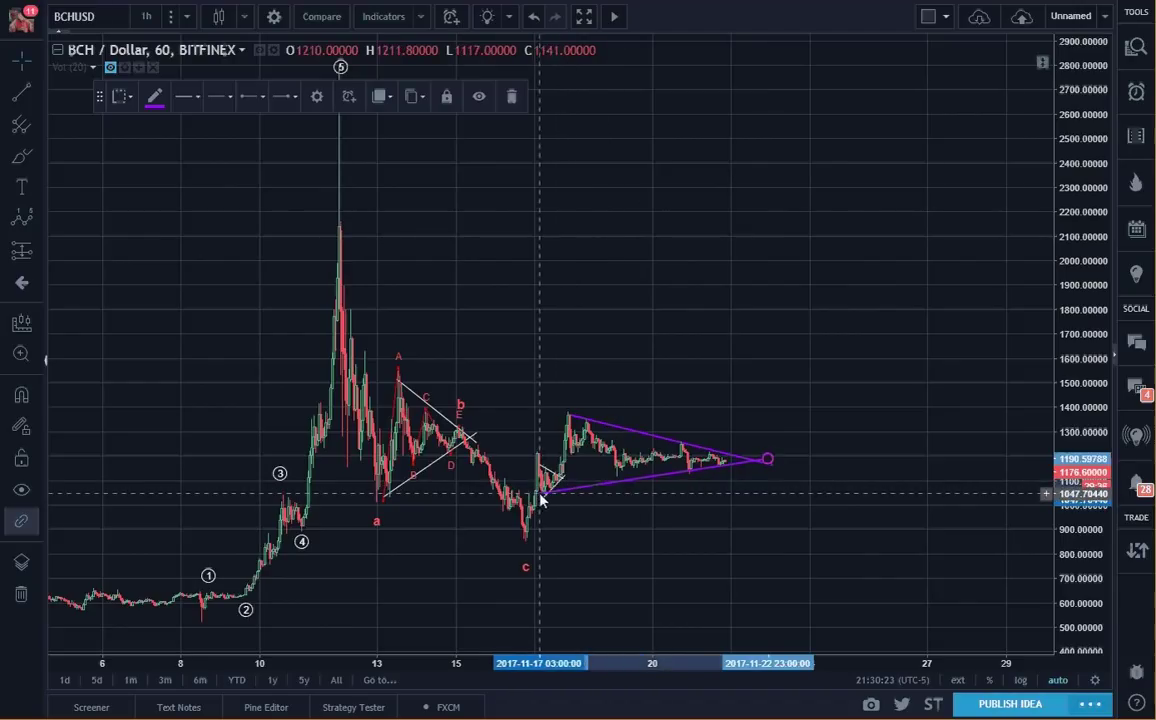
Delete the two small white wedge lines near November 17.
click(549, 472)
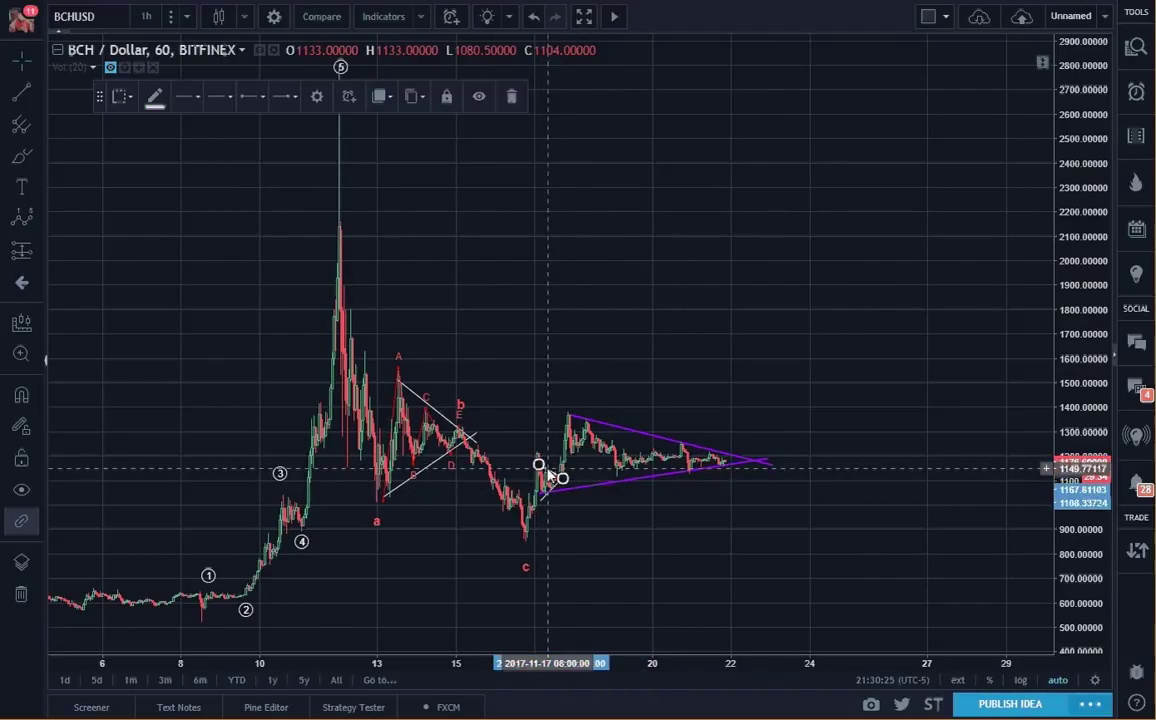
click(513, 98)
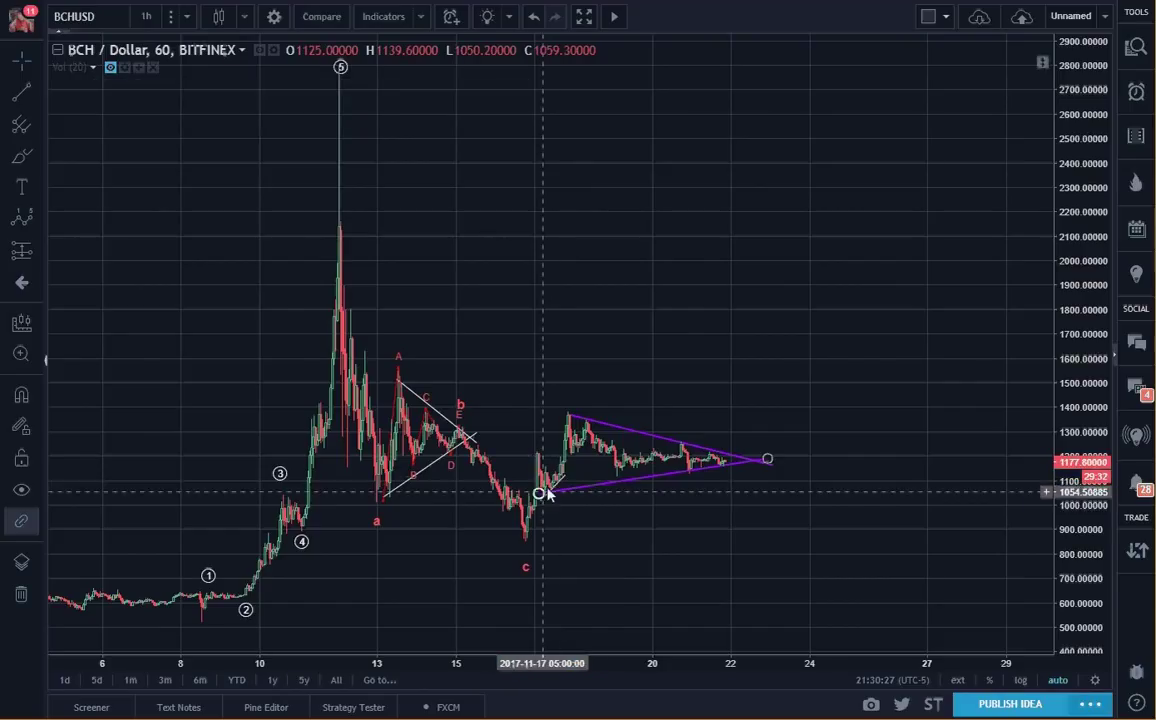
click(559, 482)
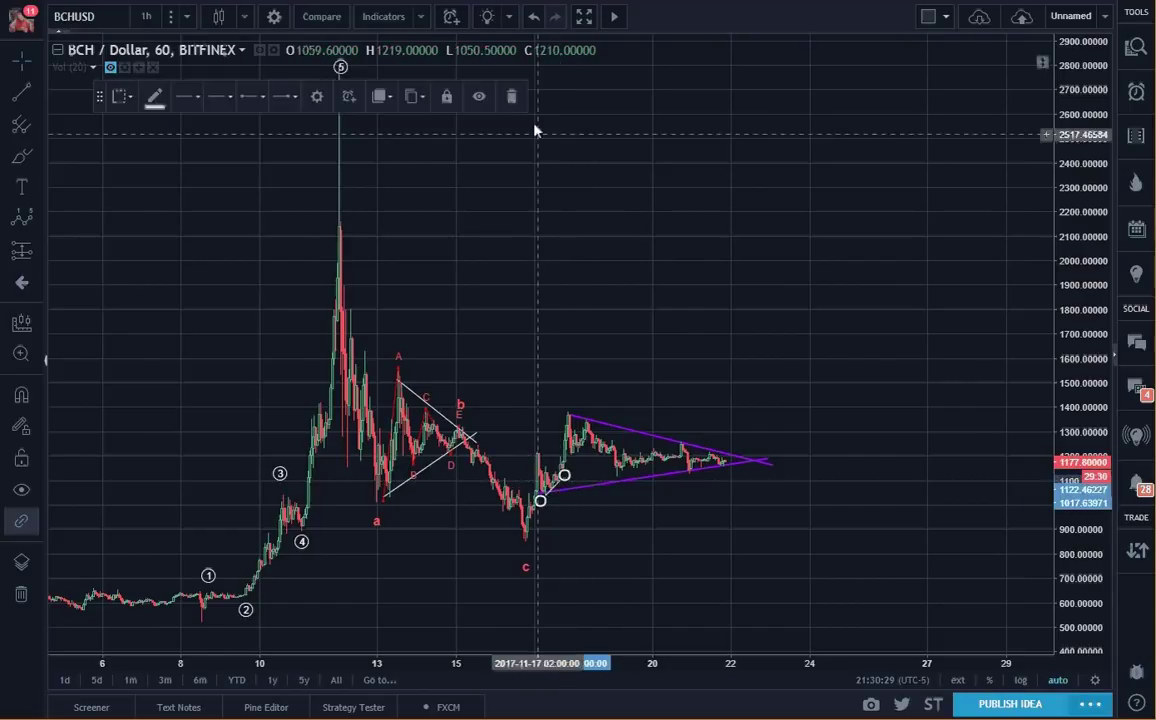
click(513, 96)
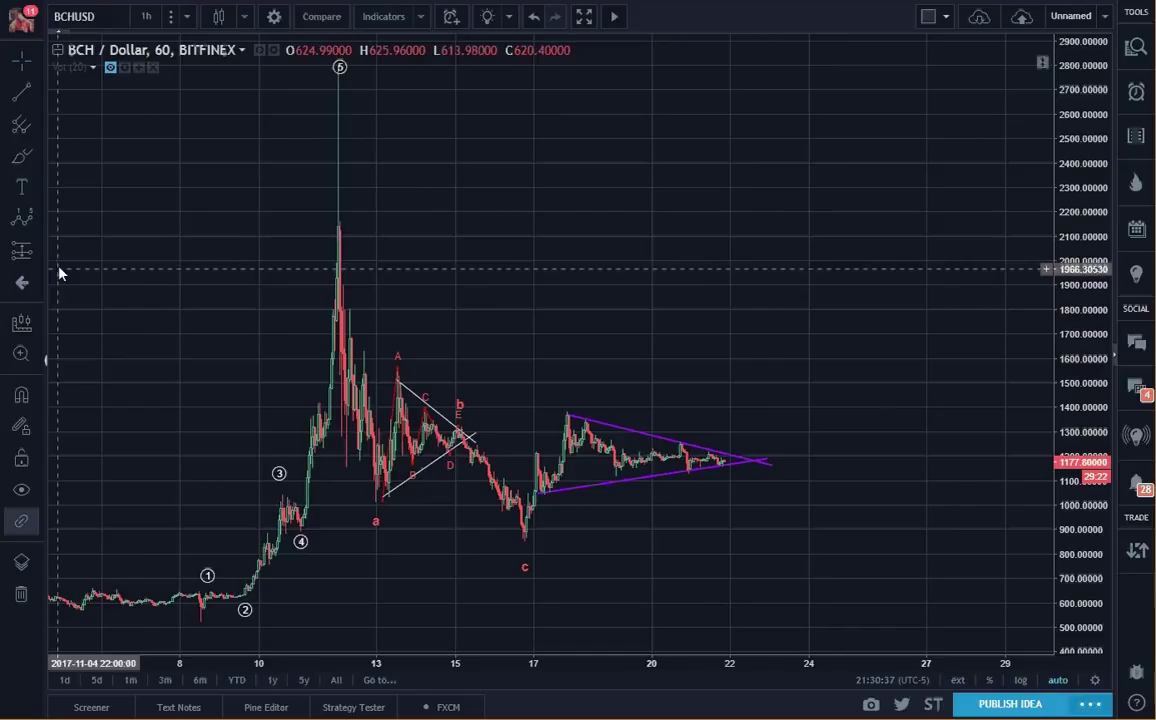
Draw a white circled 1–5 impulse wave from the latest candle, with points at about 1,177, 1,415, 1,248, 1,936, 1,616 and 2,337.
click(704, 467)
click(729, 469)
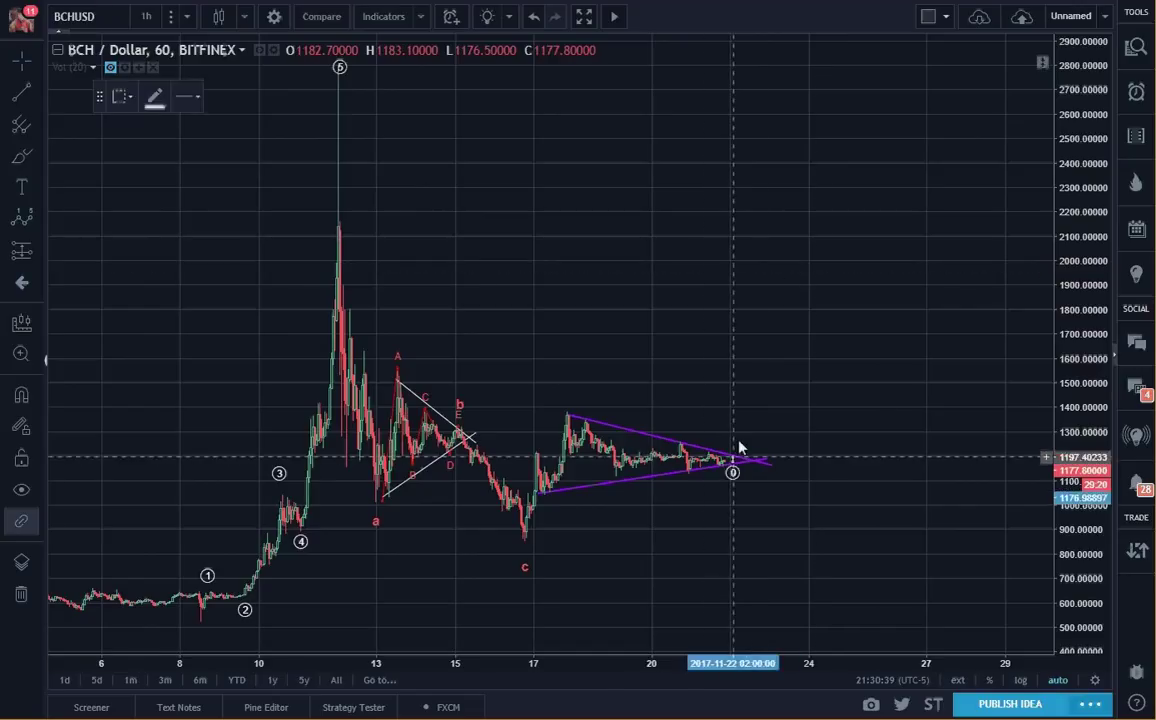
click(757, 405)
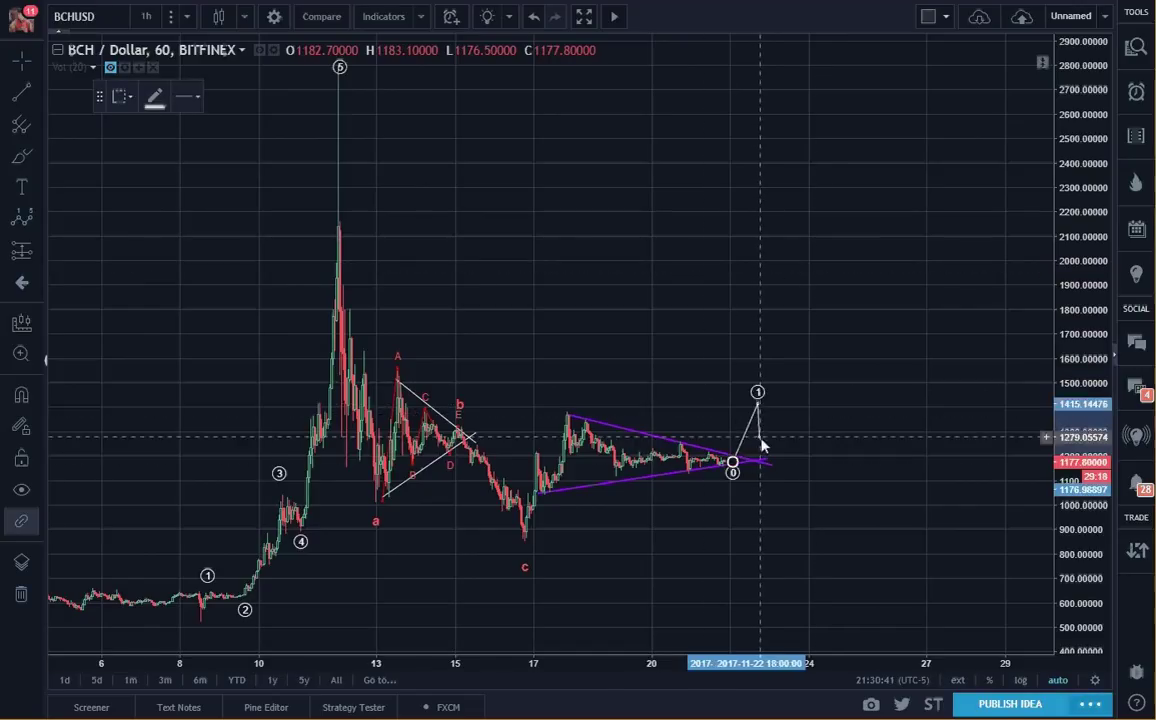
click(764, 455)
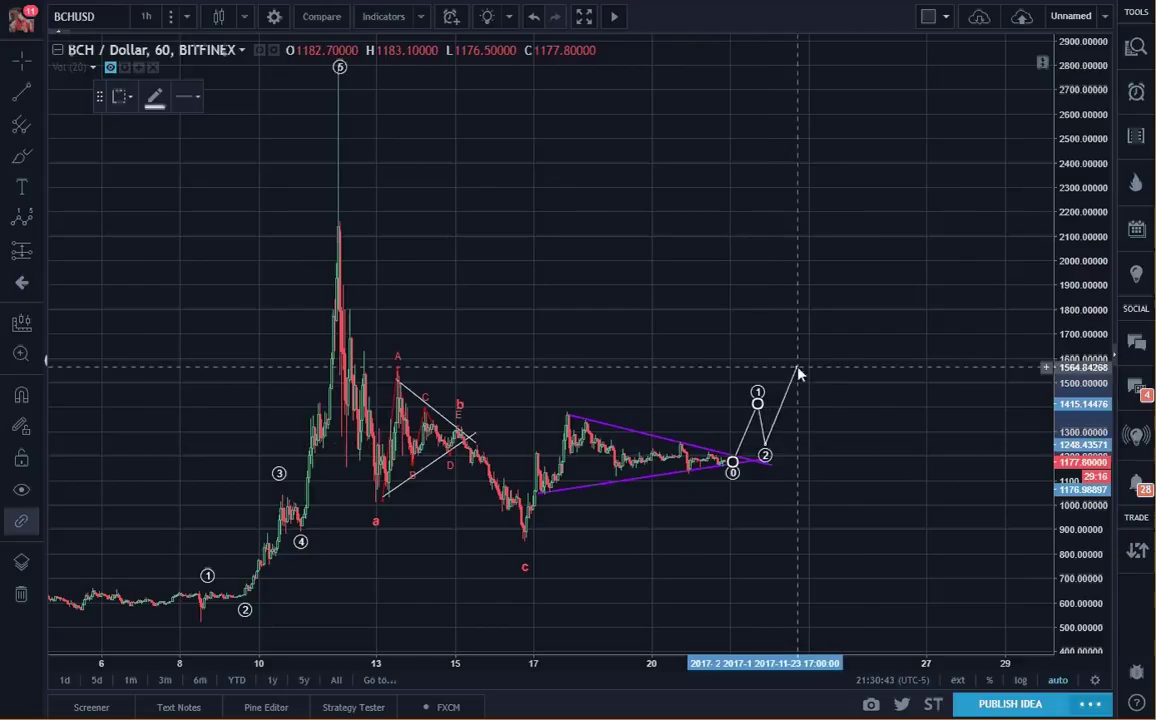
click(812, 265)
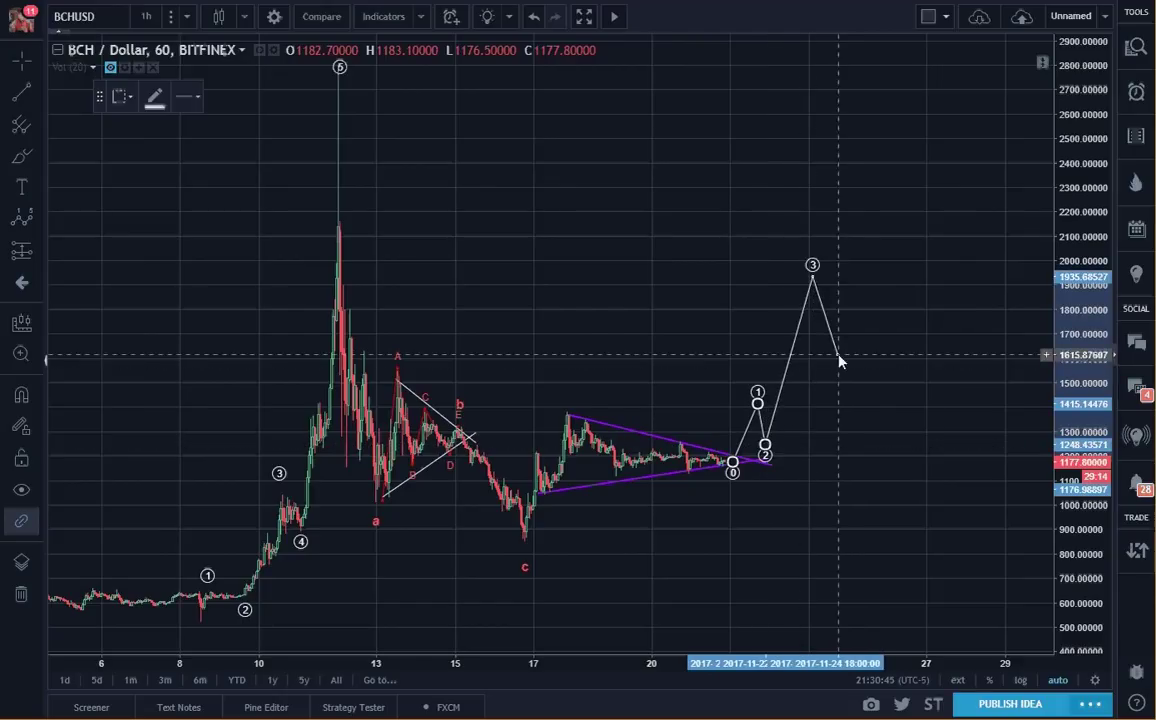
click(838, 356)
click(895, 183)
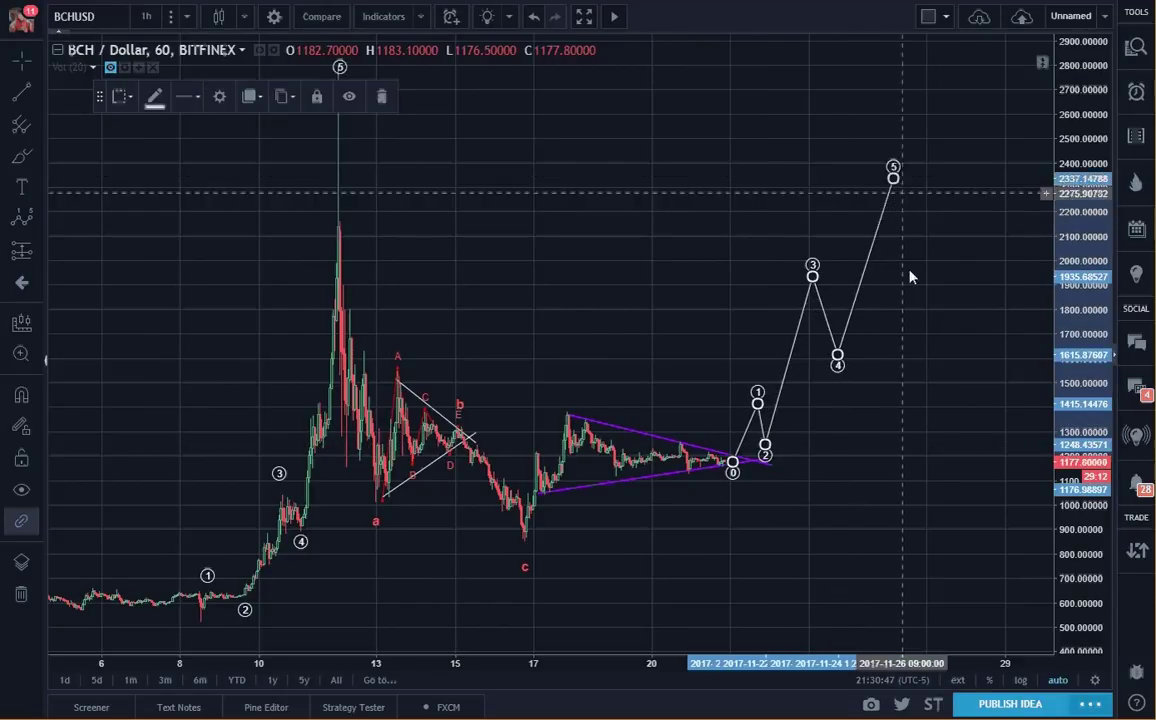
click(948, 440)
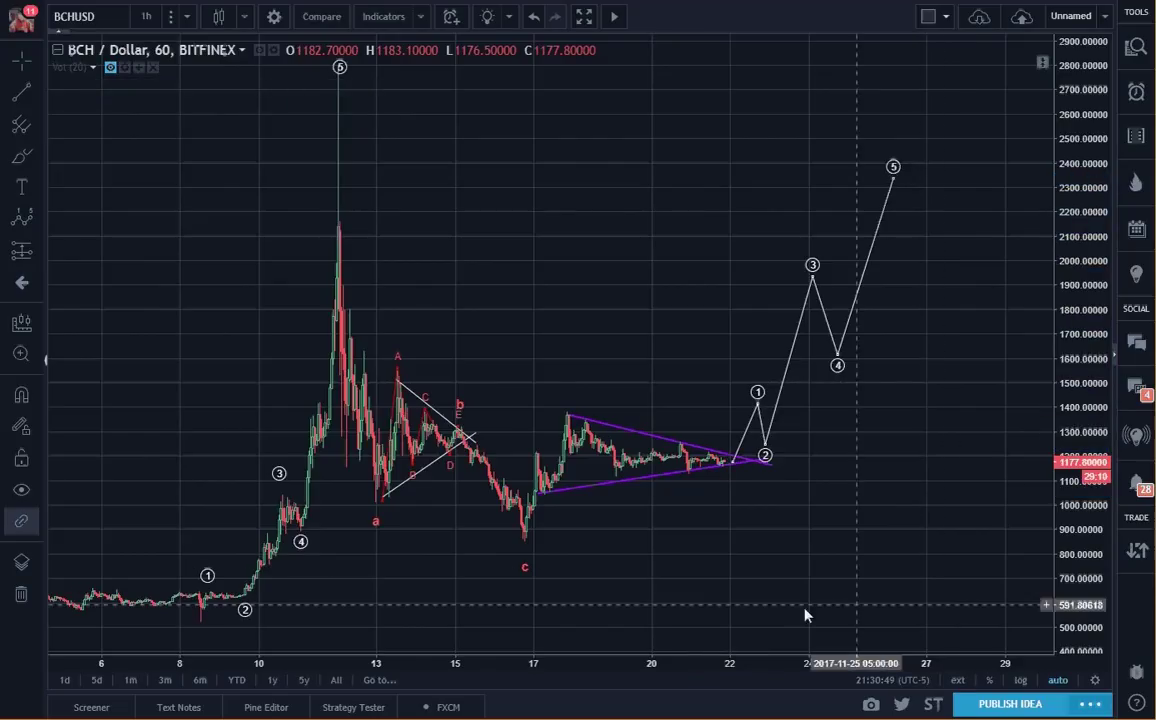
Delete the projected white 1–5 impulse wave and the two purple trend lines.
click(873, 248)
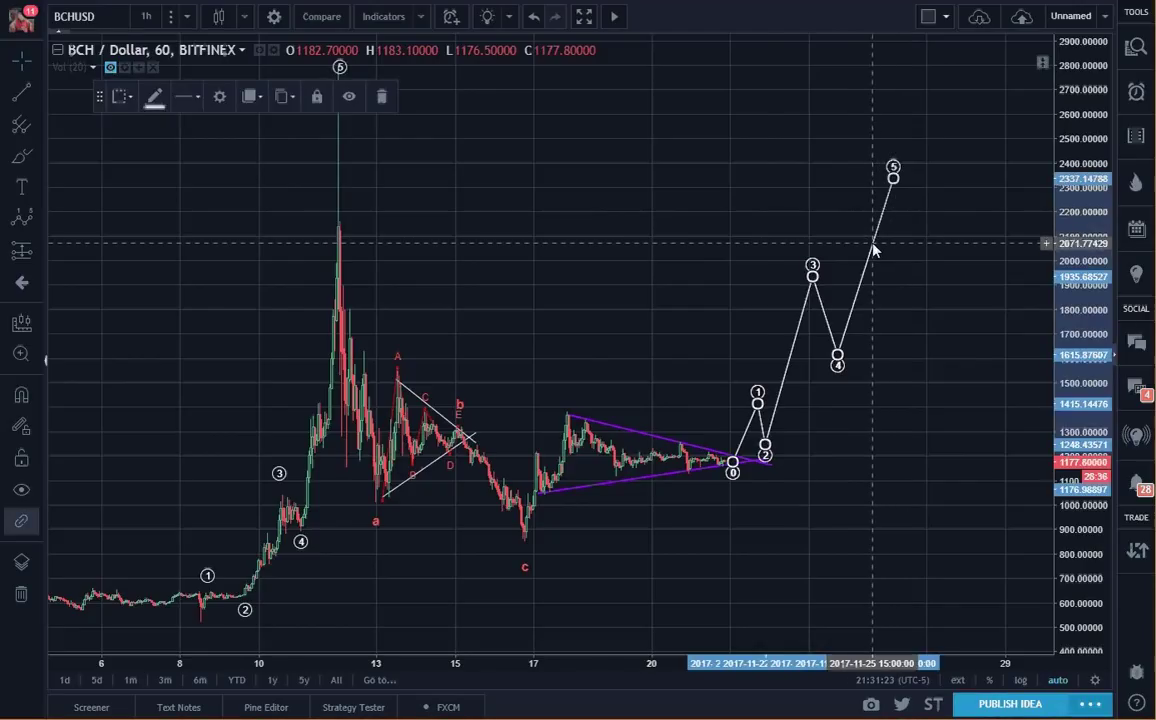
key(Delete)
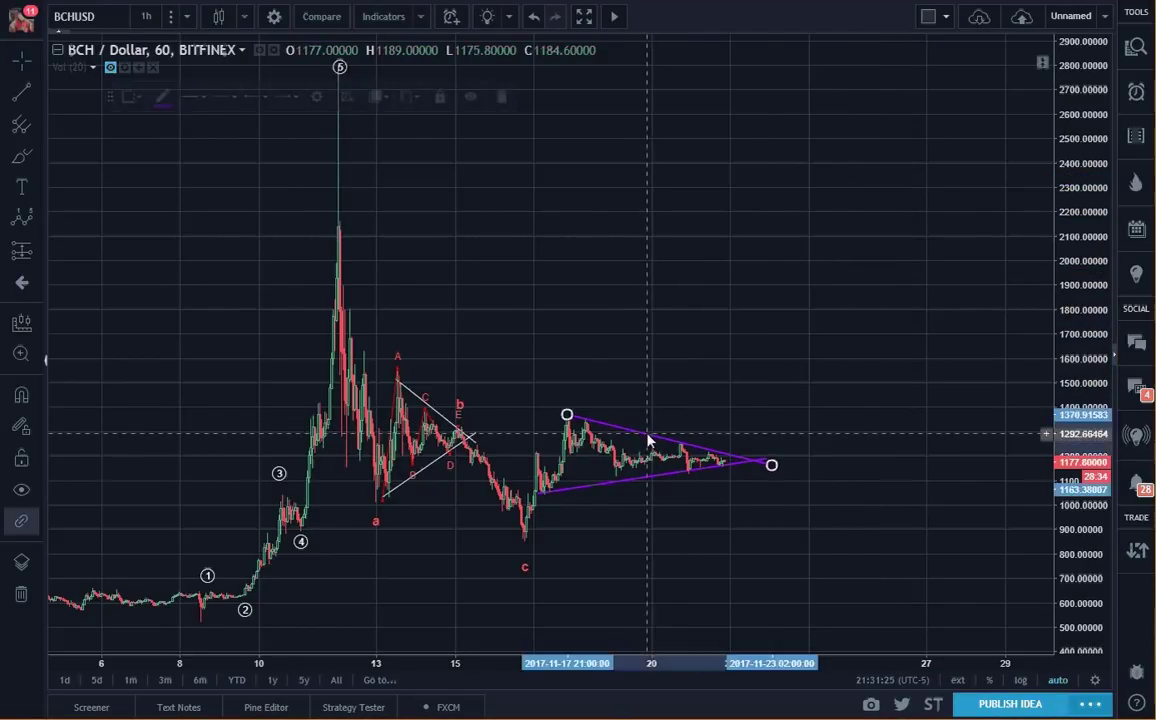
click(648, 440)
key(Delete)
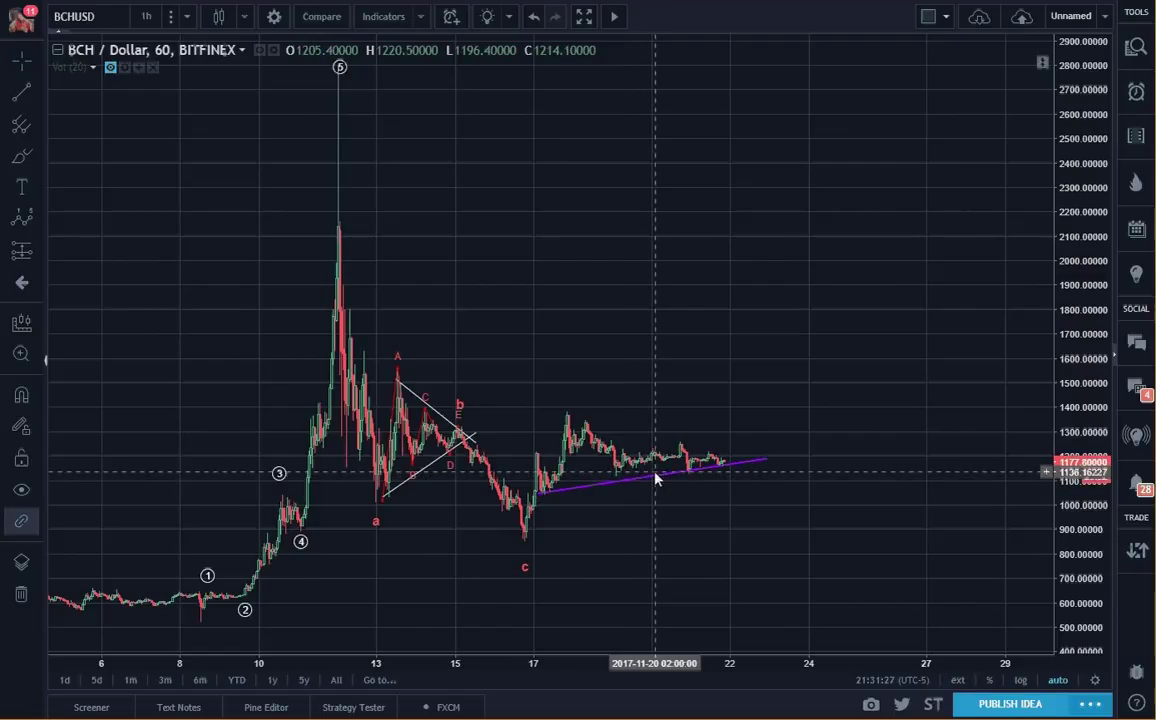
click(655, 478)
key(Delete)
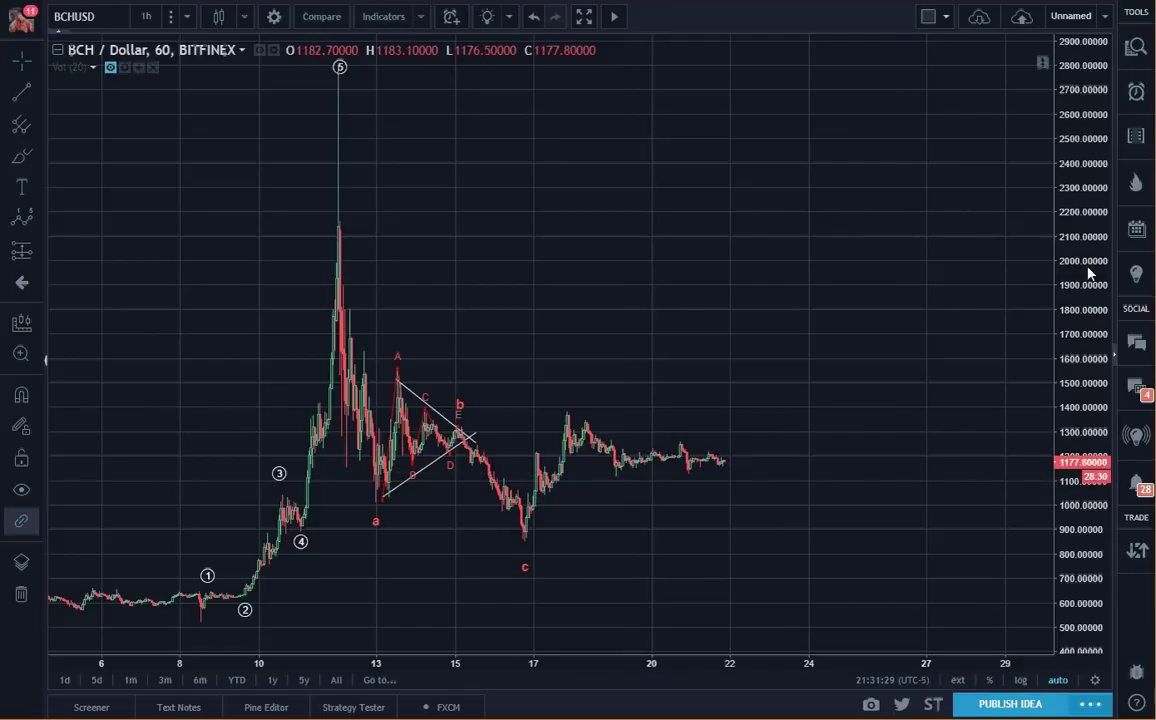
Delete the "Correction to $221??" text below the price action.
drag(1088, 273, 529, 503)
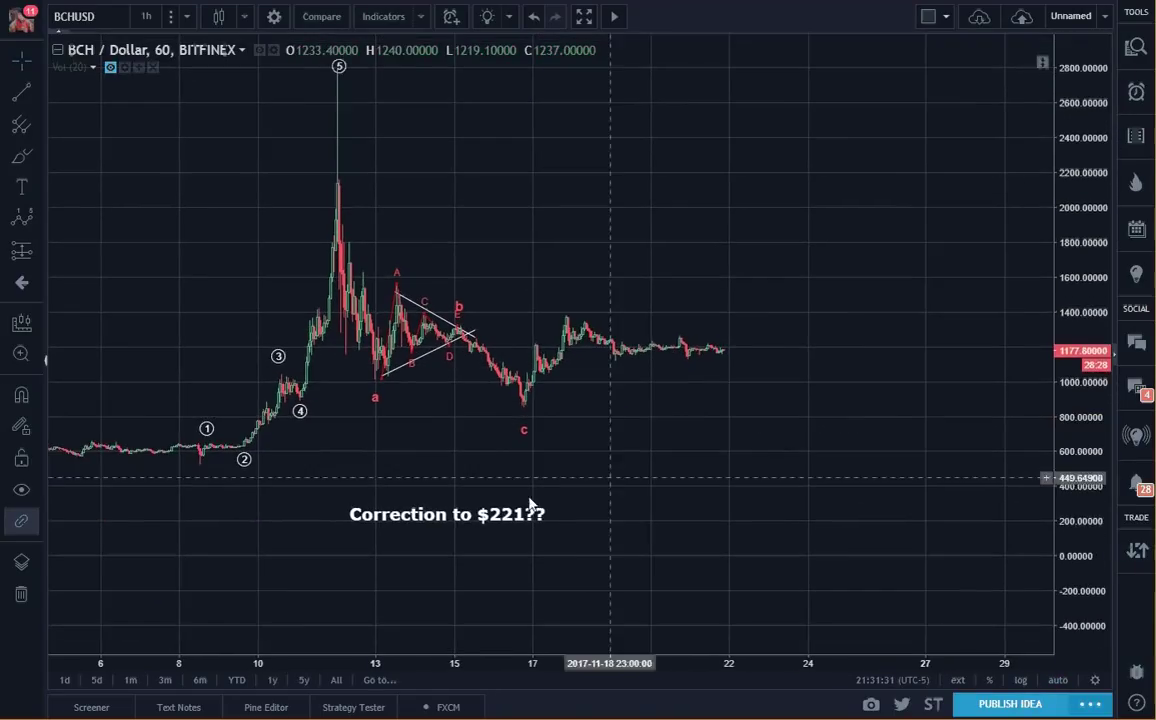
click(457, 518)
key(Delete)
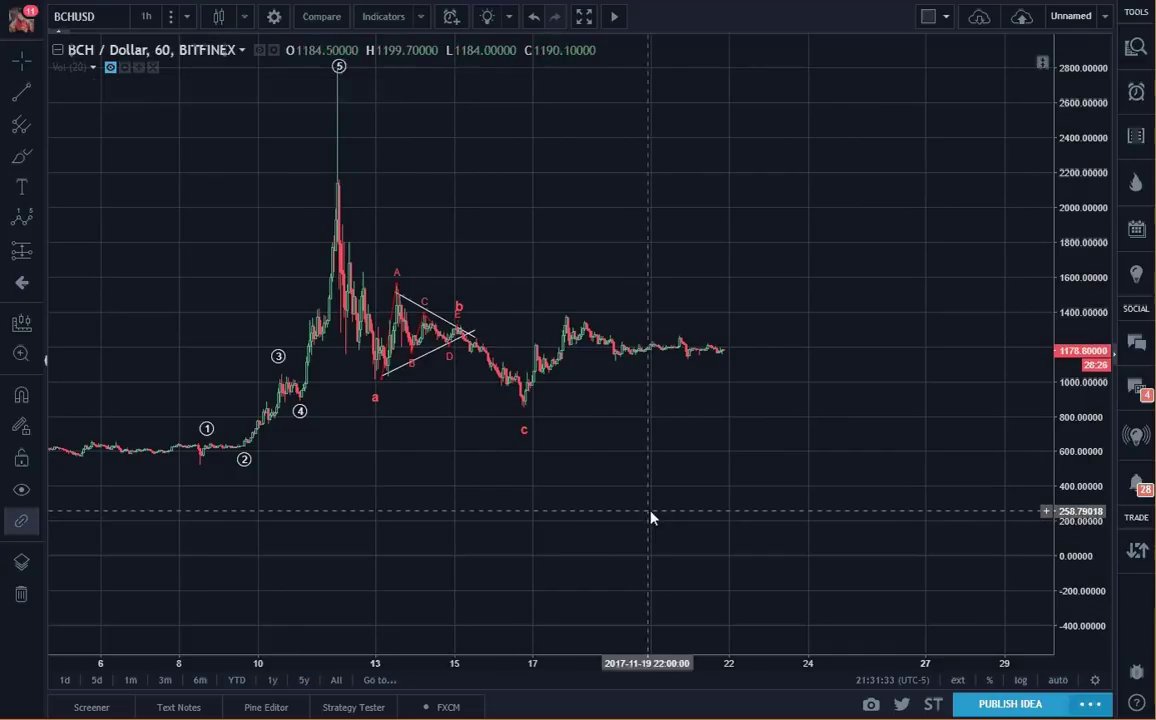
drag(650, 517, 652, 538)
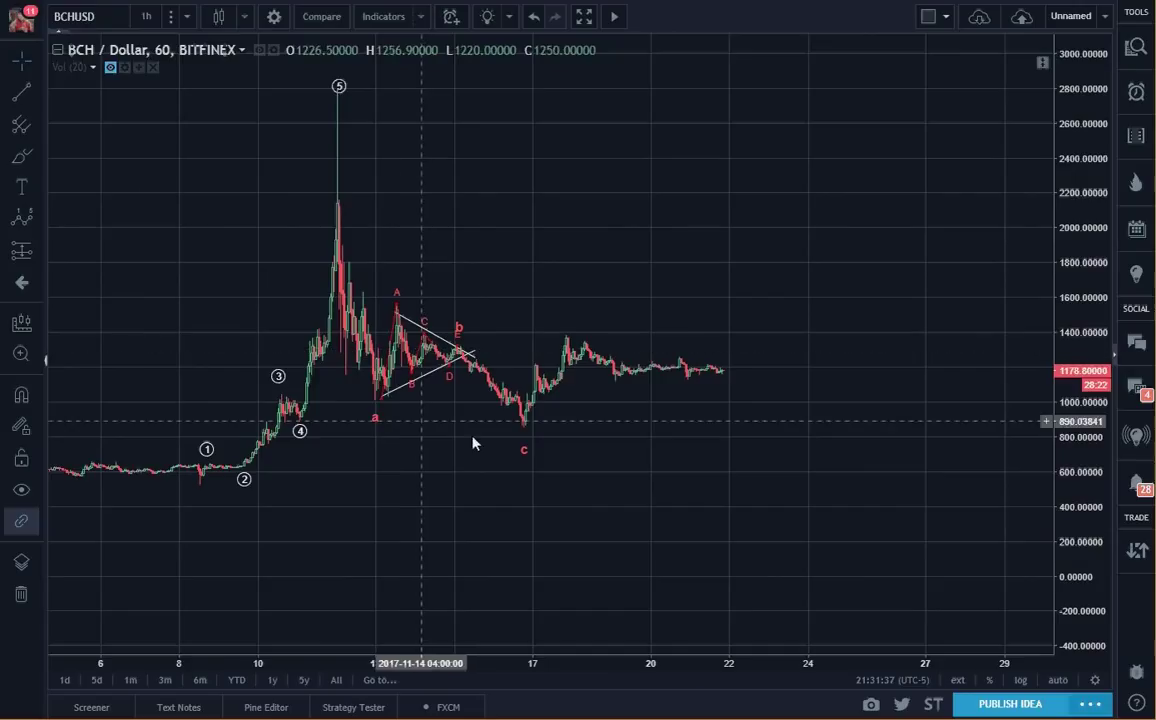
Delete the red a–b–c correction wave and the red A–E triangle wave labels.
click(524, 450)
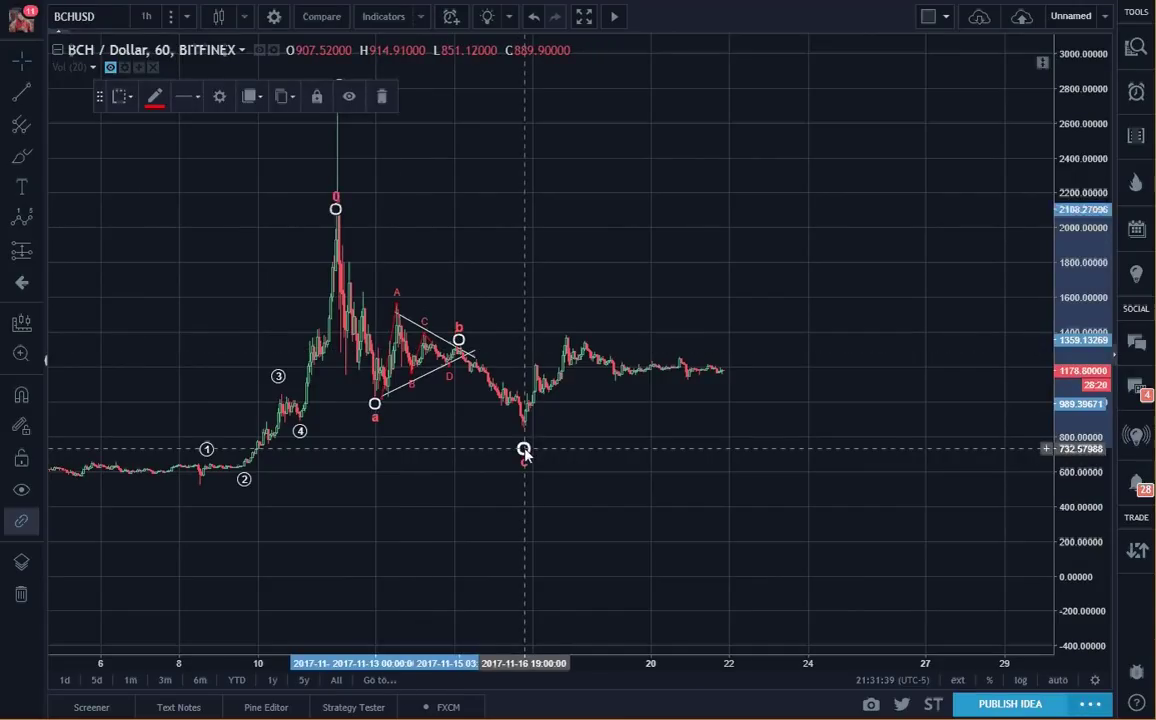
key(Delete)
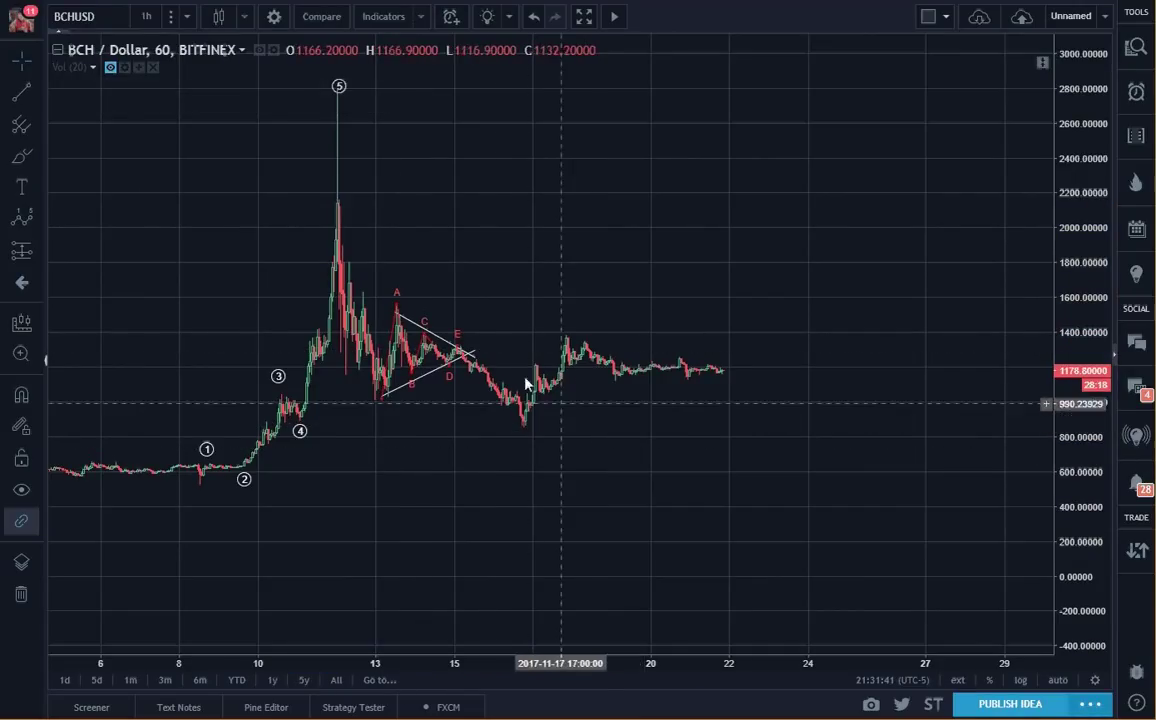
click(457, 335)
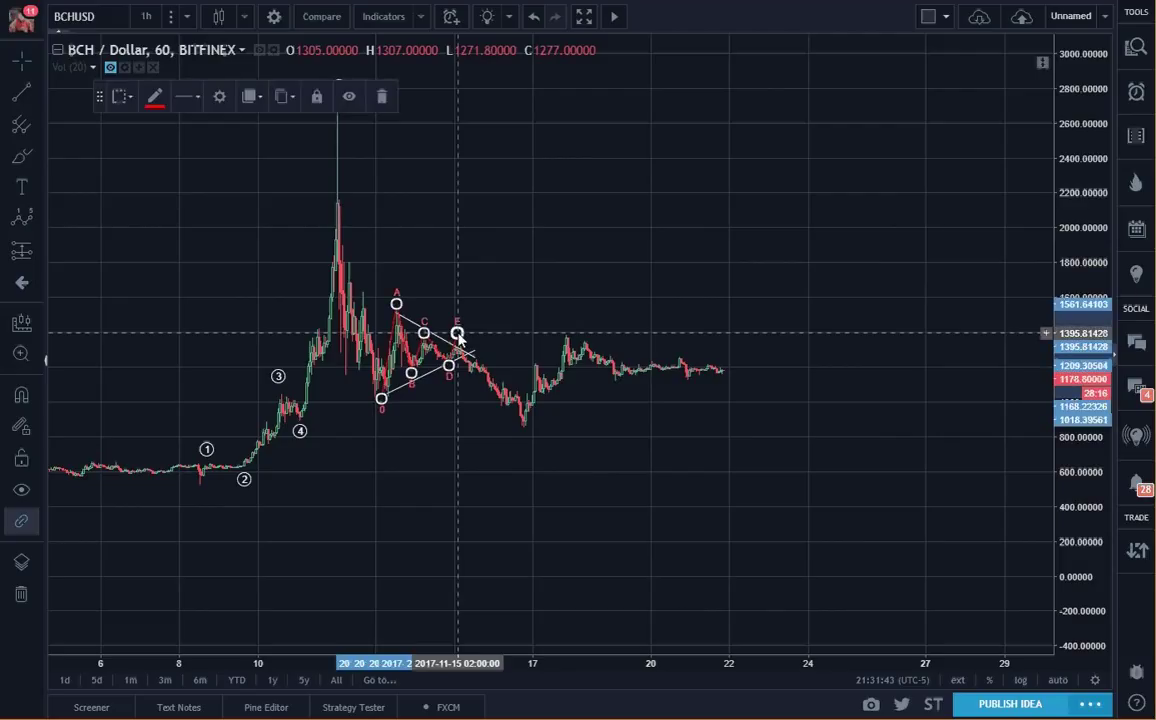
key(Delete)
Delete the two white triangle lines between November 13 and 15.
click(433, 340)
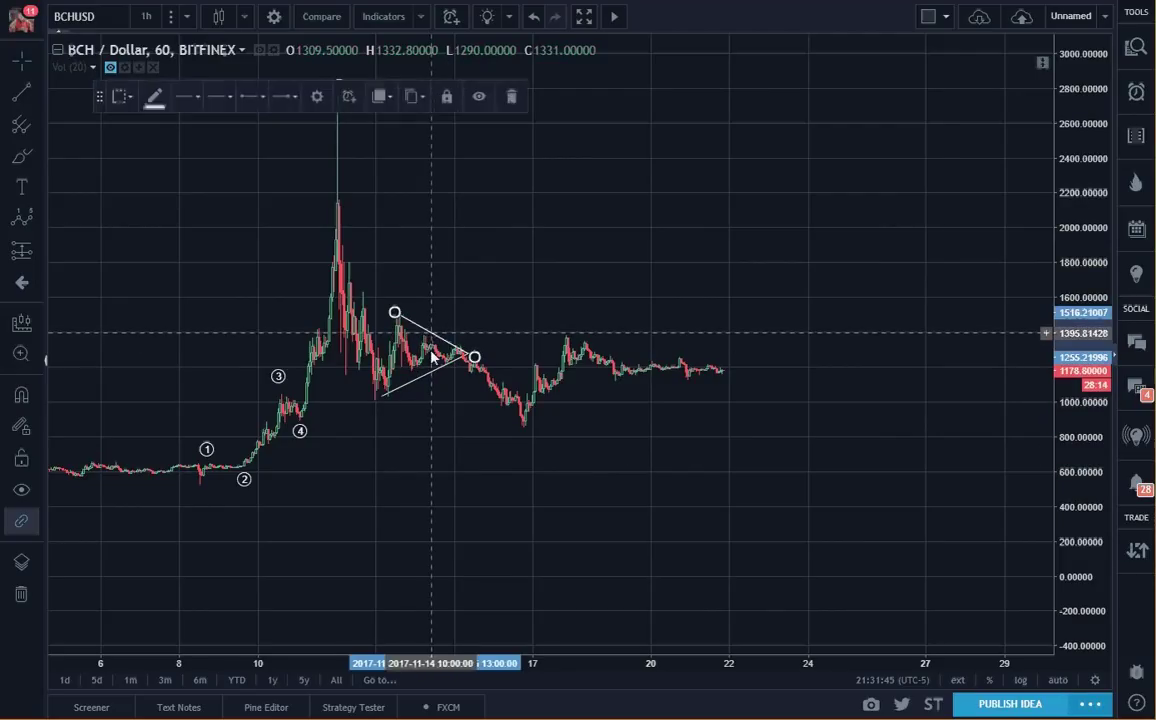
key(Delete)
click(431, 375)
key(Delete)
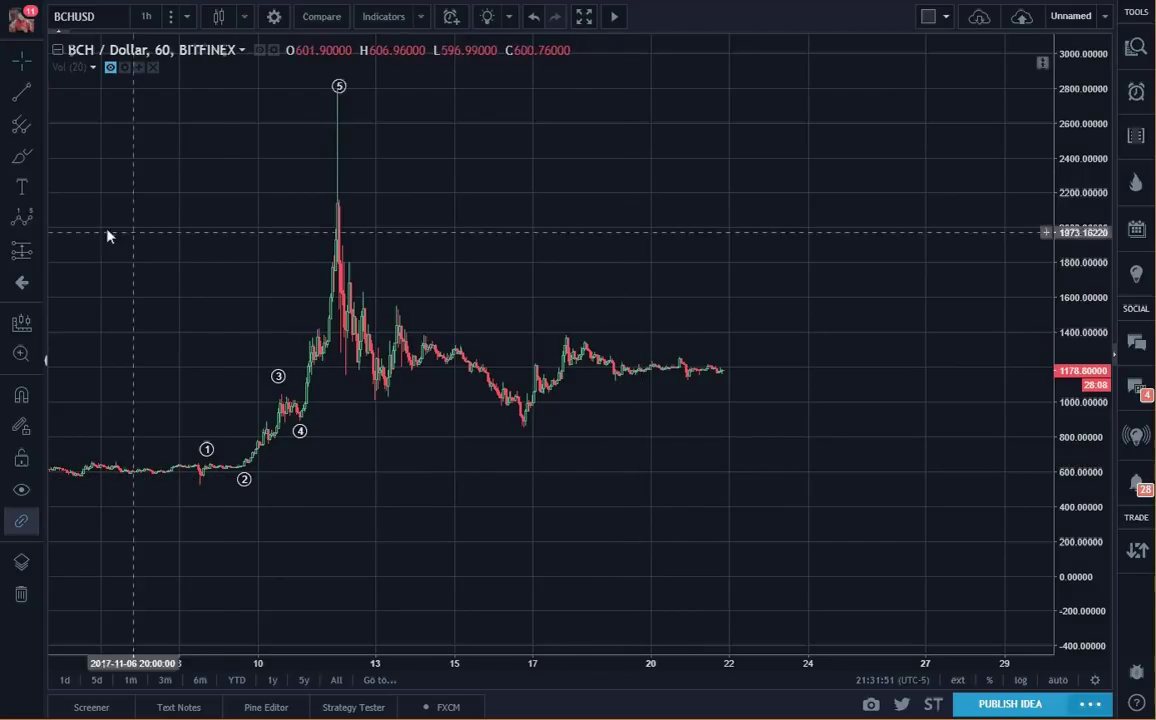
Draw a red Elliott Correction Wave (ABC) from about 2,207, with a at about 804, b at about 1,448 and c at about 625.
click(35, 224)
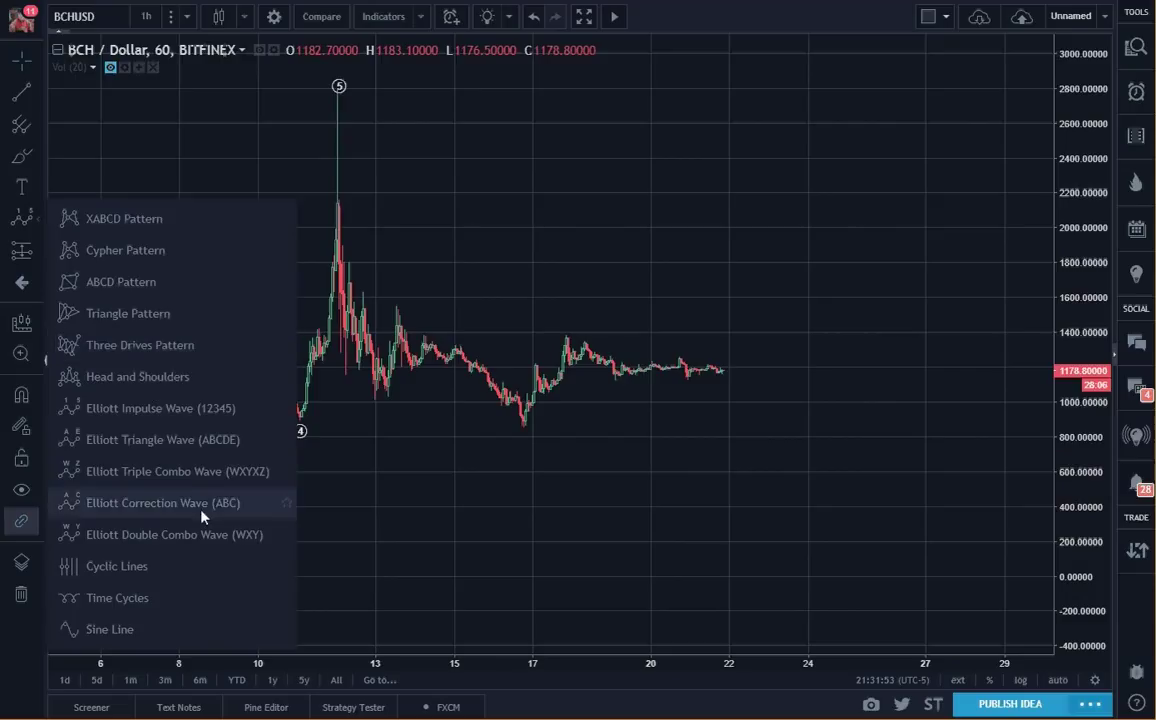
click(181, 460)
click(335, 204)
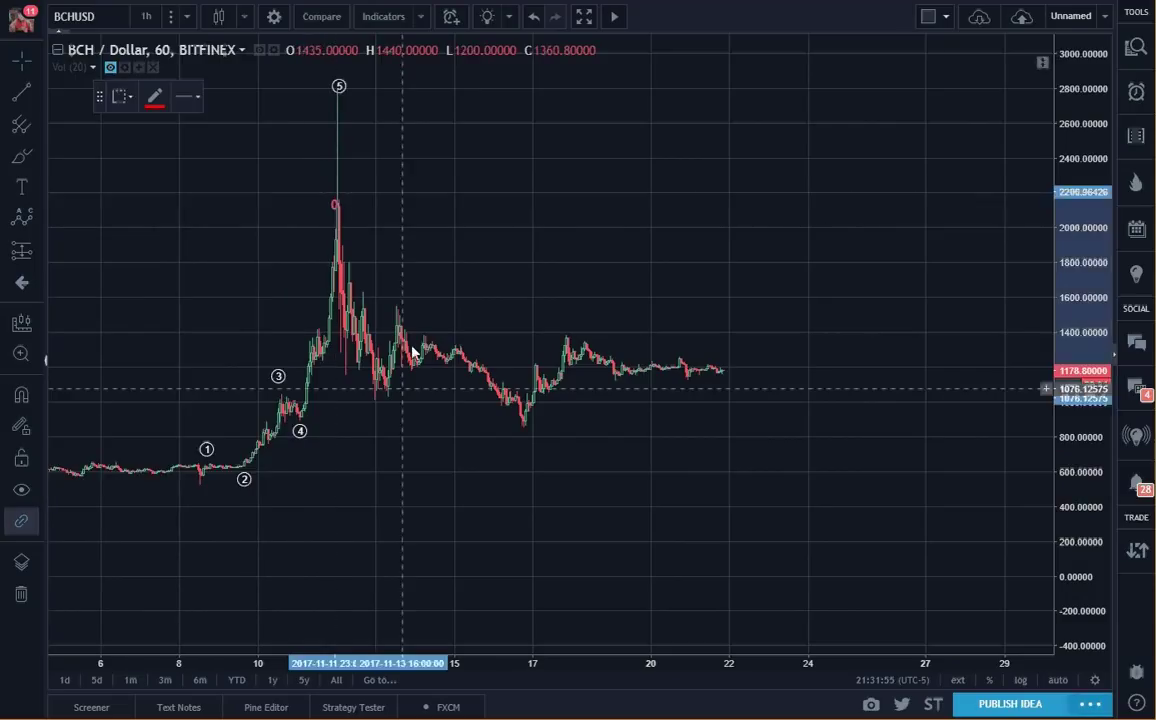
click(522, 440)
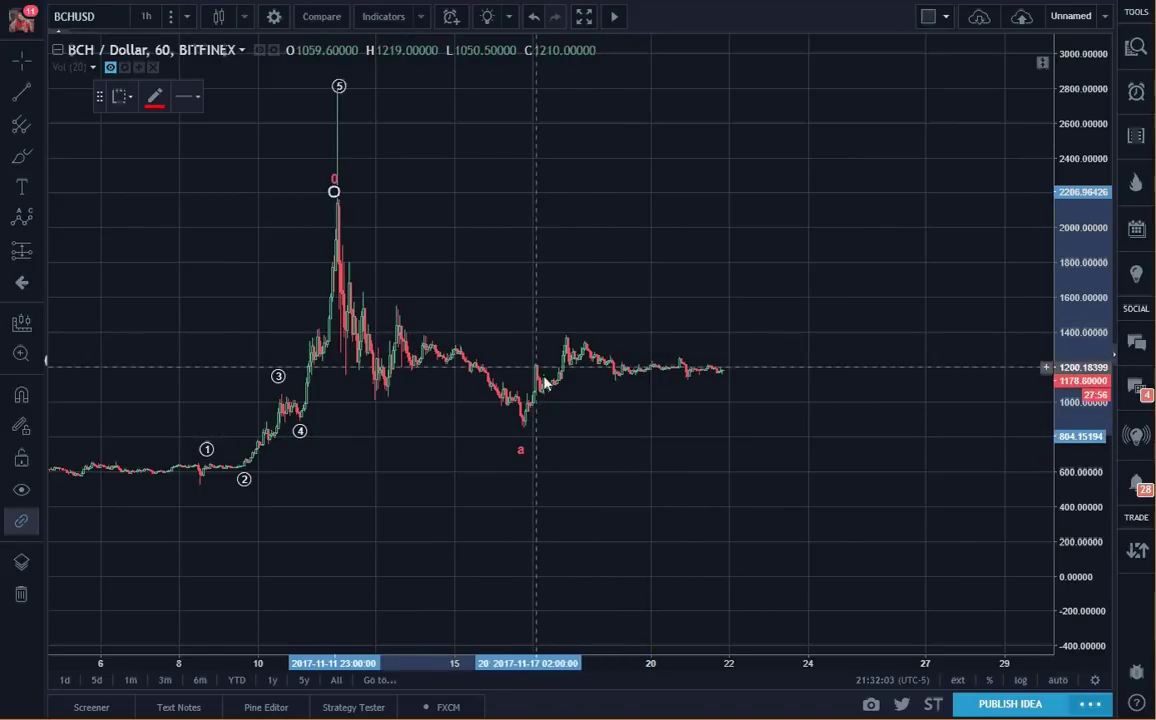
click(570, 328)
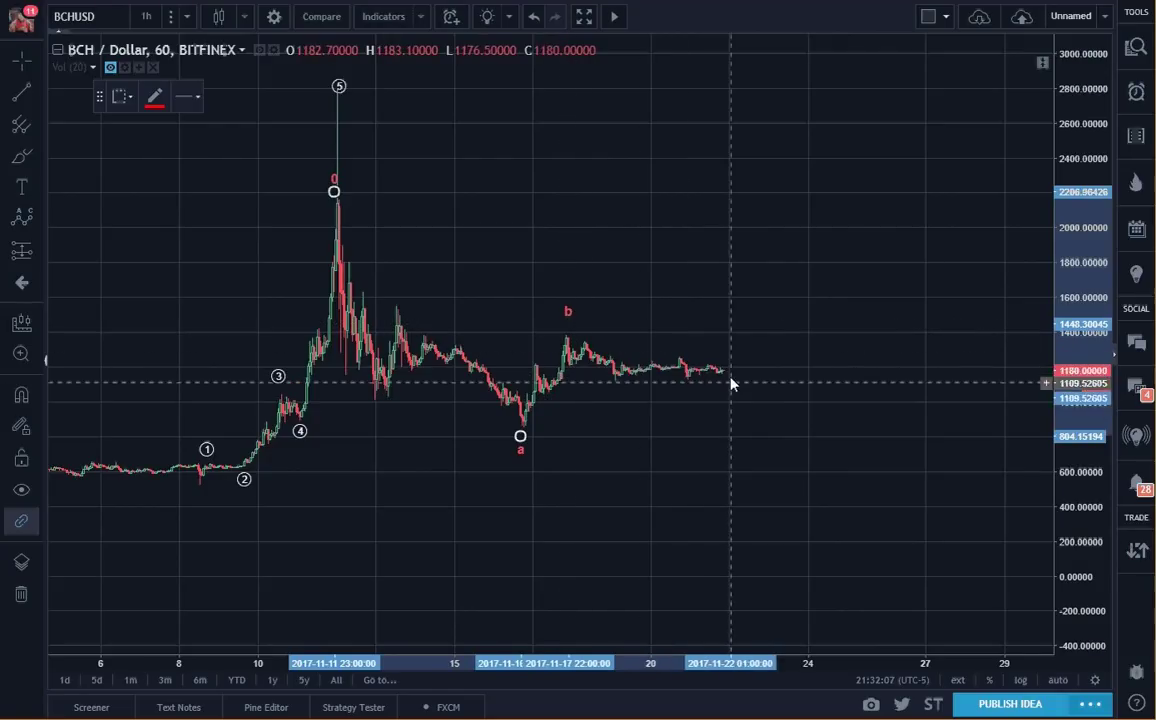
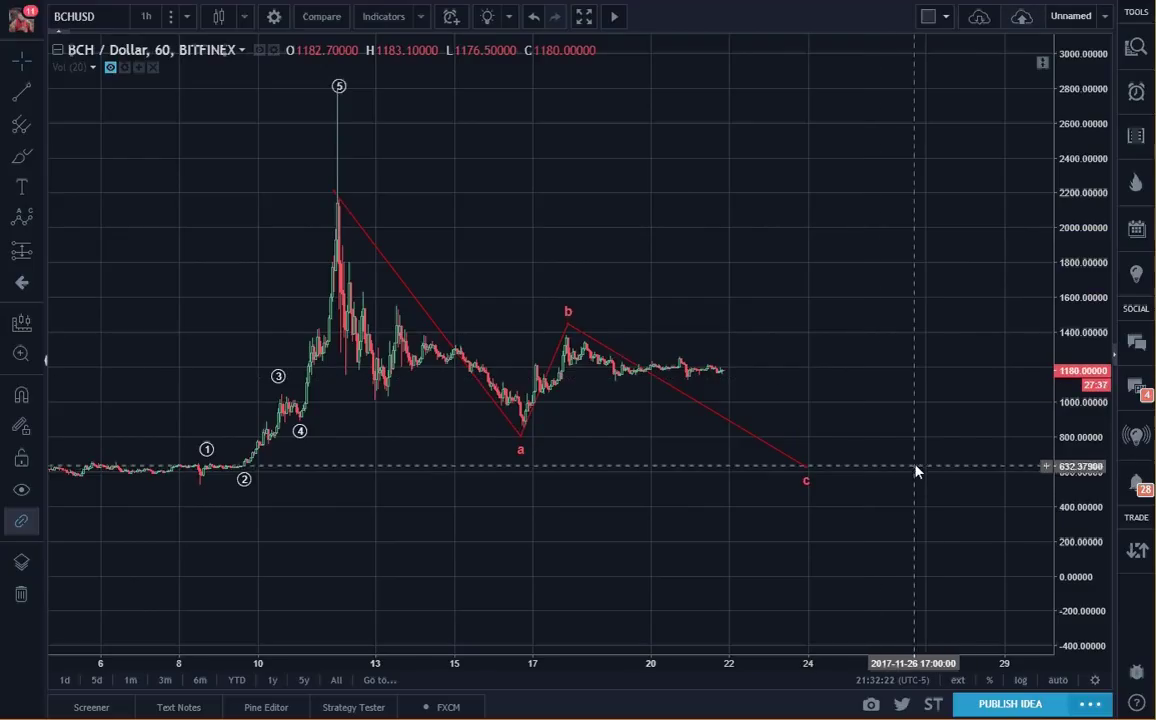
drag(812, 342, 841, 400)
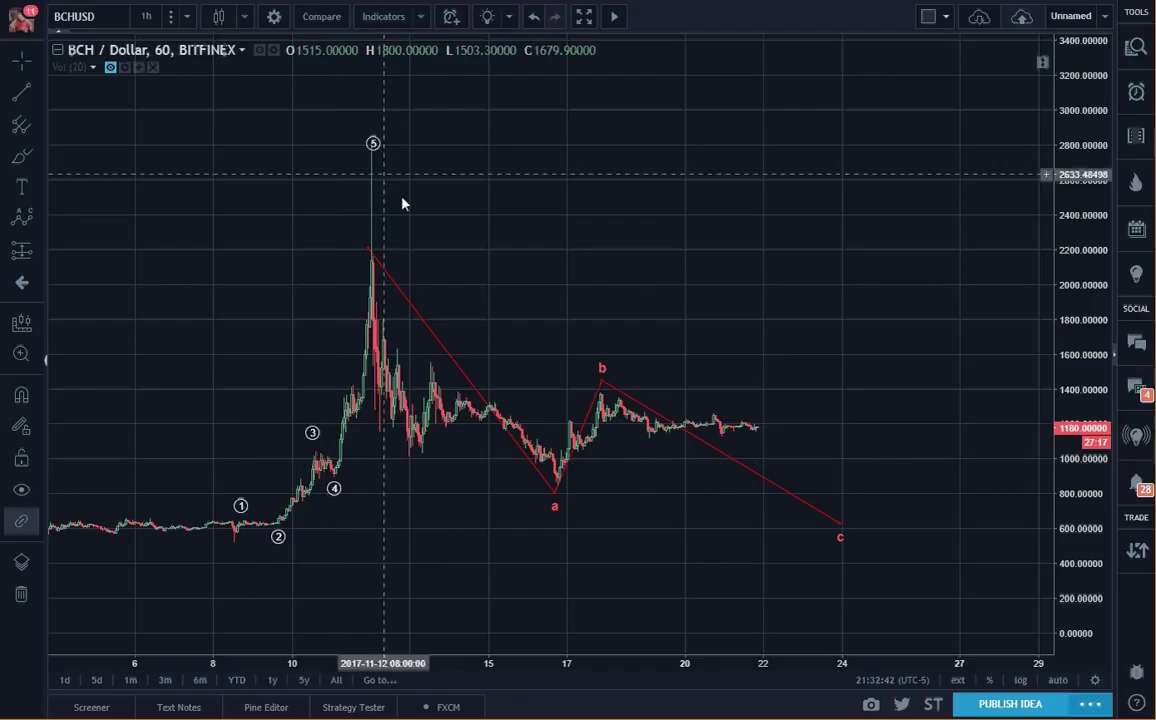
click(278, 535)
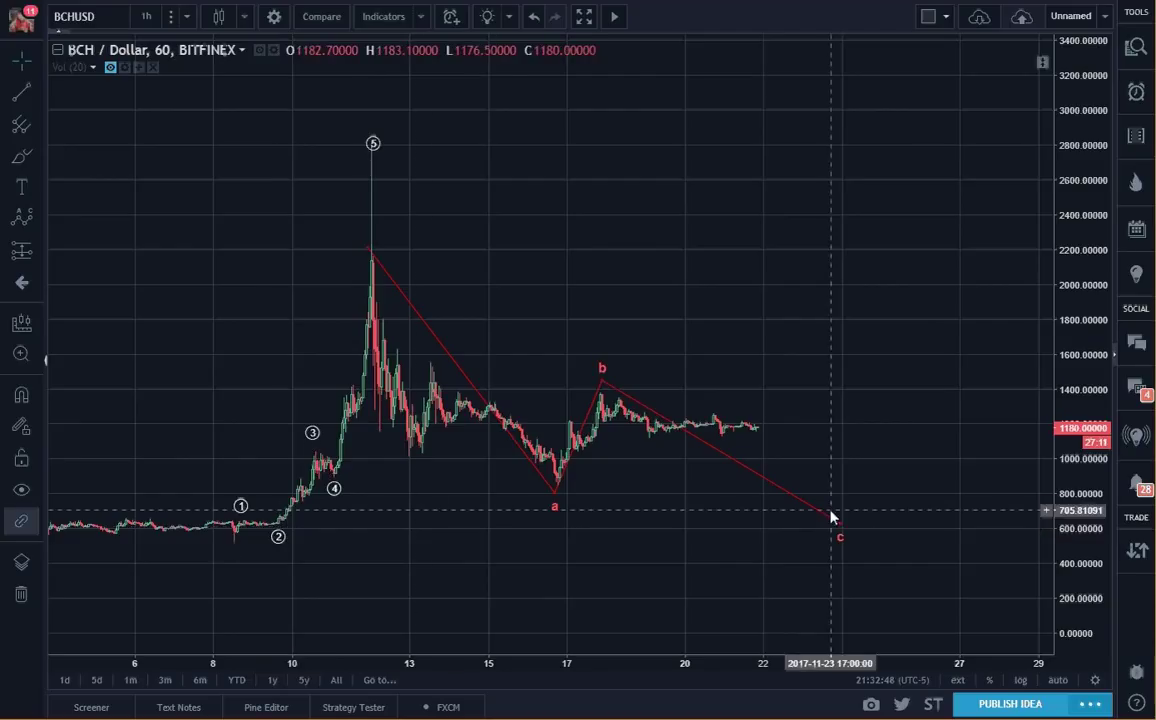
Draw a white Elliott Impulse Wave (12345) from about 606 at point c, with points 1–5 at about 1,183, 863, 2,152, 1,536 and 2,839.
click(887, 532)
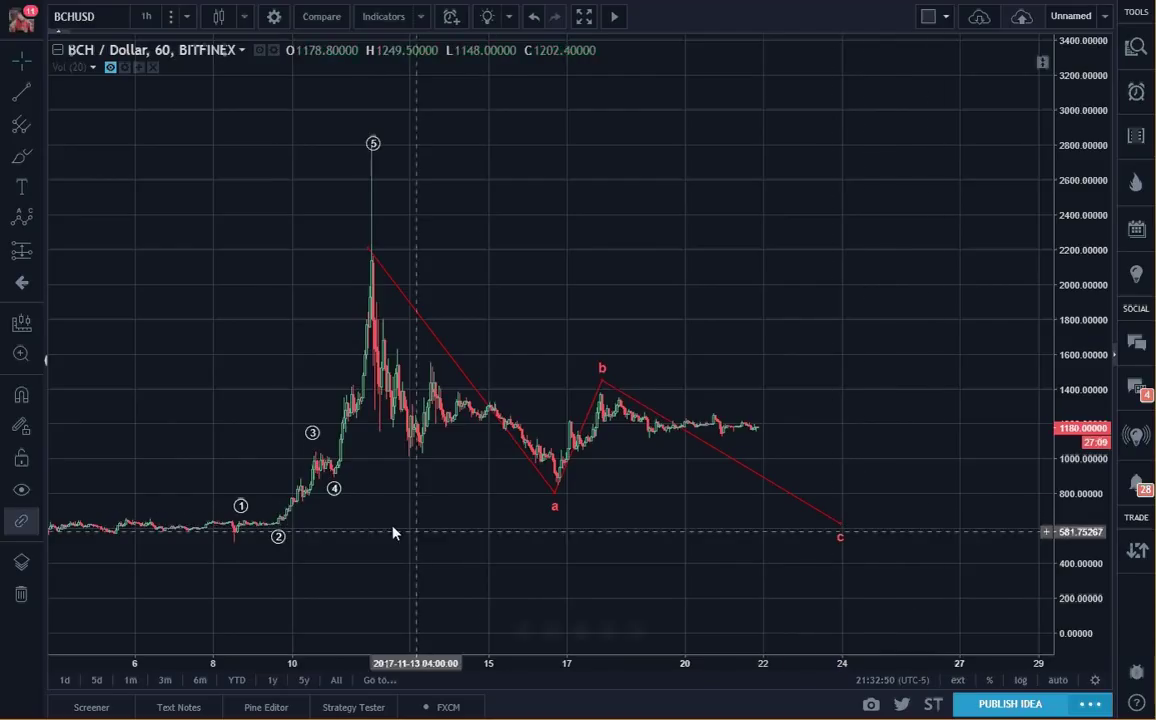
click(41, 224)
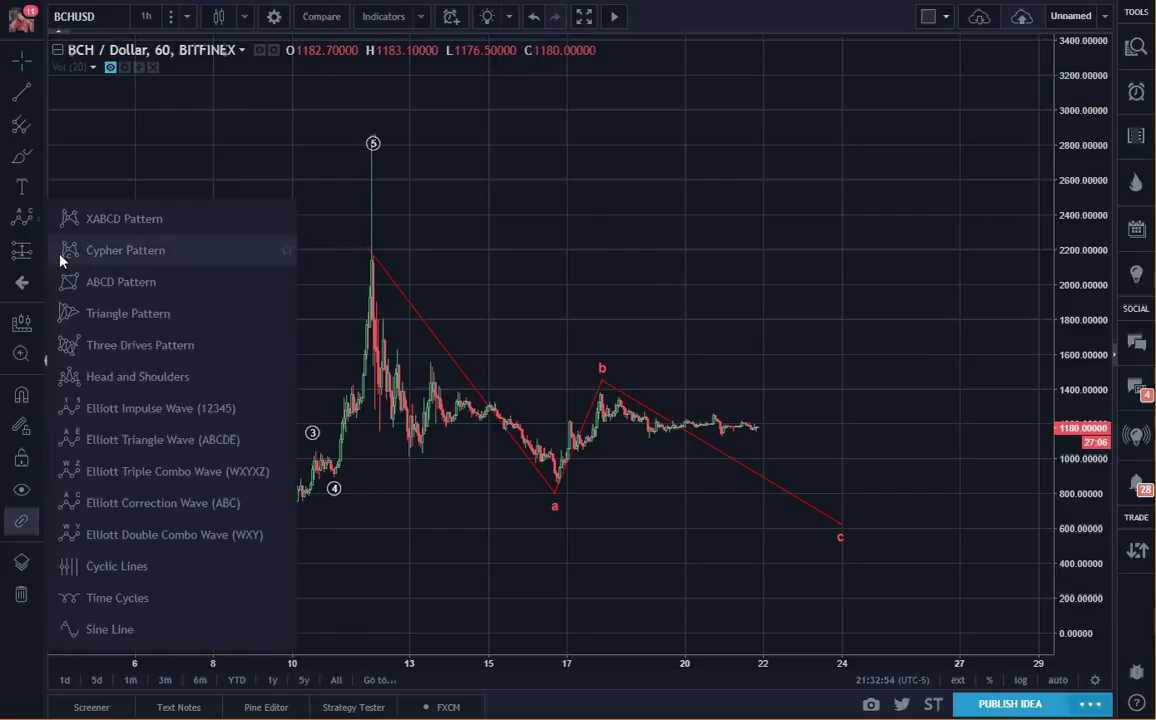
click(115, 405)
click(844, 527)
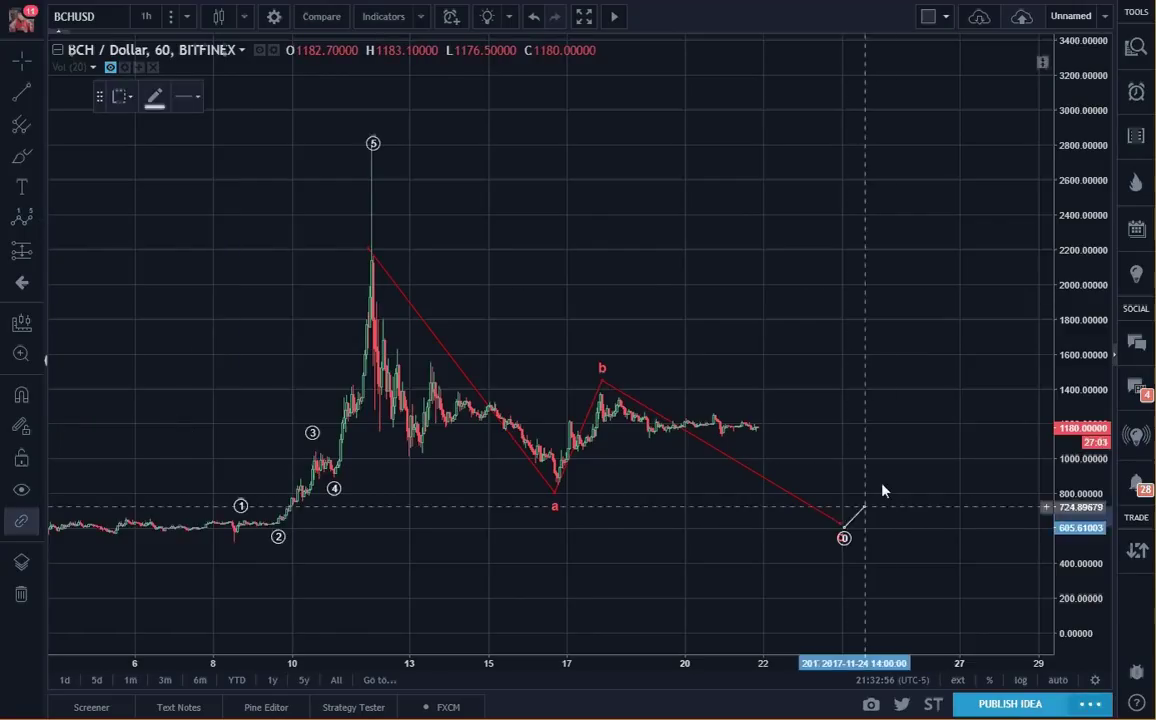
click(886, 428)
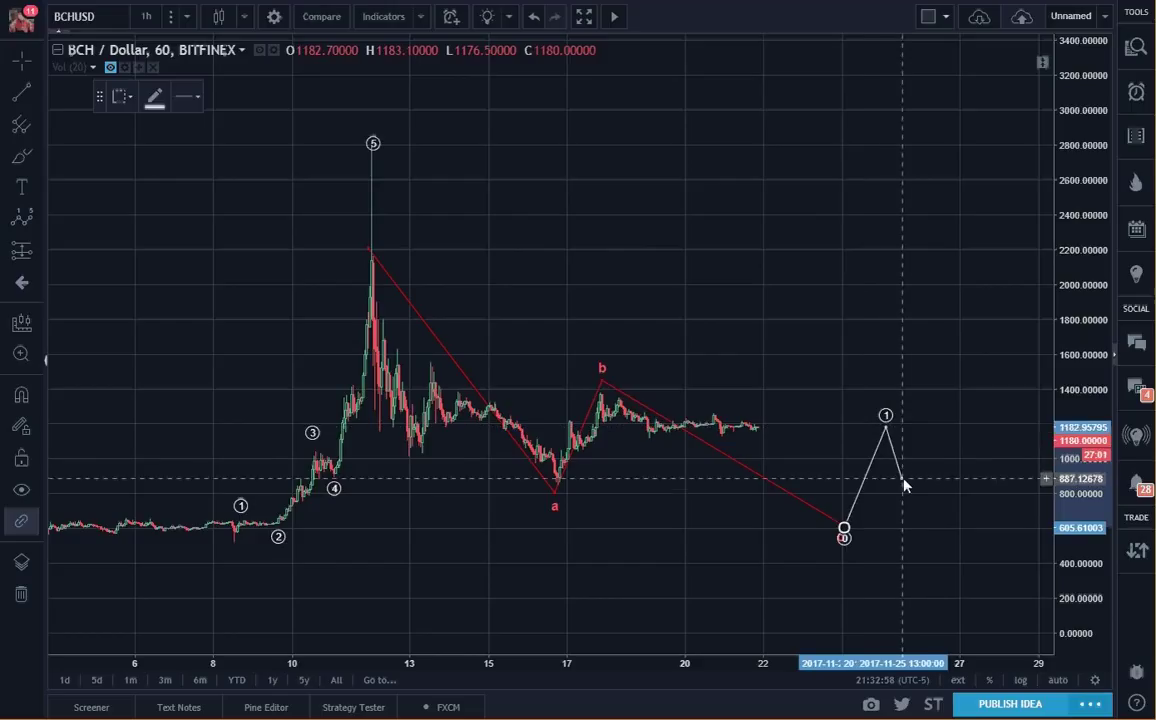
click(901, 483)
click(957, 258)
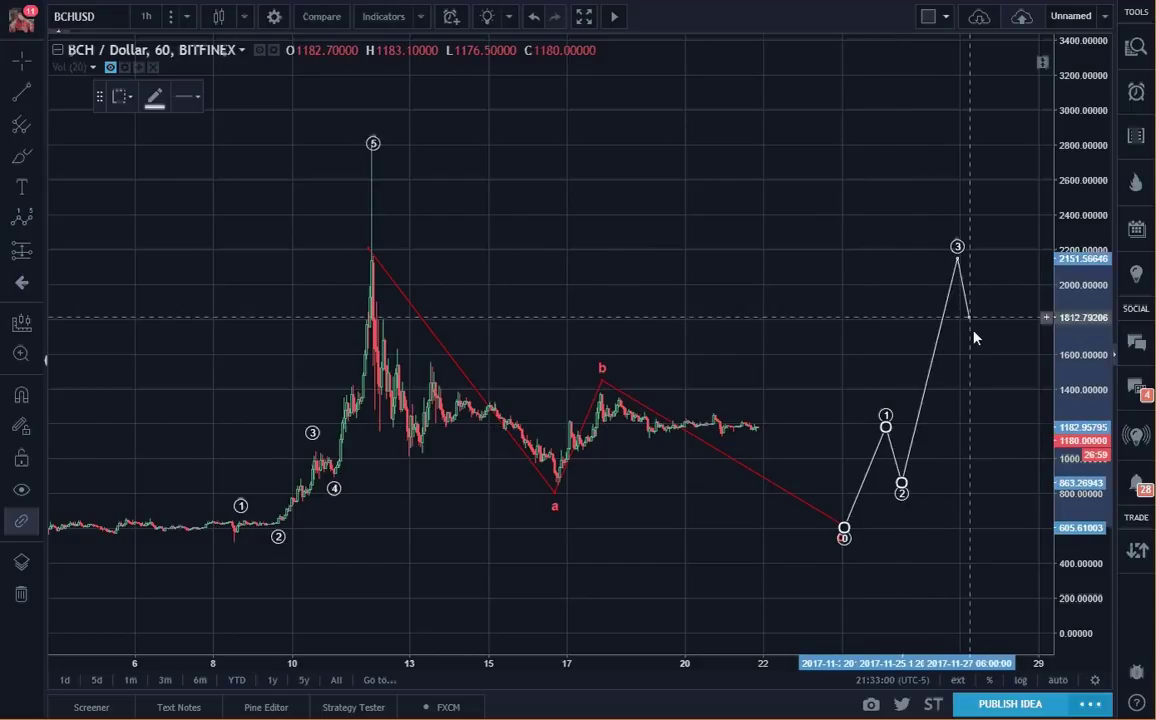
click(983, 363)
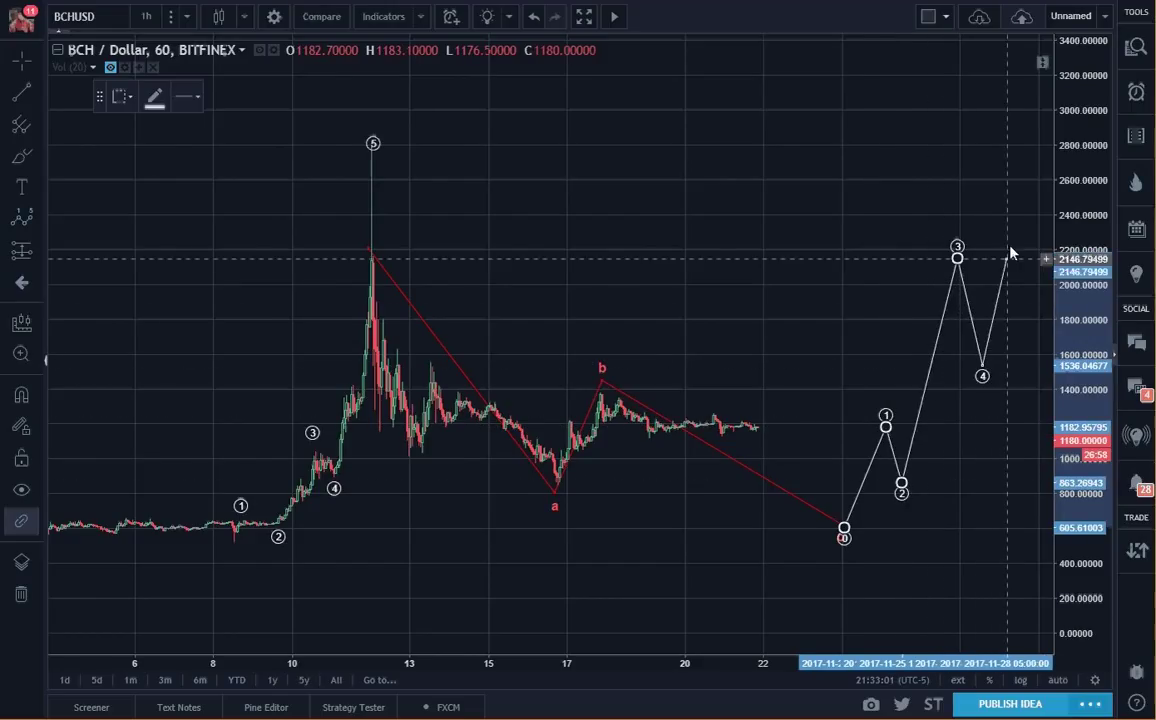
click(1038, 138)
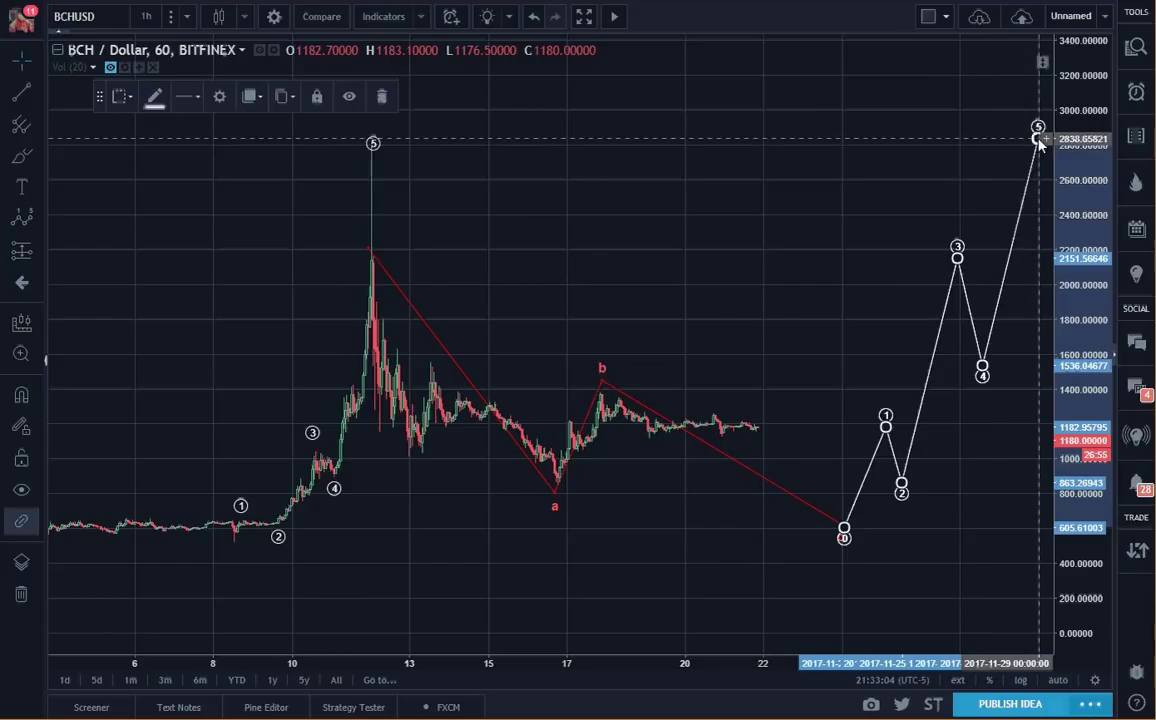
Move points 3 and 4 of the circled wave count before the November 12 peak to about 1,438 and 1,219.
drag(840, 425, 815, 426)
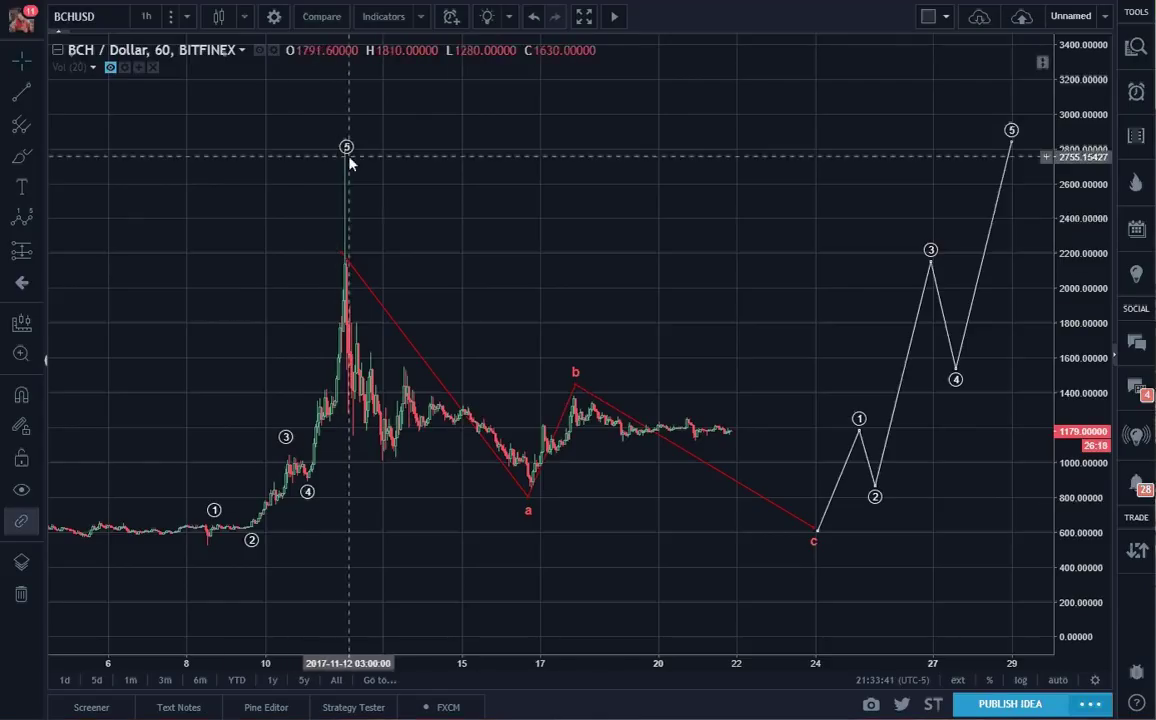
mouse_move(290, 465)
mouse_down()
mouse_move(309, 480)
mouse_move(341, 432)
mouse_up()
click(359, 405)
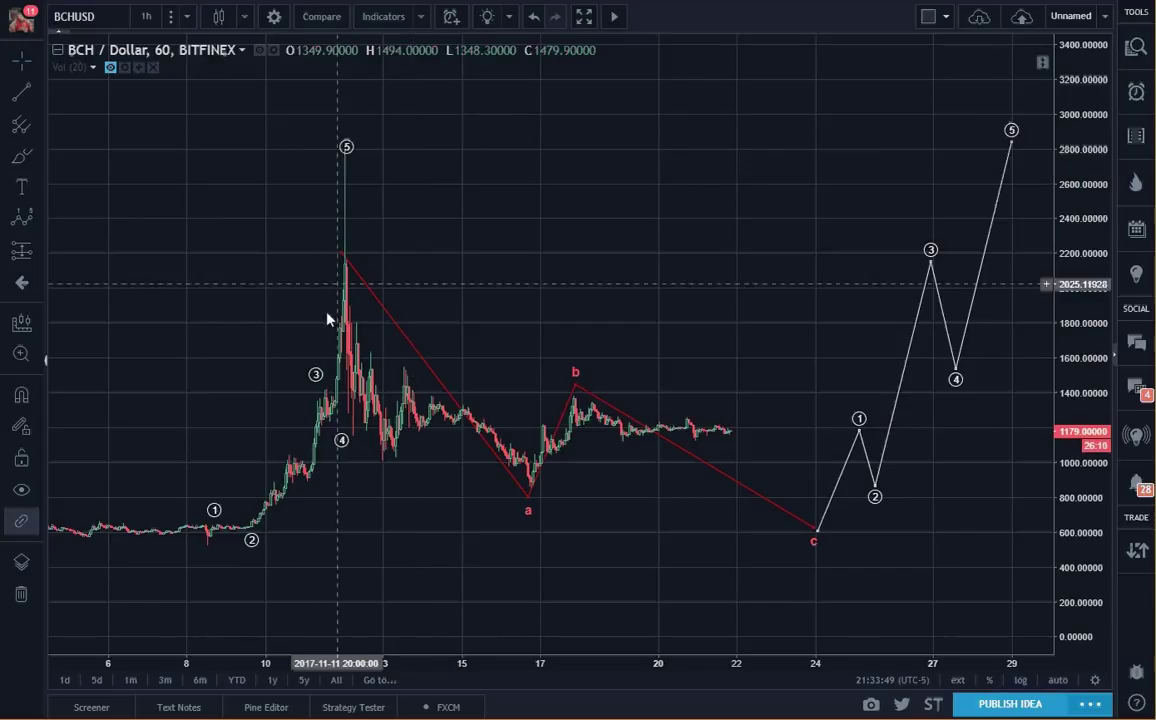
click(337, 432)
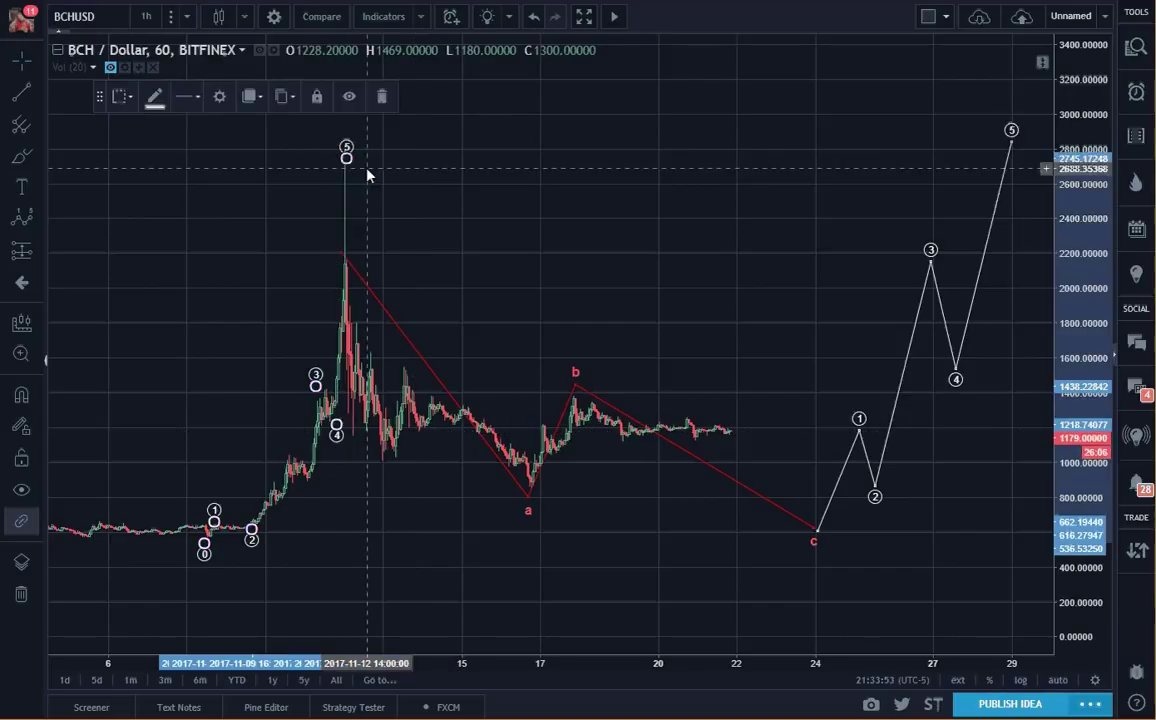
click(434, 188)
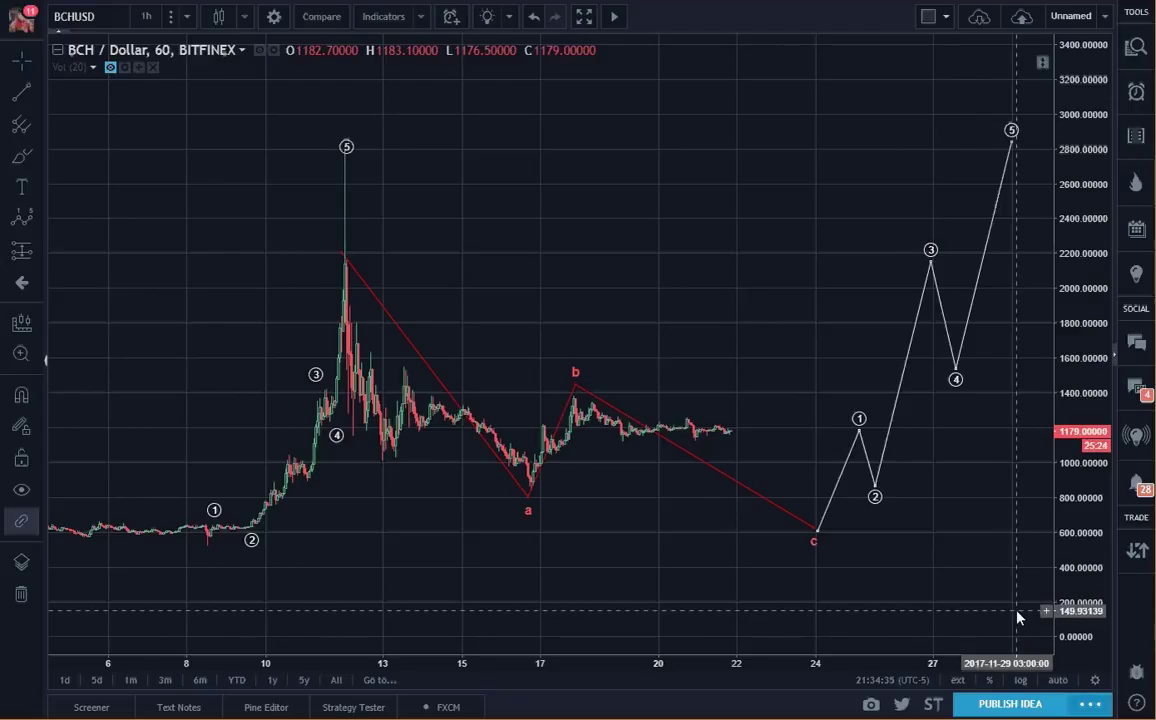
Delete the red a–b–c correction wave and the white projected 1–5 impulse wave.
click(710, 471)
key(Delete)
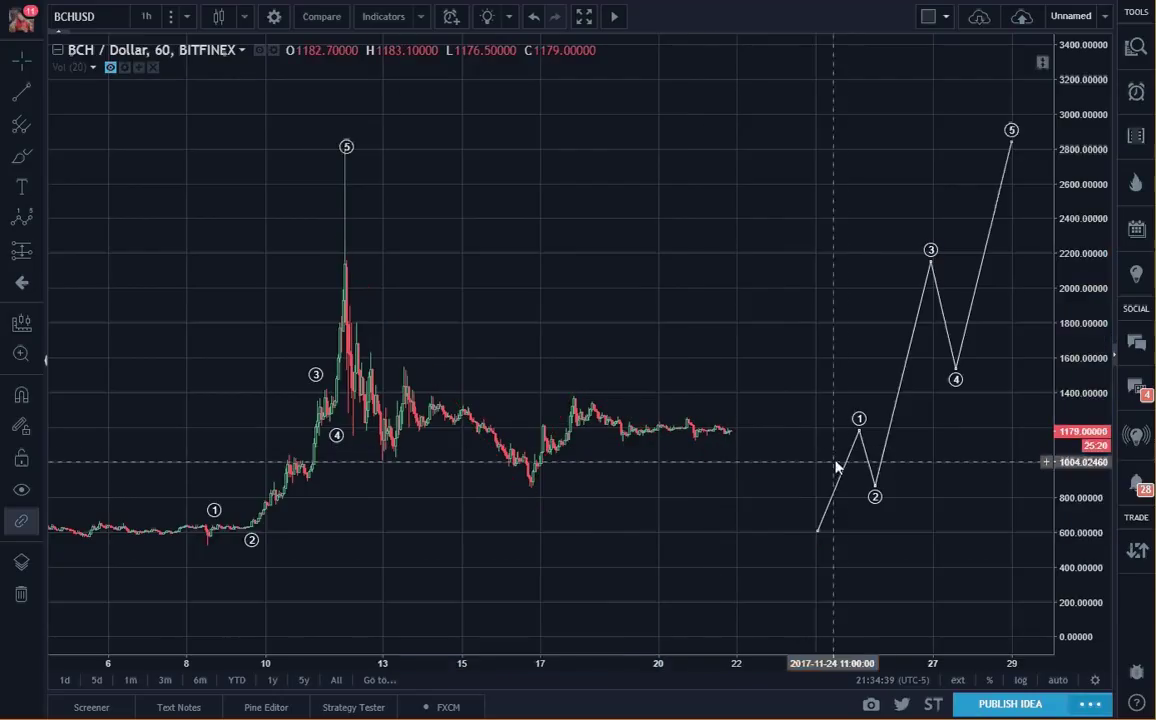
click(842, 462)
key(Delete)
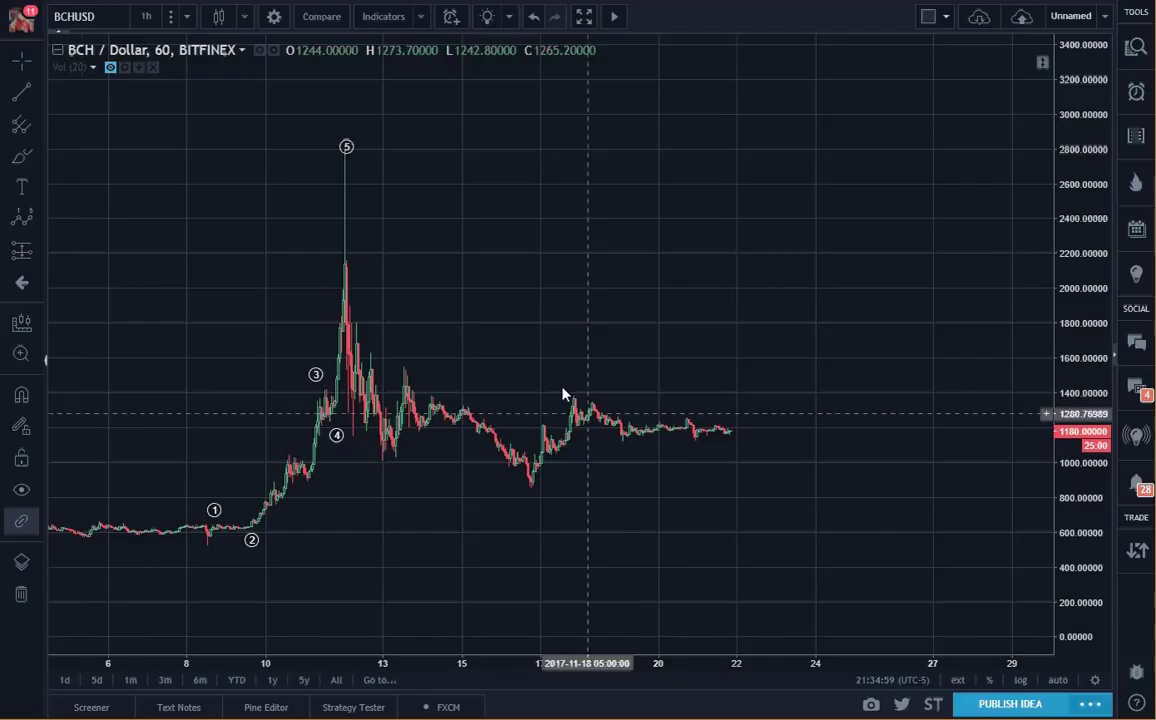
Draw two converging purple trend lines around the November 17–22 consolidation, from about 1,419 to 1,161 and from about 1,023 to 1,181.
click(21, 92)
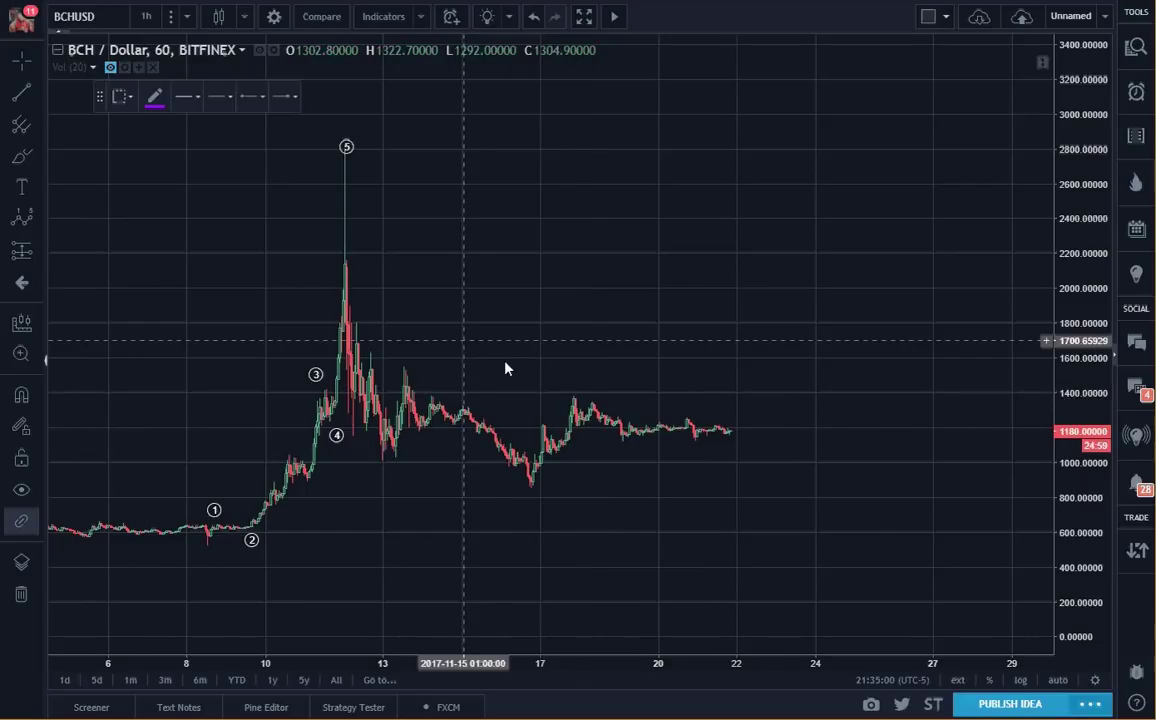
click(568, 389)
click(756, 434)
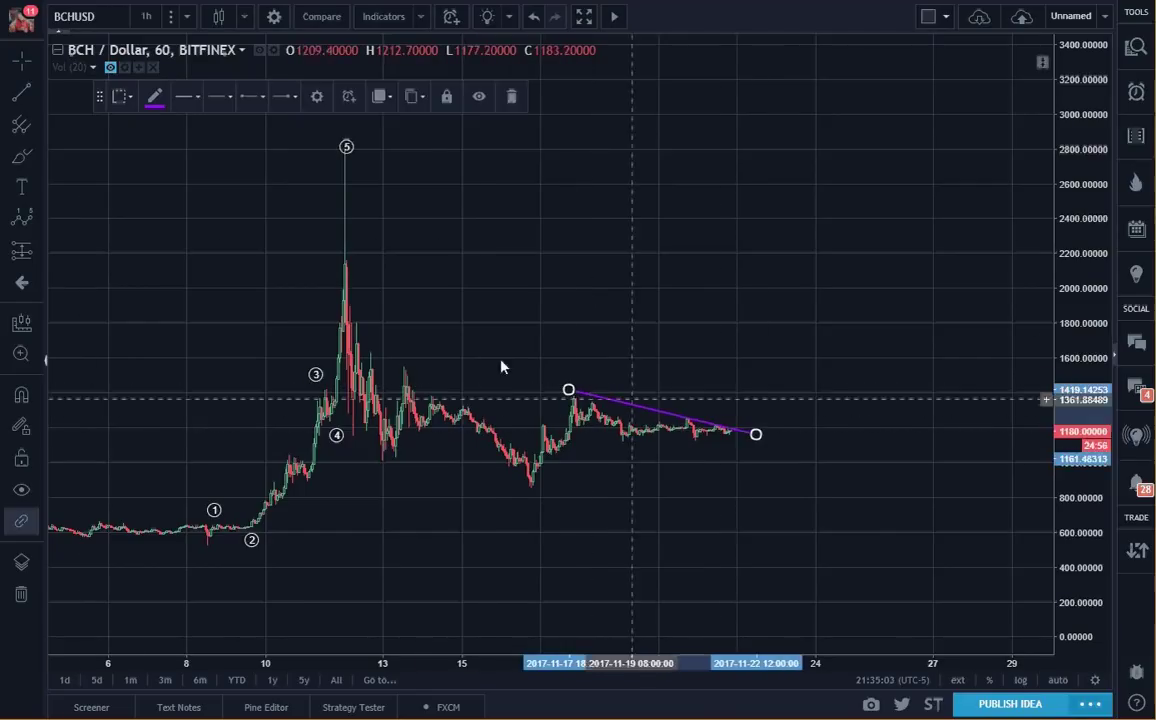
click(22, 93)
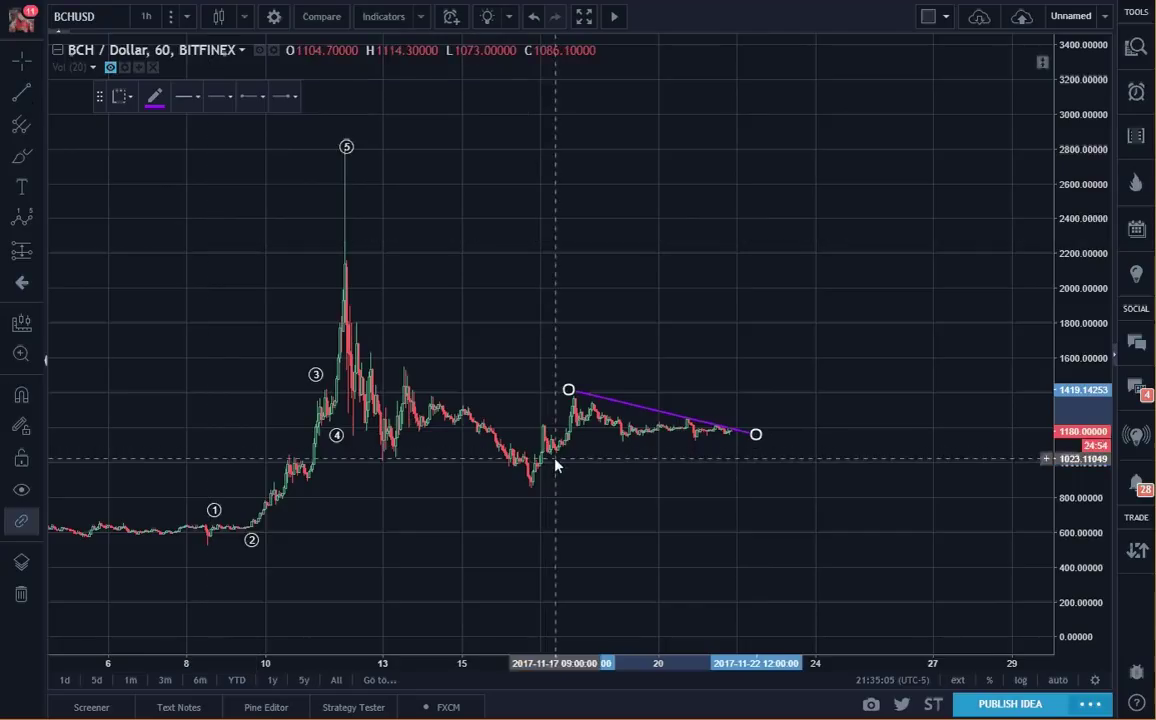
click(554, 458)
click(753, 432)
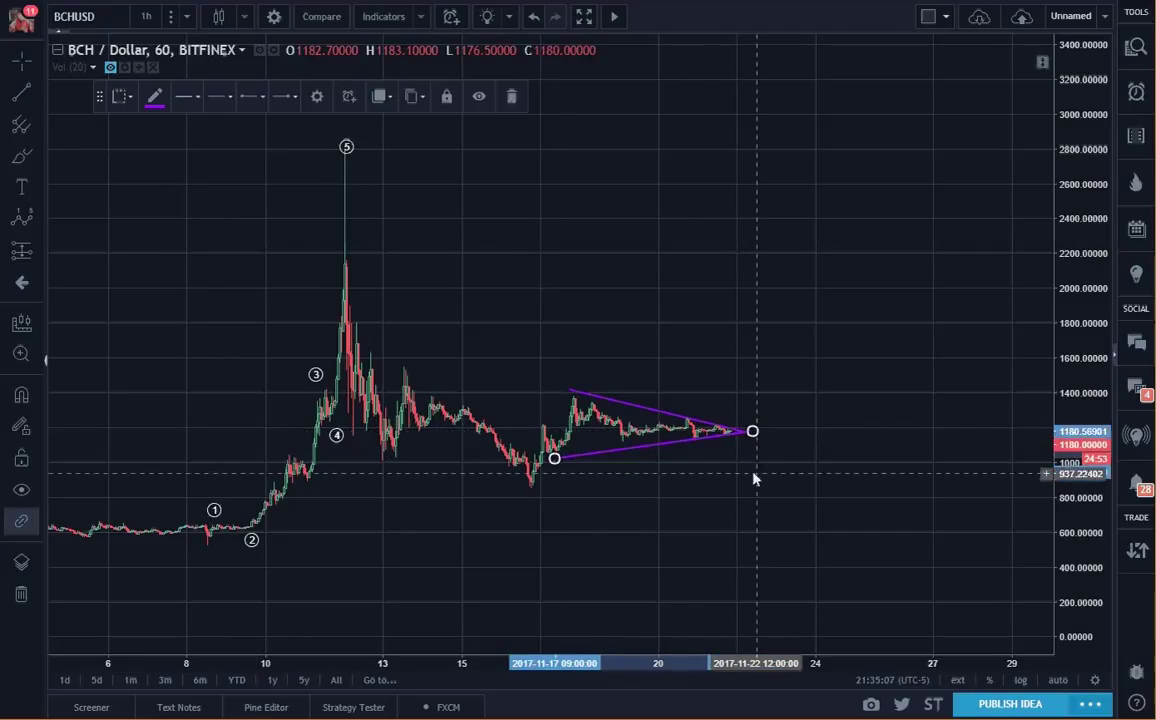
click(806, 316)
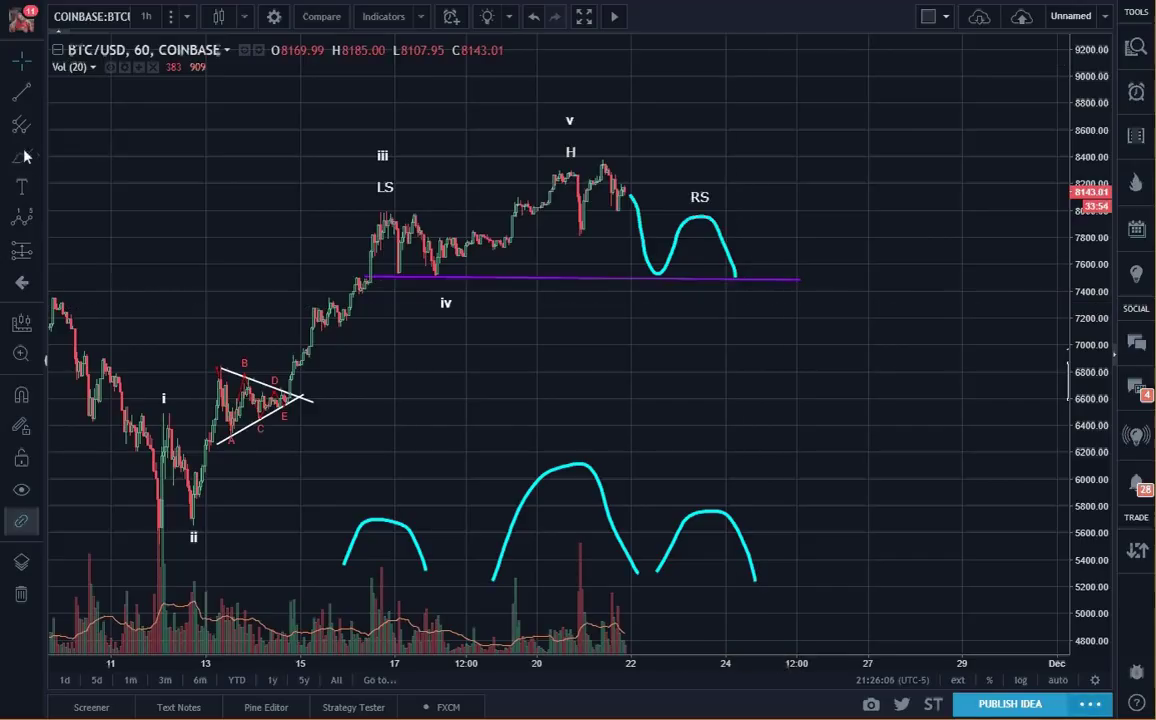
Brush a cyan line on the BTC/USD chart from the right shoulder's end at the purple neckline down to about 6,340.
click(22, 157)
drag(735, 276, 792, 439)
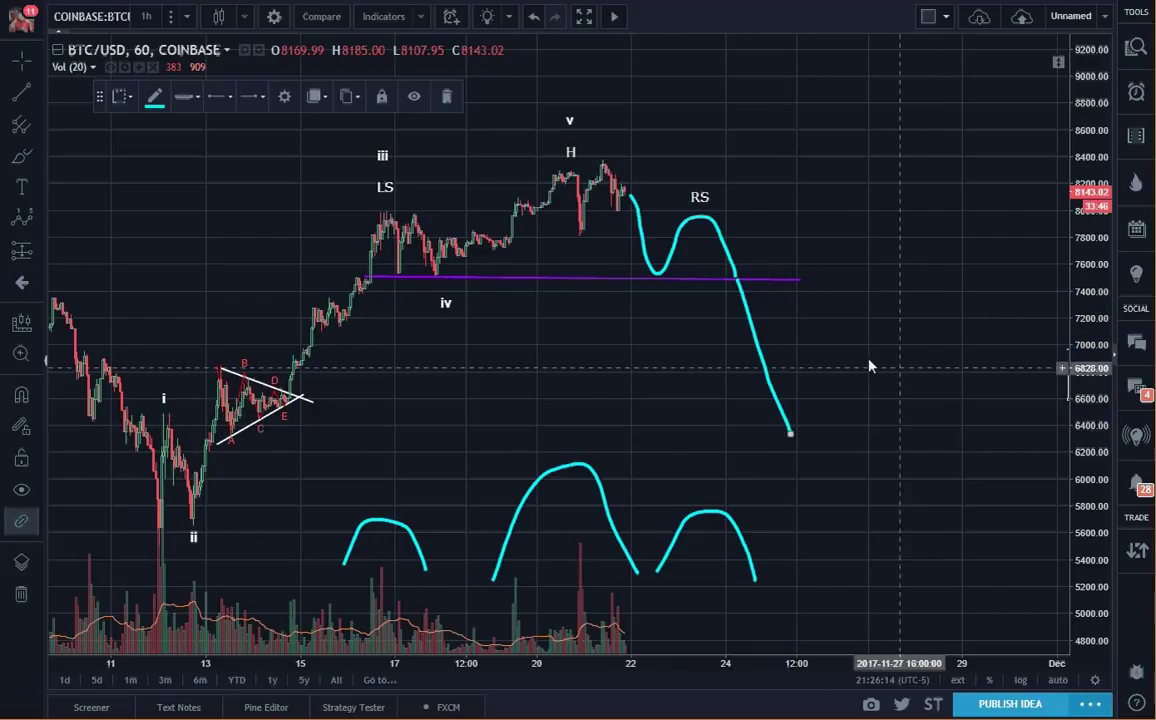
Brush a white vertical line from the November 21 high down to about 6,570 and delete it.
click(155, 98)
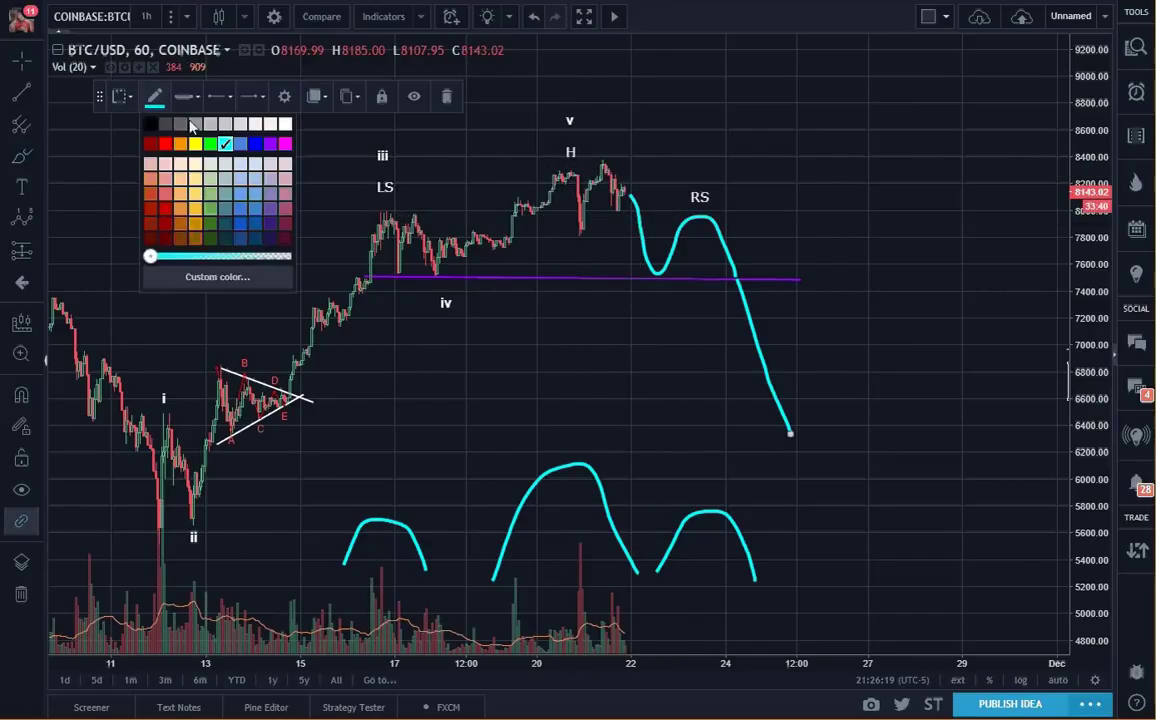
click(286, 123)
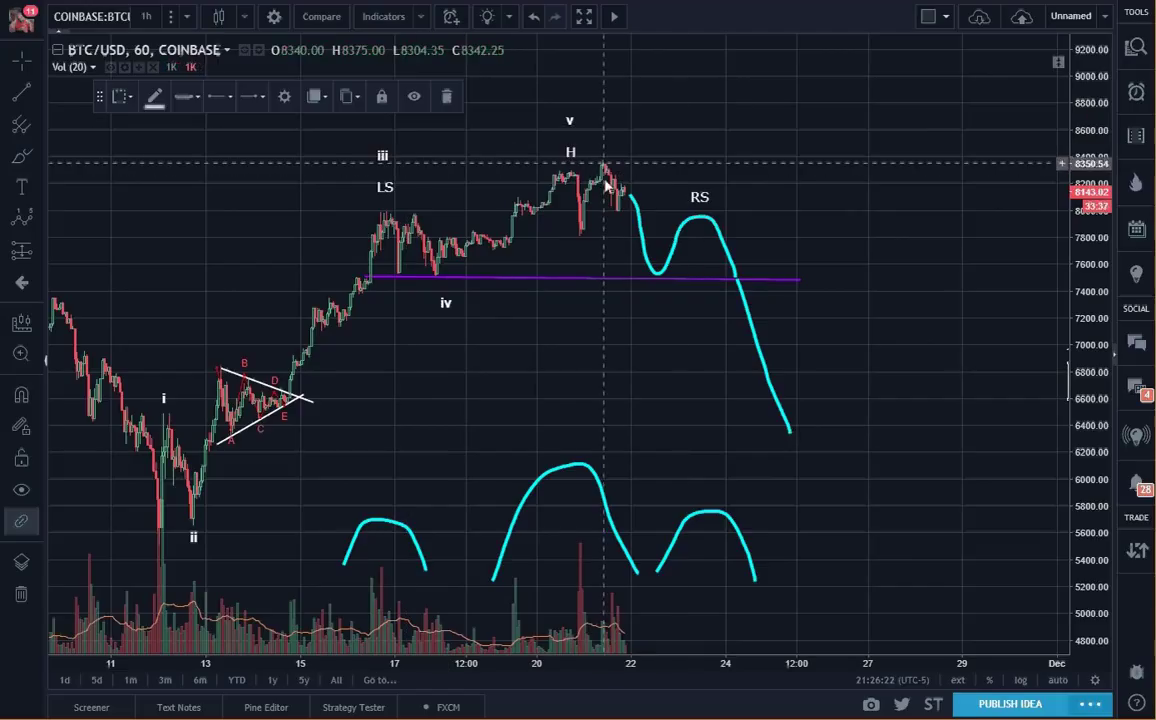
drag(604, 168, 603, 407)
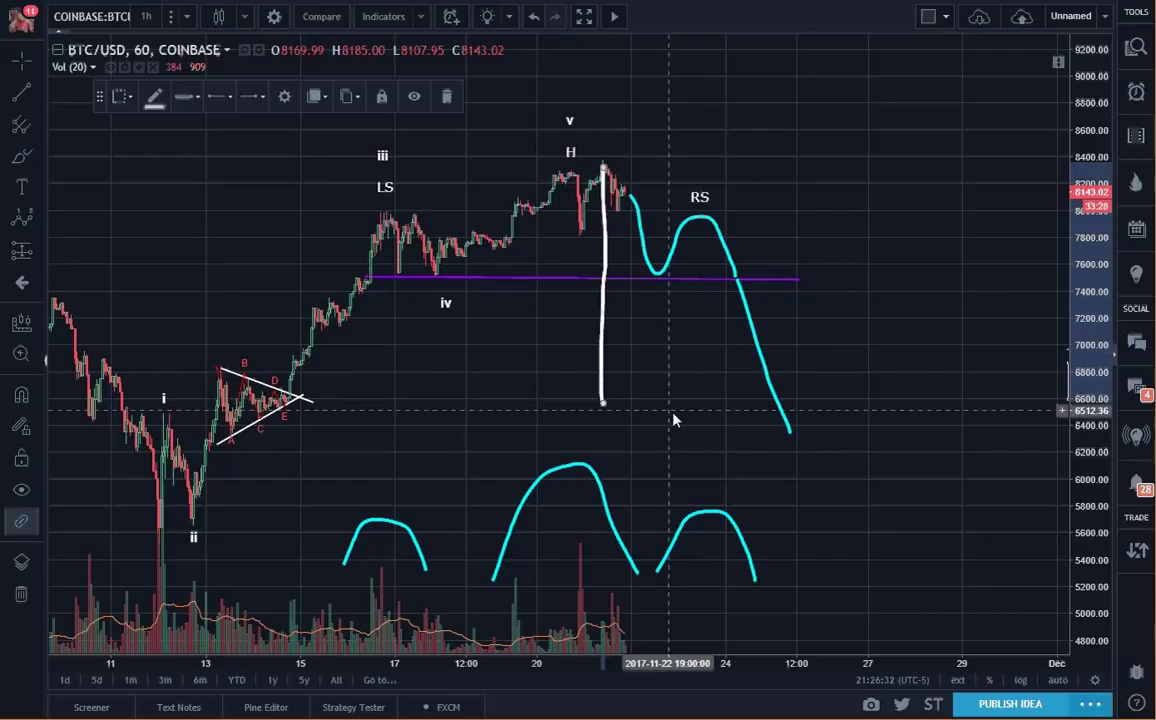
key(Delete)
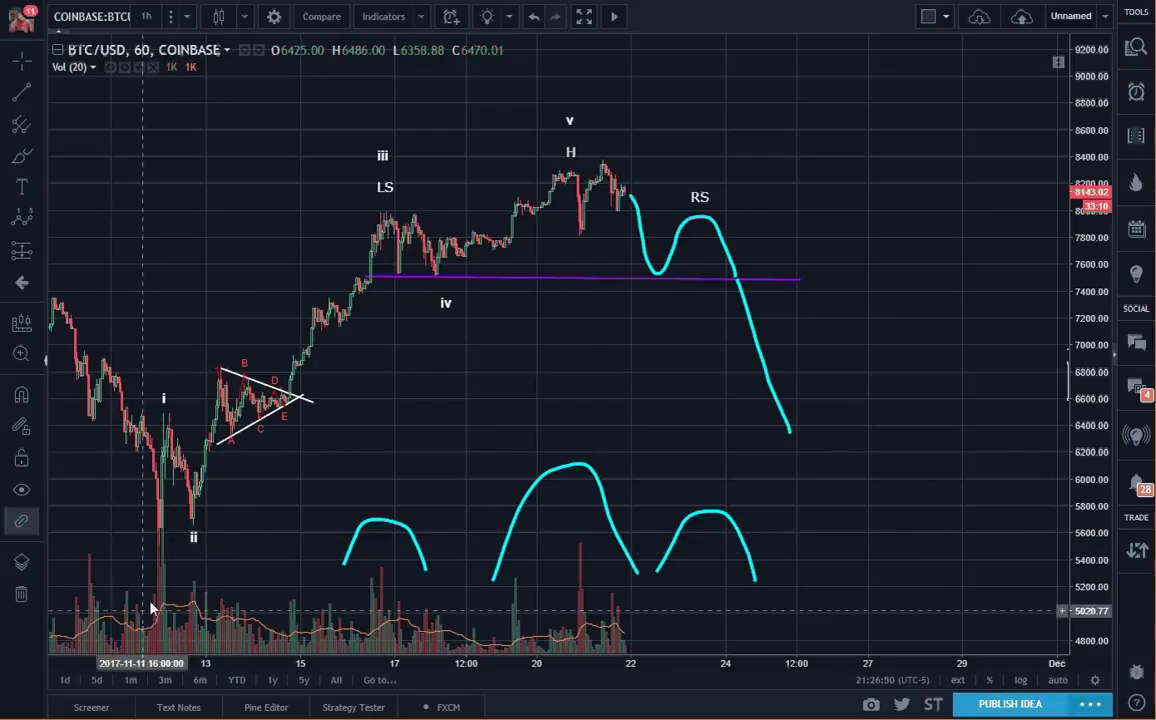
drag(295, 507, 303, 462)
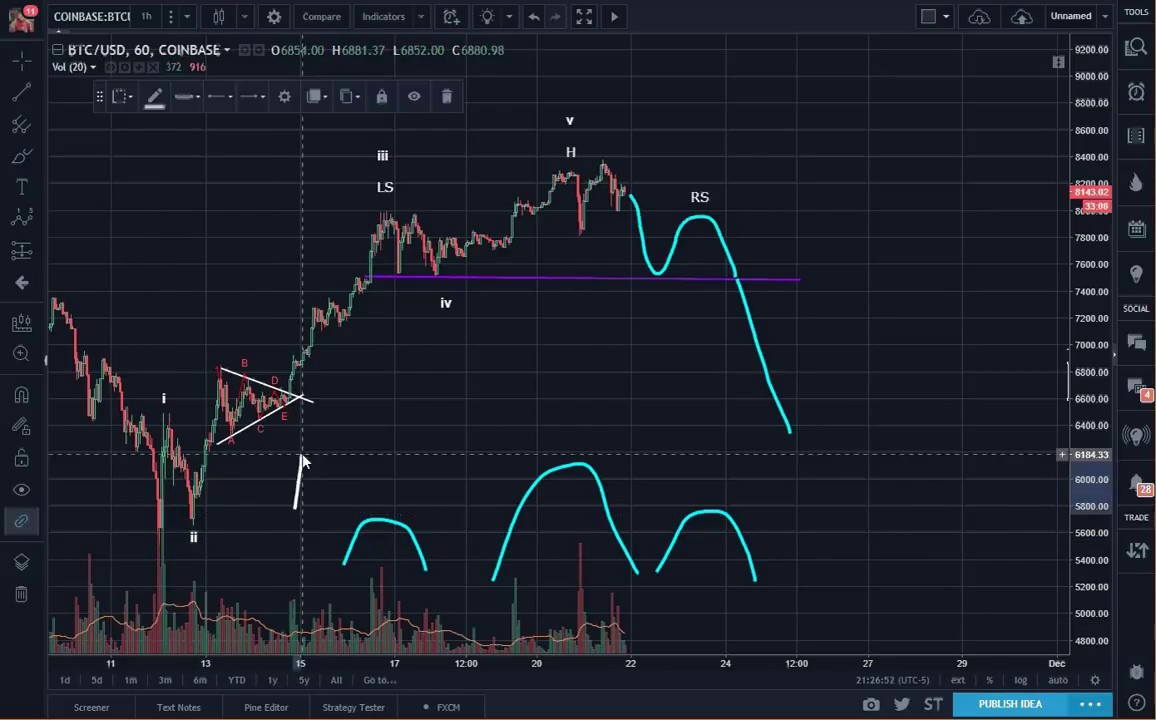
click(447, 96)
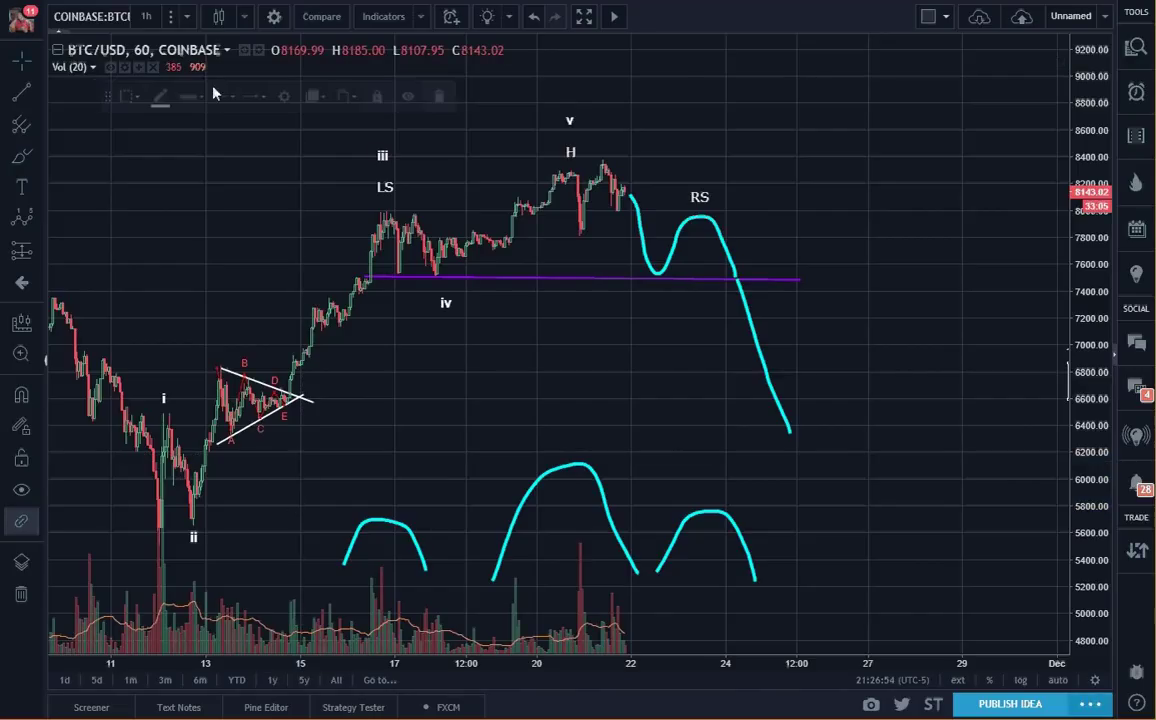
click(30, 66)
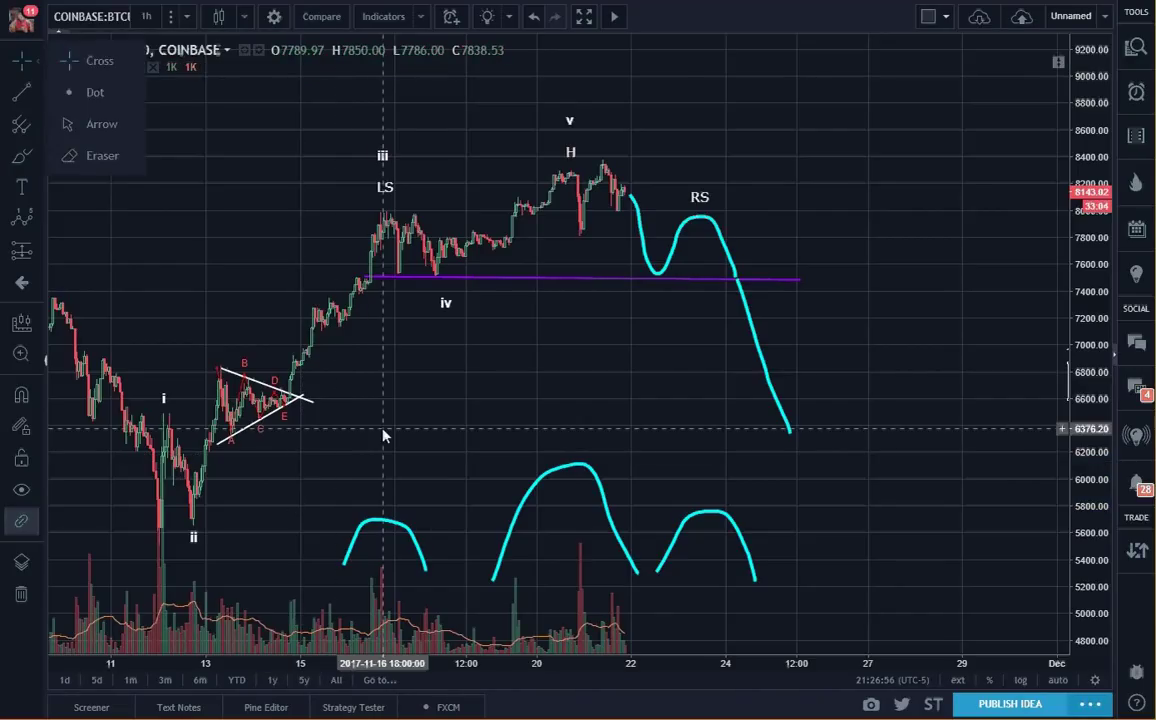
click(382, 432)
drag(382, 432, 400, 361)
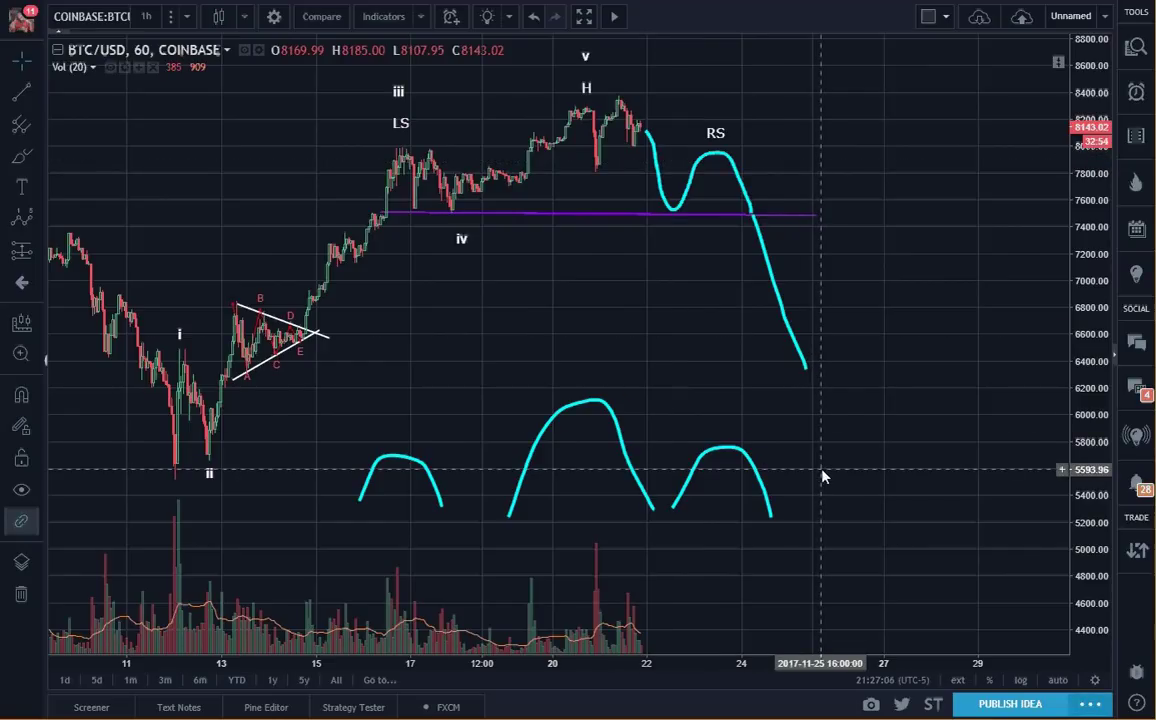
mouse_move(934, 310)
mouse_down()
mouse_move(895, 346)
mouse_move(898, 390)
mouse_up()
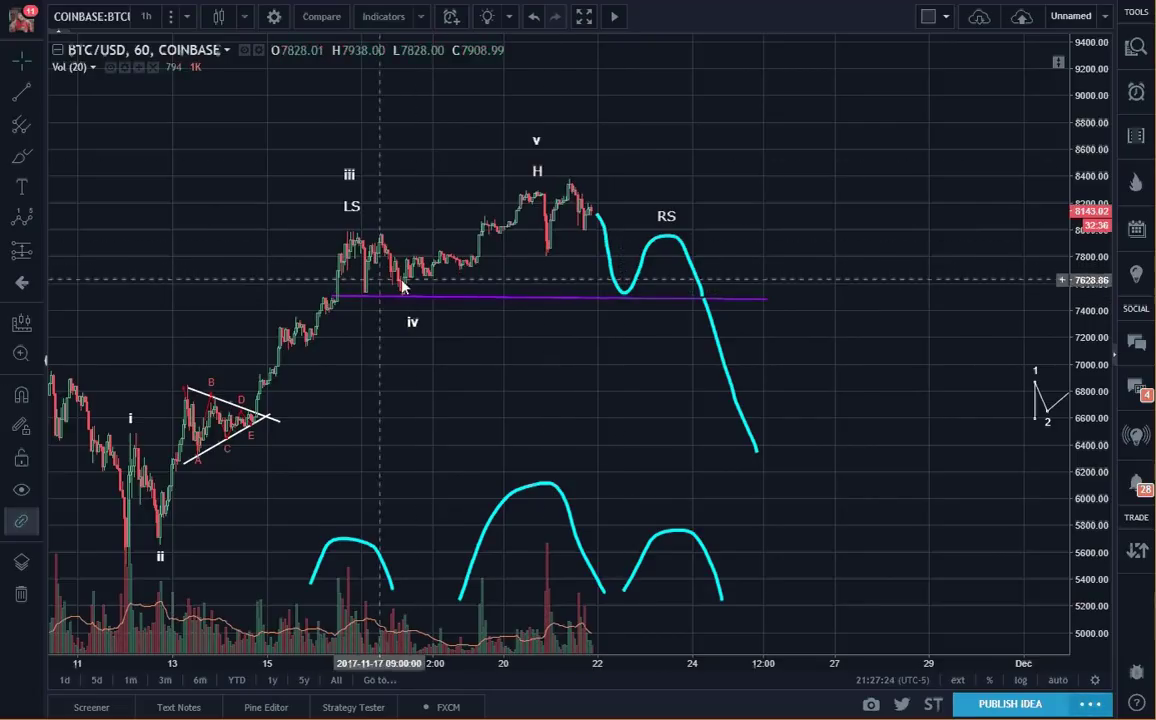
click(662, 299)
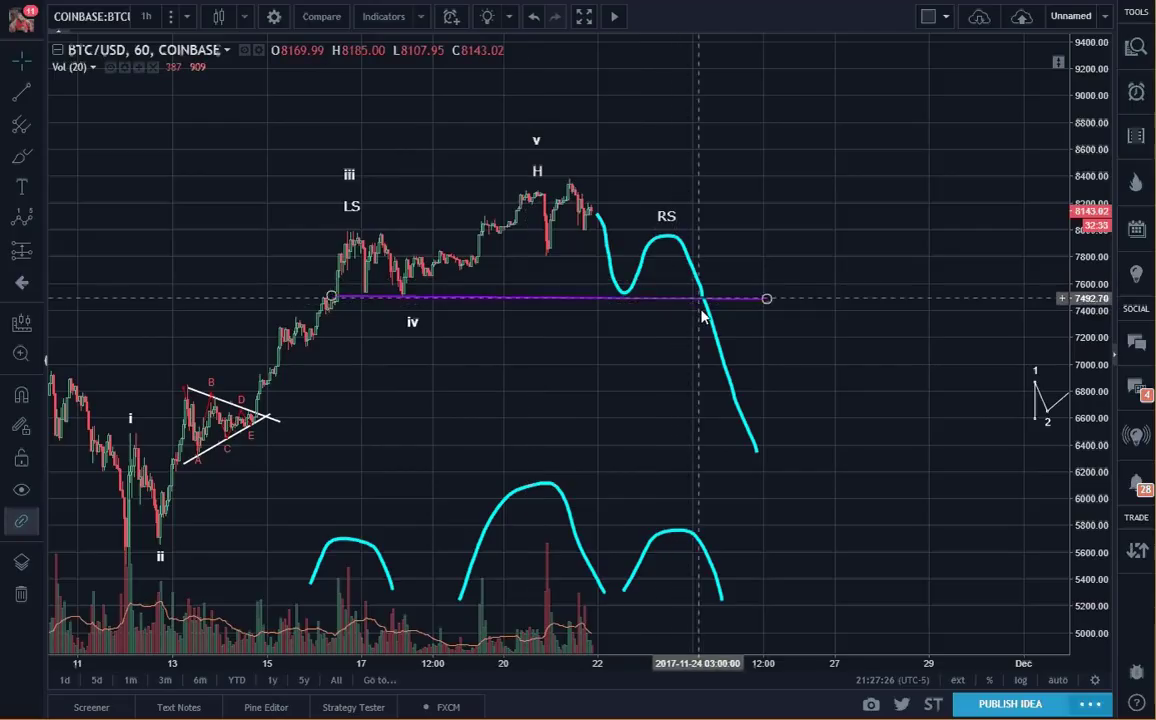
click(757, 465)
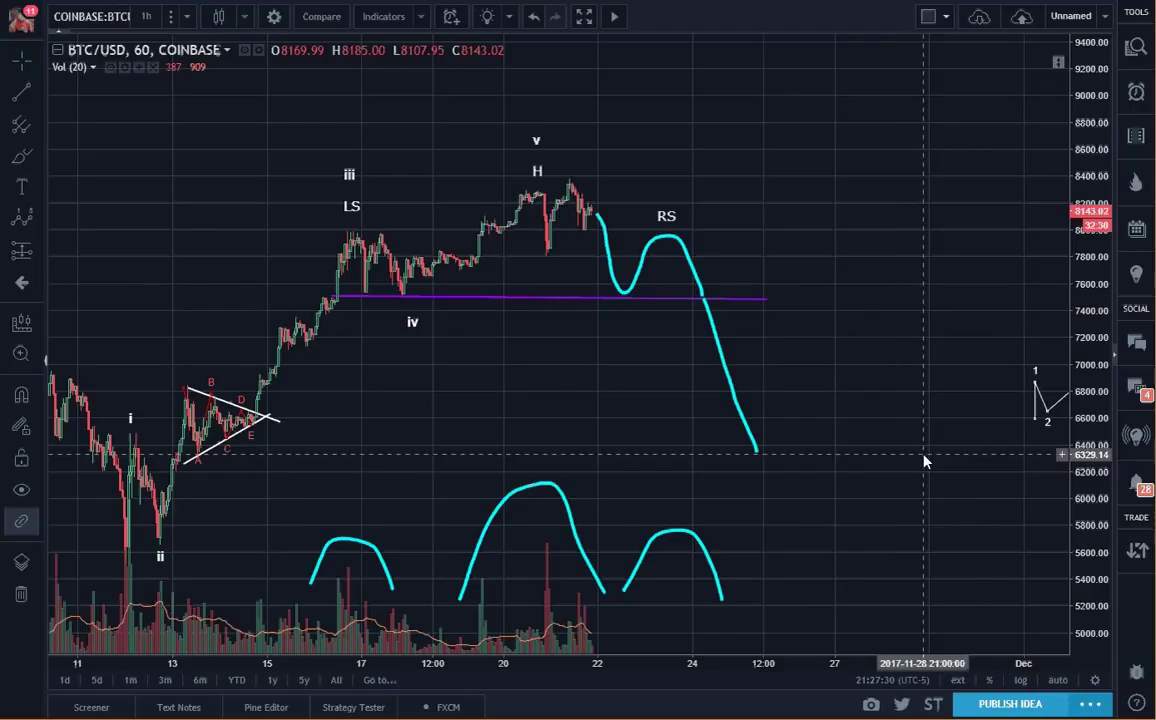
Draw a teal Elliott Impulse Wave (12345) from about 6,261 below the projected drop, with points 1–5 at about 7,369, 6,762, 8,415, 7,932 and 9,200.
click(22, 220)
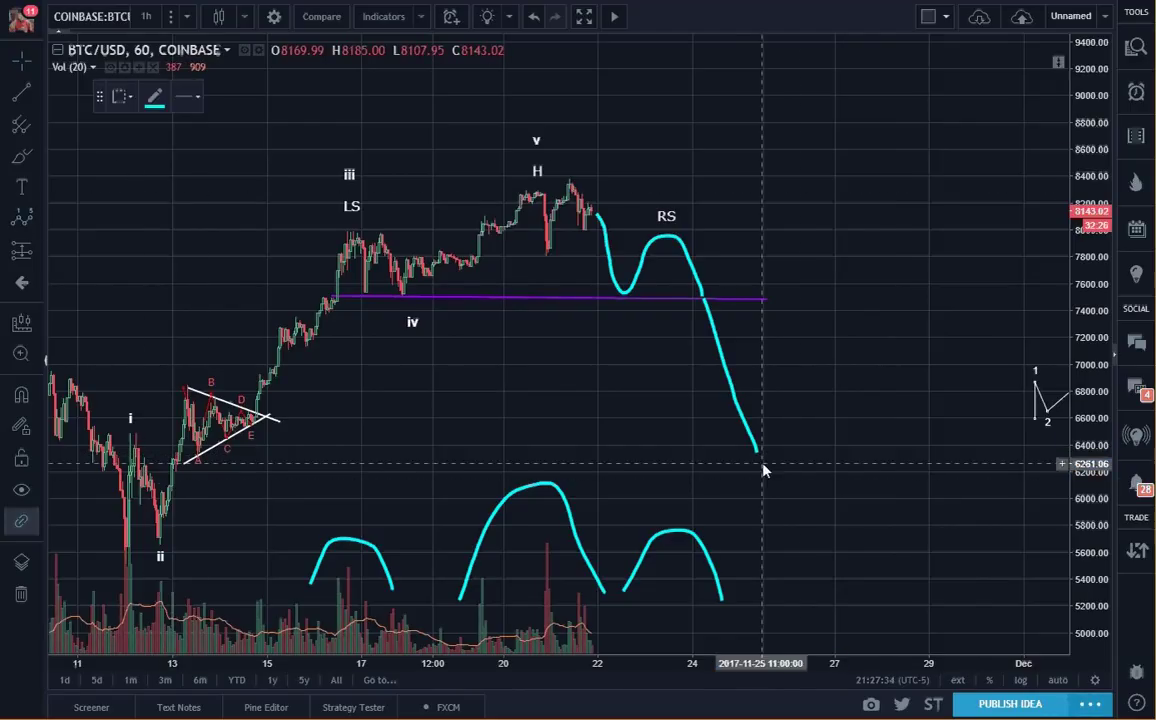
click(760, 463)
click(820, 314)
click(846, 395)
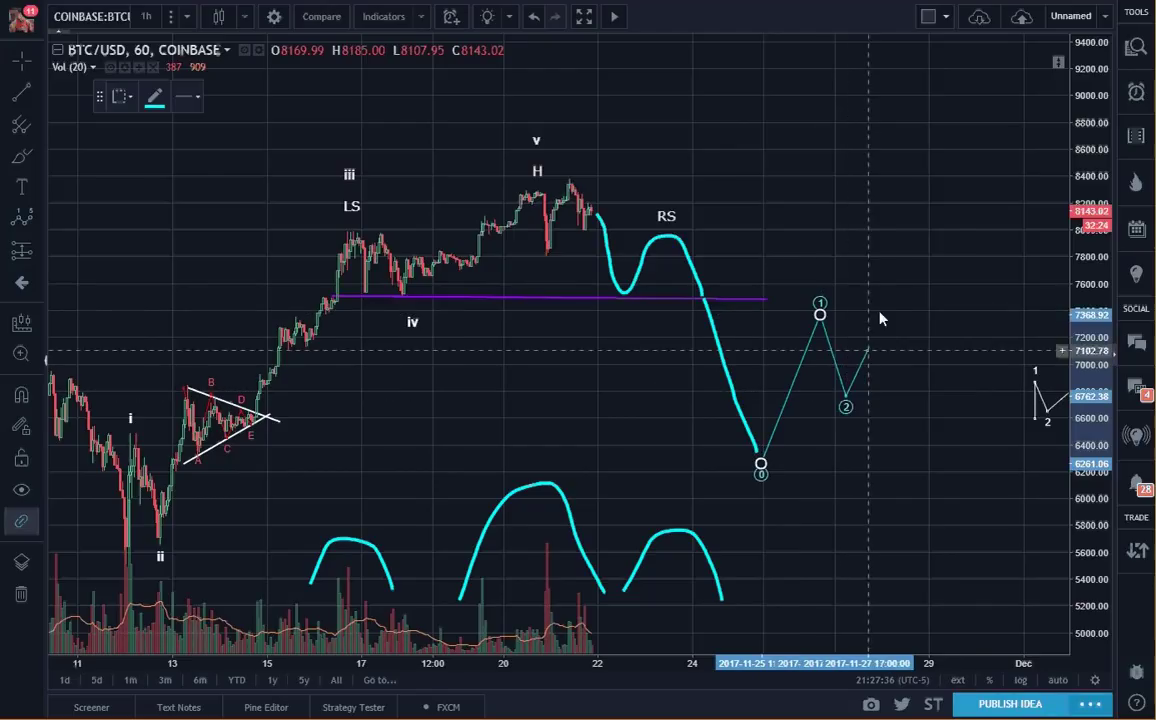
click(934, 172)
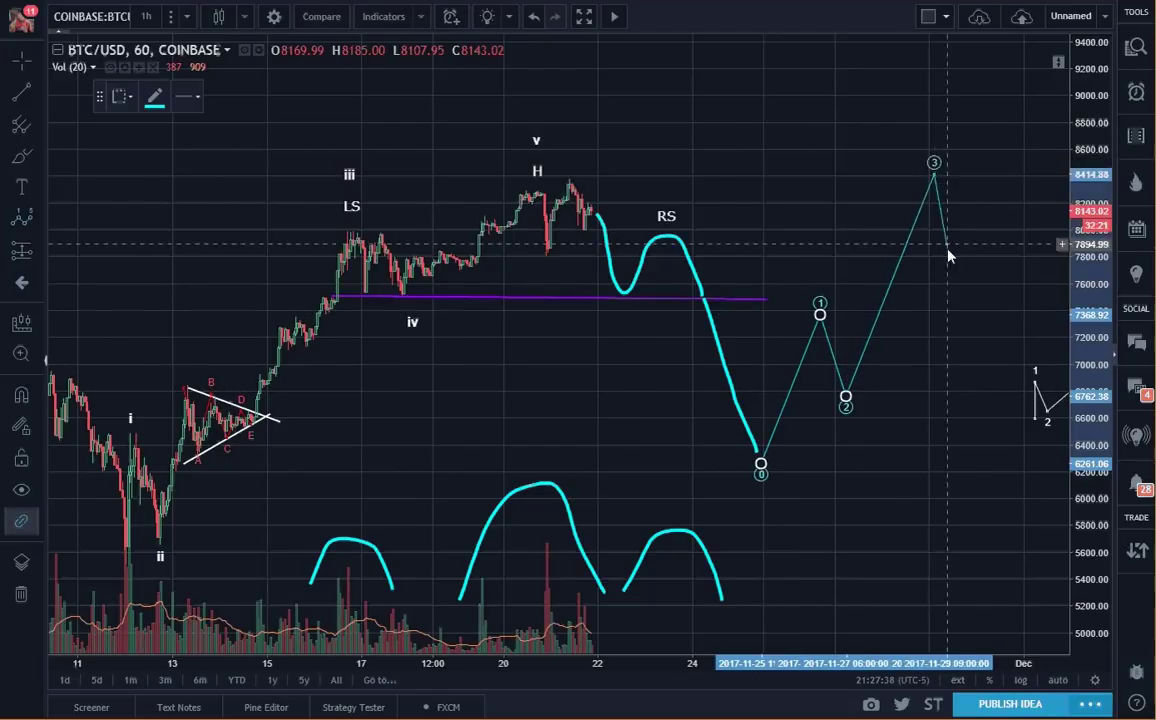
click(949, 240)
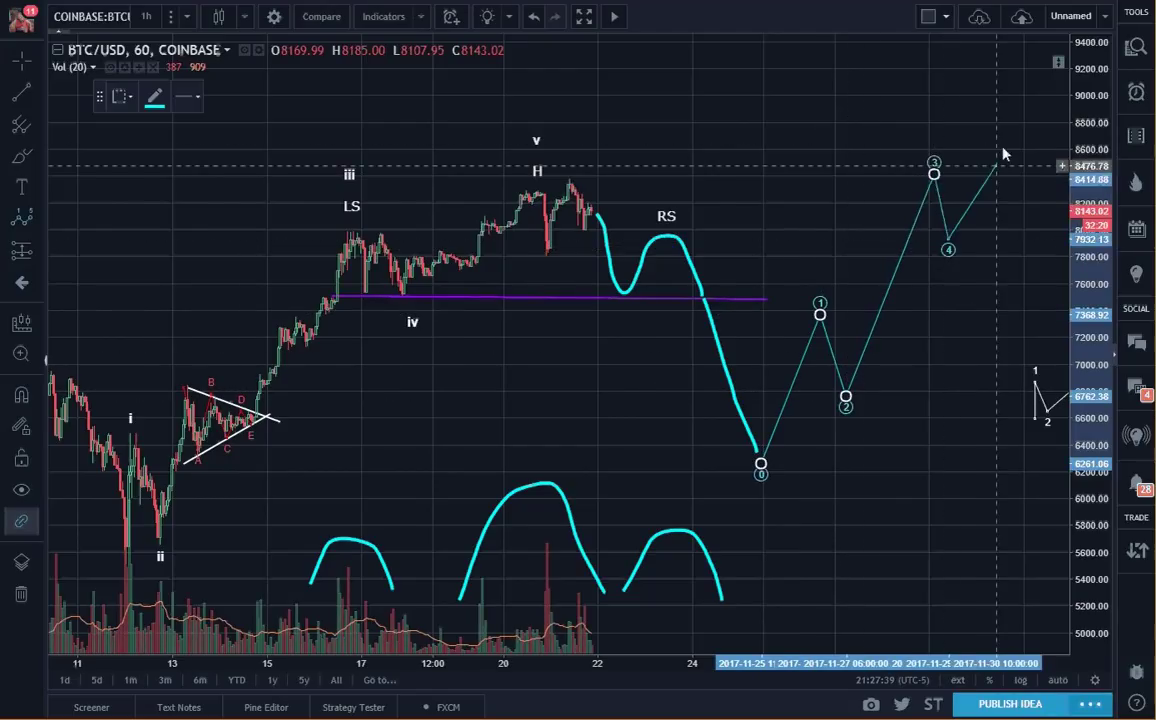
click(1027, 66)
drag(1035, 181, 1028, 181)
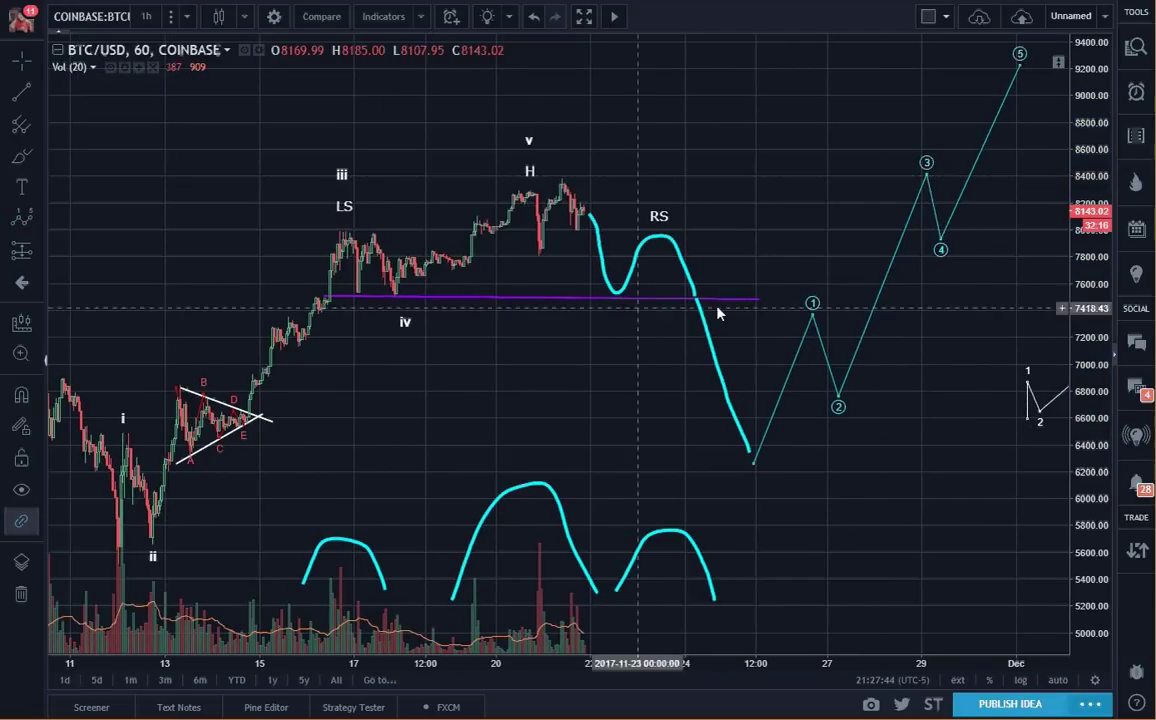
Recolor the projected teal impulse wave white and clear the small stray 1–2 wave from the December end of the chart.
click(914, 206)
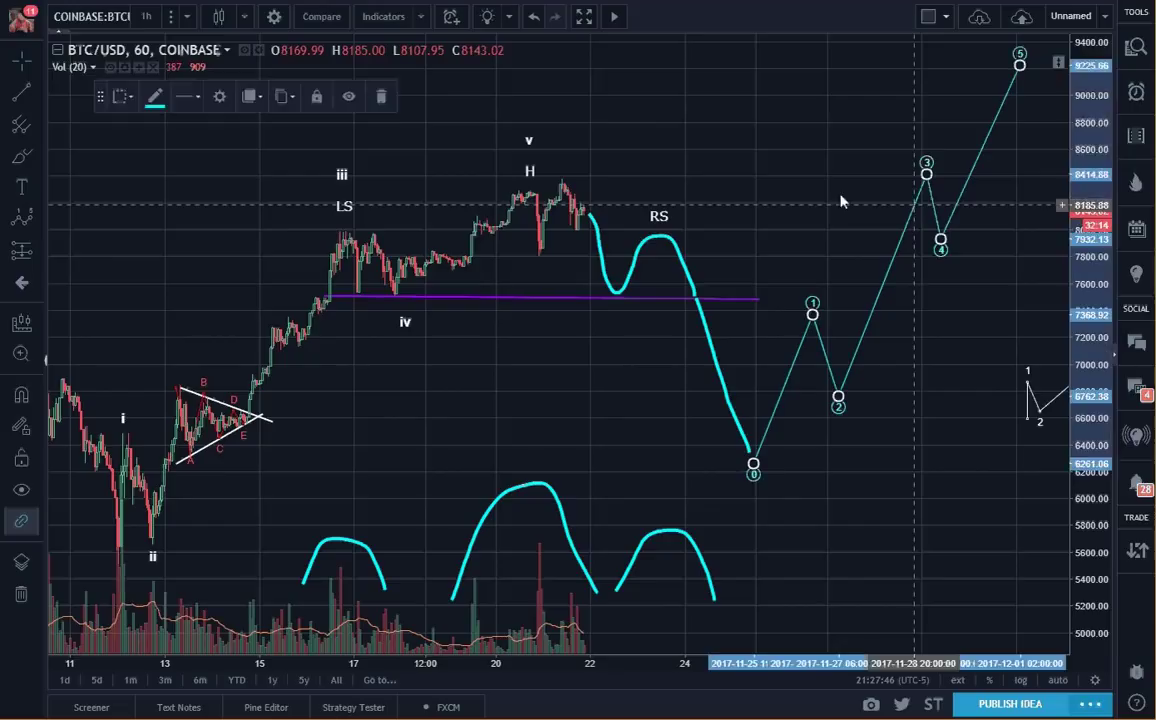
click(152, 104)
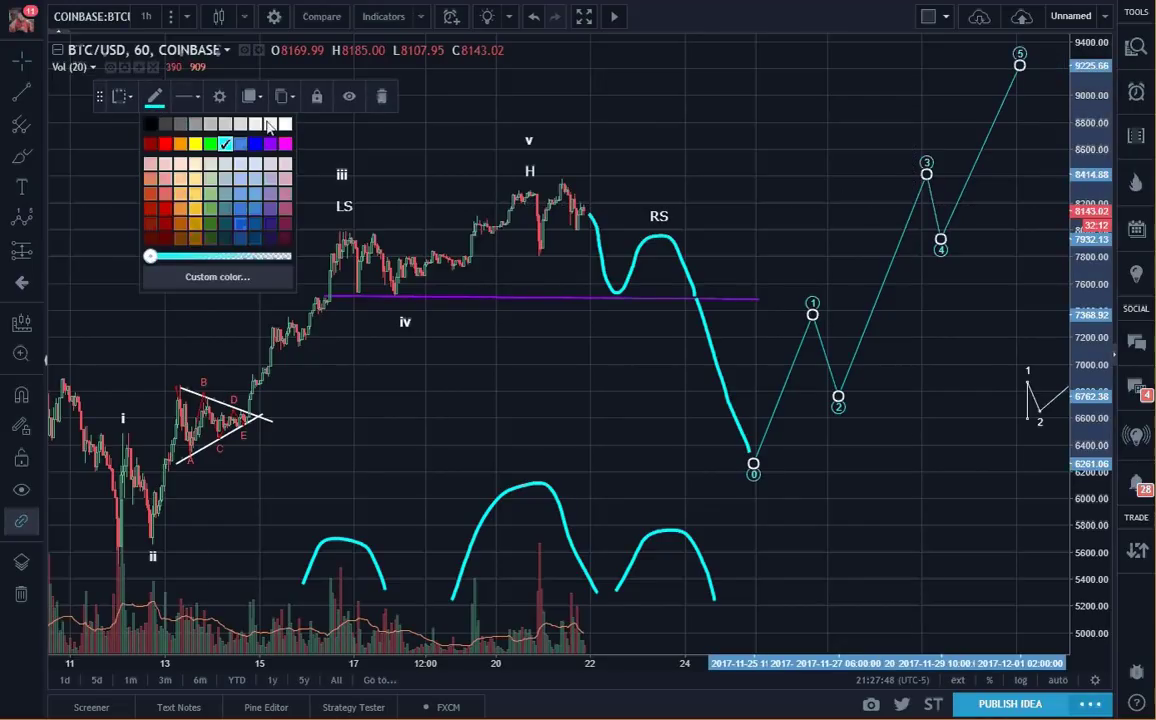
click(287, 125)
click(635, 111)
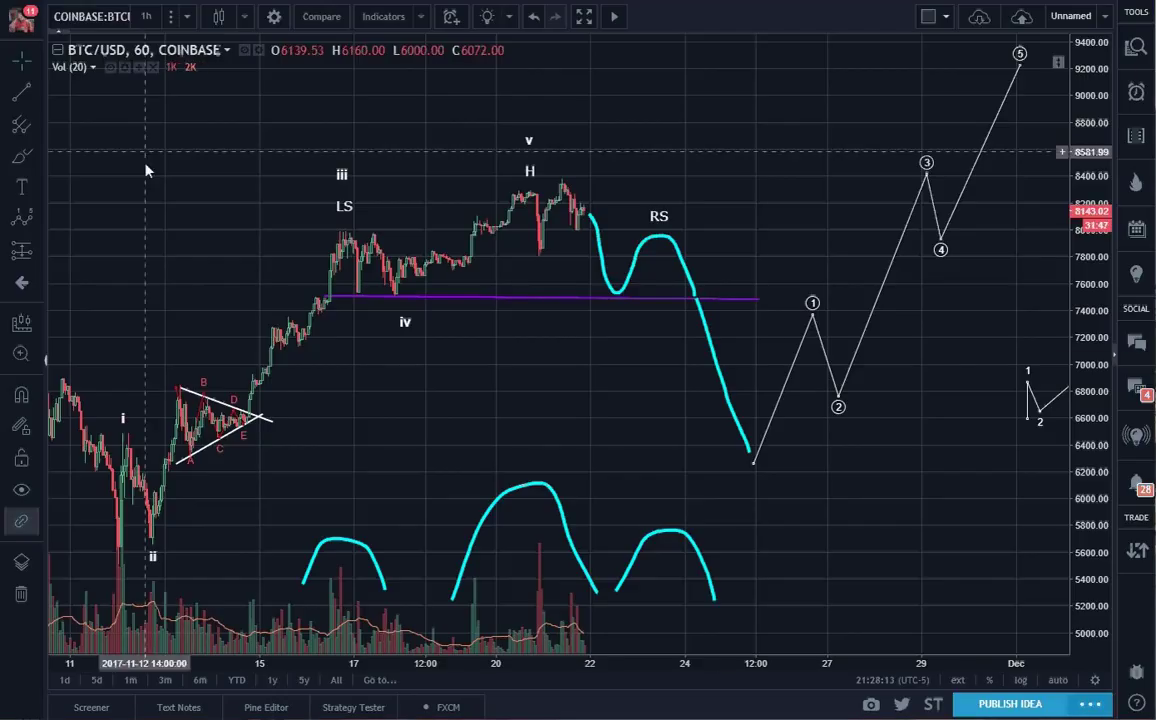
click(1029, 402)
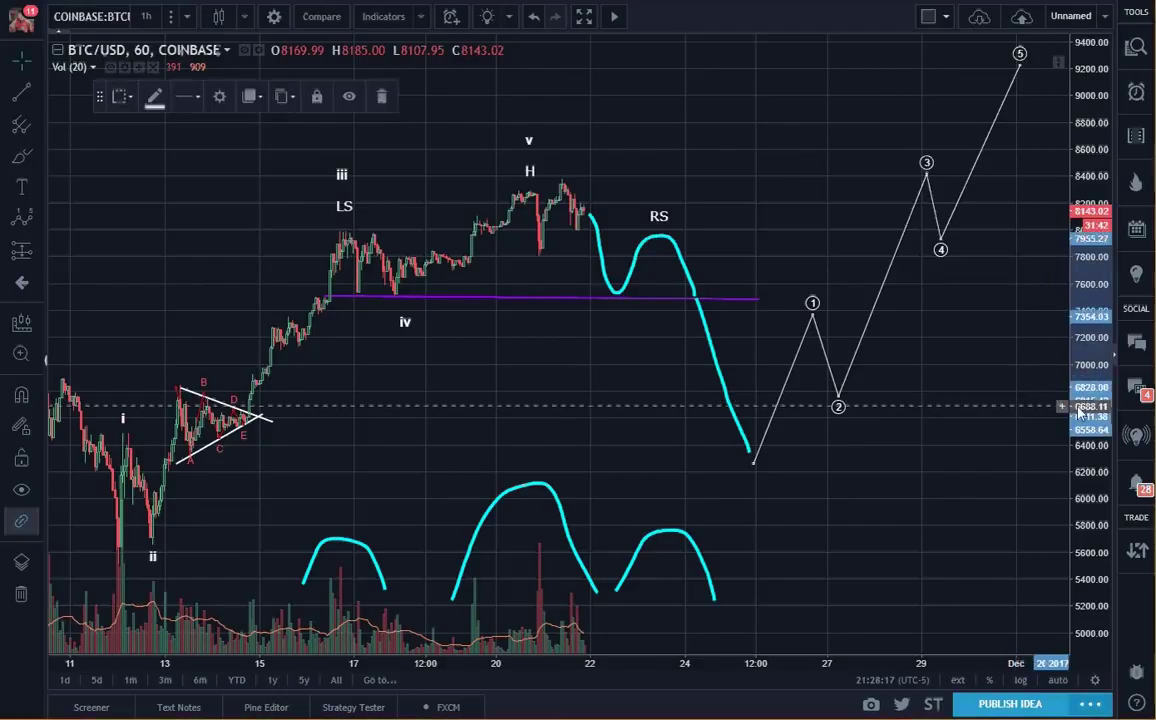
key(Delete)
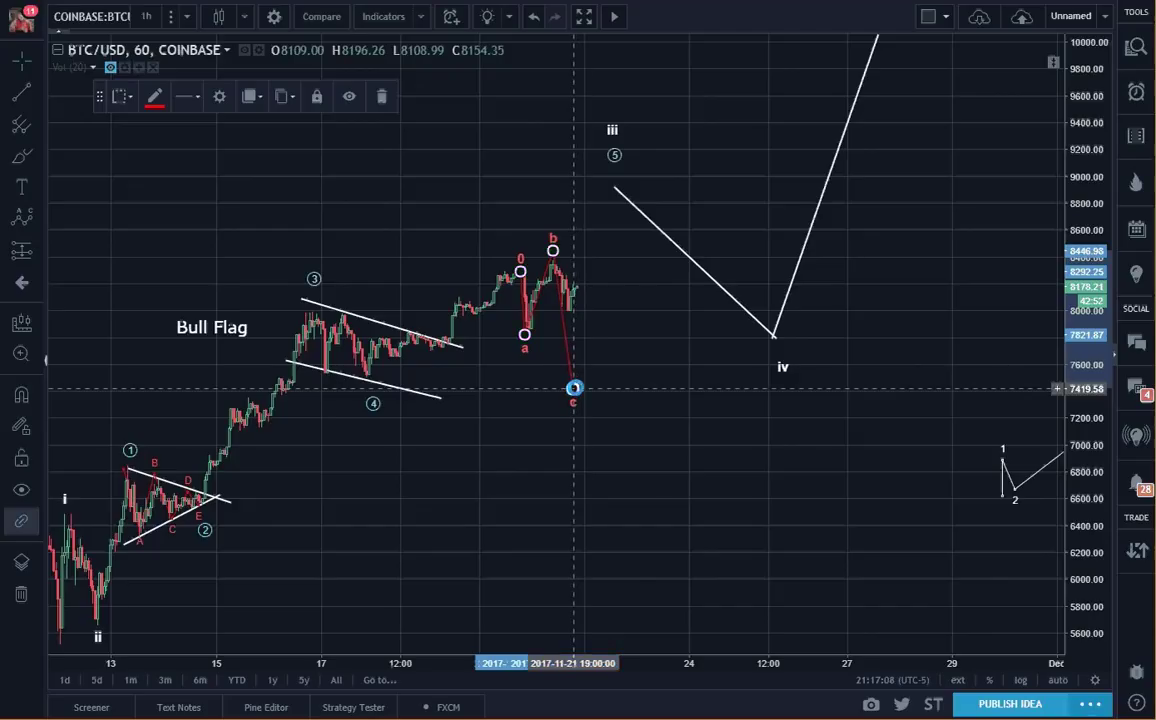
Move point 5 of the teal impulse wave to the November 20 high at about 8,385.
click(671, 379)
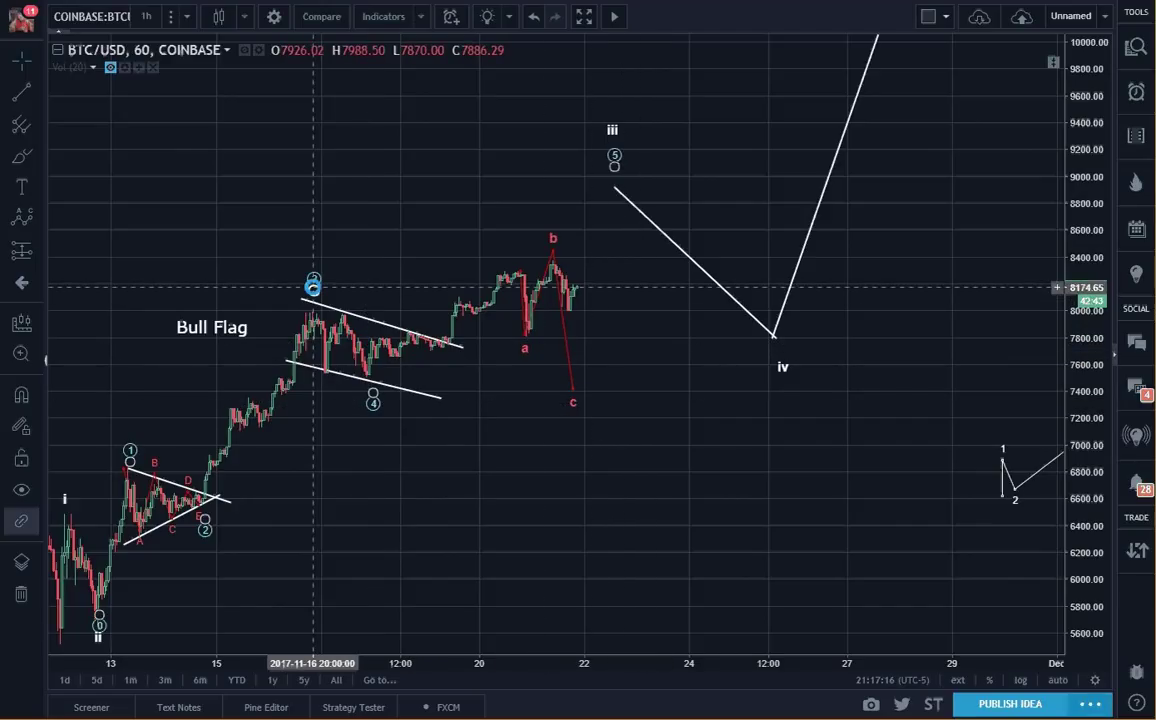
click(608, 165)
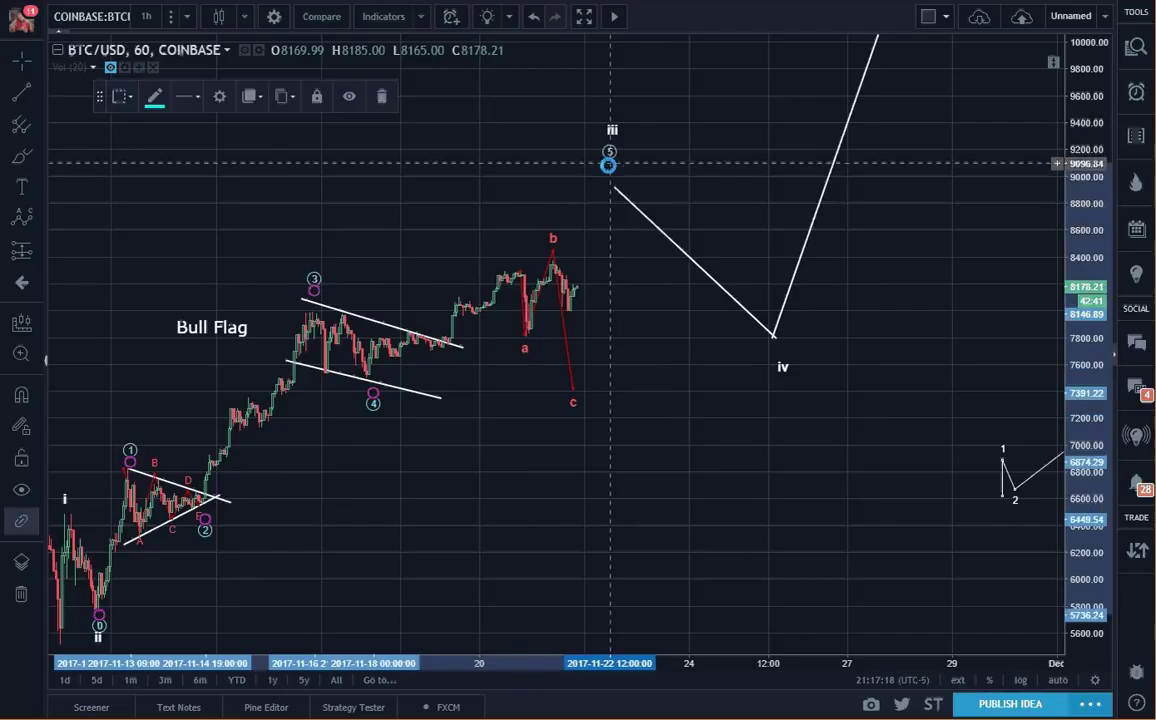
drag(608, 165, 520, 259)
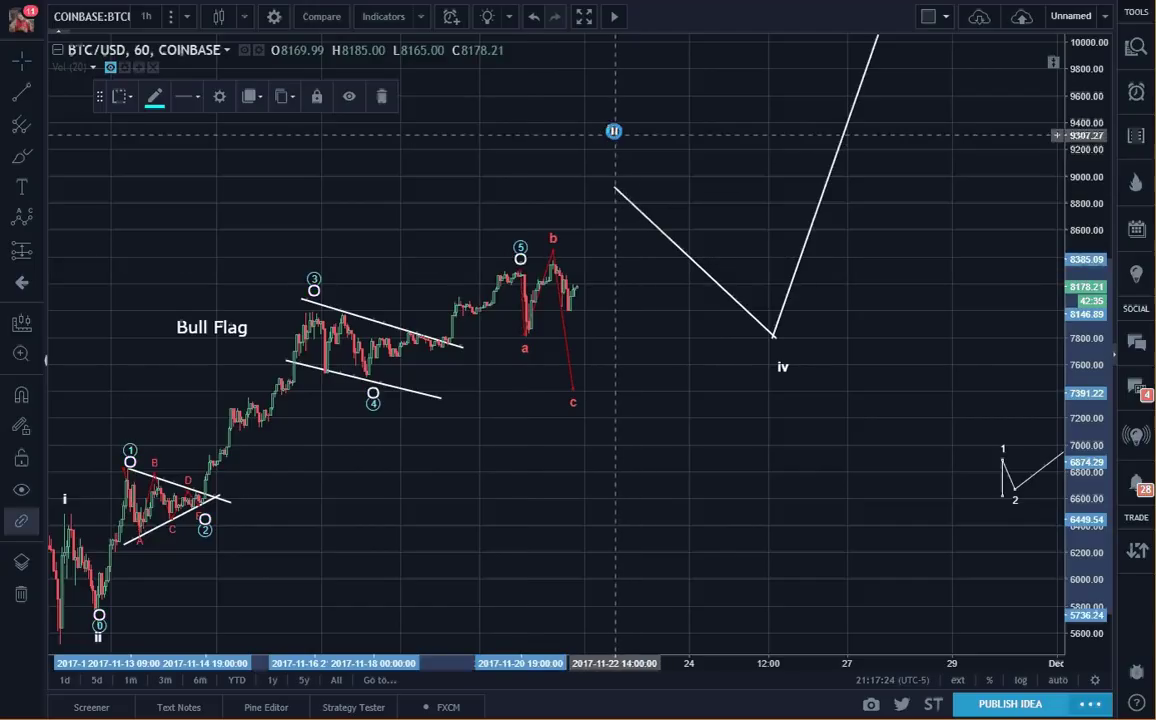
Lower the white iii label to about 9,177 and place teal point 5 just beneath it at about 9,047.
mouse_move(614, 131)
mouse_down()
mouse_move(612, 121)
mouse_move(525, 221)
mouse_move(612, 145)
mouse_up()
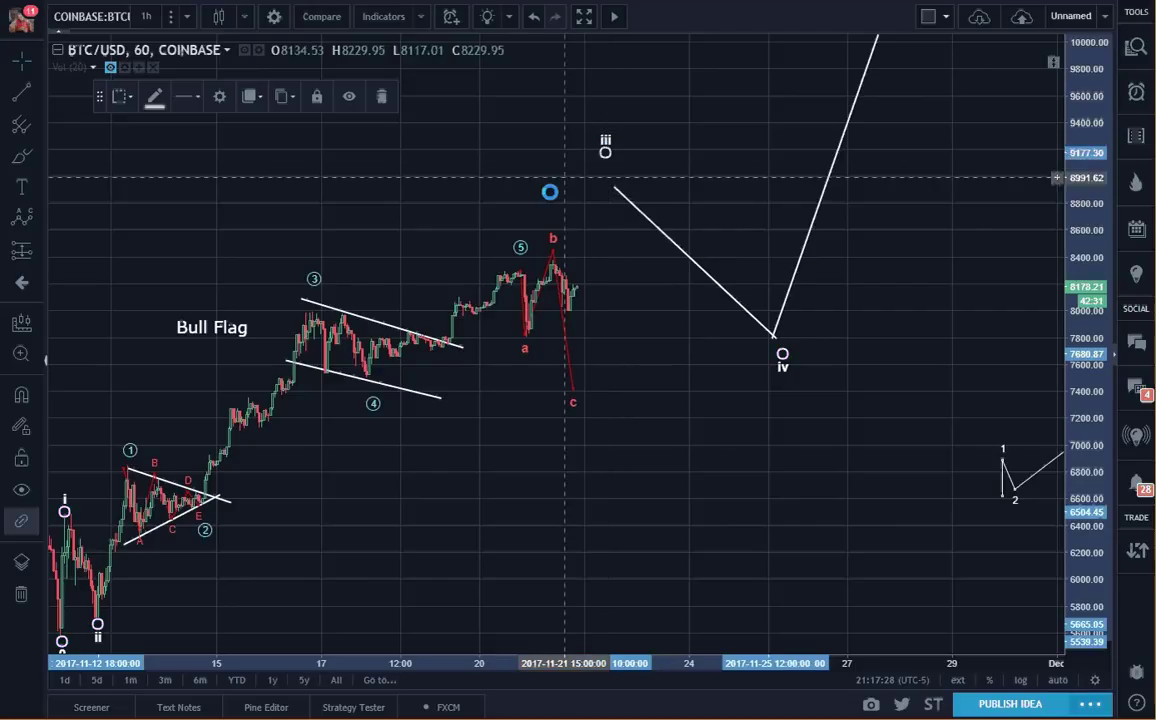
drag(521, 240, 605, 181)
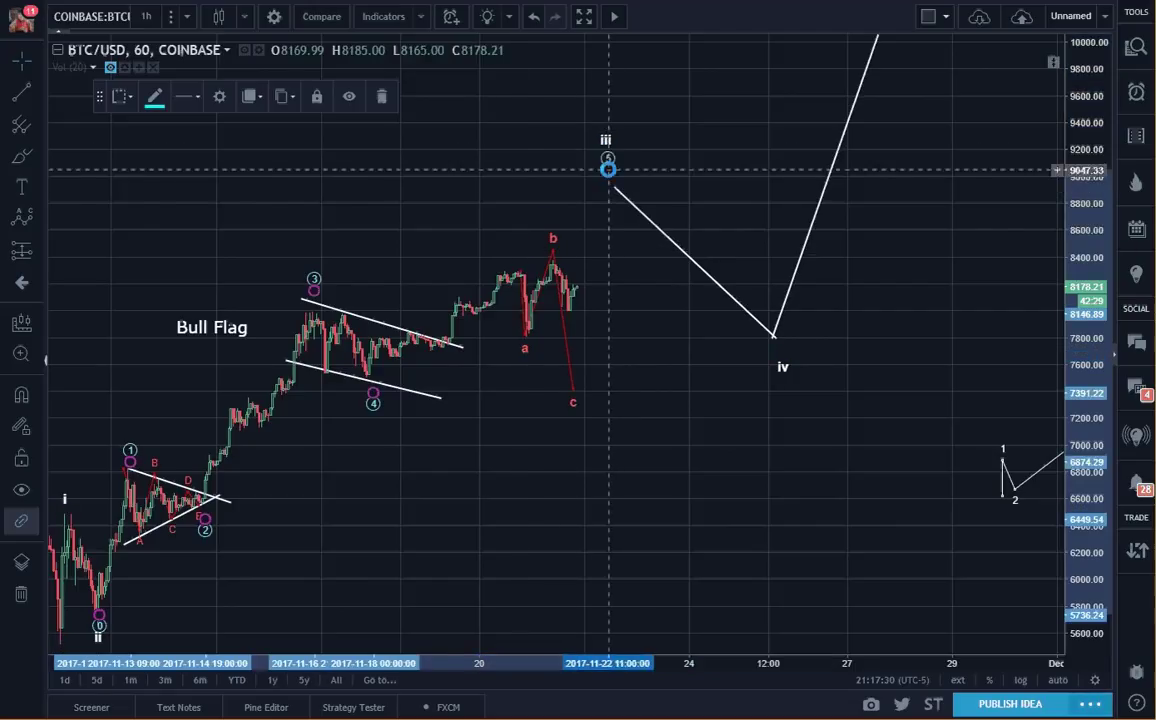
click(673, 369)
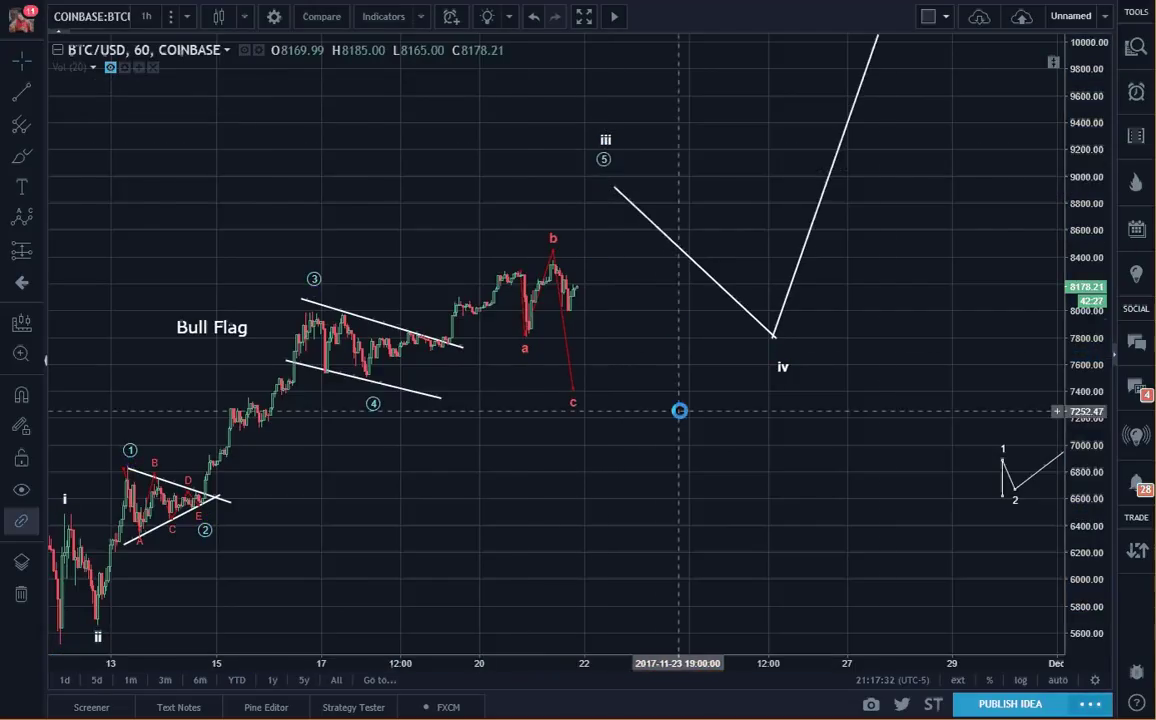
Shift the small stray 1–2 wave past the chart's edge and move the red ABC correction aside to November 28, with c at about 6,912.
drag(1006, 472, 1064, 472)
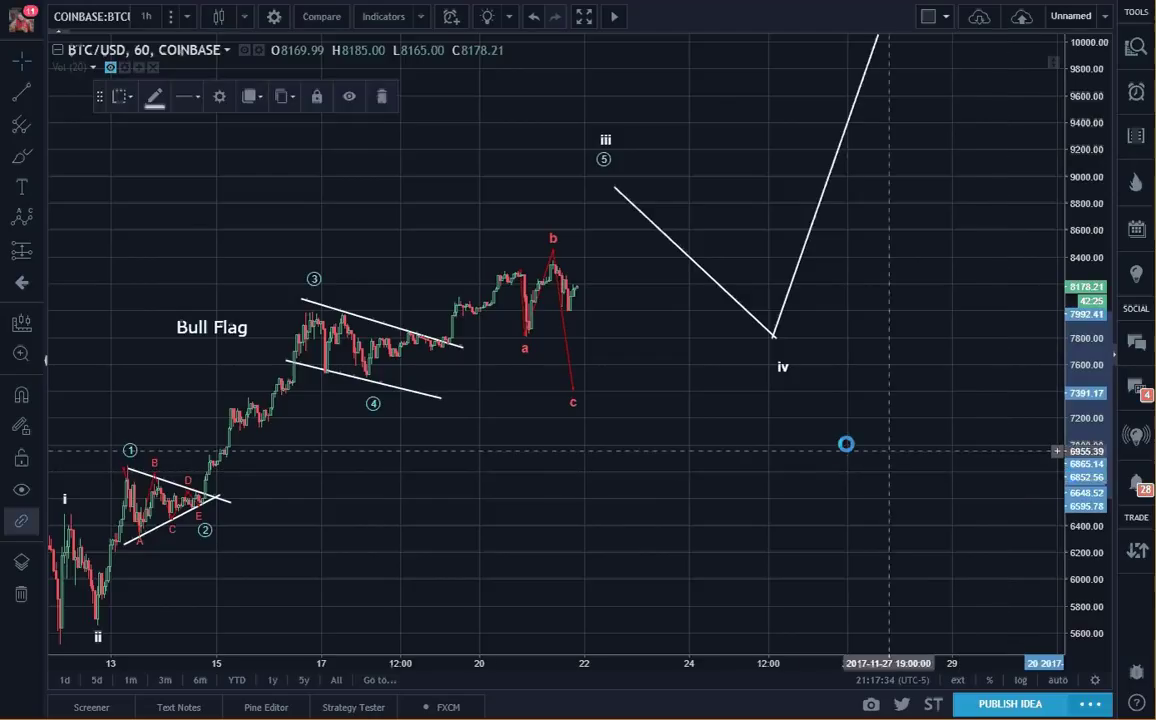
drag(741, 431, 777, 439)
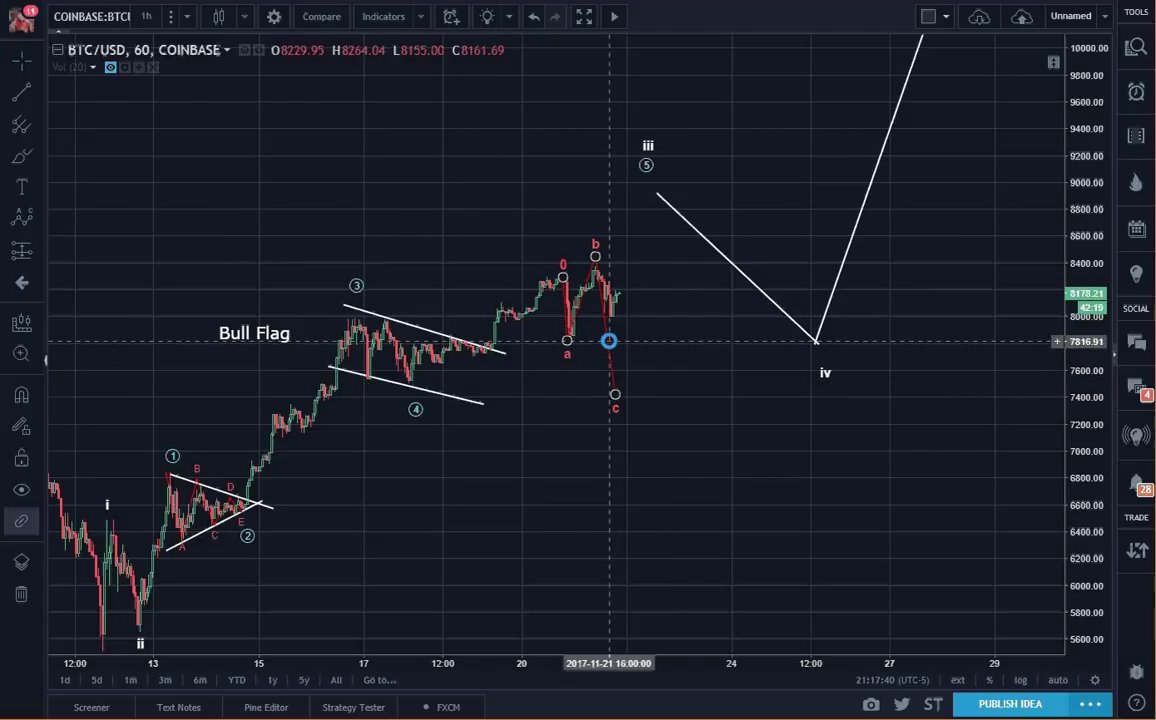
drag(612, 338, 956, 409)
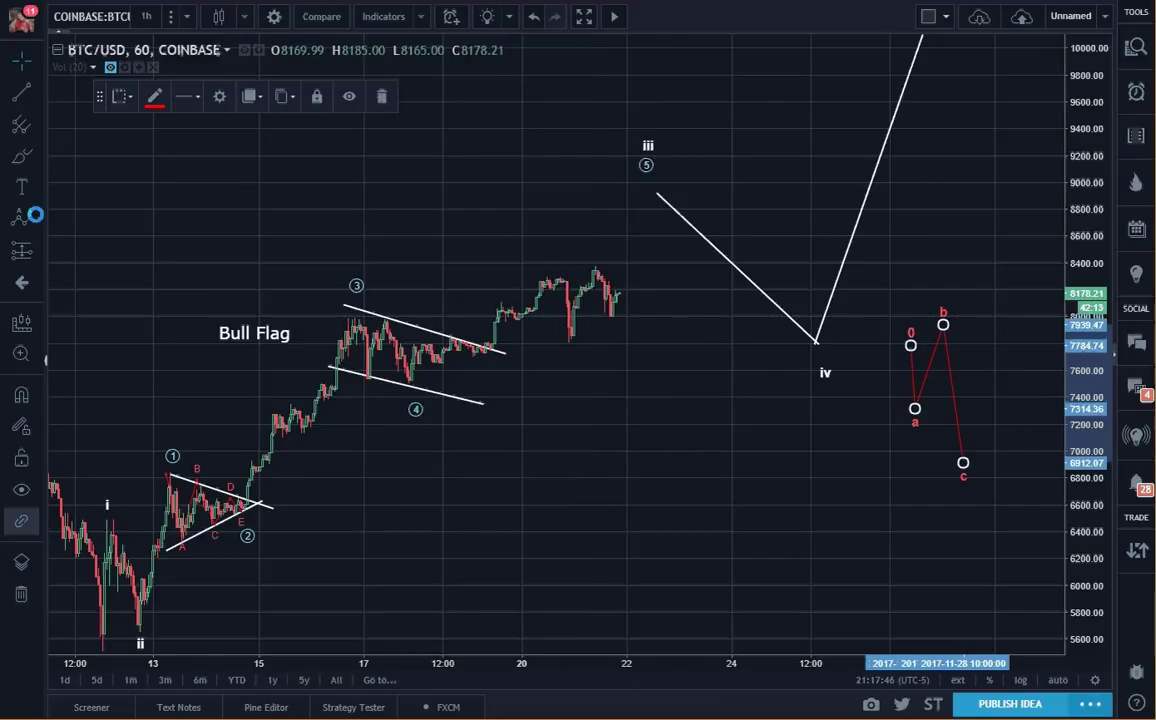
Draw an Elliott Impulse Wave (12345) down from about 8,349 on November 21, with points at about 7,965, 8,145, 7,588, 7,730 and 7,297.
click(35, 215)
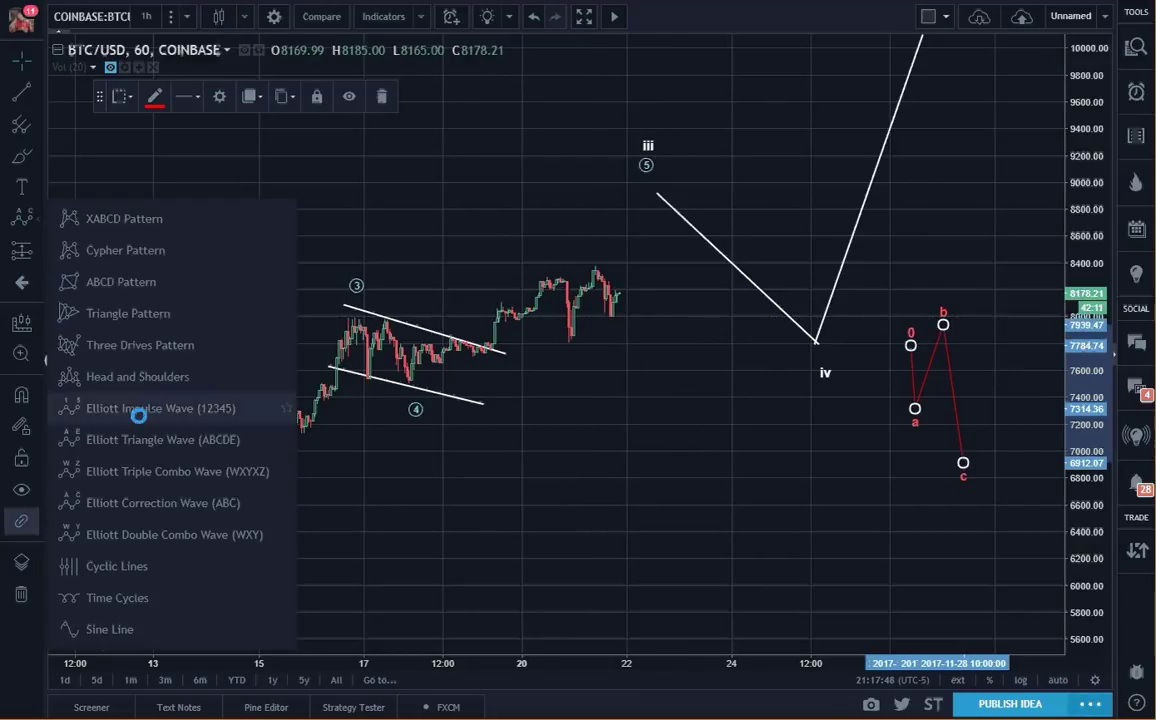
click(139, 409)
click(594, 276)
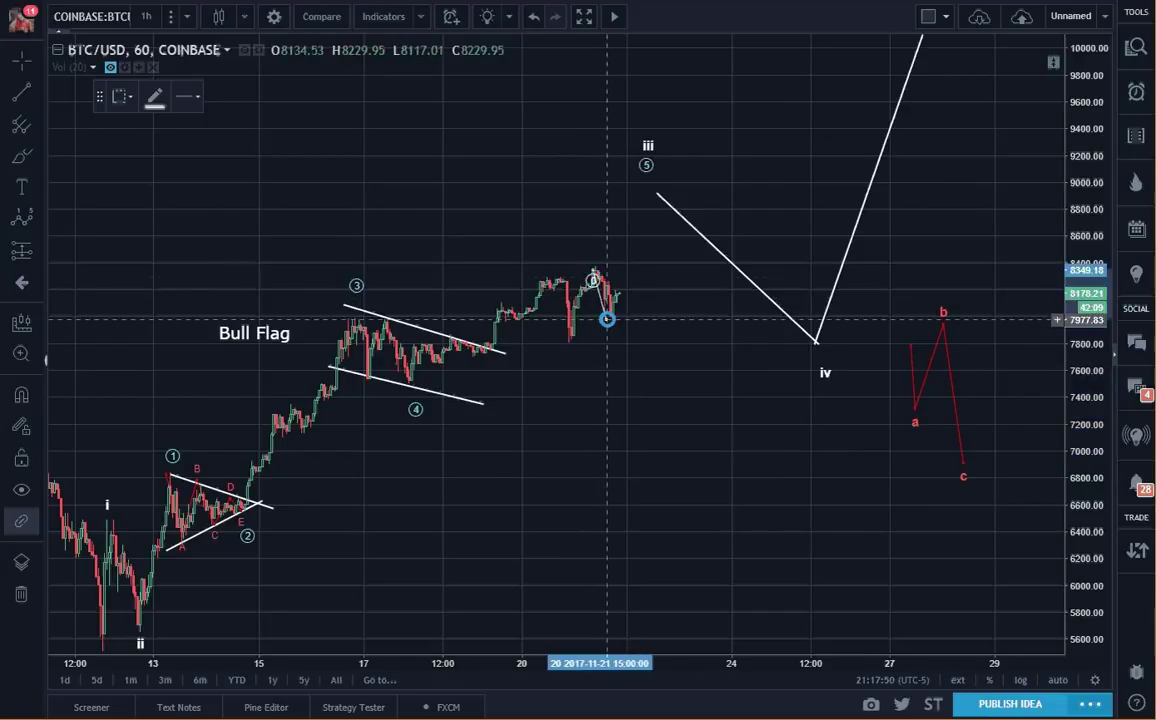
click(606, 321)
click(620, 297)
click(627, 372)
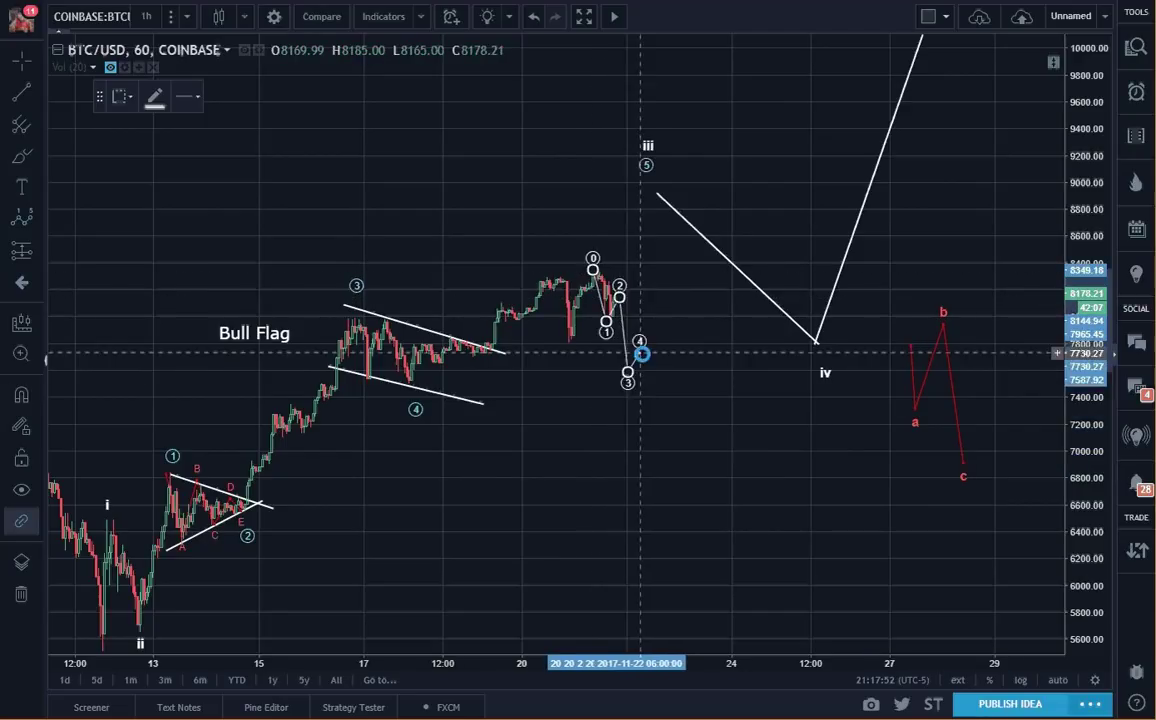
click(641, 353)
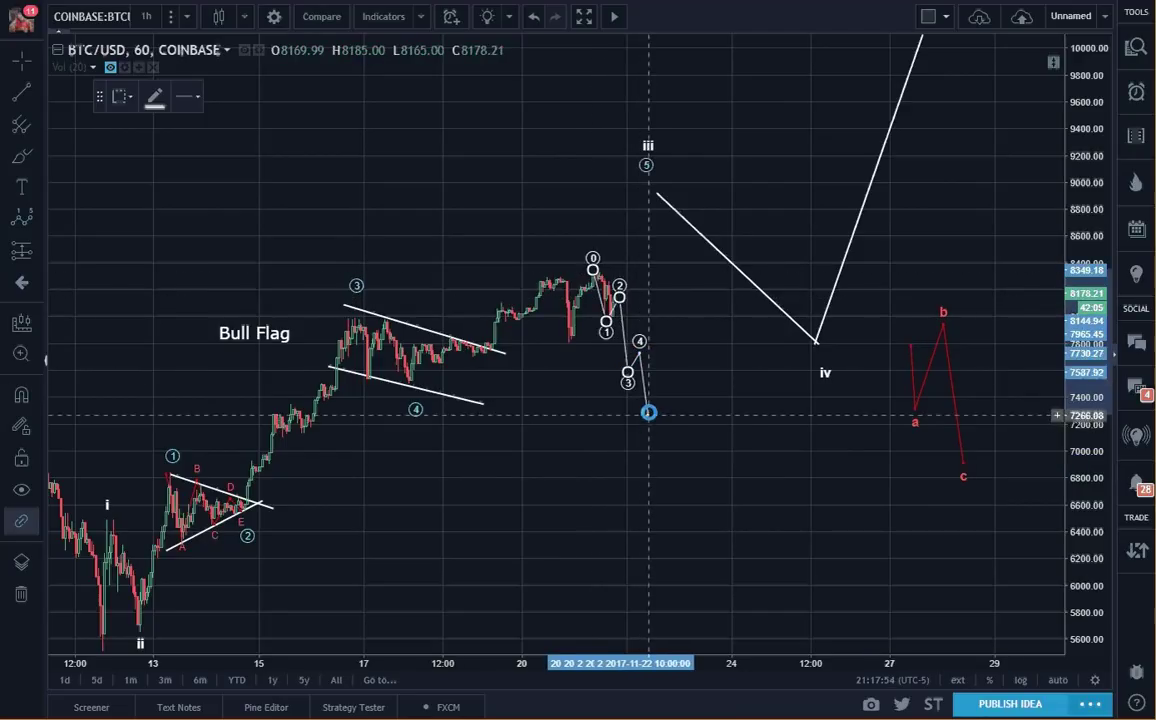
double_click(648, 411)
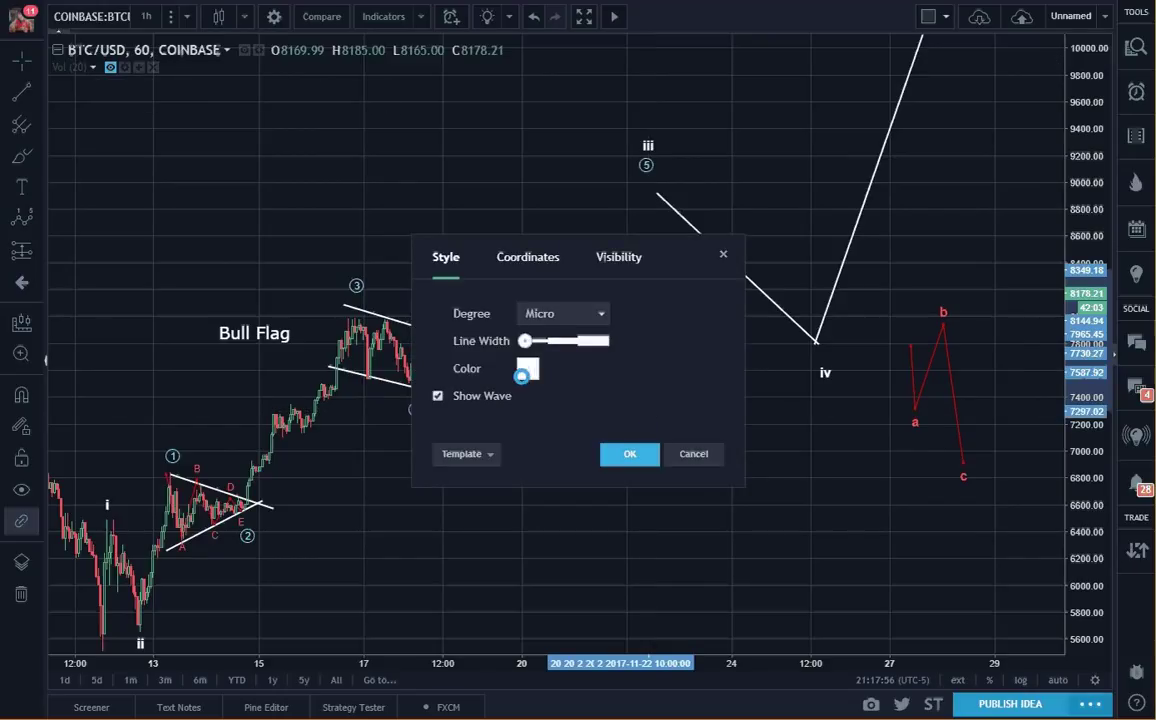
Change the color of the new descending impulse wave to orange.
click(526, 369)
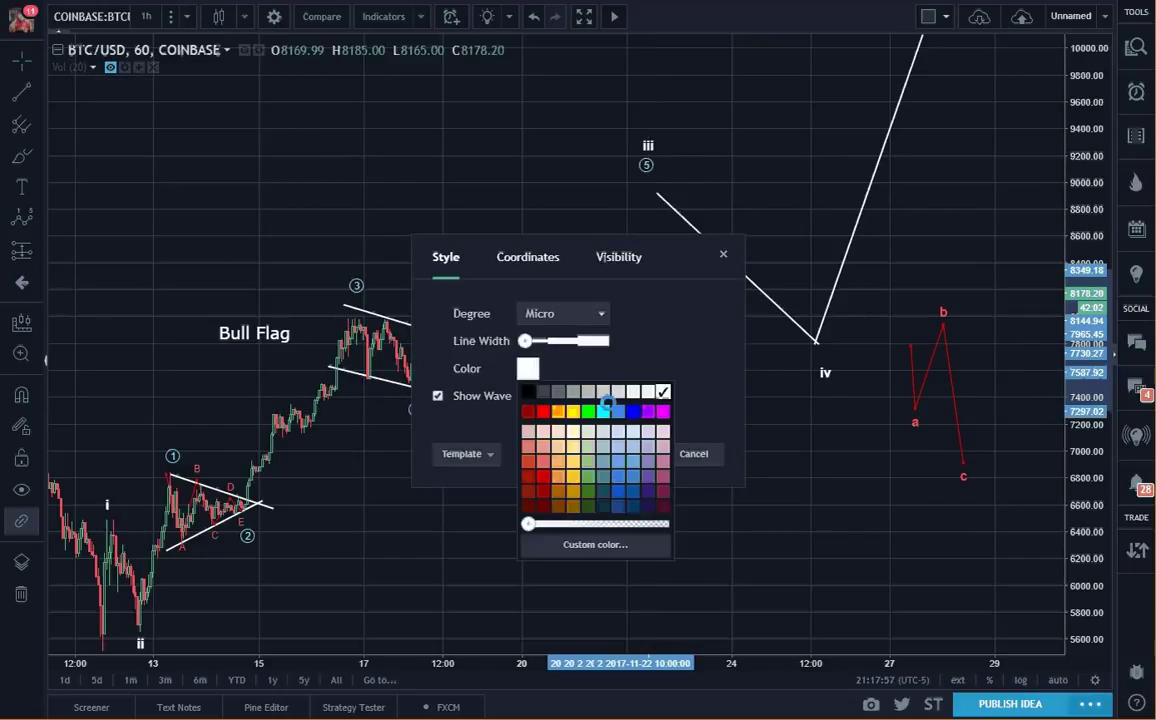
click(553, 411)
click(628, 453)
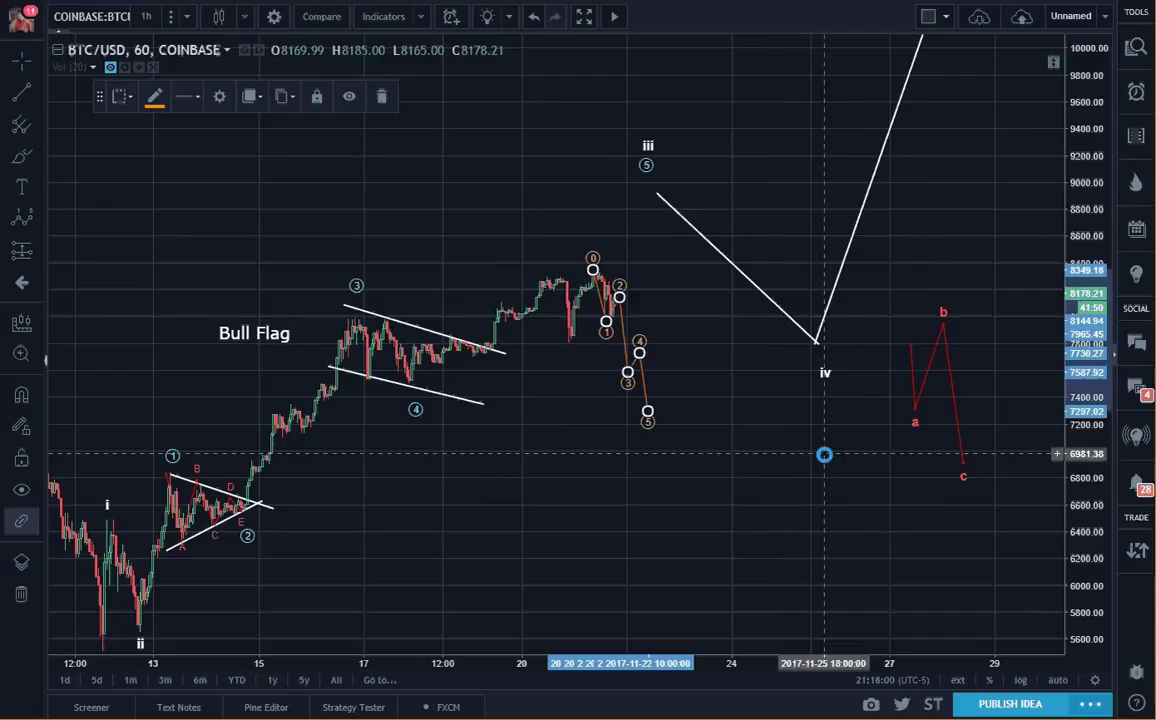
click(820, 457)
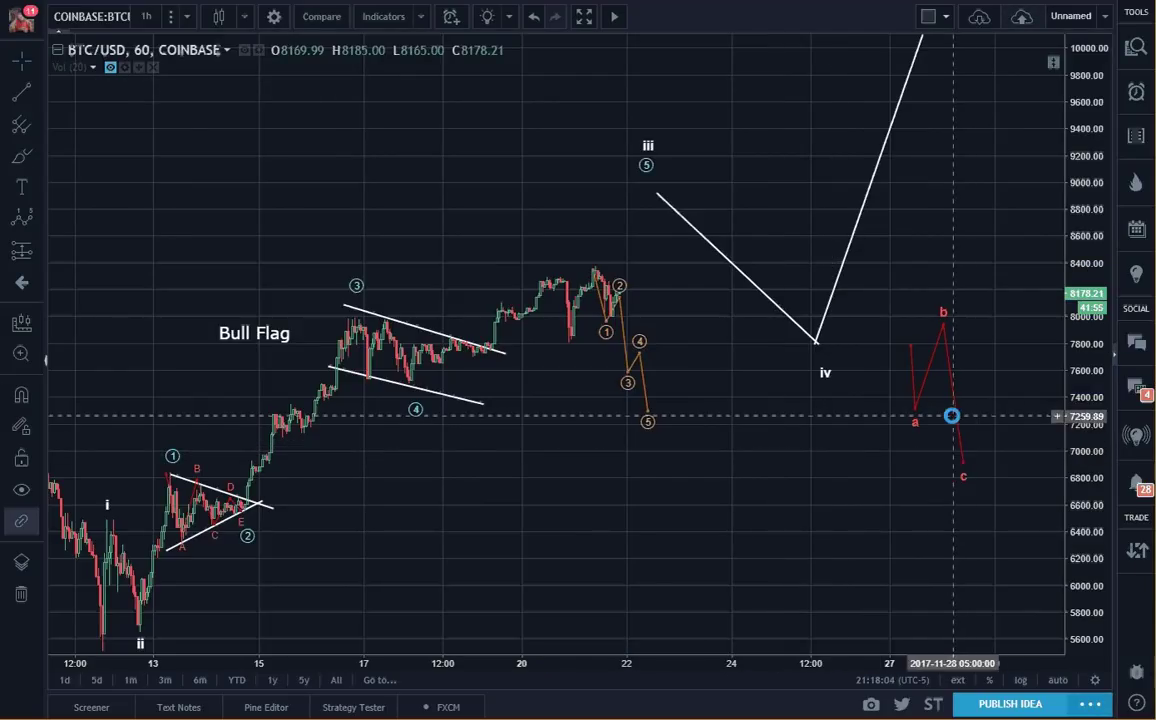
Move the red ABC correction onto the November 20–22 swing, with points at about 7,748, 8,373 and 7,105, and hide its wave lines.
mouse_move(960, 413)
mouse_down()
mouse_move(668, 397)
mouse_move(616, 383)
mouse_move(610, 349)
mouse_move(619, 414)
mouse_move(655, 437)
mouse_up()
double_click(655, 437)
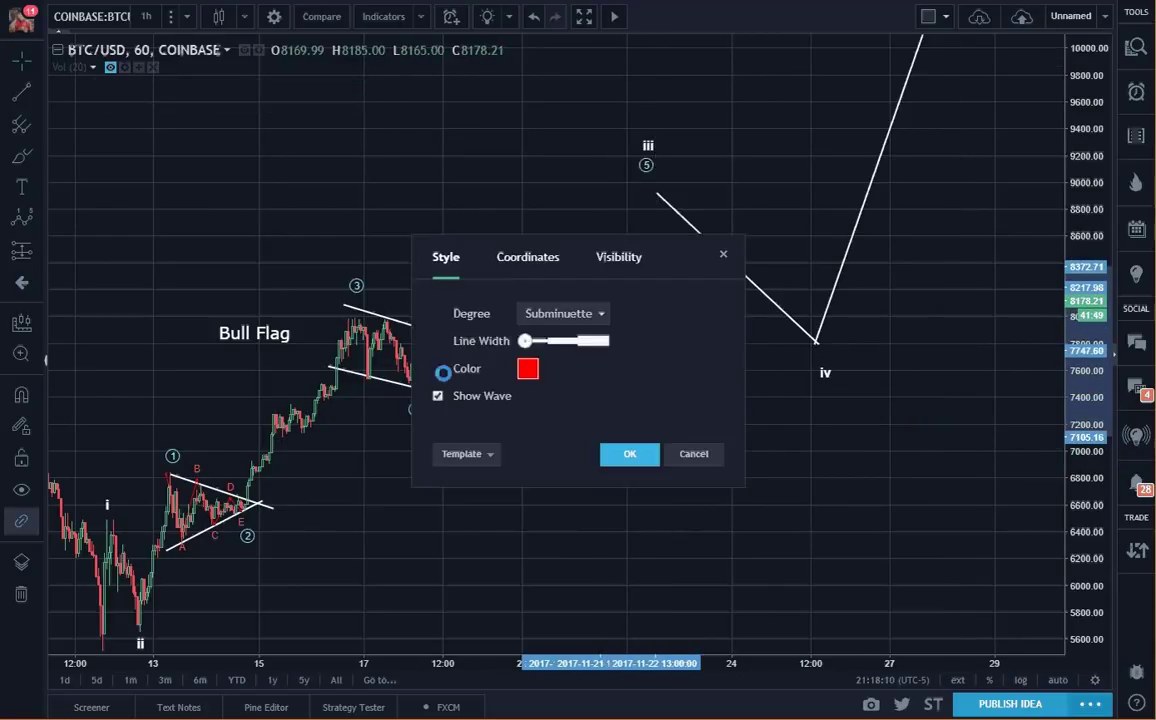
click(625, 454)
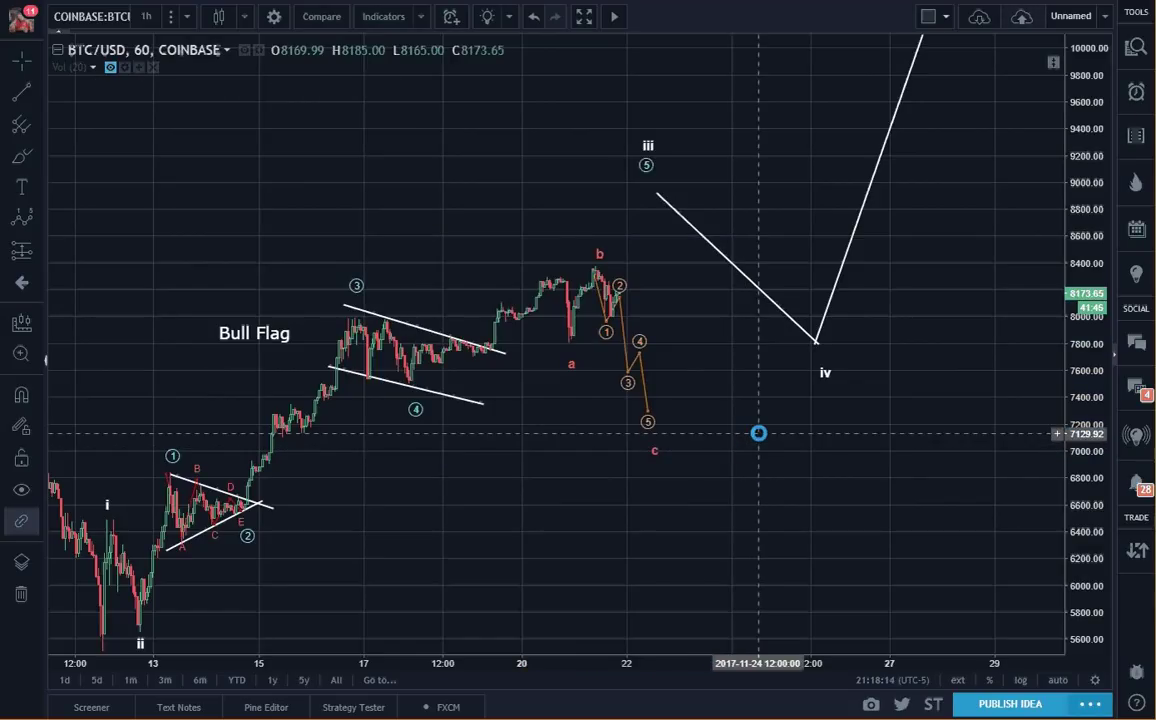
Add a white "Expanded Flat" text label beneath red point c and shift the orange impulse wave slightly lower.
click(17, 186)
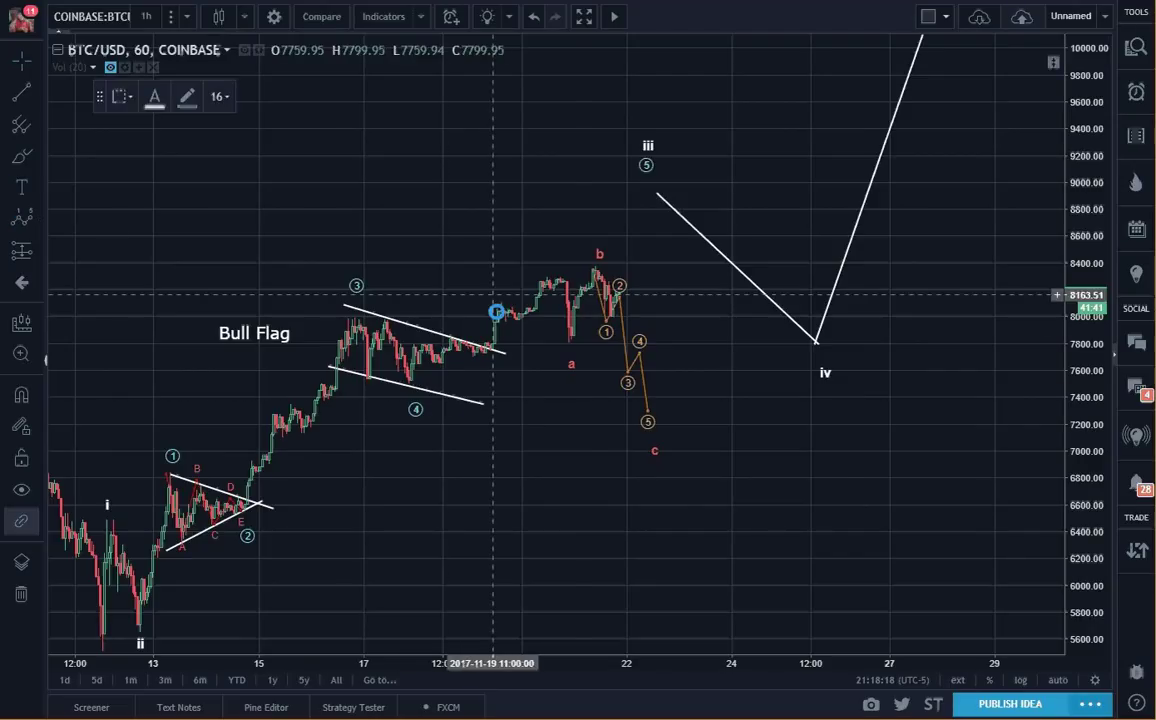
click(607, 463)
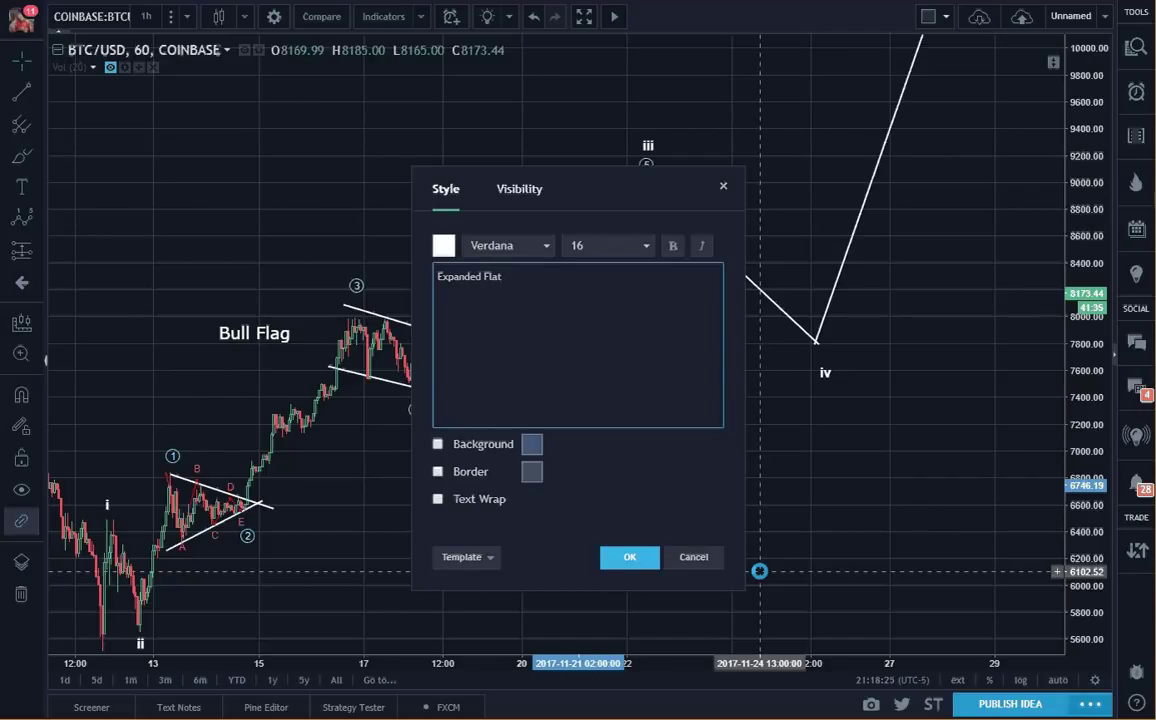
click(629, 557)
drag(610, 491, 618, 471)
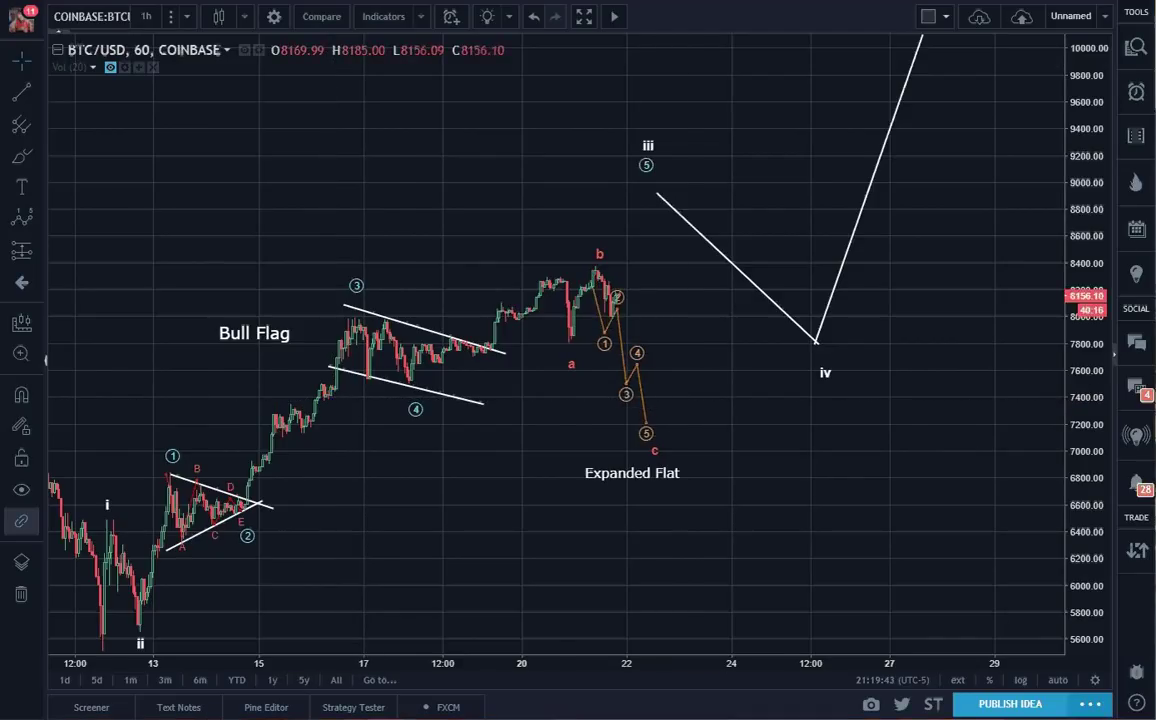
drag(624, 367, 622, 379)
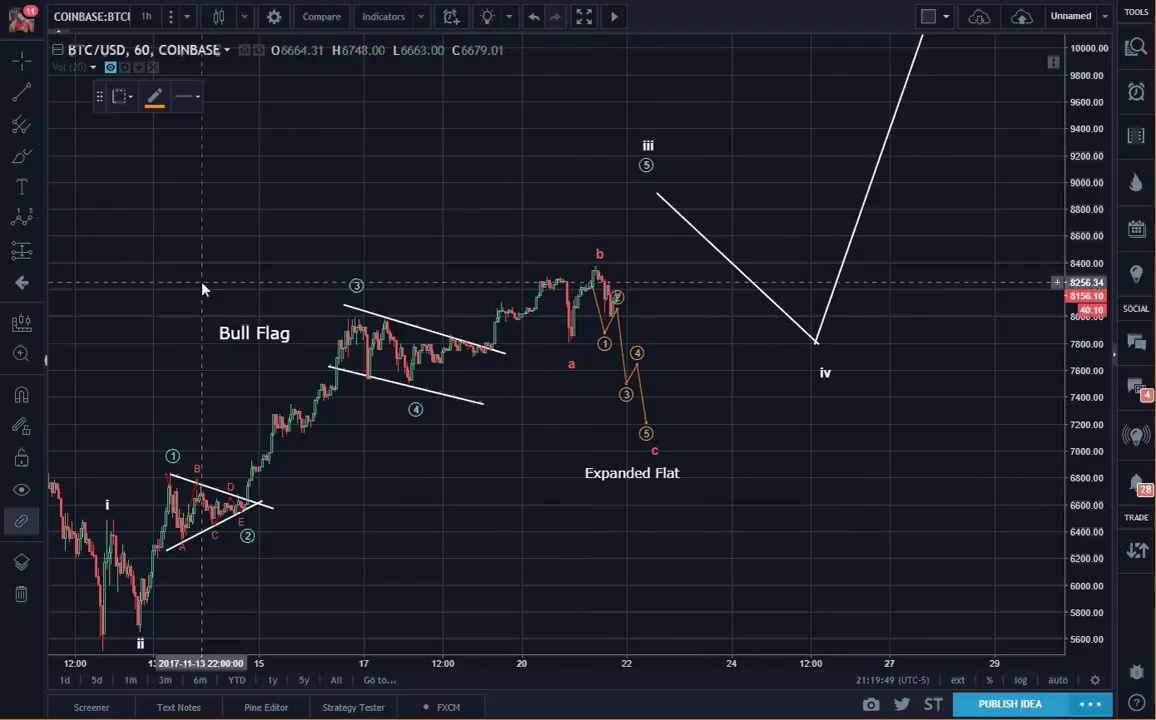
Draw a cyan Elliott Impulse Wave (12345) from about 6,988 near point c, with points at about 7,866, 7,452, 8,727, 8,454 and 9,321.
click(155, 97)
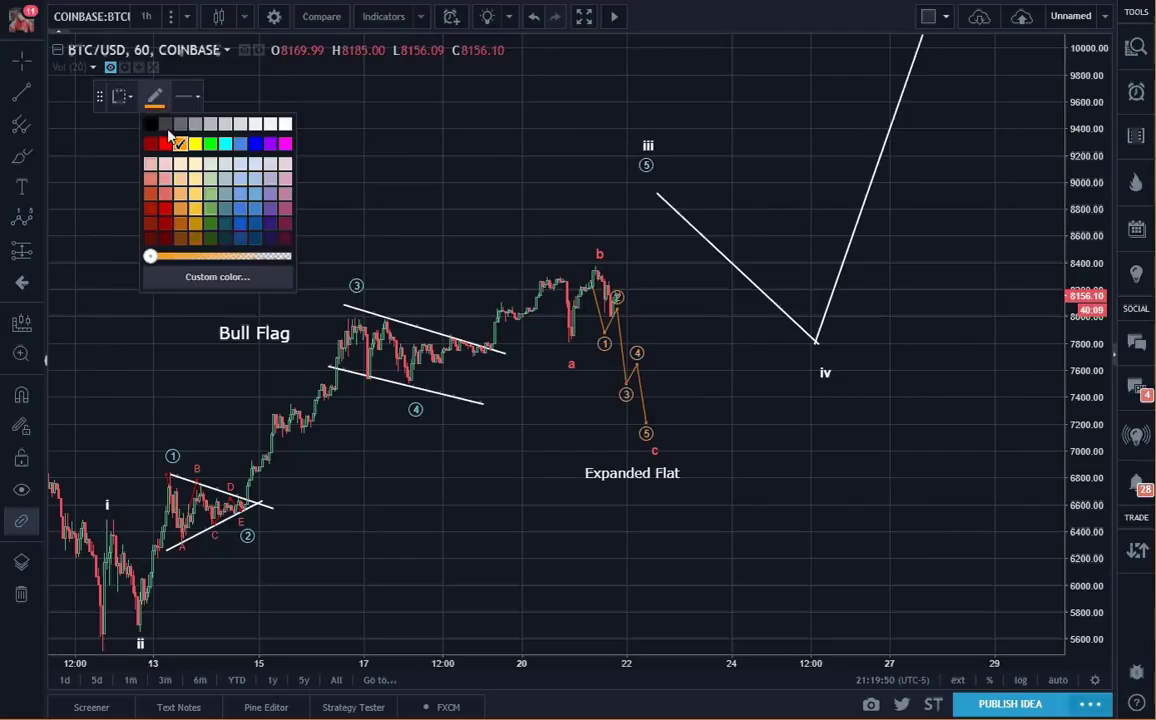
click(226, 147)
click(671, 453)
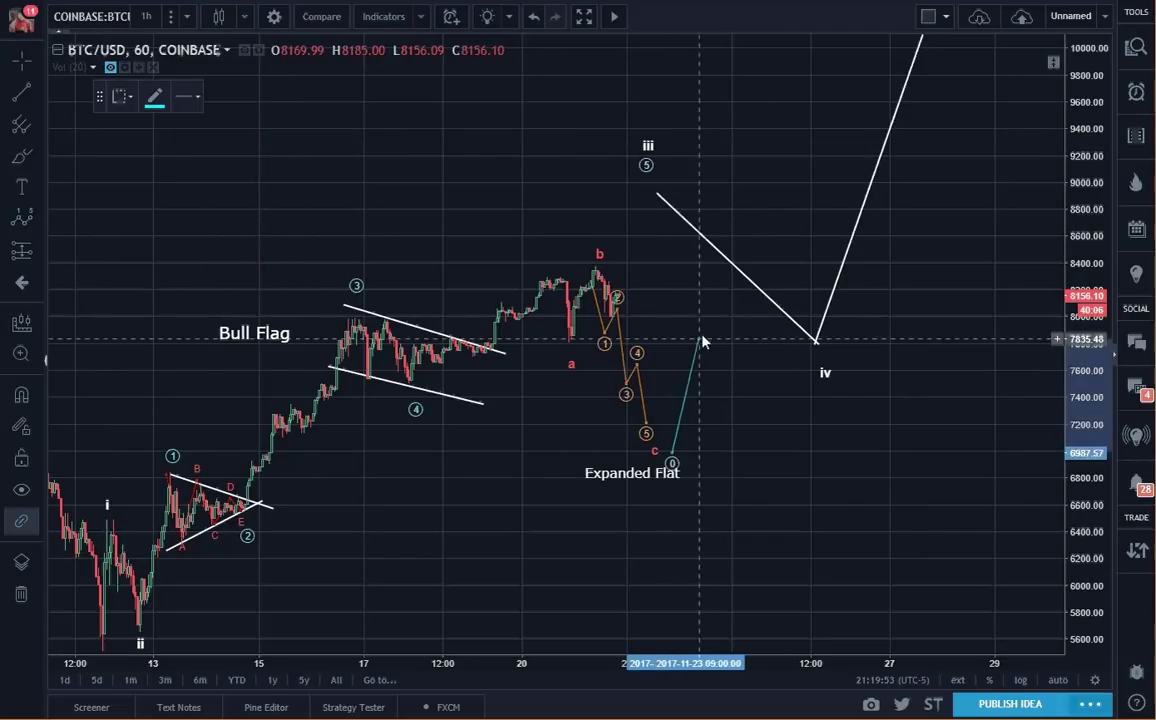
click(700, 323)
click(720, 390)
click(768, 218)
click(783, 255)
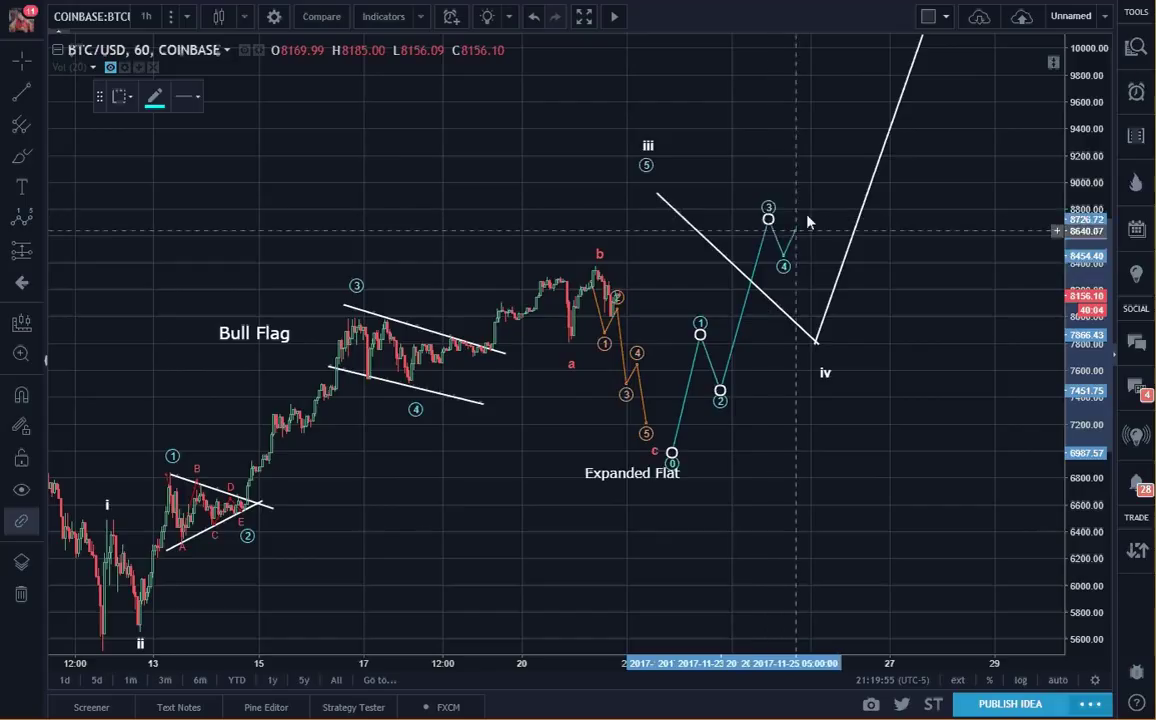
click(816, 140)
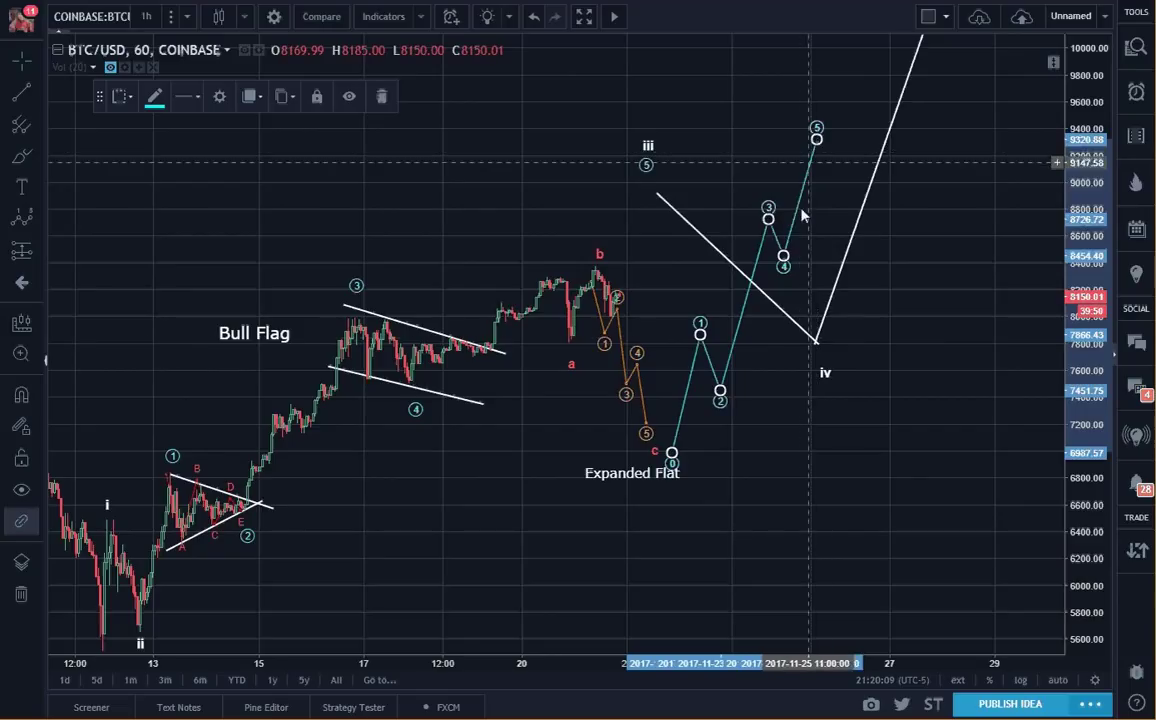
Delete the projected rising cyan impulse wave, undo the deletion, and delete the wave again.
key(Delete)
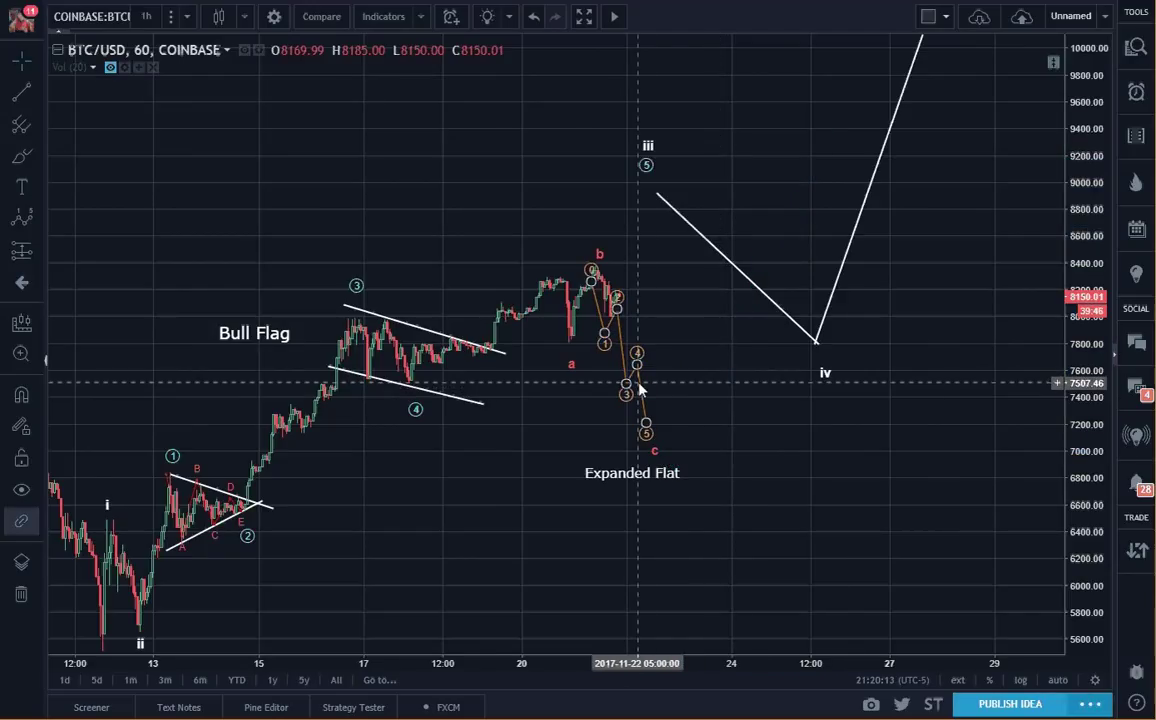
key(ctrl+z)
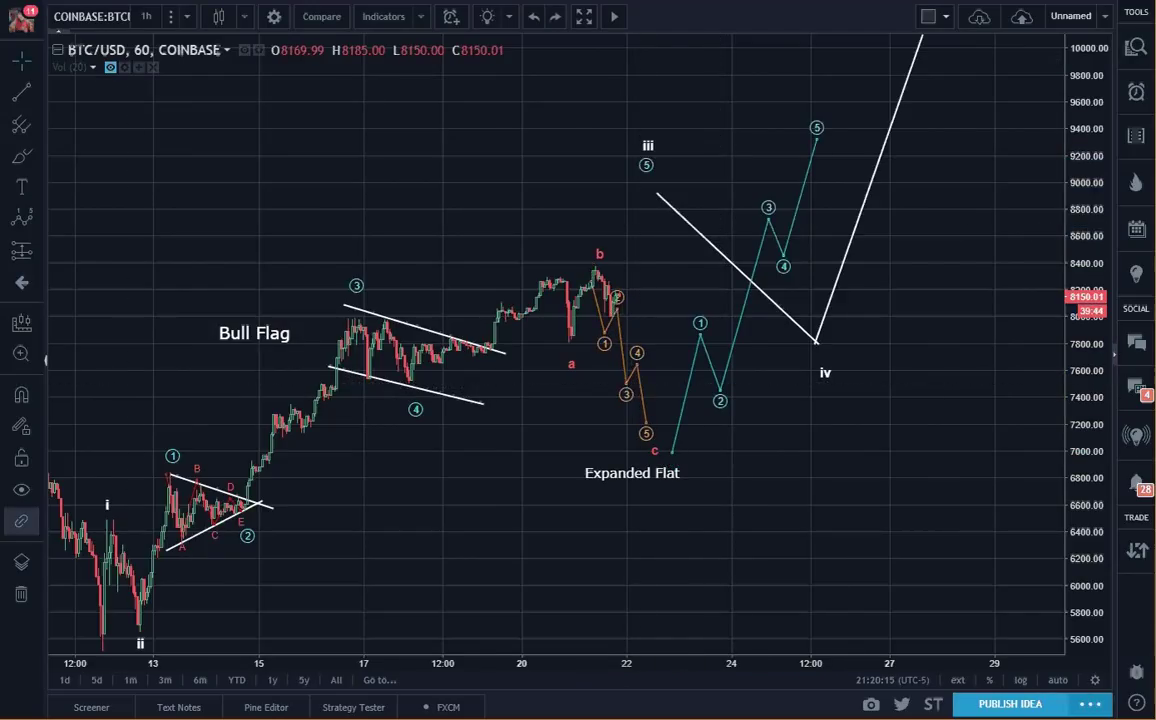
click(735, 340)
key(Delete)
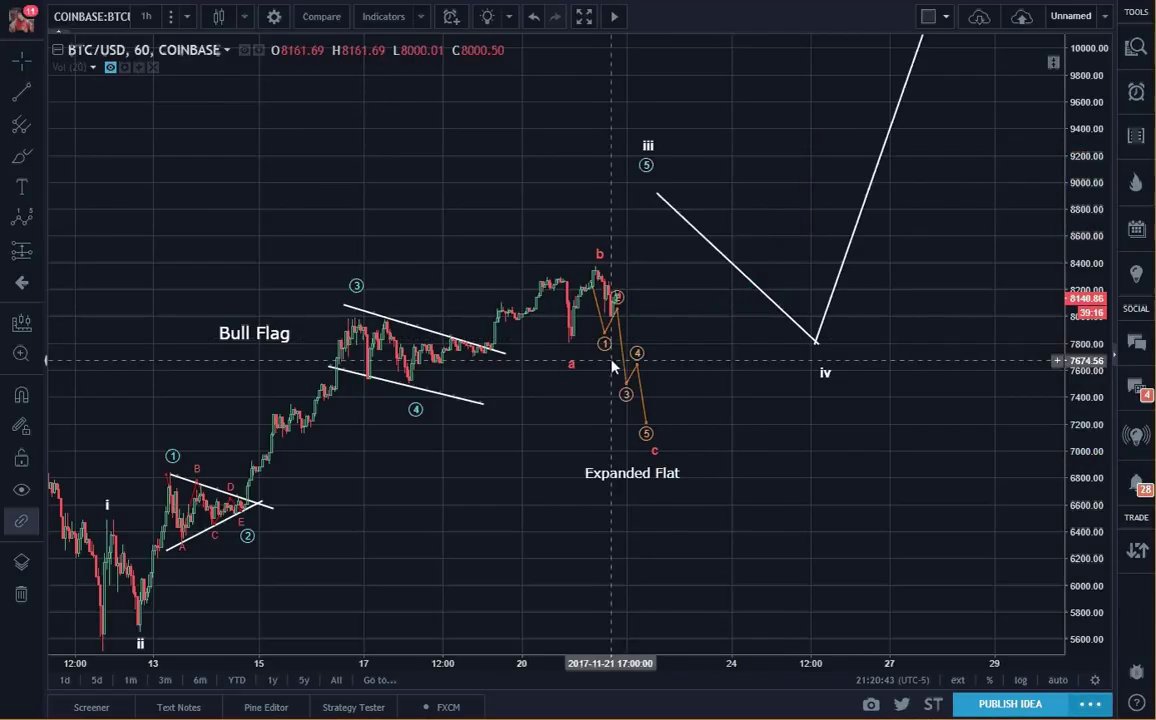
Delete the orange impulse wave, the red abc correction, the "Expanded Flat" text and both white bull flag trend lines.
click(622, 350)
key(Delete)
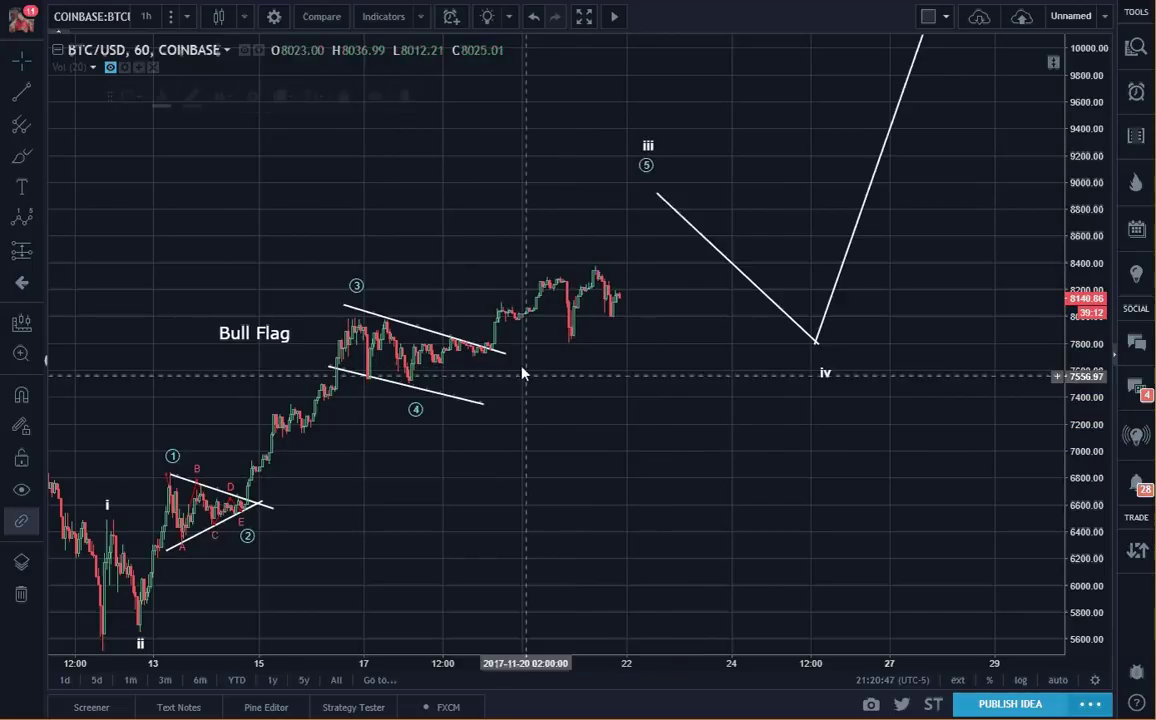
click(459, 340)
key(Delete)
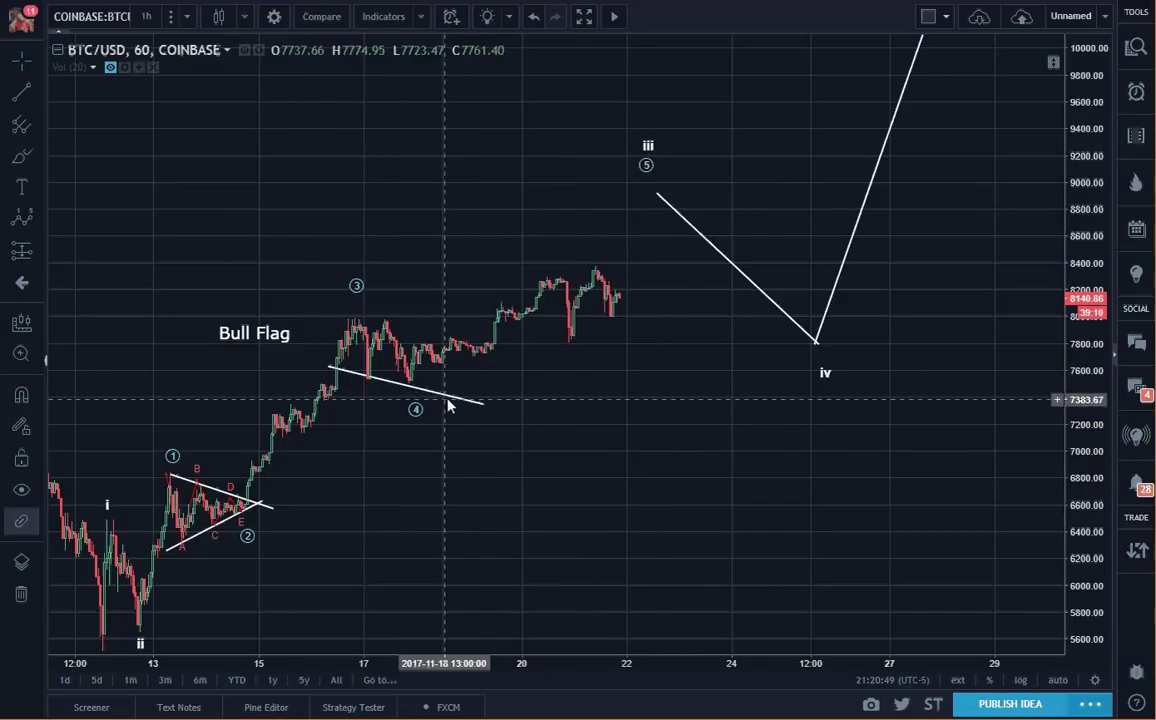
click(459, 402)
key(Delete)
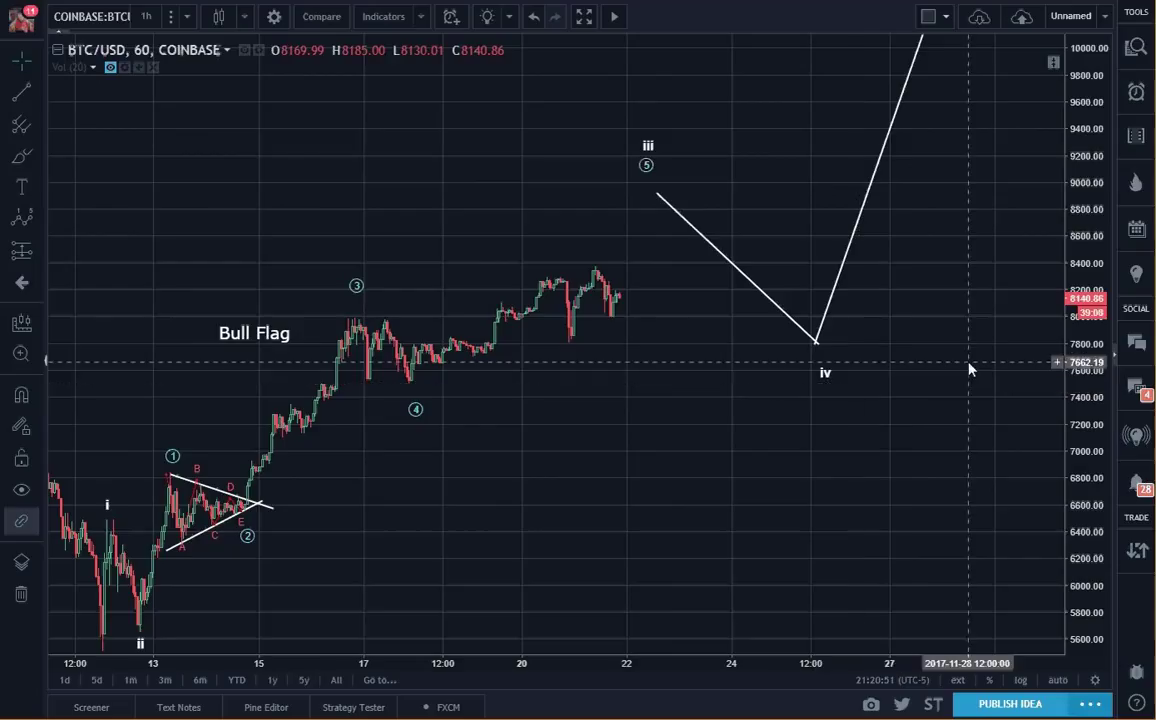
Draw a nearly horizontal purple trend line from about 7,509 on November 16 to about 7,484 on November 25.
scroll(966, 420, down, 1)
drag(965, 444, 921, 369)
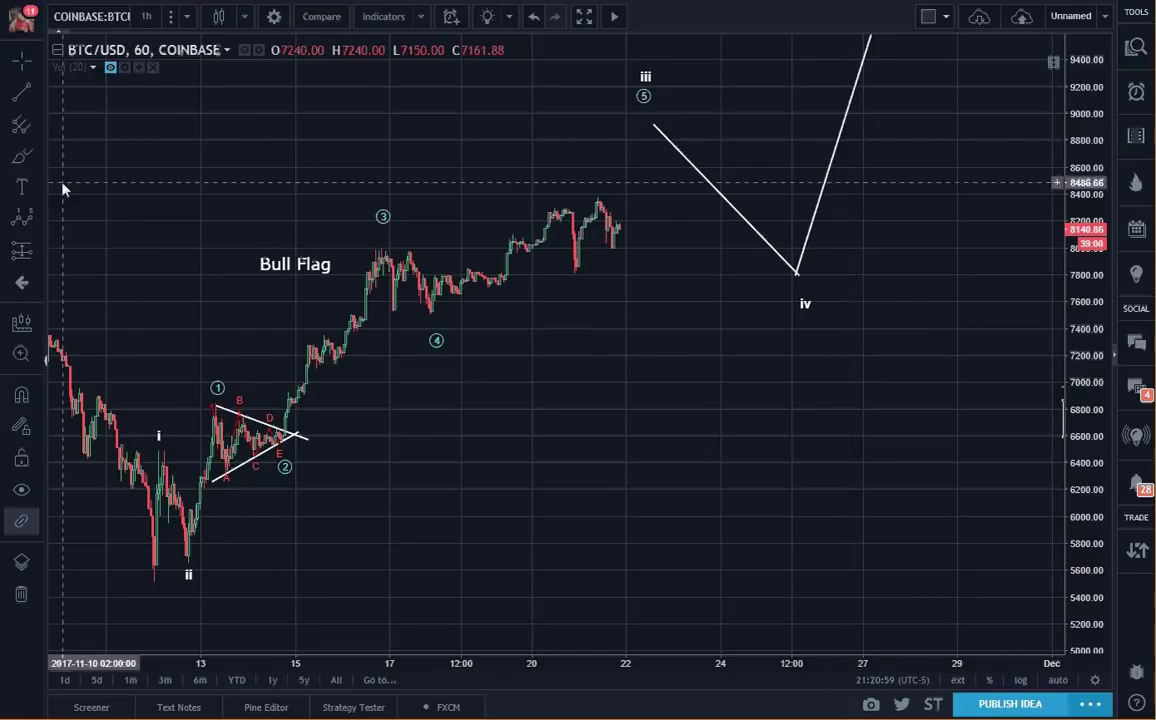
click(22, 95)
click(359, 314)
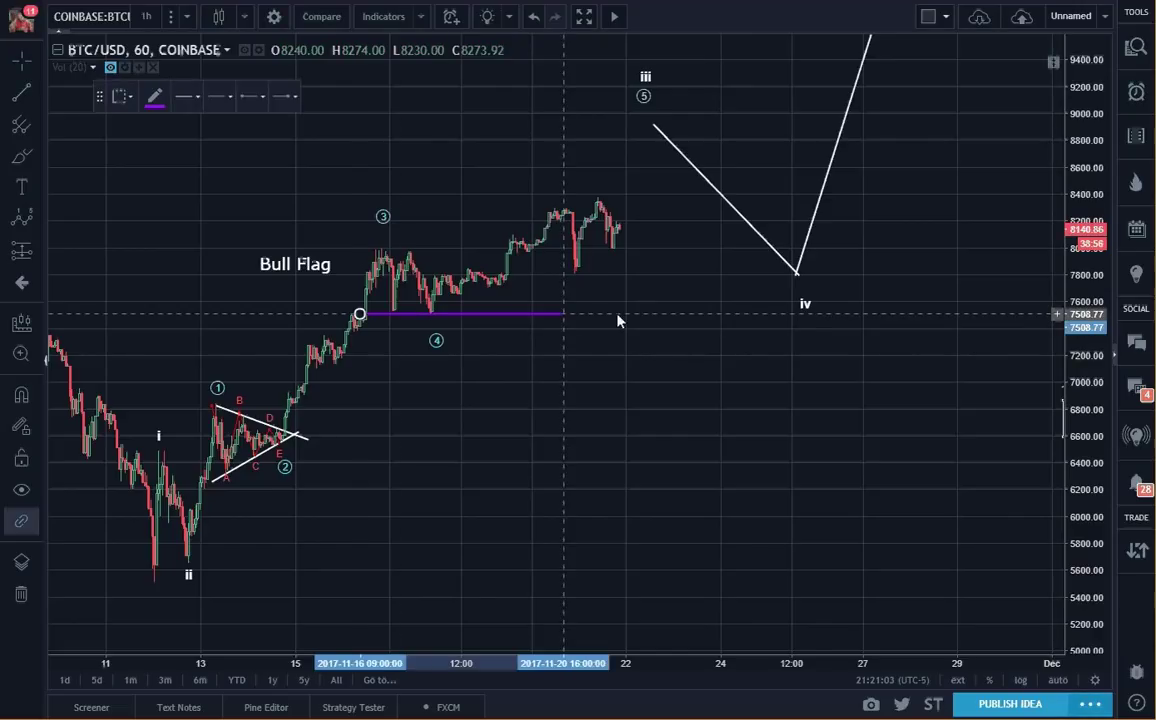
click(794, 317)
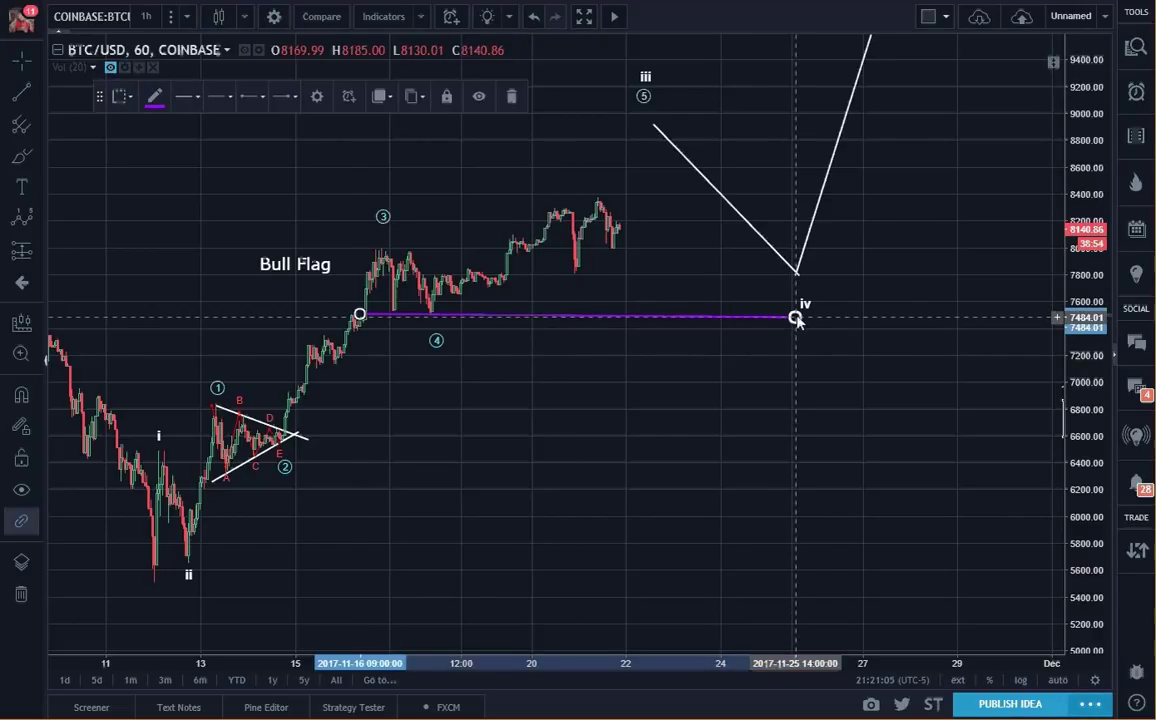
Brush a cyan path from the latest price down to the purple line, up into a hump, and back down to the line.
click(22, 160)
mouse_move(624, 231)
mouse_down()
mouse_move(650, 315)
mouse_move(687, 261)
mouse_move(710, 260)
mouse_move(733, 316)
mouse_up()
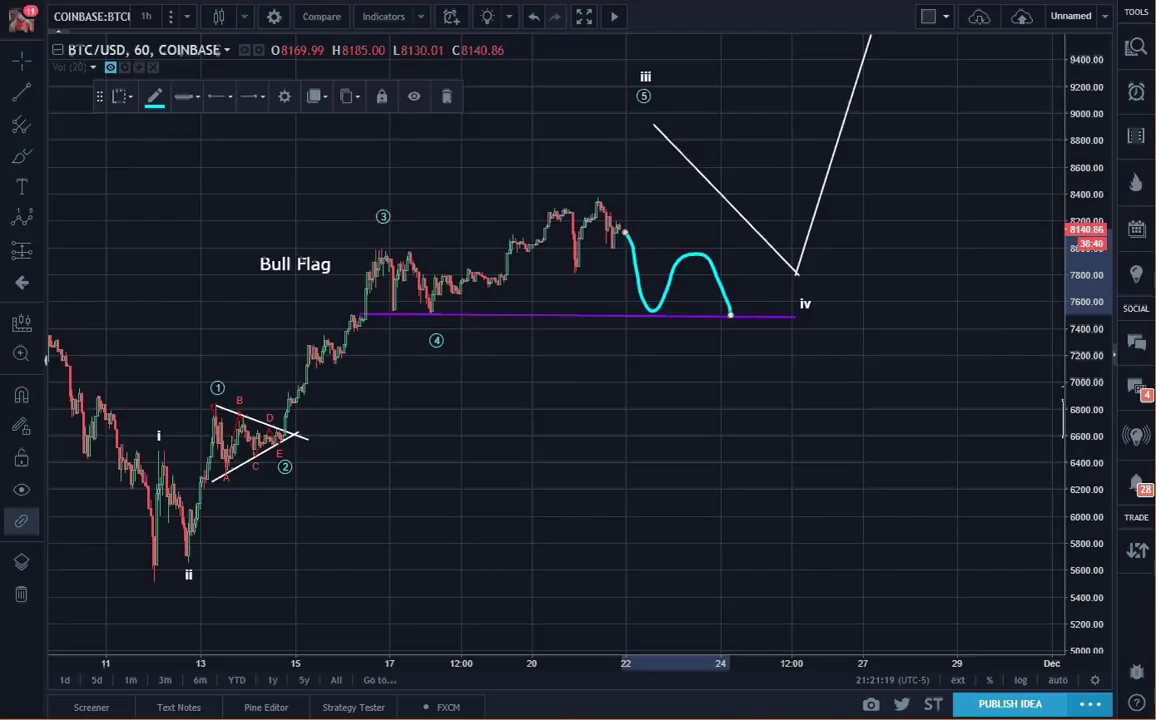
key(Escape)
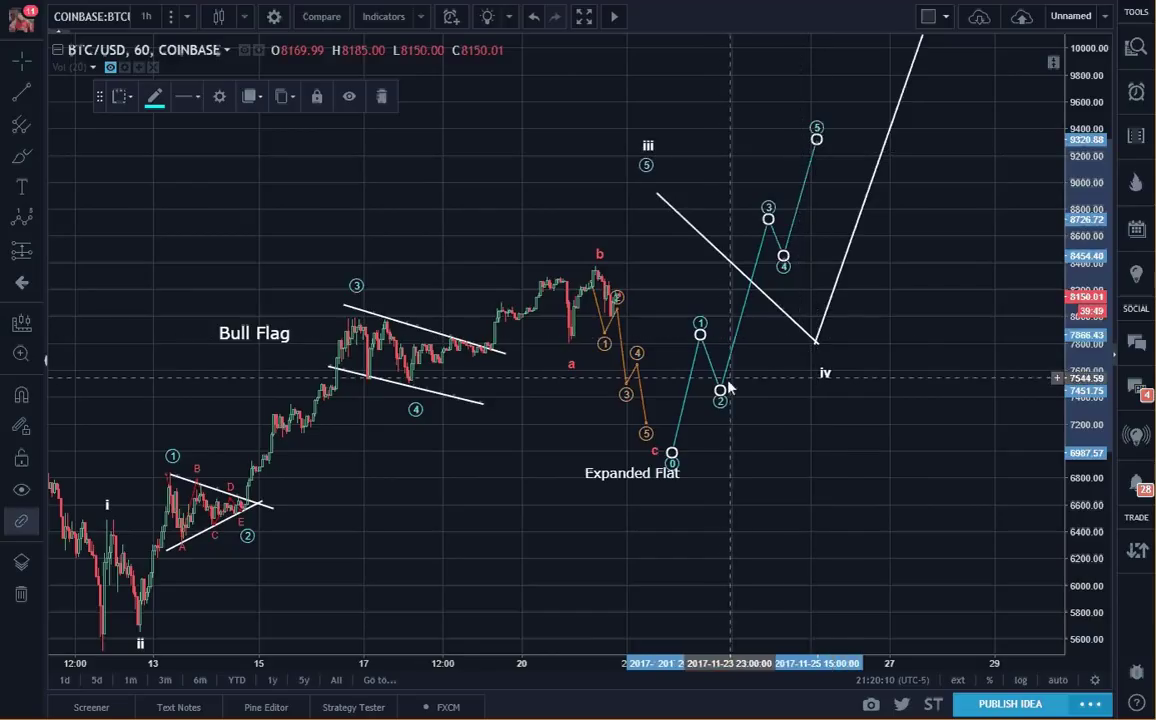
Delete the projected rising cyan impulse wave, undo the deletion, and delete the wave again.
key(Delete)
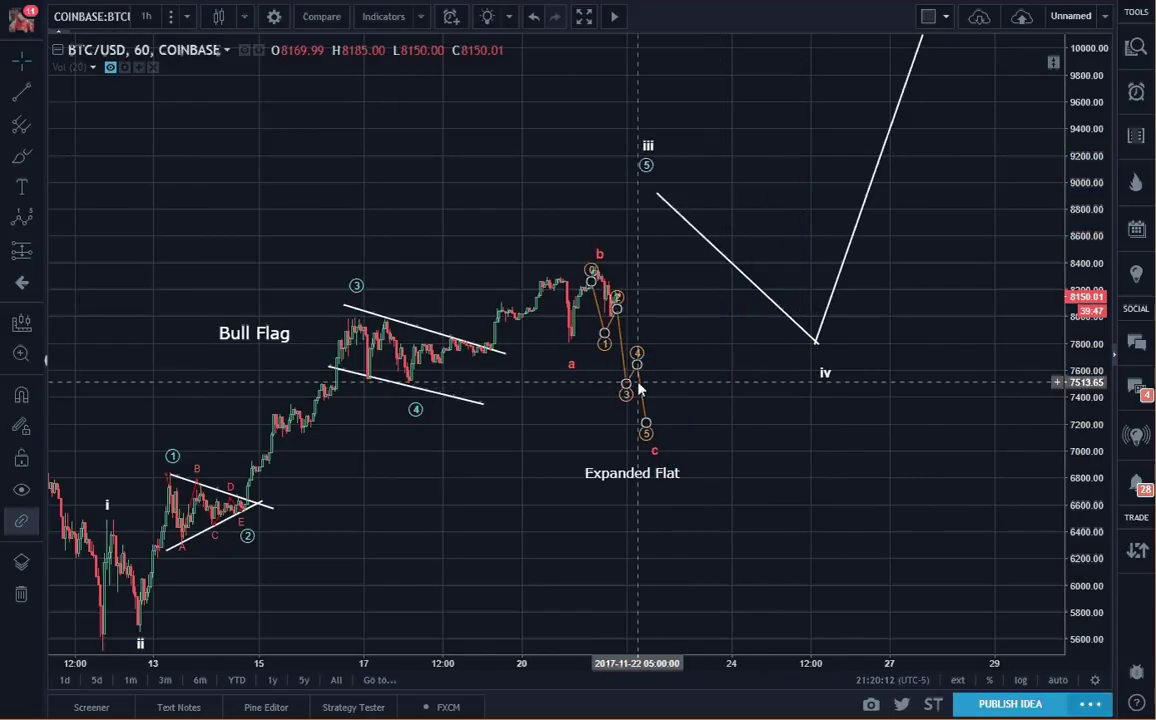
key(ctrl+z)
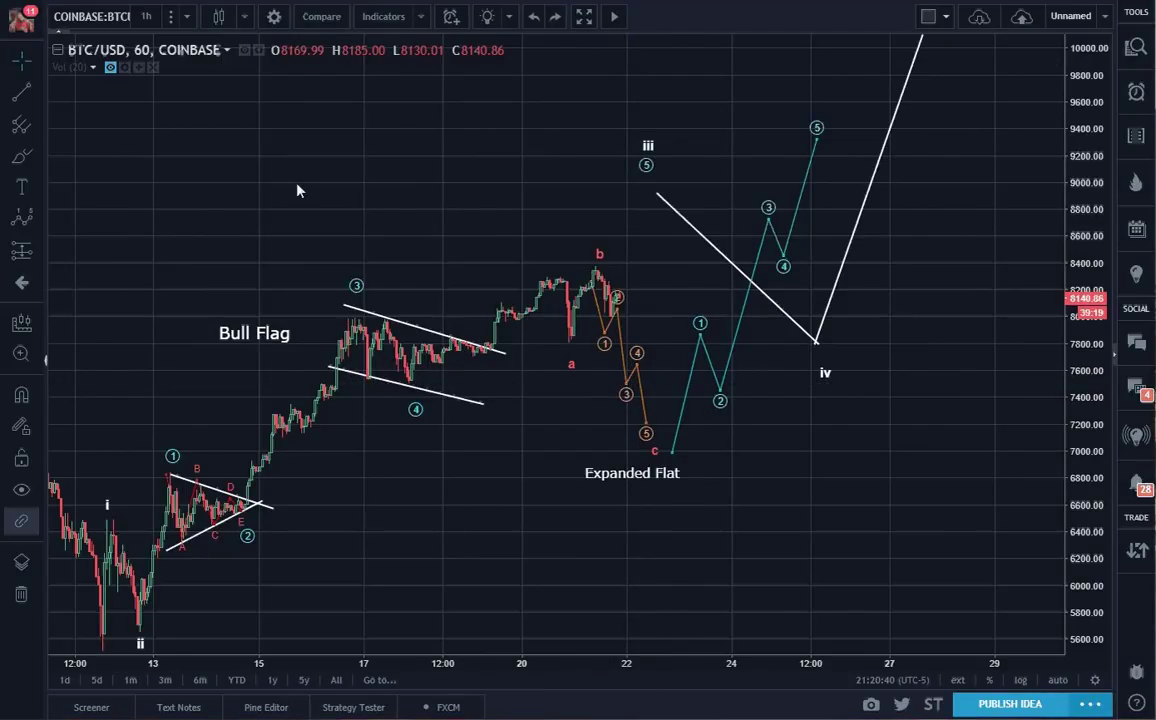
click(735, 345)
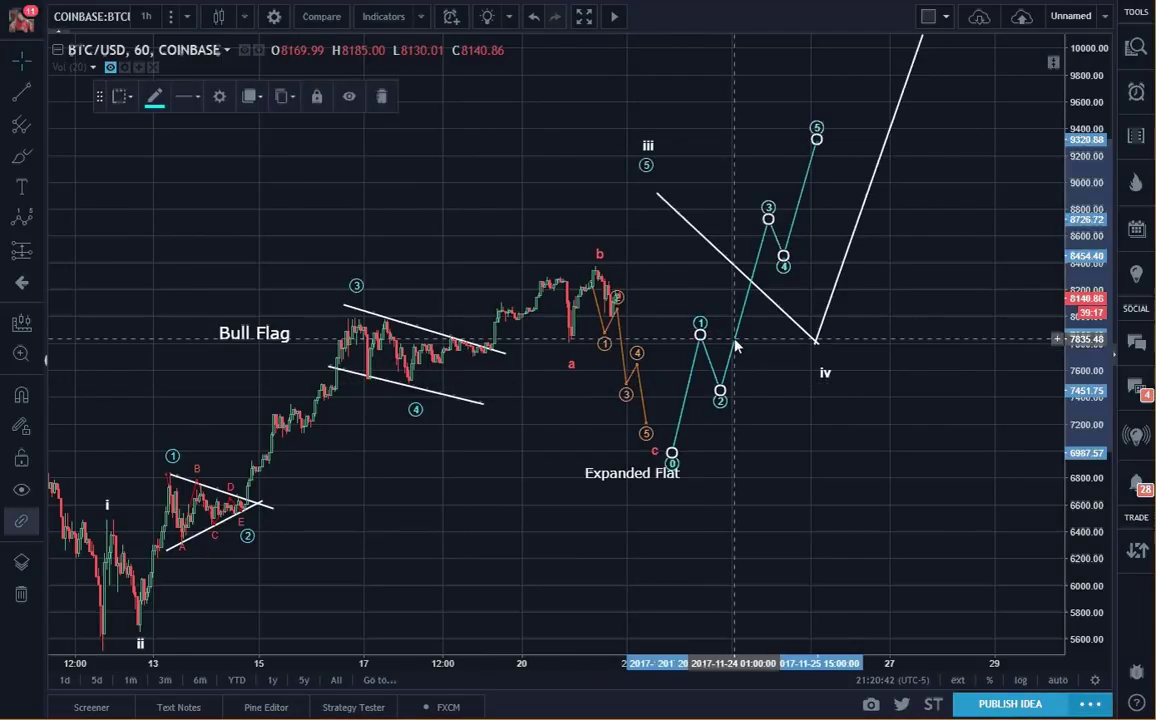
key(Delete)
Delete the orange impulse wave, the red abc correction and the "Expanded Flat" text label.
click(621, 346)
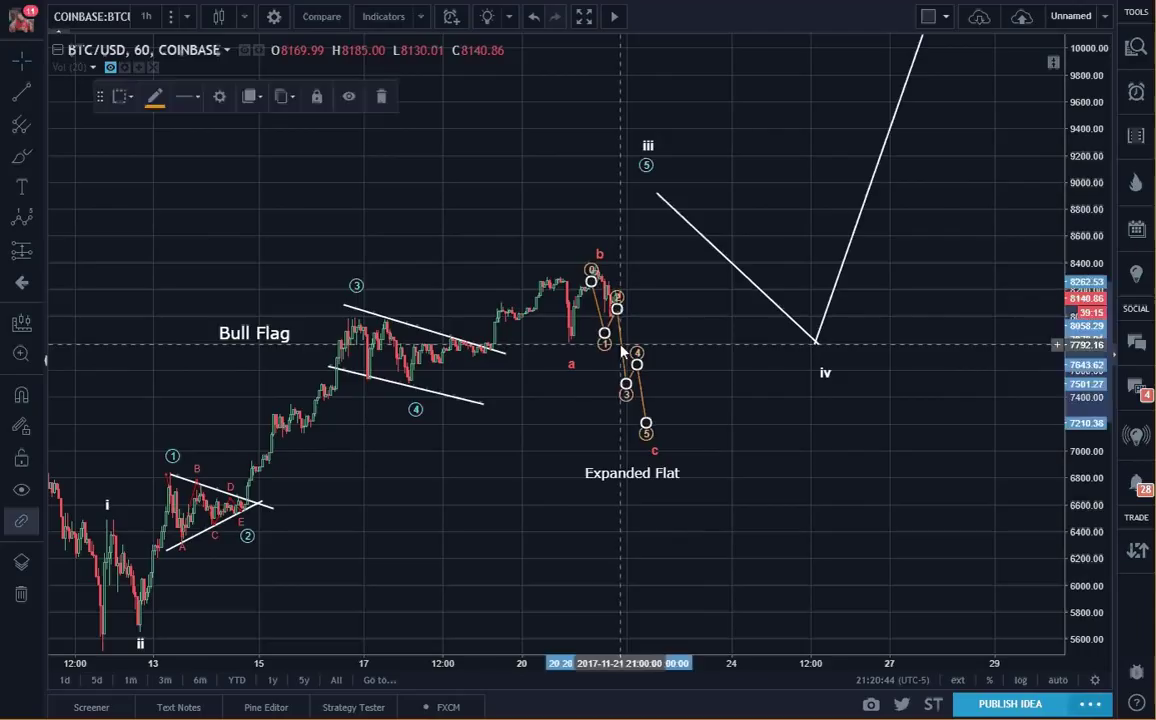
key(Delete)
click(572, 366)
key(Delete)
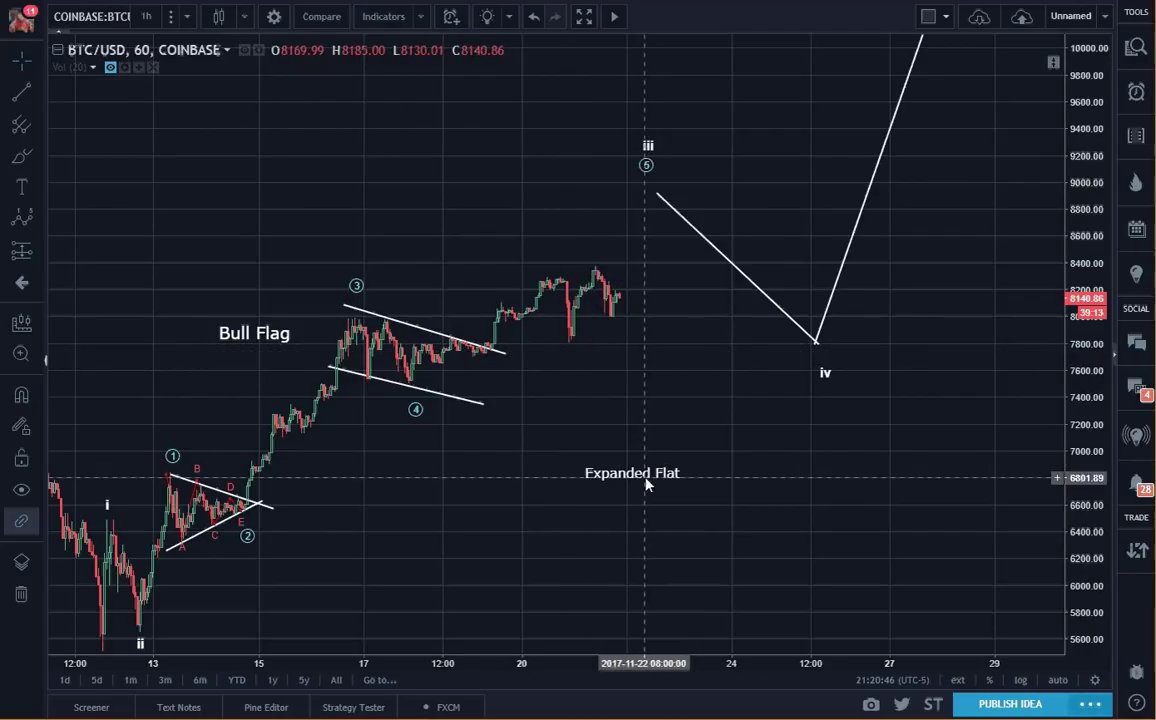
click(645, 483)
key(Delete)
Delete the upper and lower white trend lines of the bull flag between waves 3 and 4.
click(454, 338)
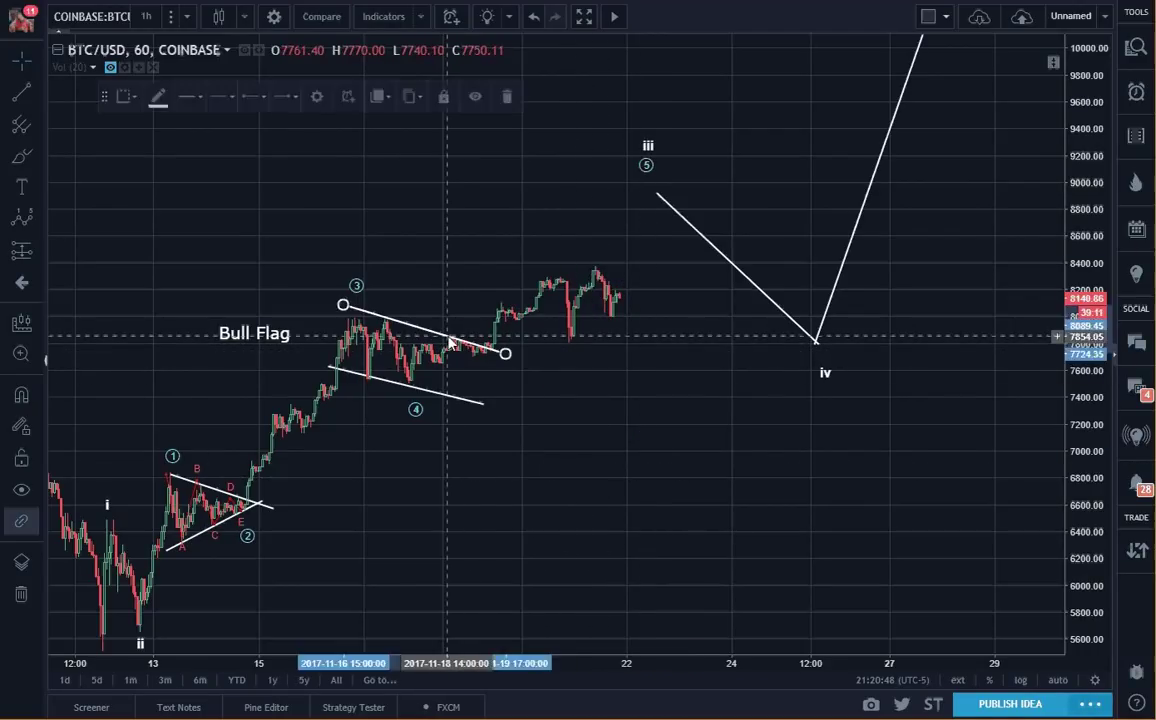
key(Delete)
click(454, 400)
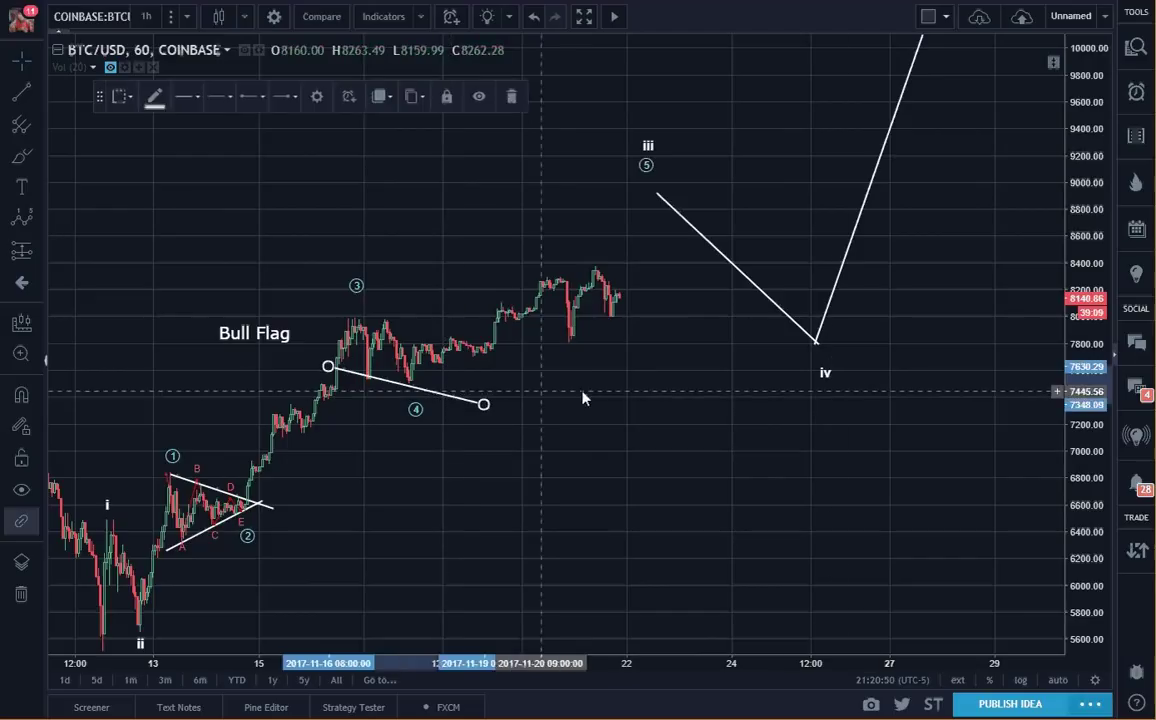
key(Delete)
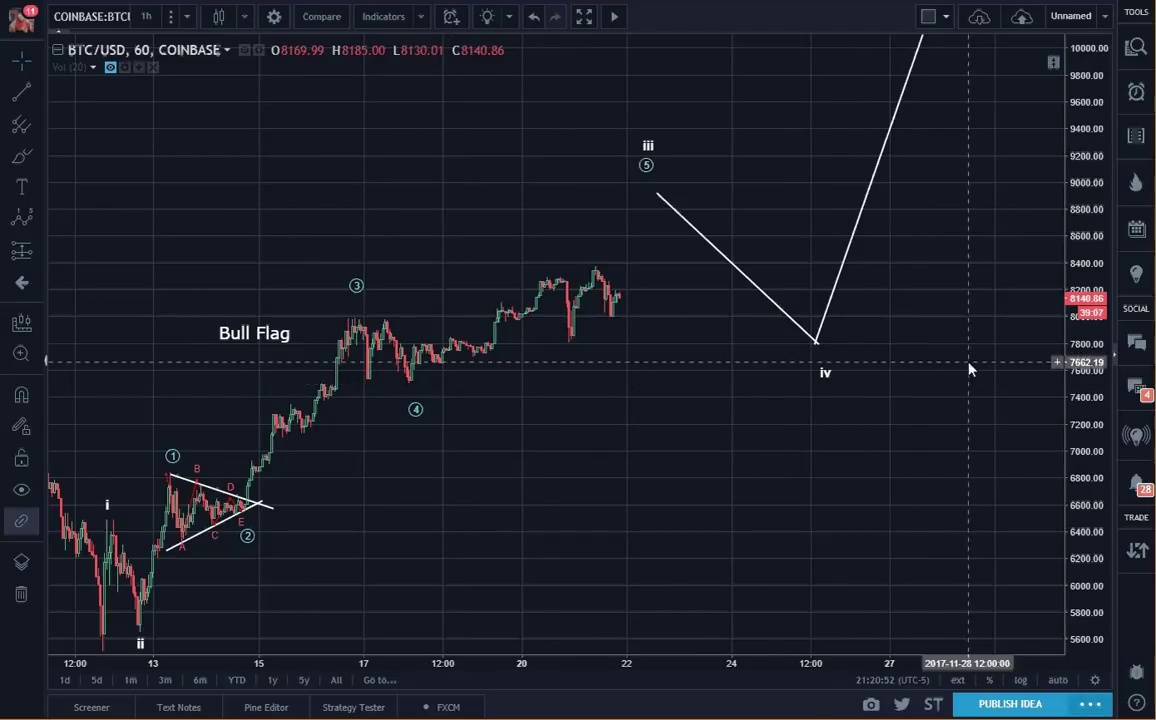
Draw a purple neckline from about 7,509 on November 16 to 7,484 on November 25 and brush a cyan right-shoulder curve ending on it.
scroll(968, 369, down, 1)
drag(965, 444, 921, 368)
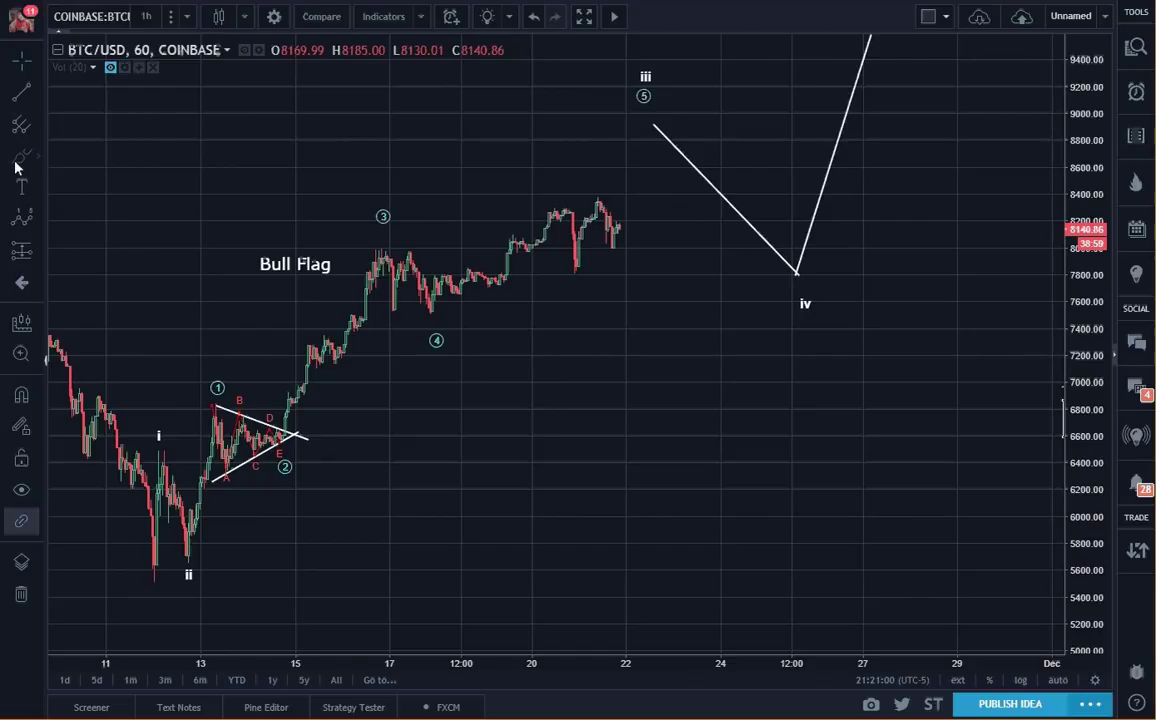
click(22, 93)
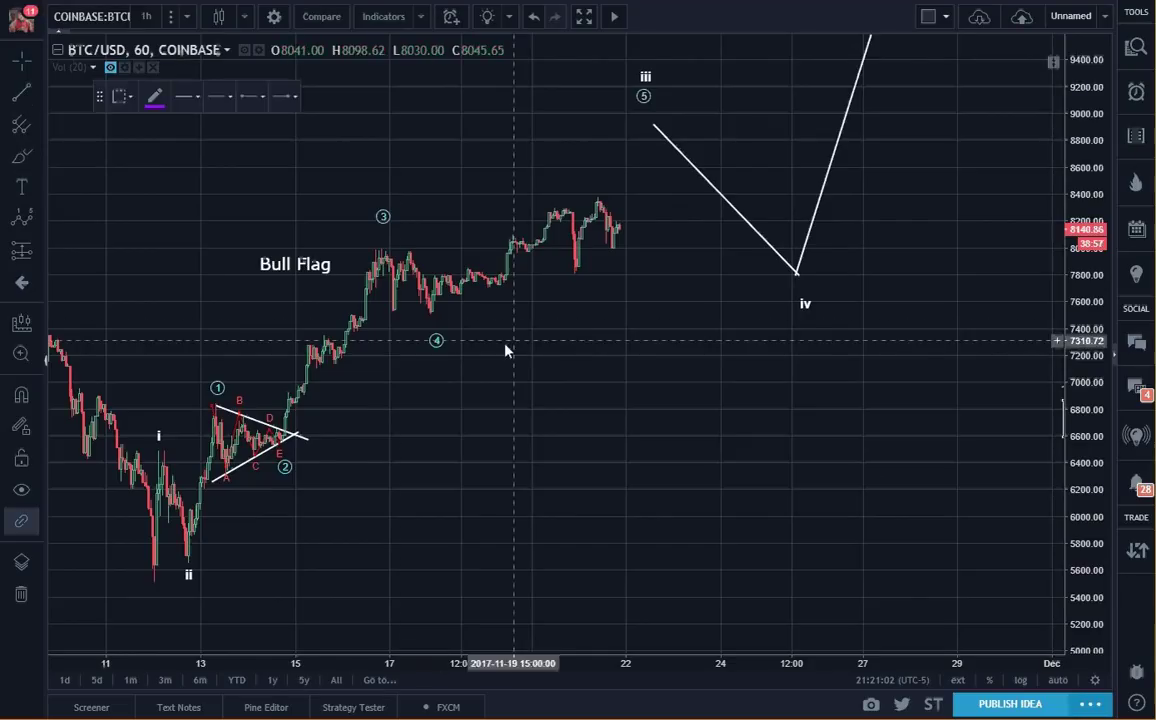
click(360, 315)
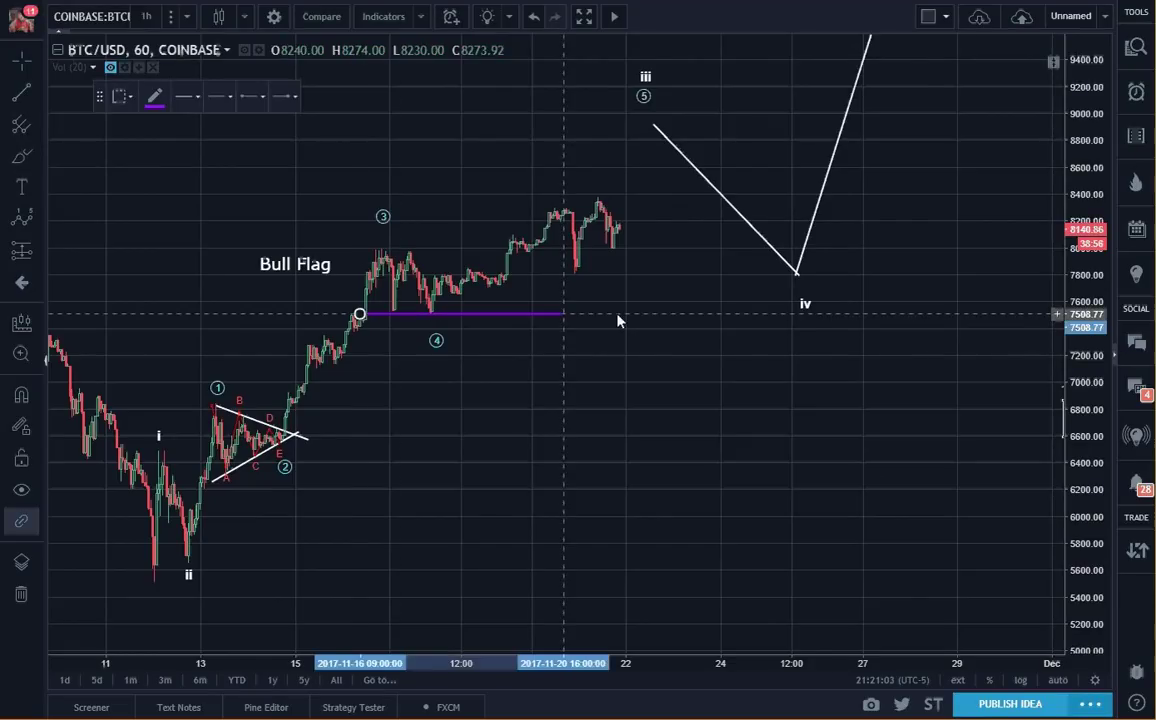
click(794, 317)
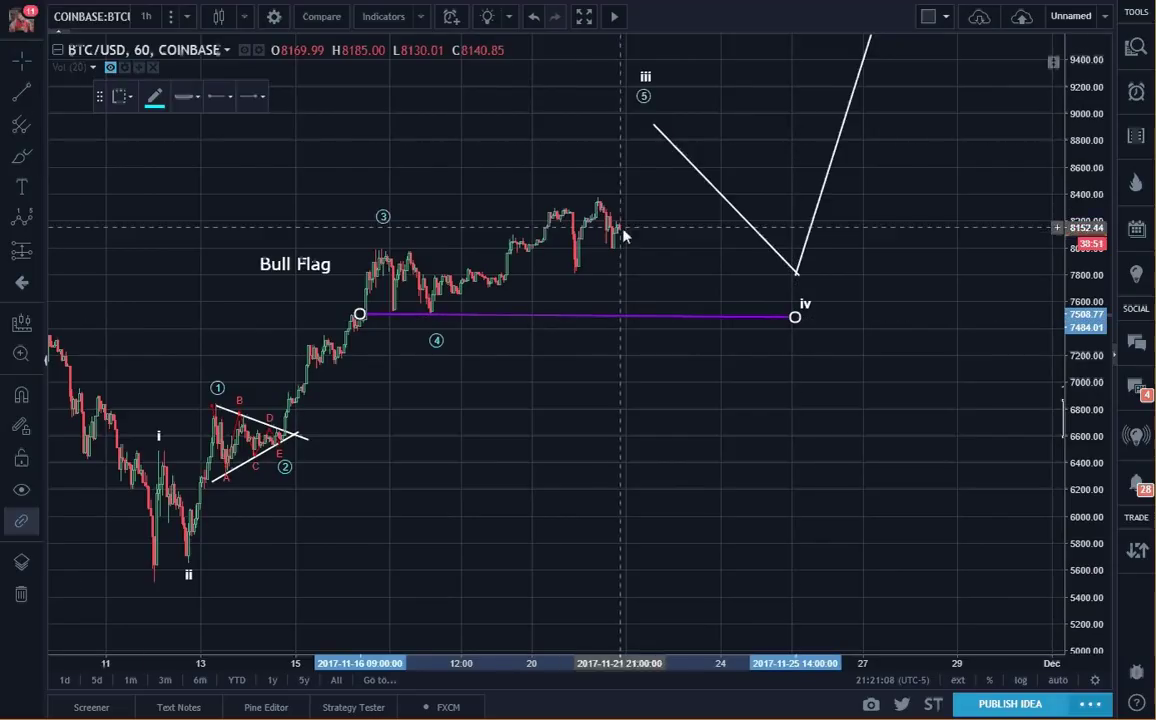
mouse_move(625, 232)
mouse_down()
mouse_move(650, 314)
mouse_move(687, 261)
mouse_move(710, 258)
mouse_move(732, 316)
mouse_up()
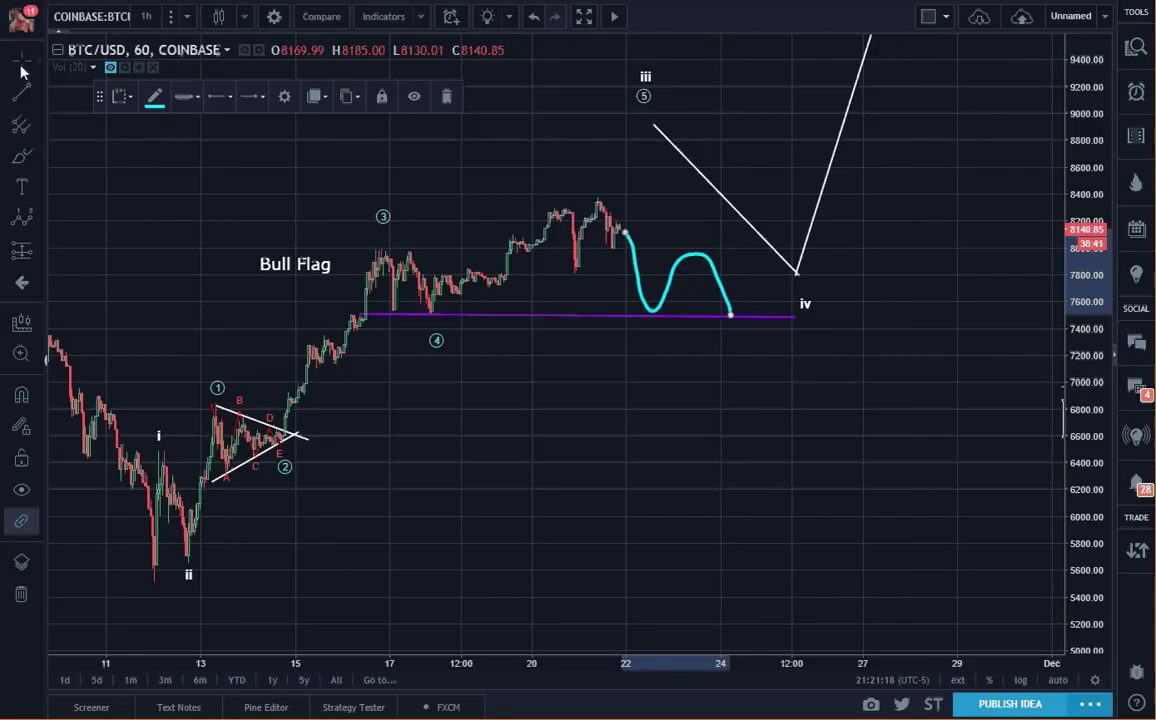
key(Escape)
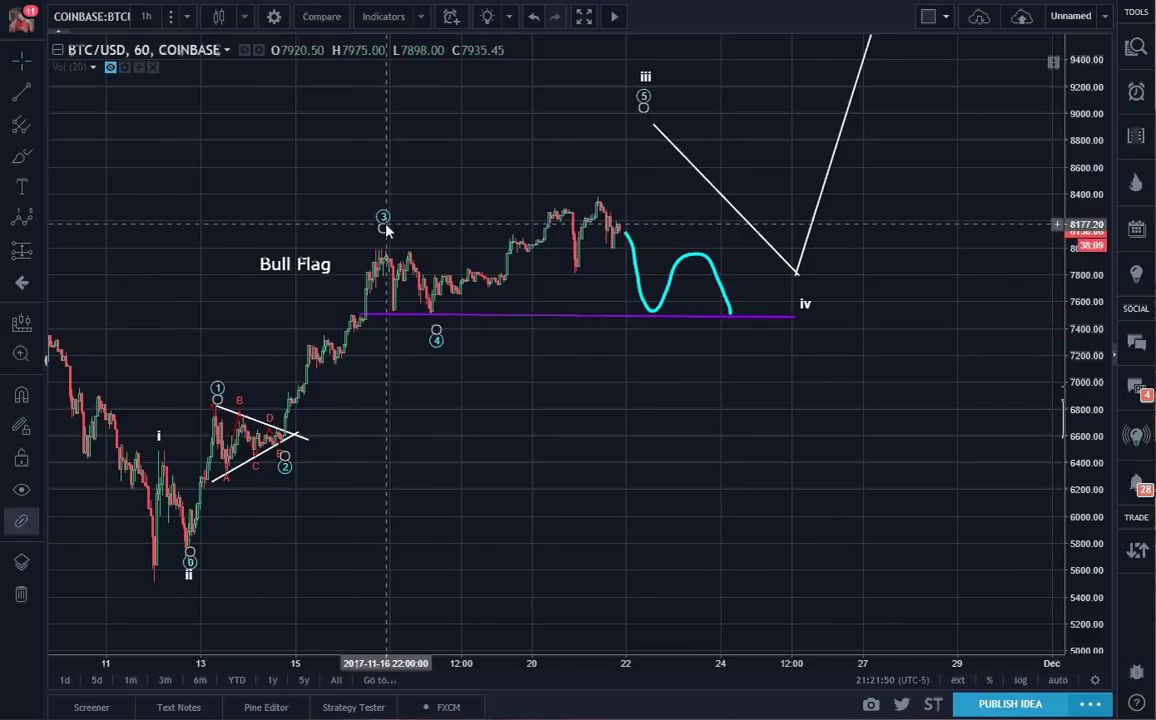
Move the cyan impulse's circled 3 point to just above wave 1 and add a white "LS" label above the November 16 peak.
mouse_move(387, 230)
mouse_down()
mouse_move(296, 342)
mouse_move(218, 370)
mouse_up()
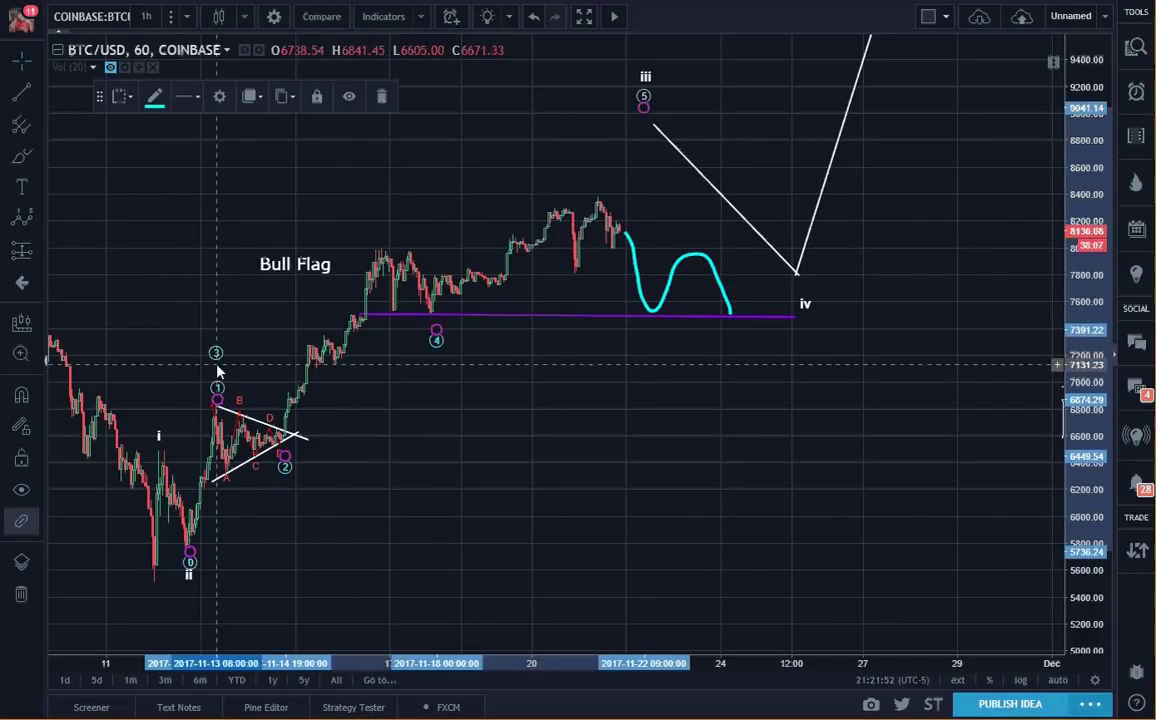
click(21, 187)
click(372, 224)
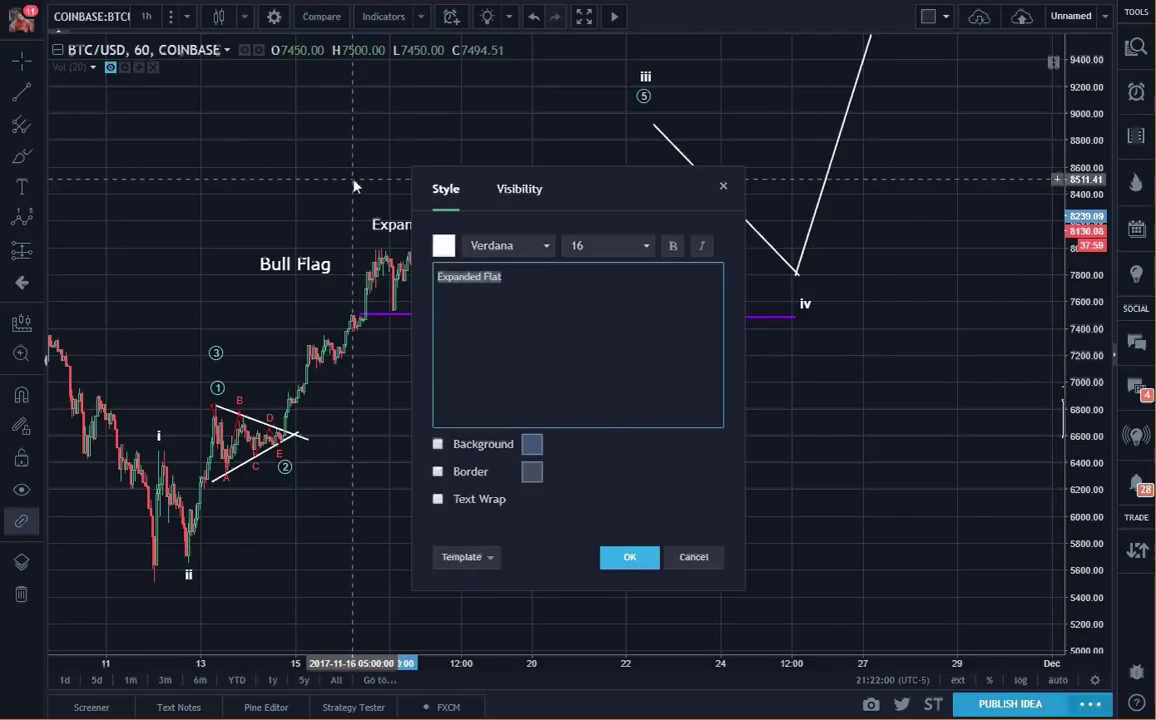
text(LS)
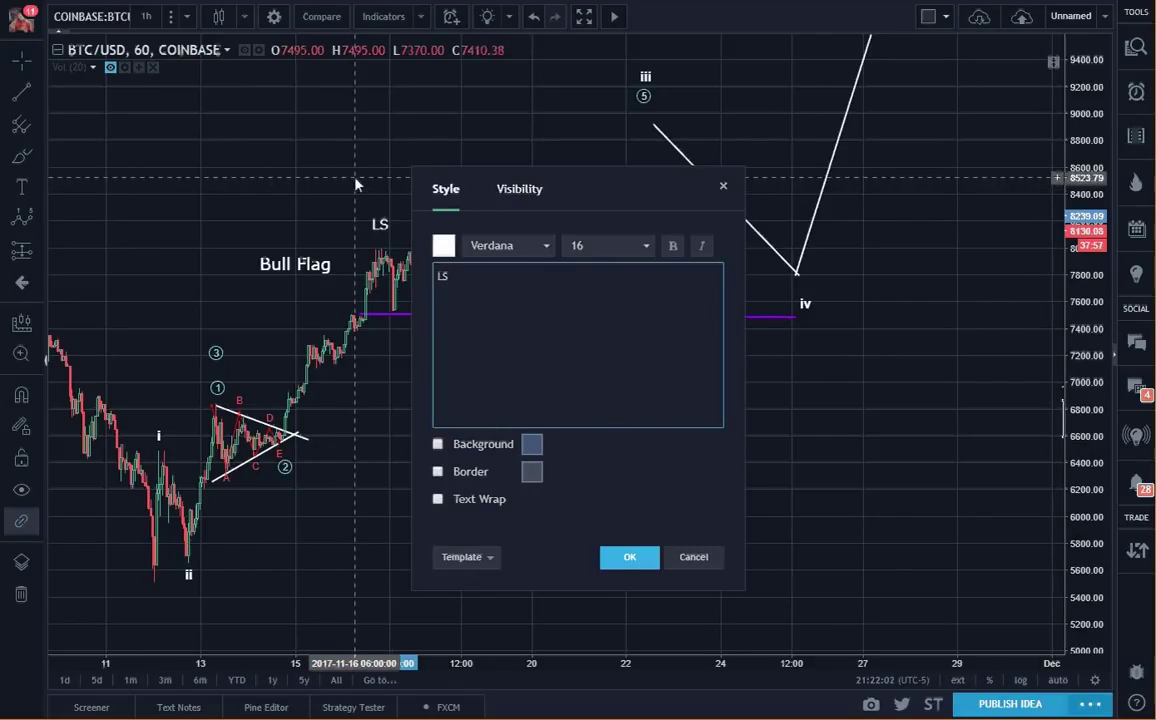
click(652, 562)
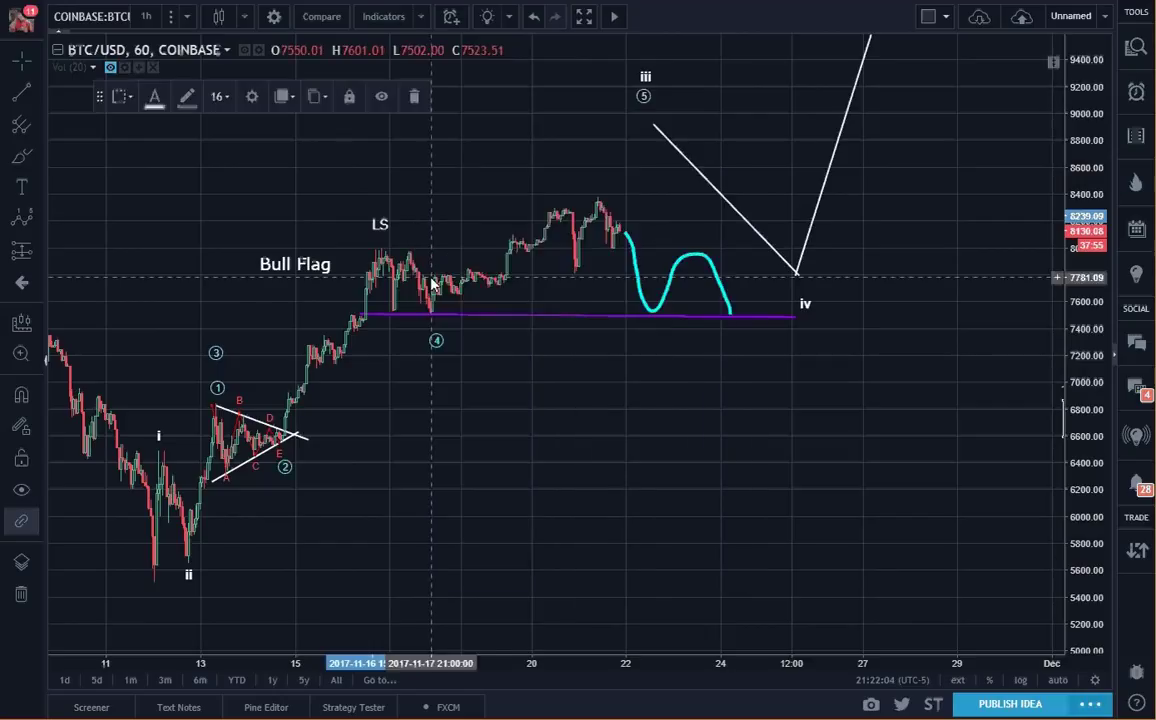
Place a copy of the "LS" label above the cyan curve's hump at about 8,165 and change its text to "RS".
drag(380, 224, 512, 212)
drag(625, 232, 697, 237)
double_click(694, 235)
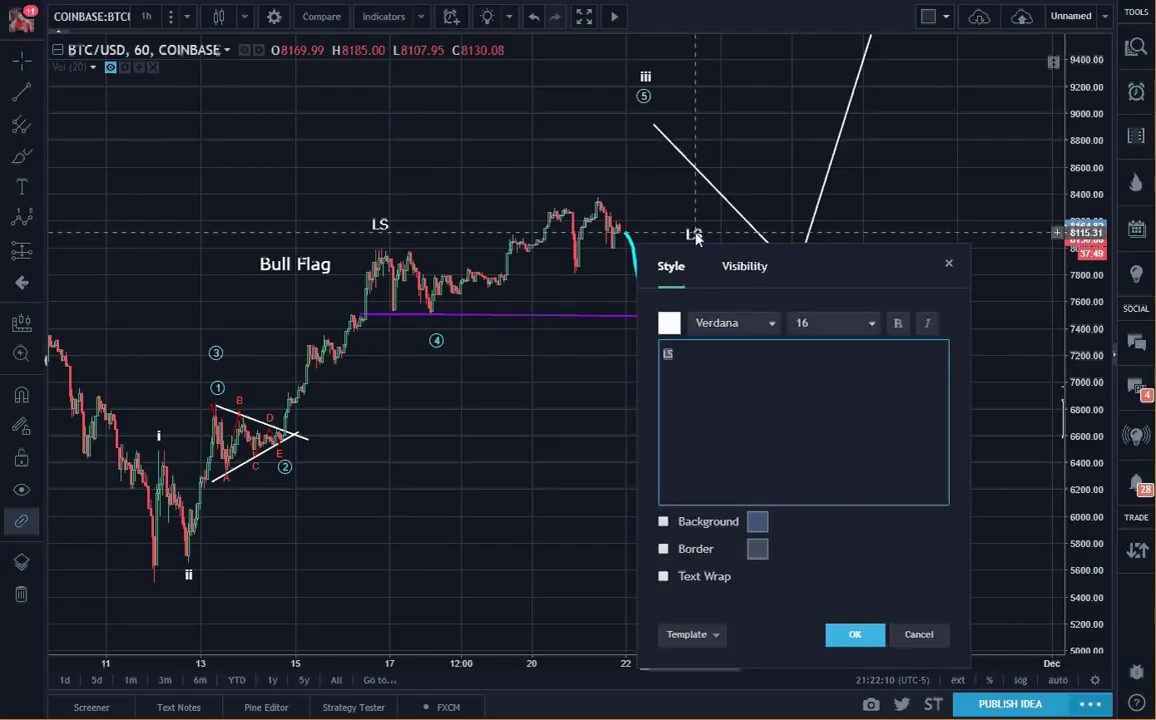
text(RS)
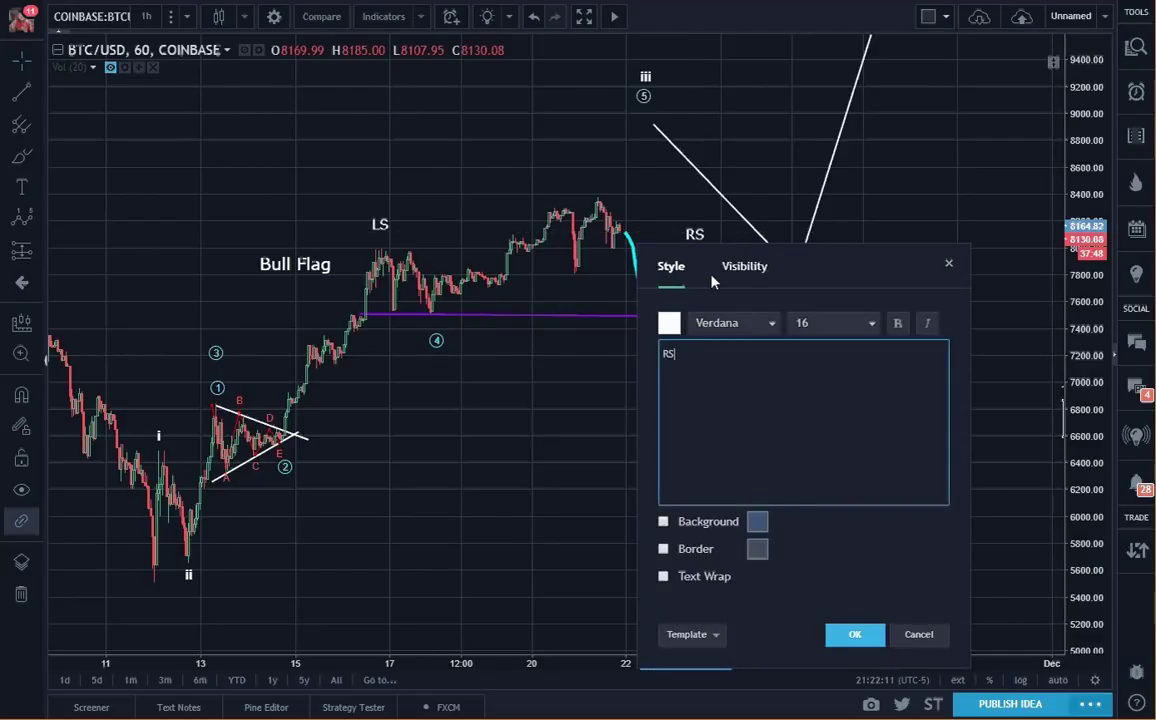
click(850, 632)
Paste another "LS" label, move it above the November 20 highs at about 8,549, and change its text to "H".
key(ctrl+v)
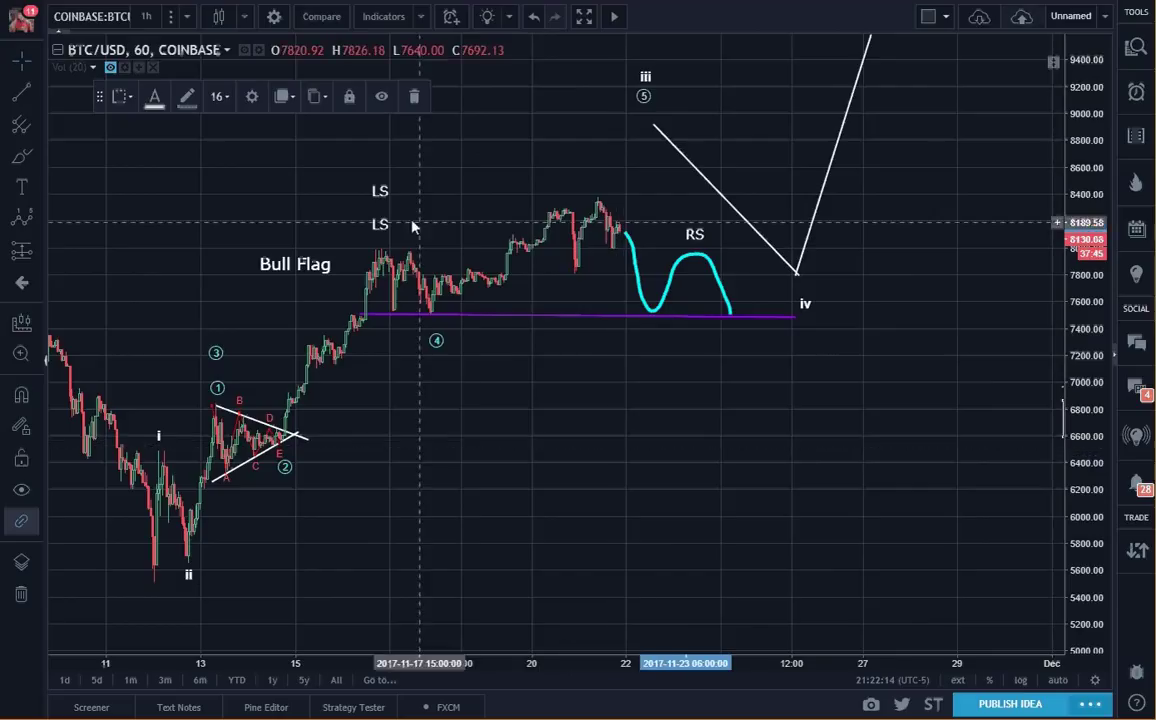
drag(384, 199, 575, 191)
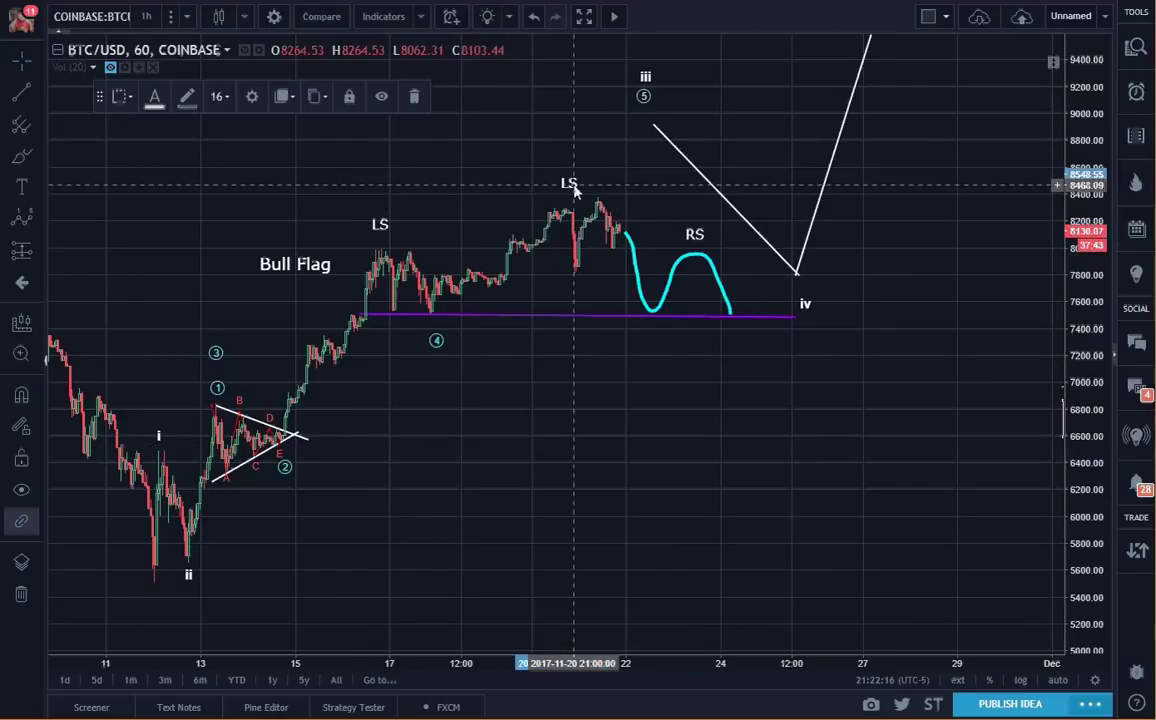
double_click(575, 191)
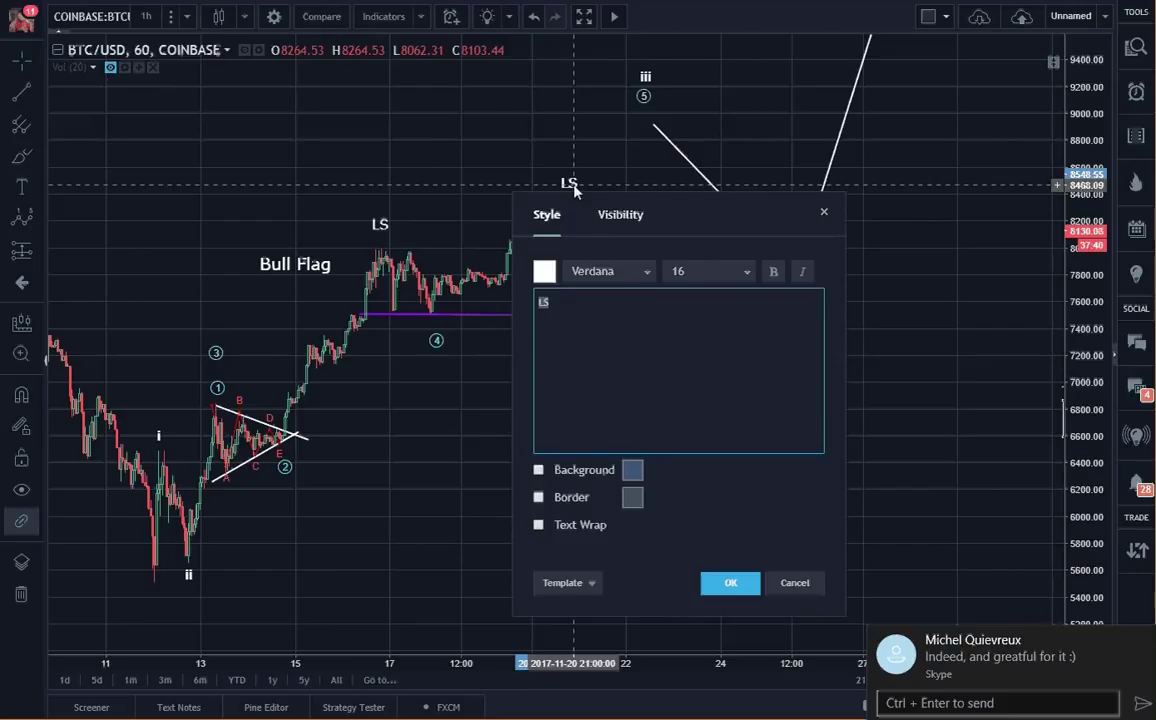
text(J)
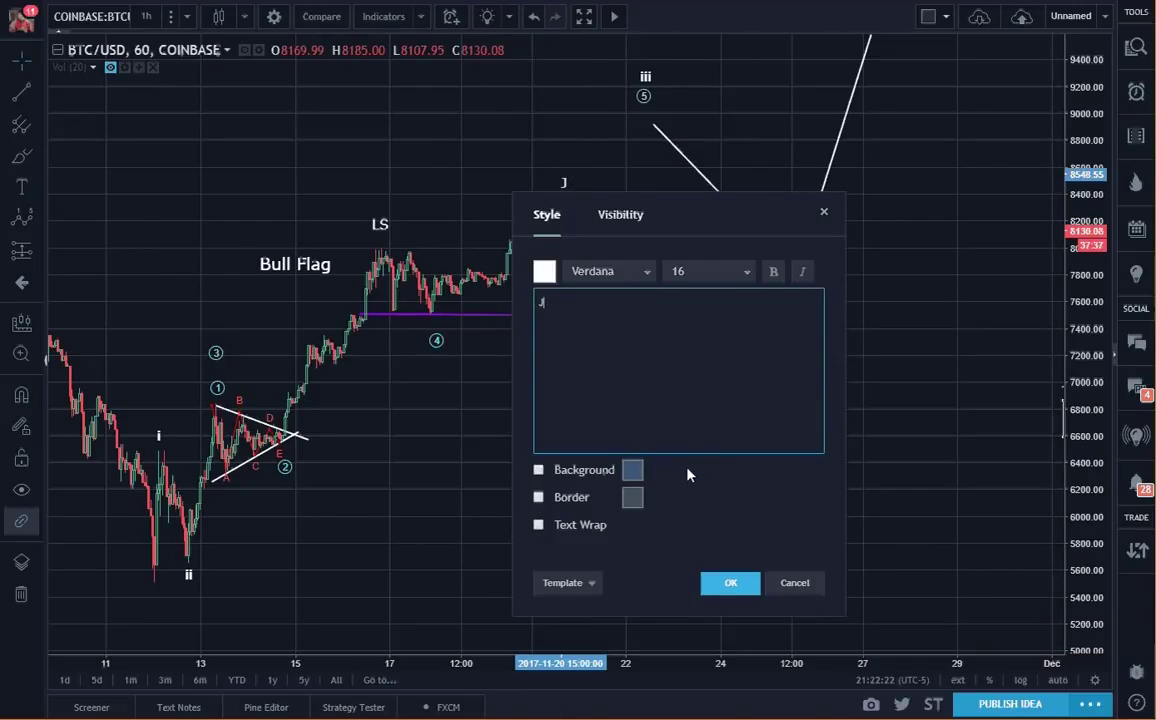
text(H)
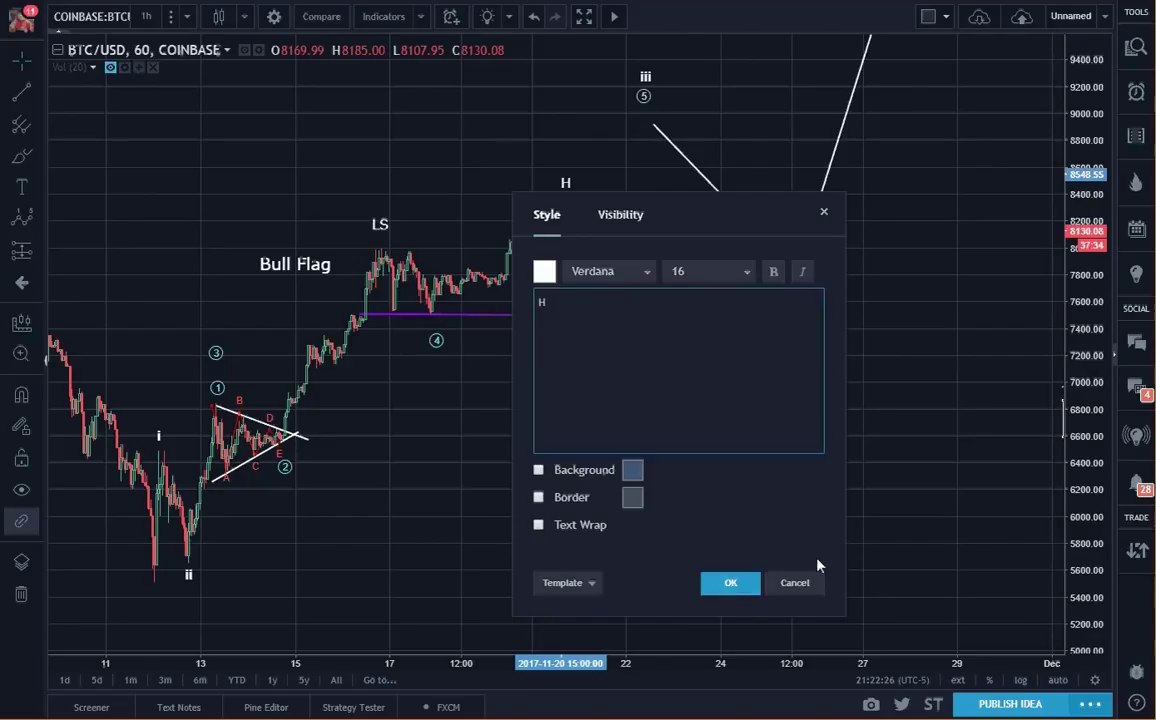
key(Return)
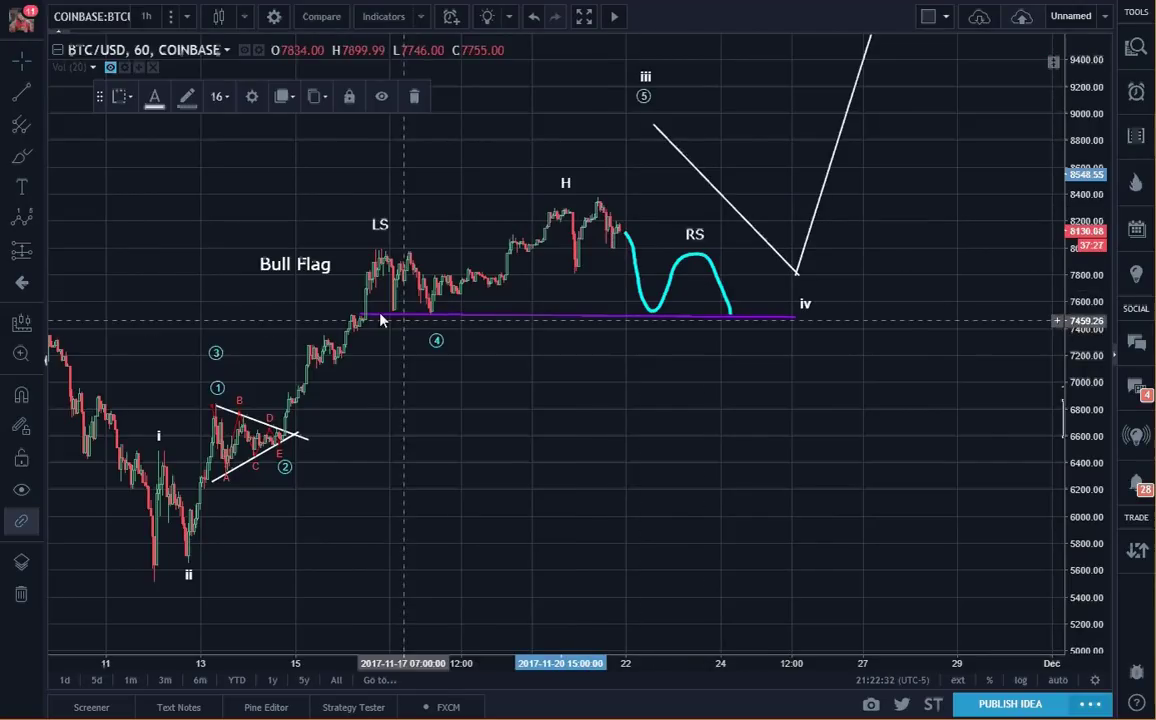
click(827, 534)
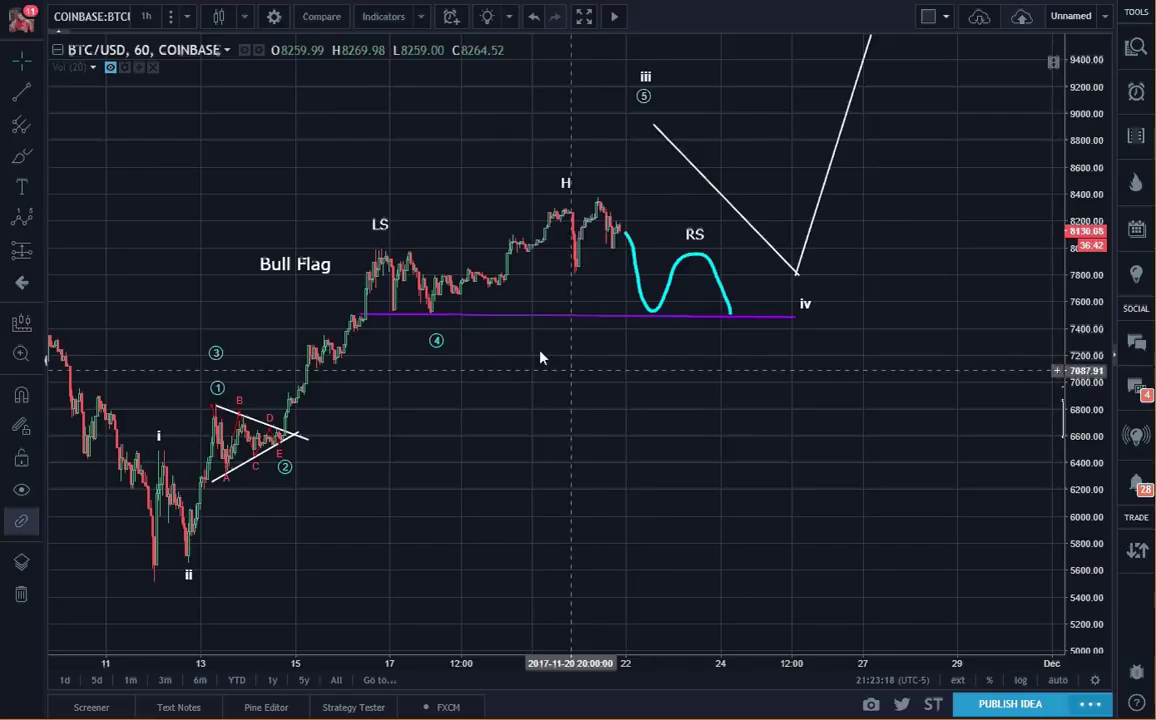
Show the volume indicator and brush three cyan humps over the volume bars beneath LS, H and RS, peaking at about 5,700, 6,115 and 5,760.
click(110, 68)
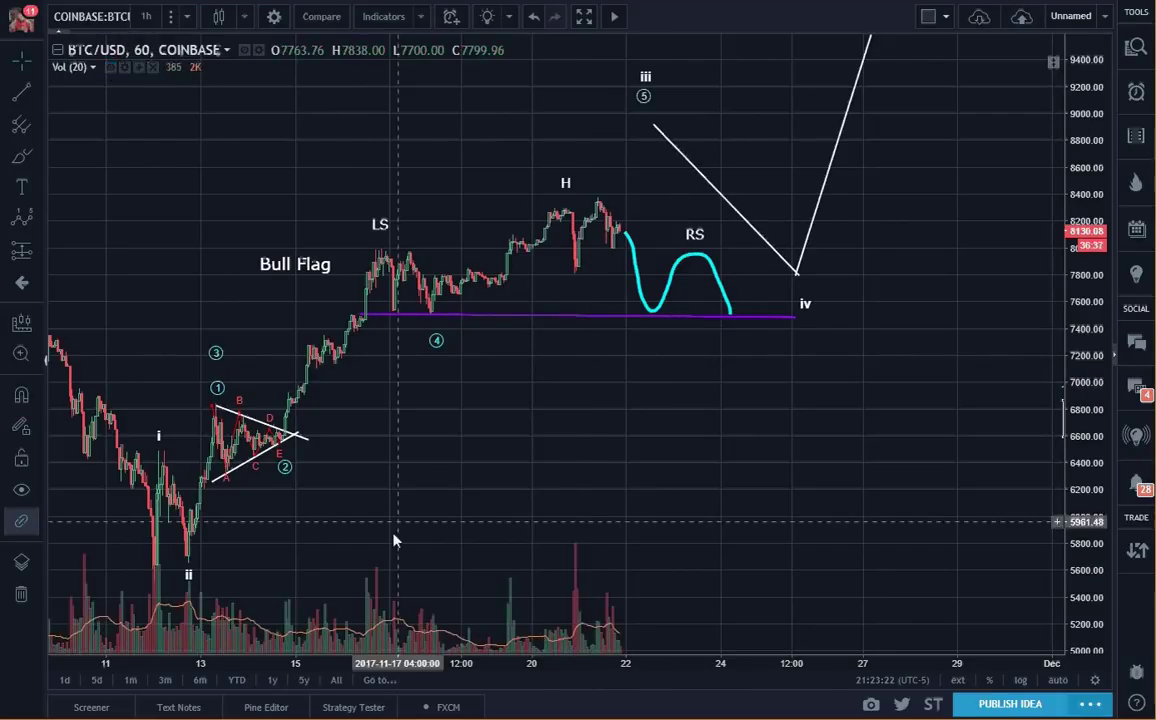
click(21, 157)
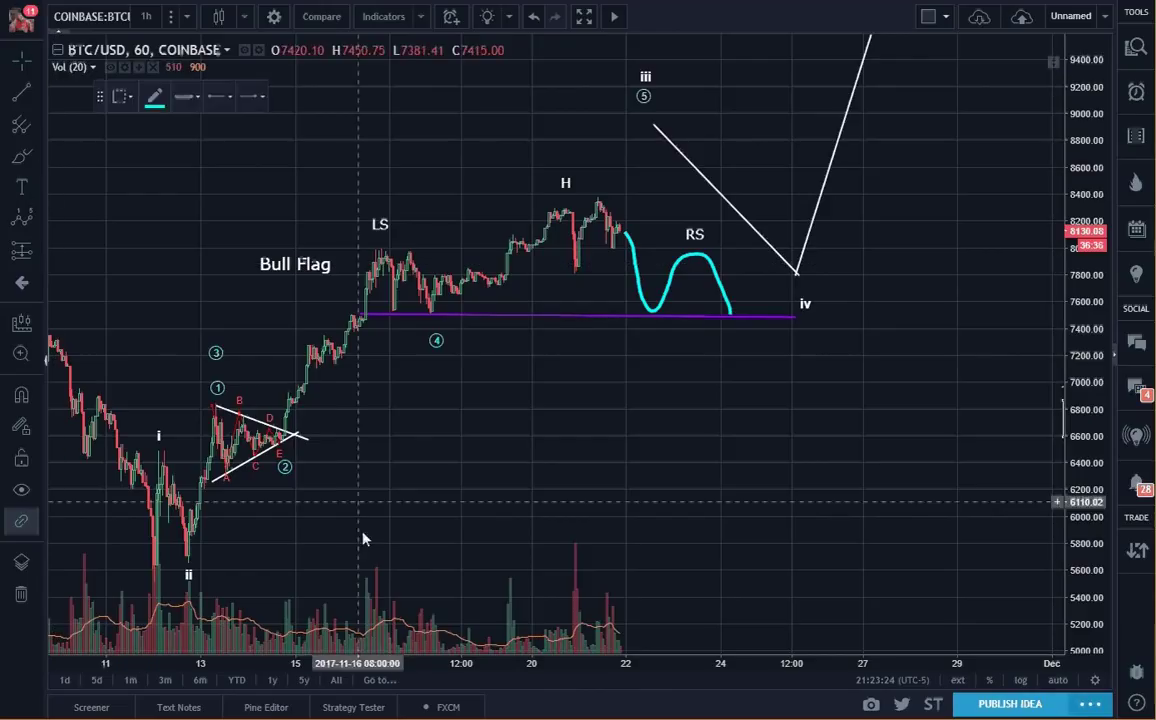
mouse_move(340, 602)
mouse_down()
mouse_move(359, 566)
mouse_move(405, 573)
mouse_move(420, 607)
mouse_up()
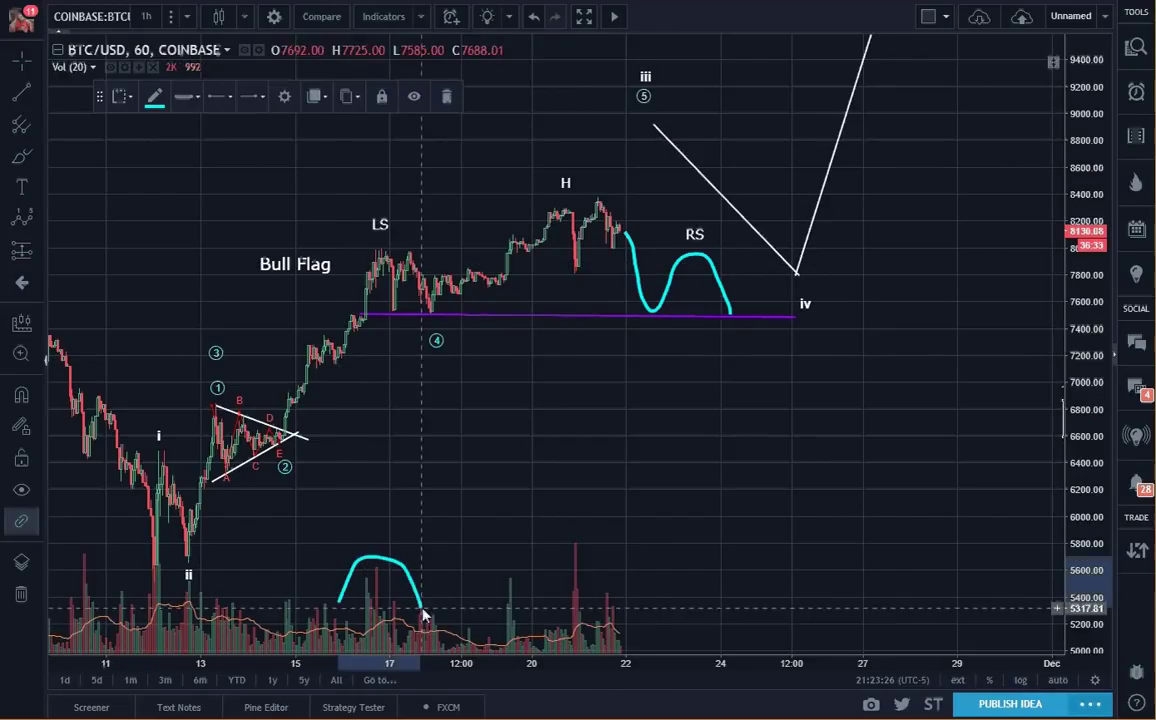
mouse_move(488, 617)
mouse_down()
mouse_move(516, 550)
mouse_move(570, 508)
mouse_move(601, 534)
mouse_move(633, 612)
mouse_move(702, 550)
mouse_move(738, 573)
mouse_move(752, 620)
mouse_up()
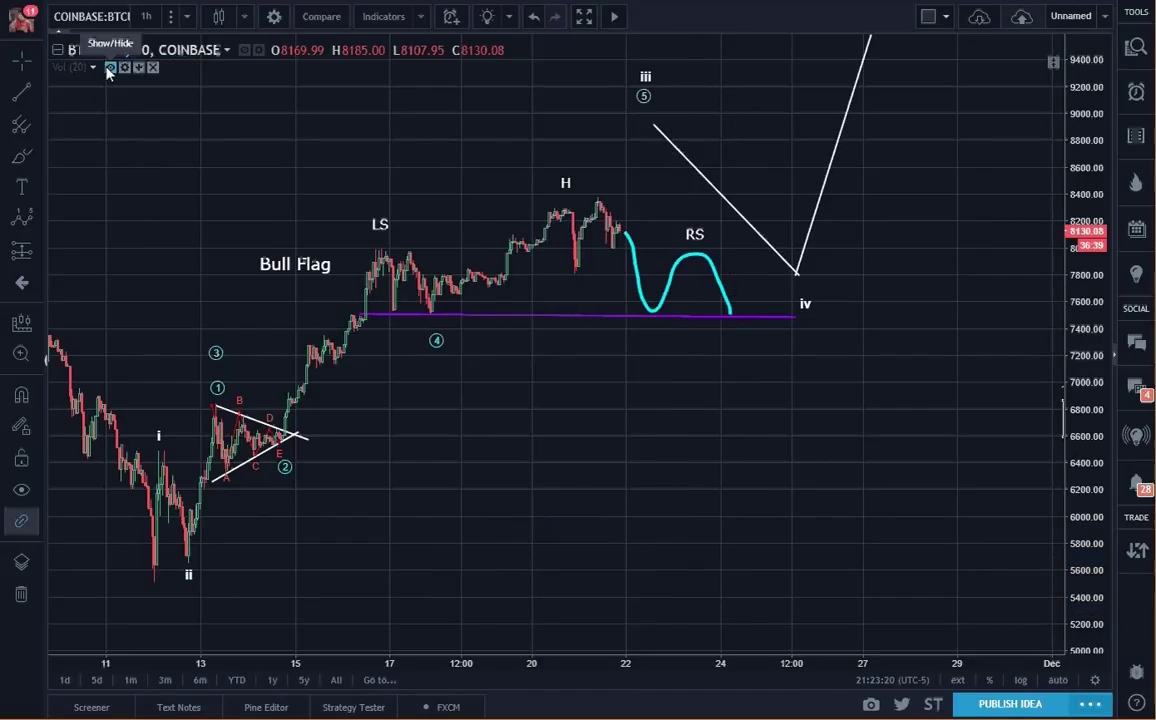
click(110, 67)
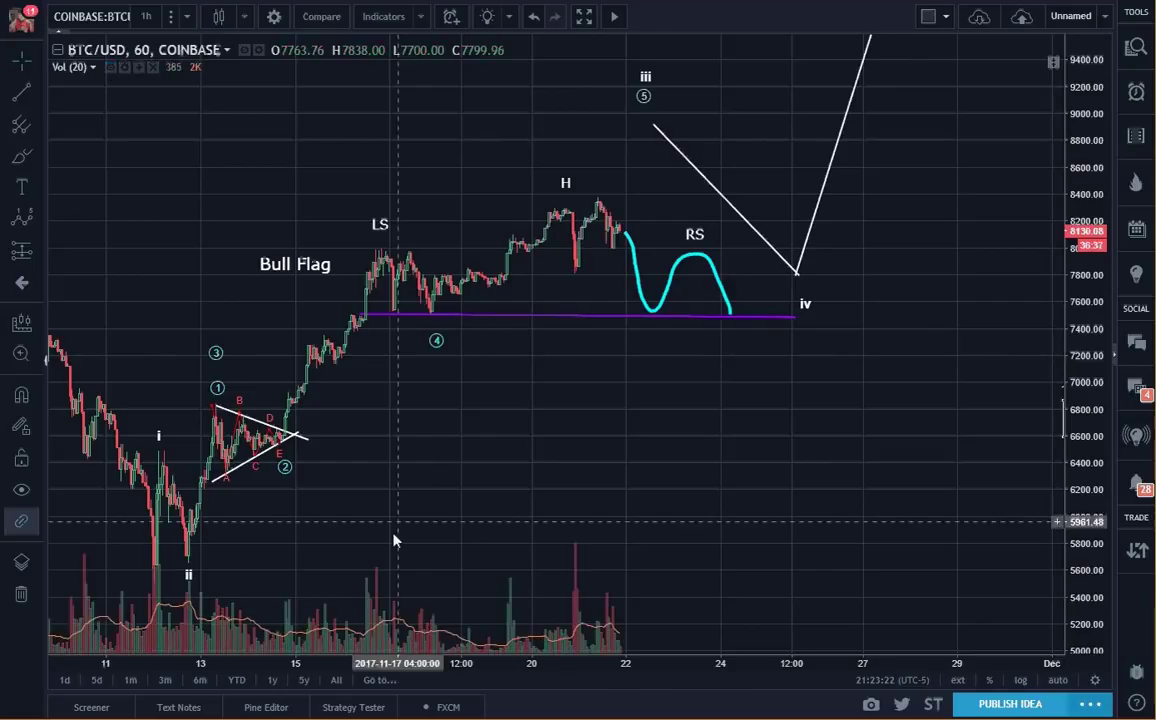
click(22, 156)
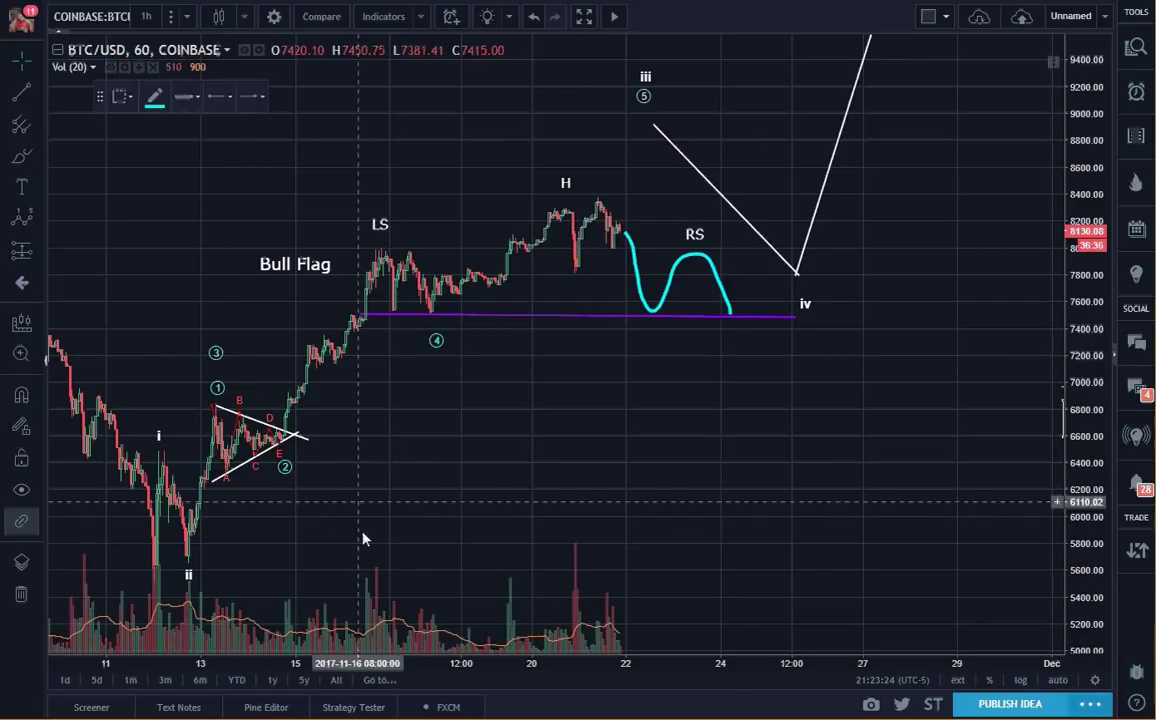
mouse_move(340, 602)
mouse_down()
mouse_move(357, 570)
mouse_move(402, 563)
mouse_move(420, 608)
mouse_move(570, 506)
mouse_move(599, 534)
mouse_move(634, 614)
mouse_move(700, 551)
mouse_move(740, 574)
mouse_move(754, 622)
mouse_up()
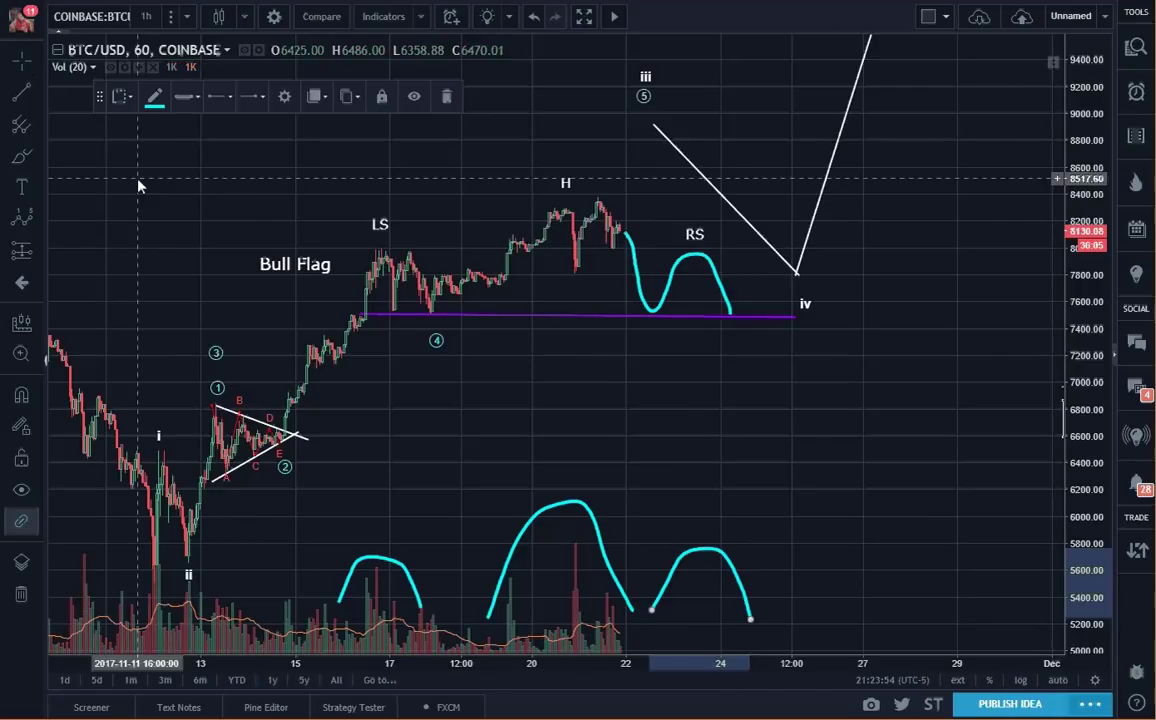
click(640, 385)
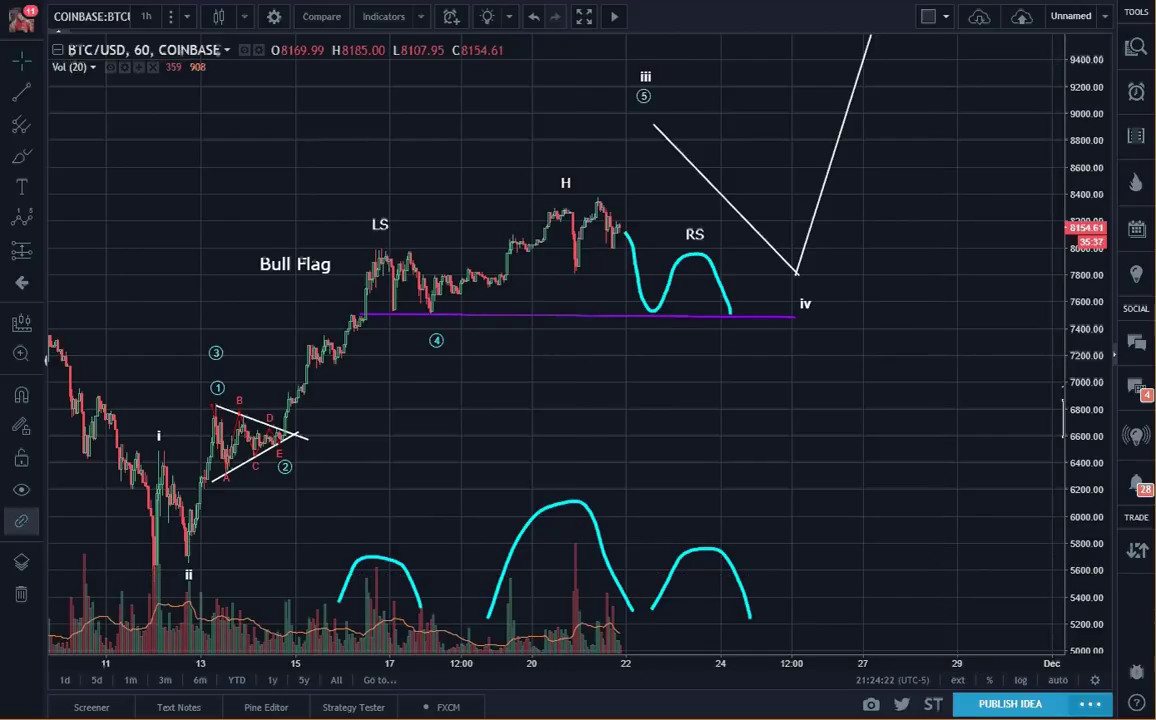
Delete the cyan circled-number impulse wave and the "Bull Flag" text label.
click(217, 362)
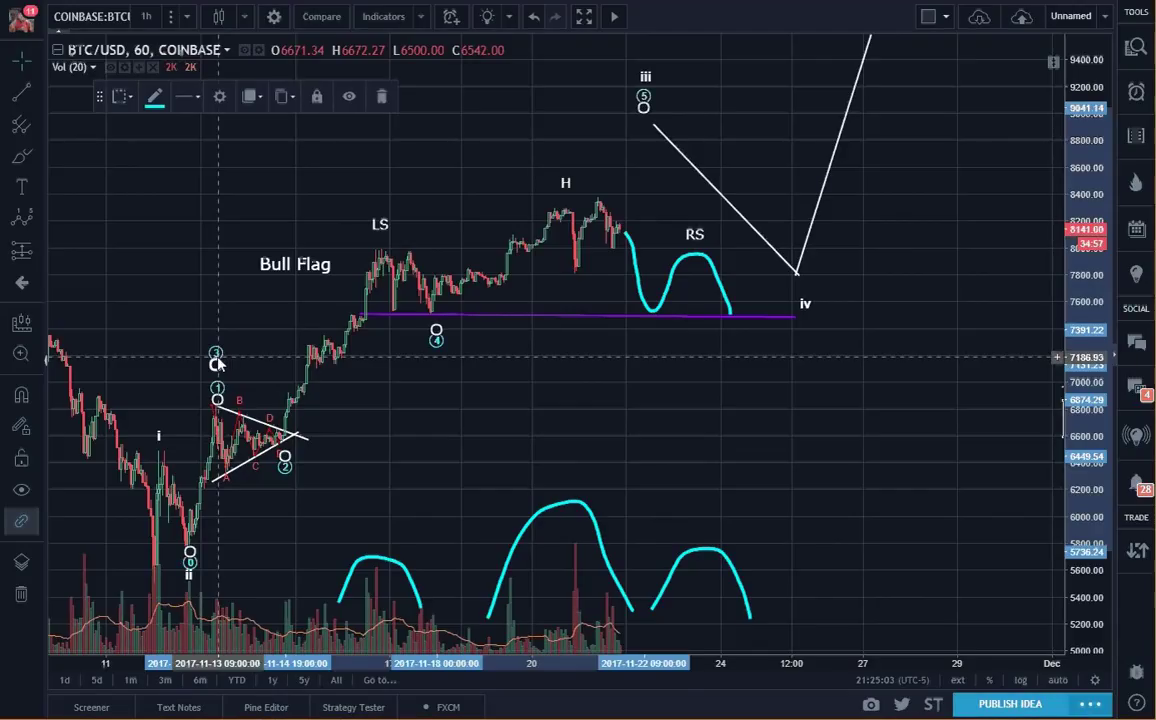
key(Delete)
click(292, 260)
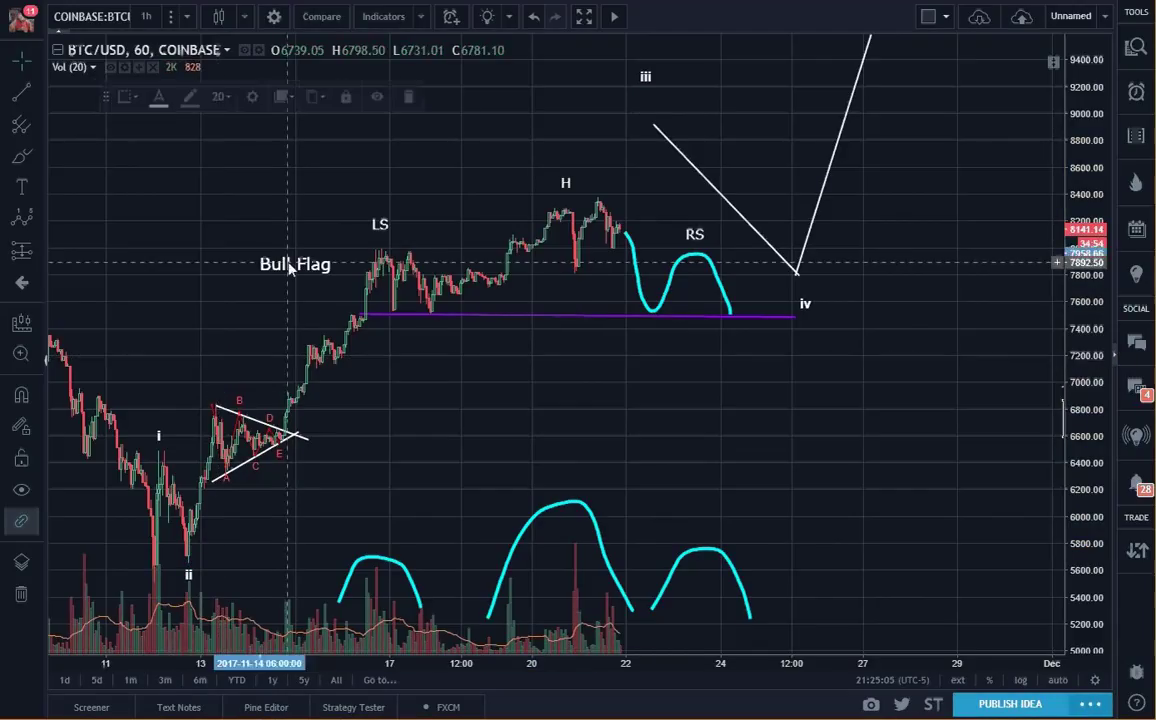
key(Delete)
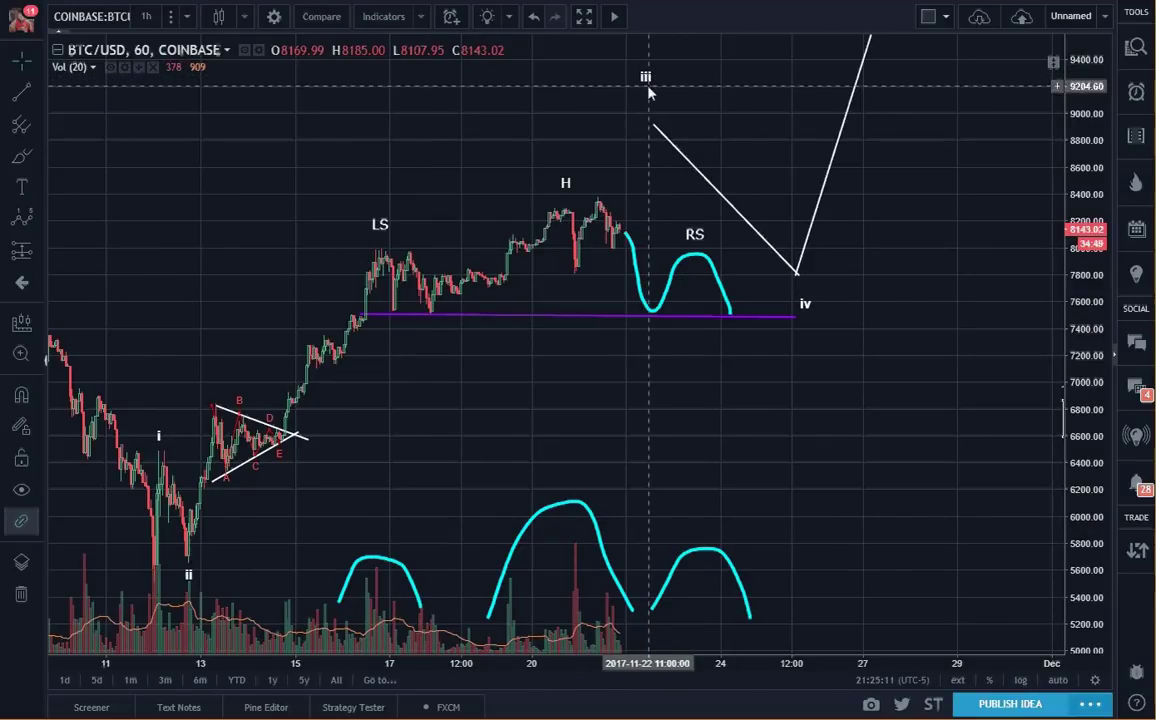
Move the white impulse's iii above LS at about 8,313, iv below the November 18 low at about 7,397, and v above H at about 8,577.
mouse_move(646, 88)
mouse_down()
mouse_move(452, 152)
mouse_move(381, 205)
mouse_up()
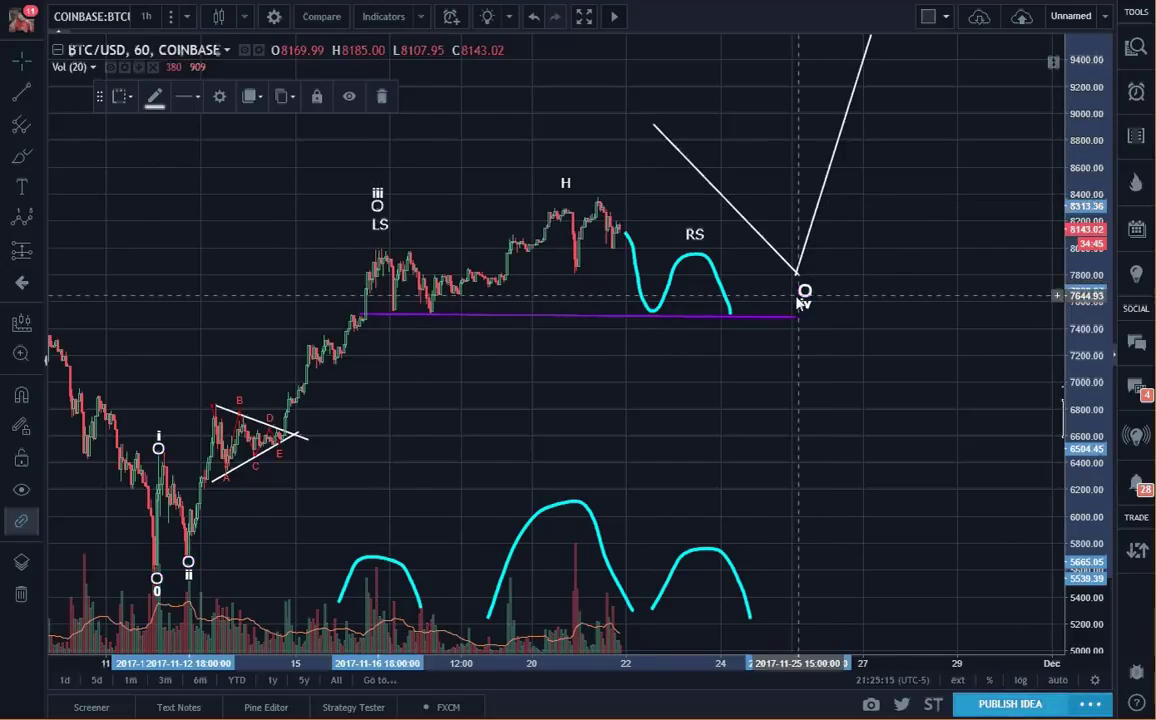
drag(808, 302, 443, 336)
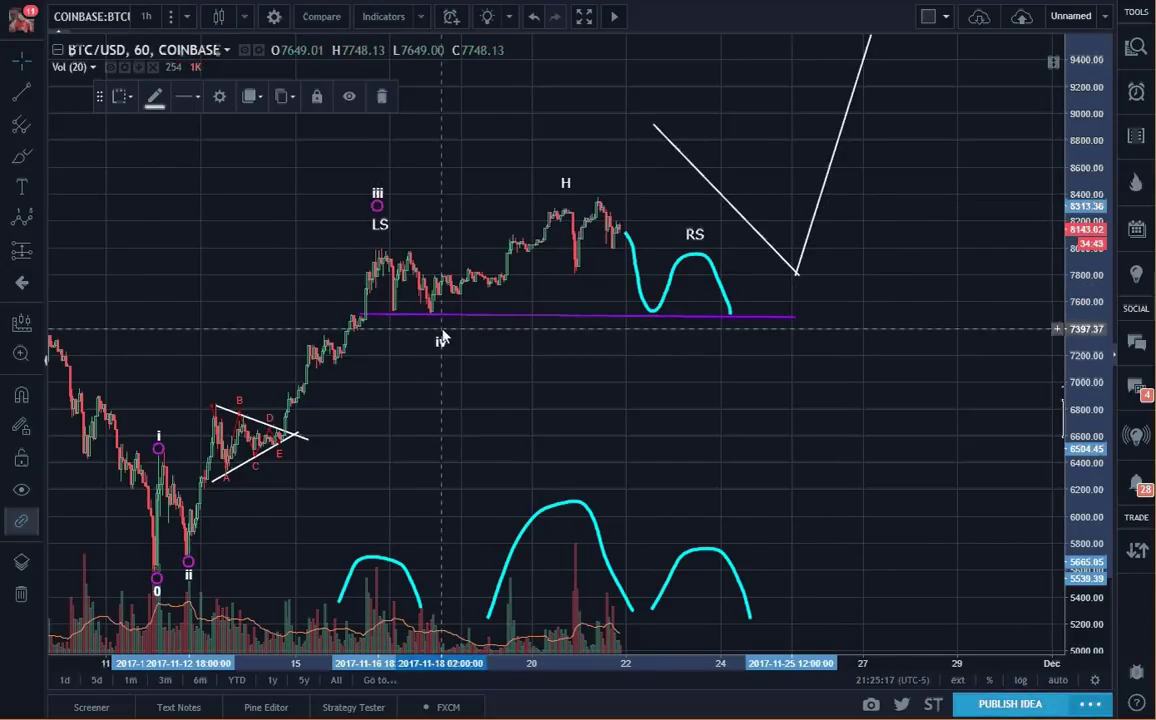
drag(1006, 175, 970, 447)
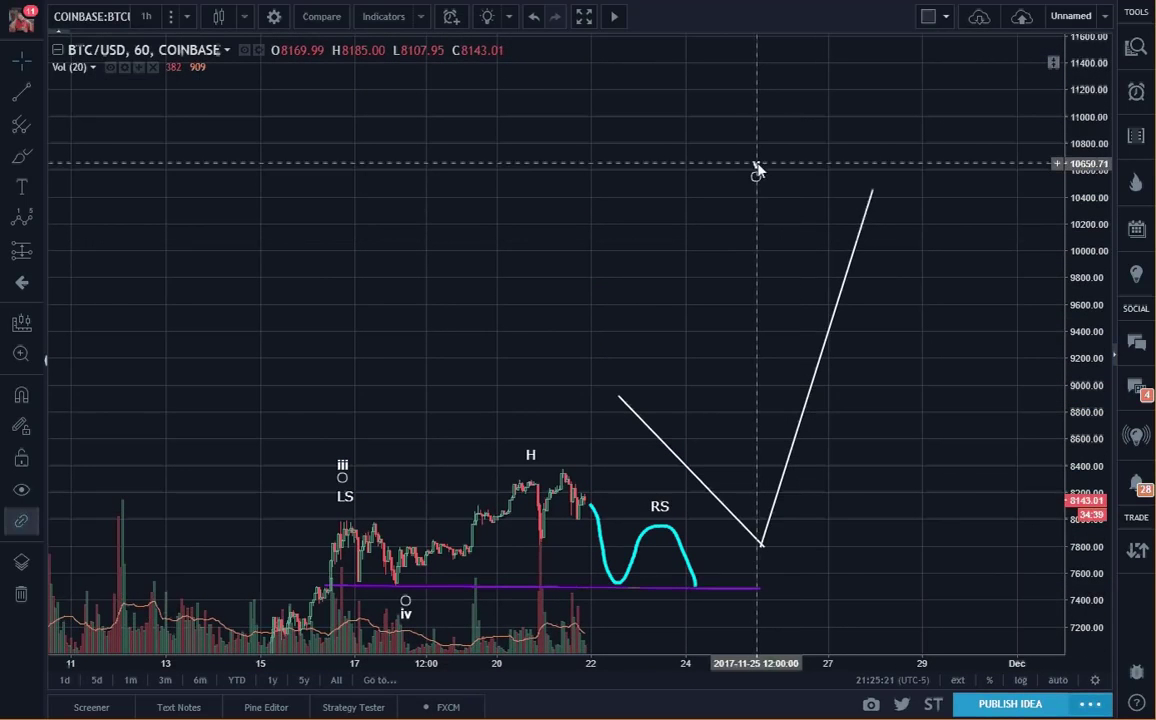
mouse_move(757, 170)
mouse_down()
mouse_move(632, 266)
mouse_move(531, 450)
mouse_up()
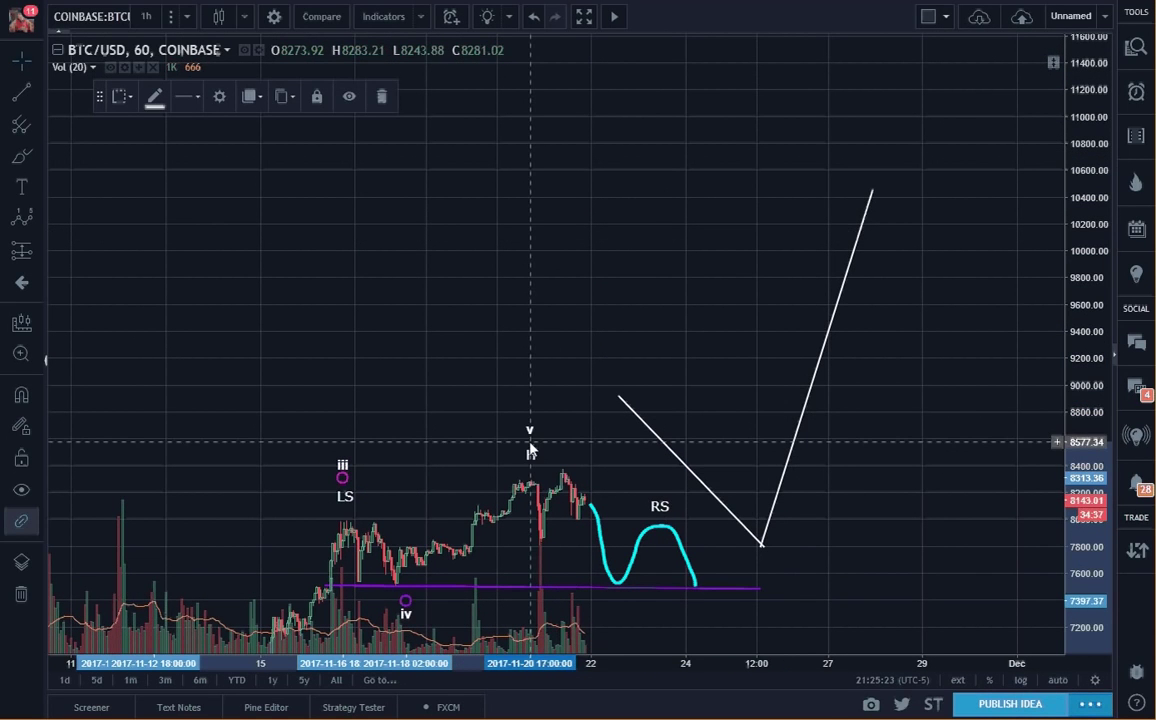
Delete the two white projection lines that fall to and rise from the former wave iv target near November 25.
mouse_move(898, 550)
mouse_down()
mouse_move(890, 400)
mouse_move(913, 203)
mouse_move(872, 199)
mouse_move(932, 206)
mouse_up()
click(750, 192)
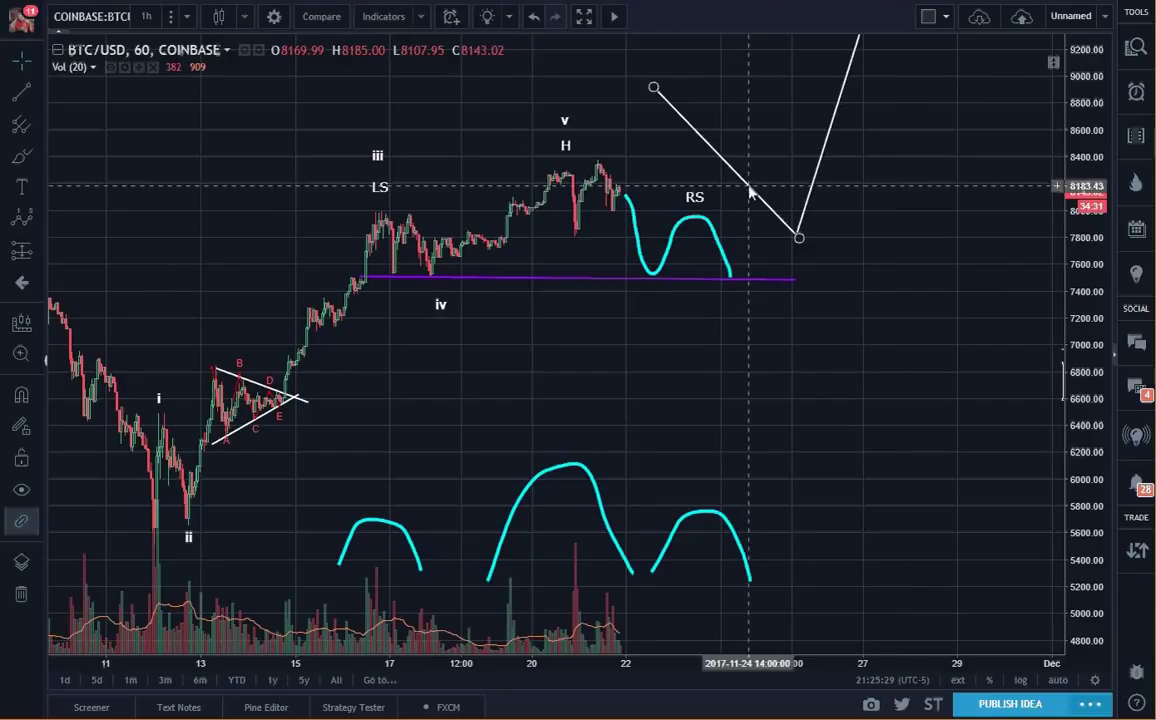
key(Delete)
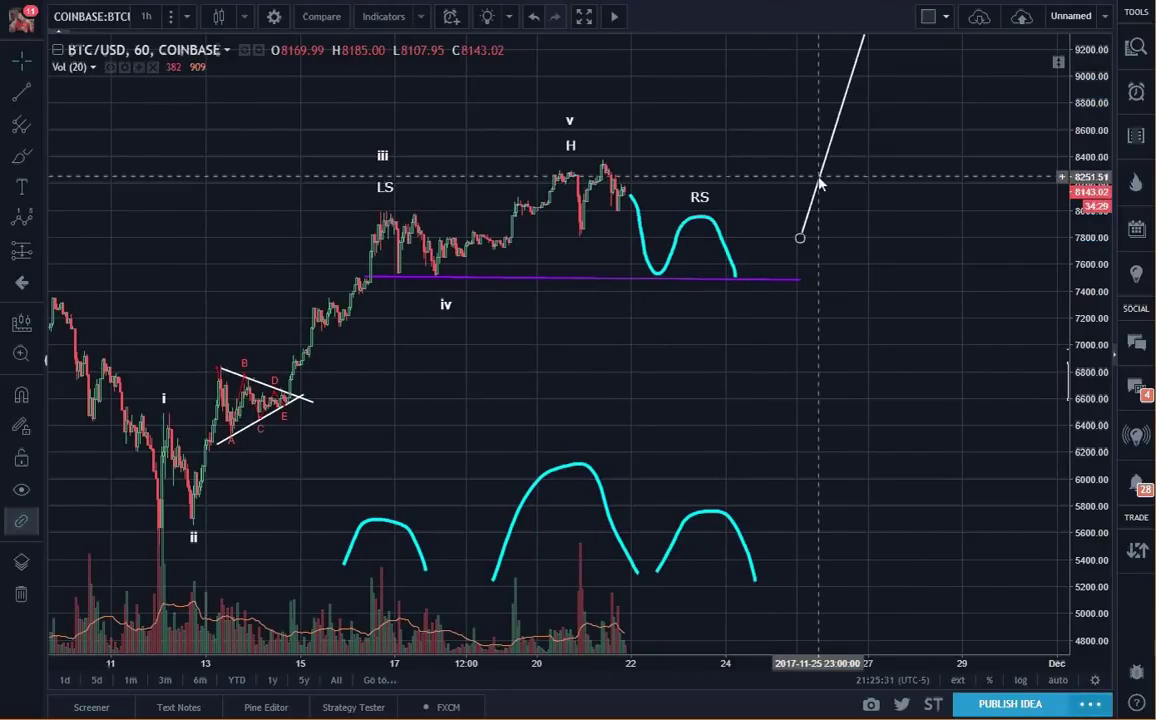
click(803, 235)
key(Delete)
Nudge the wave iv label slightly up toward the neckline and shift the "H" label slightly down beneath v.
click(445, 300)
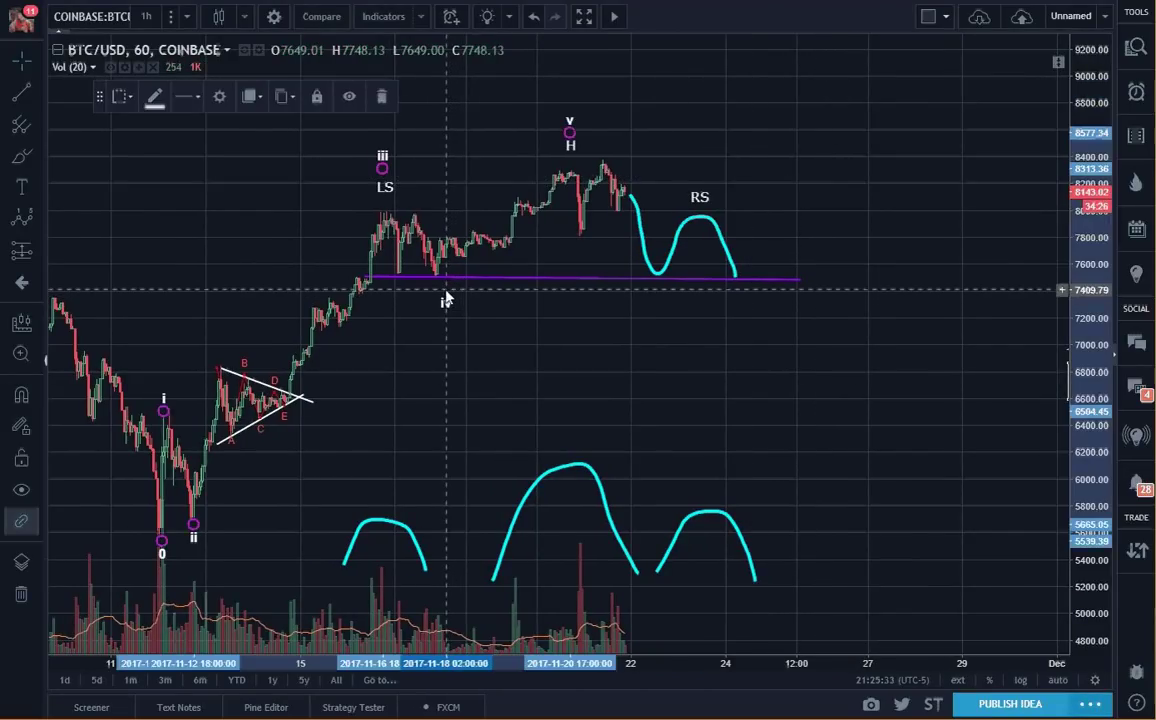
click(578, 360)
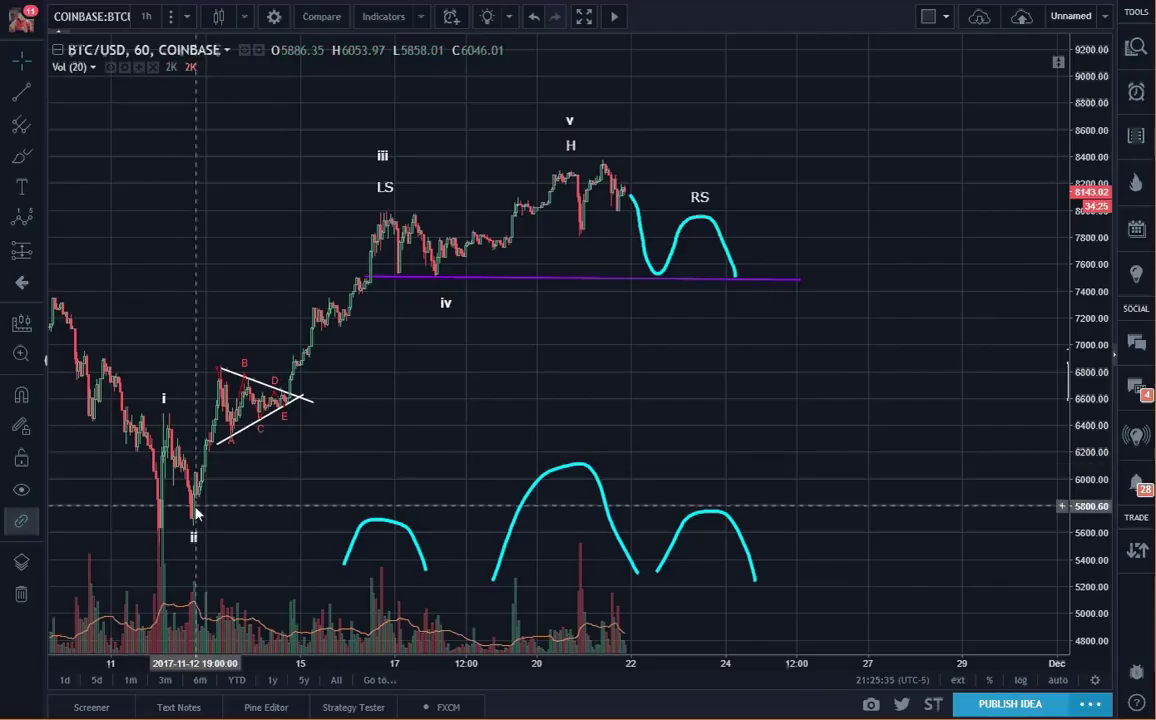
click(569, 148)
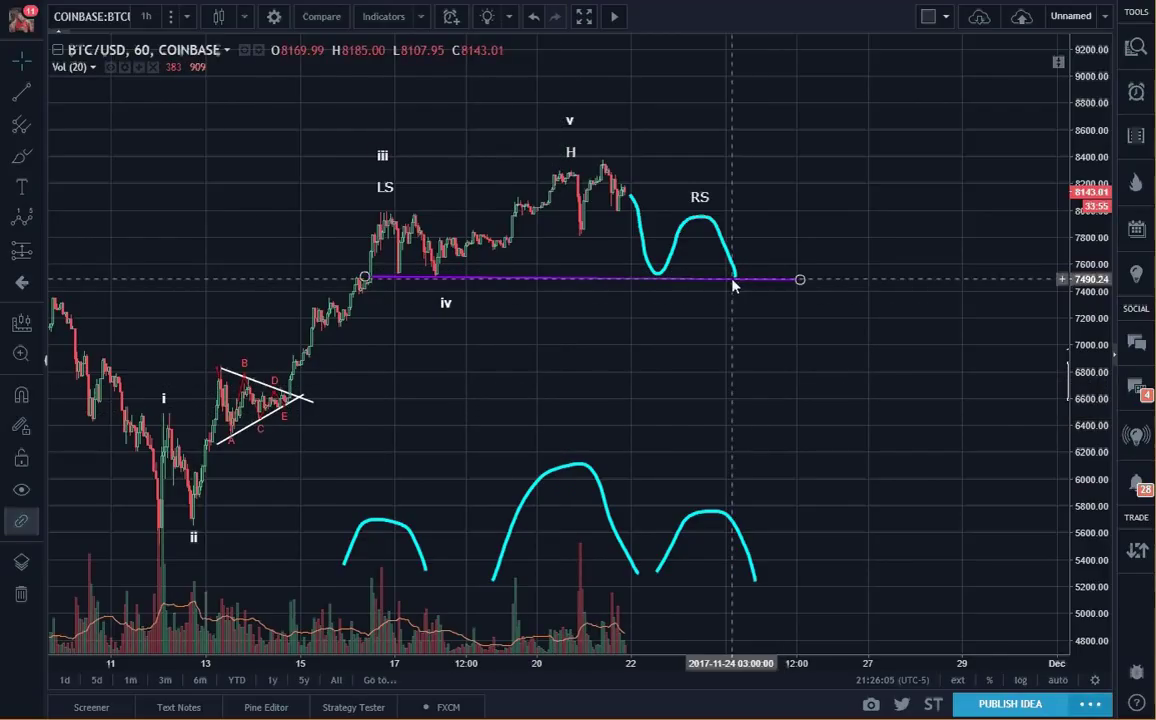
Brush a cyan decline from the right shoulder's end at the neckline down to about 6,350 on November 25 and set the brush colour to white.
click(23, 160)
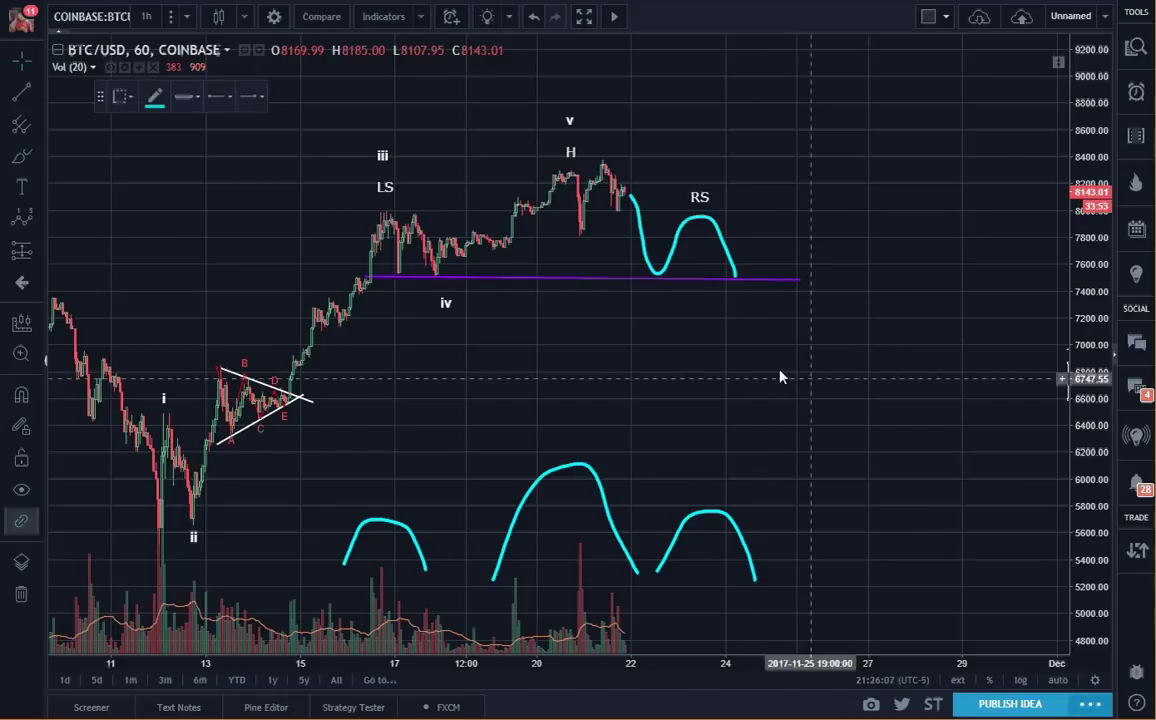
drag(738, 278, 792, 438)
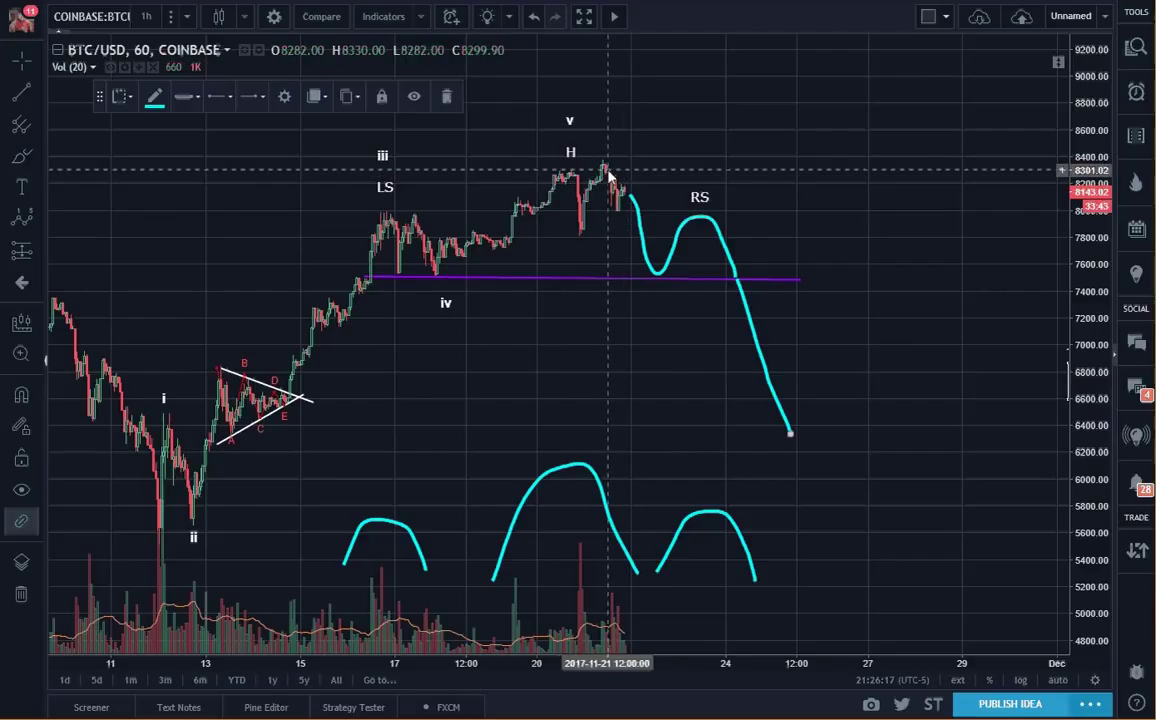
click(154, 97)
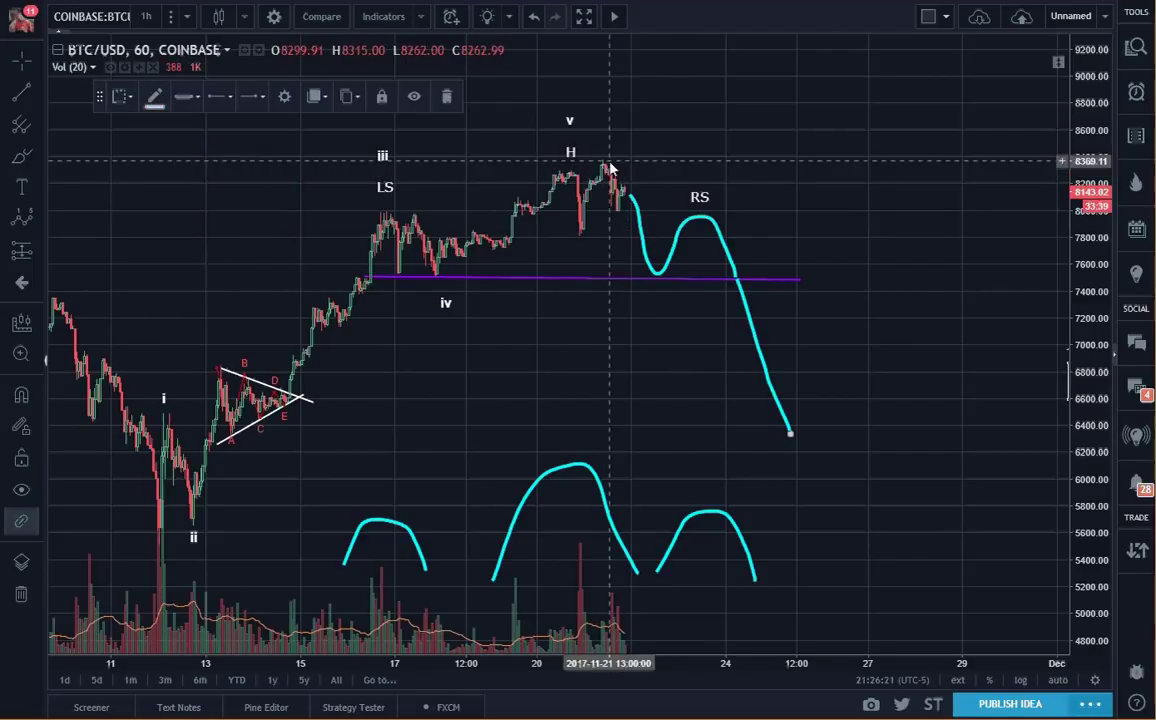
Brush a white vertical stroke from the head's November 21 peak down to about 6,570 and delete it.
drag(606, 186, 603, 405)
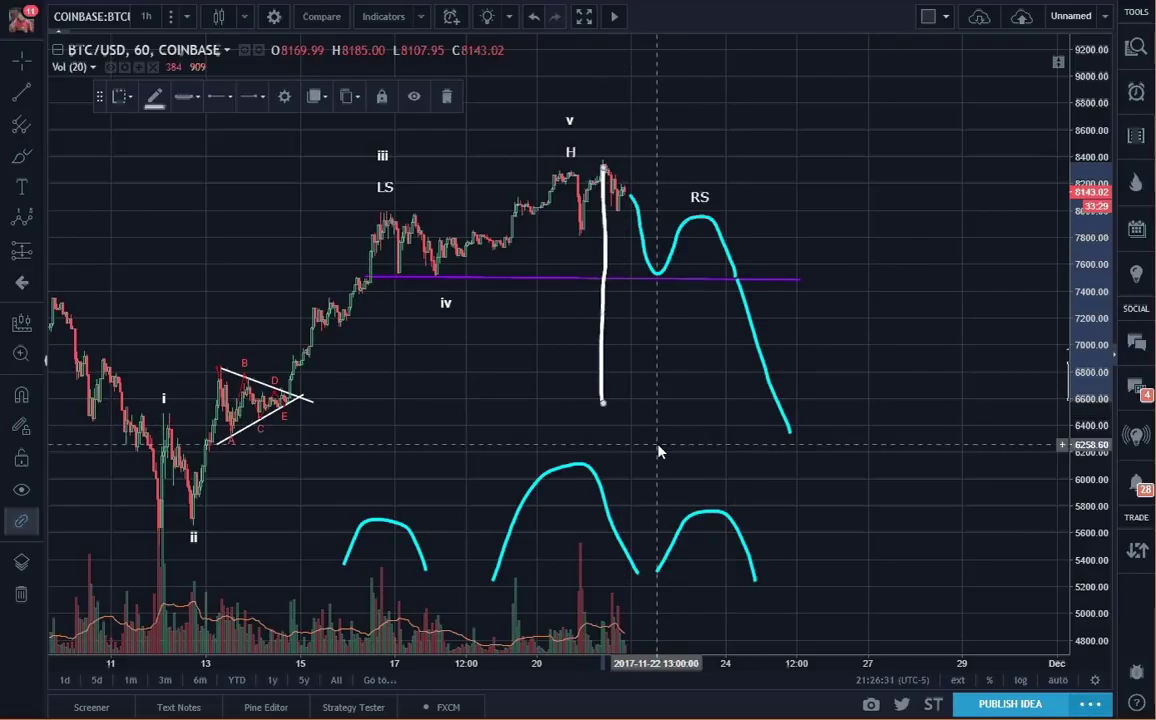
key(Delete)
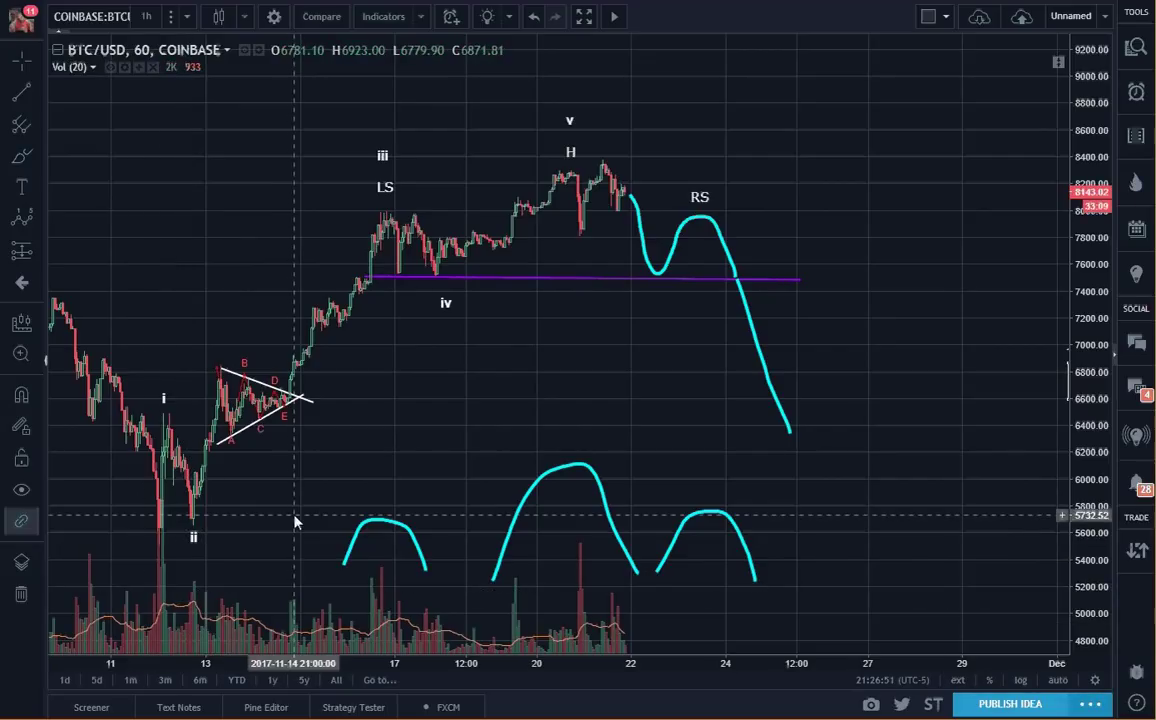
Brush a short white stroke below the triangle near November 15, rising from about 5,780 to about 6,190.
drag(295, 508, 303, 461)
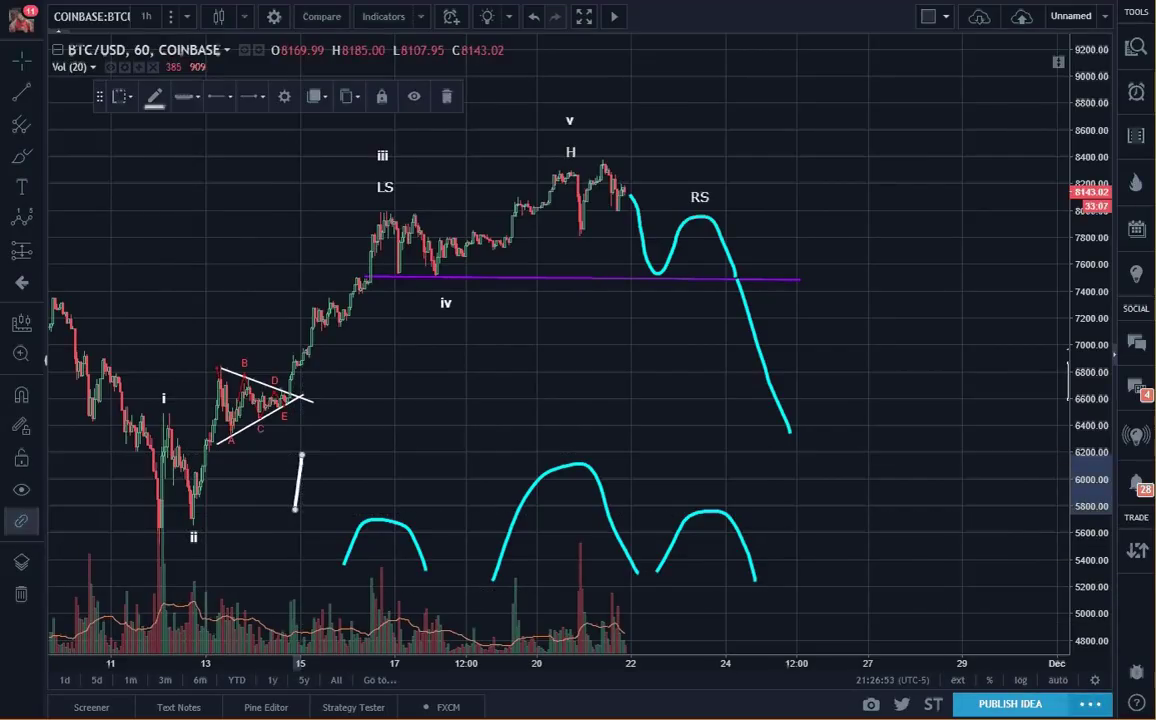